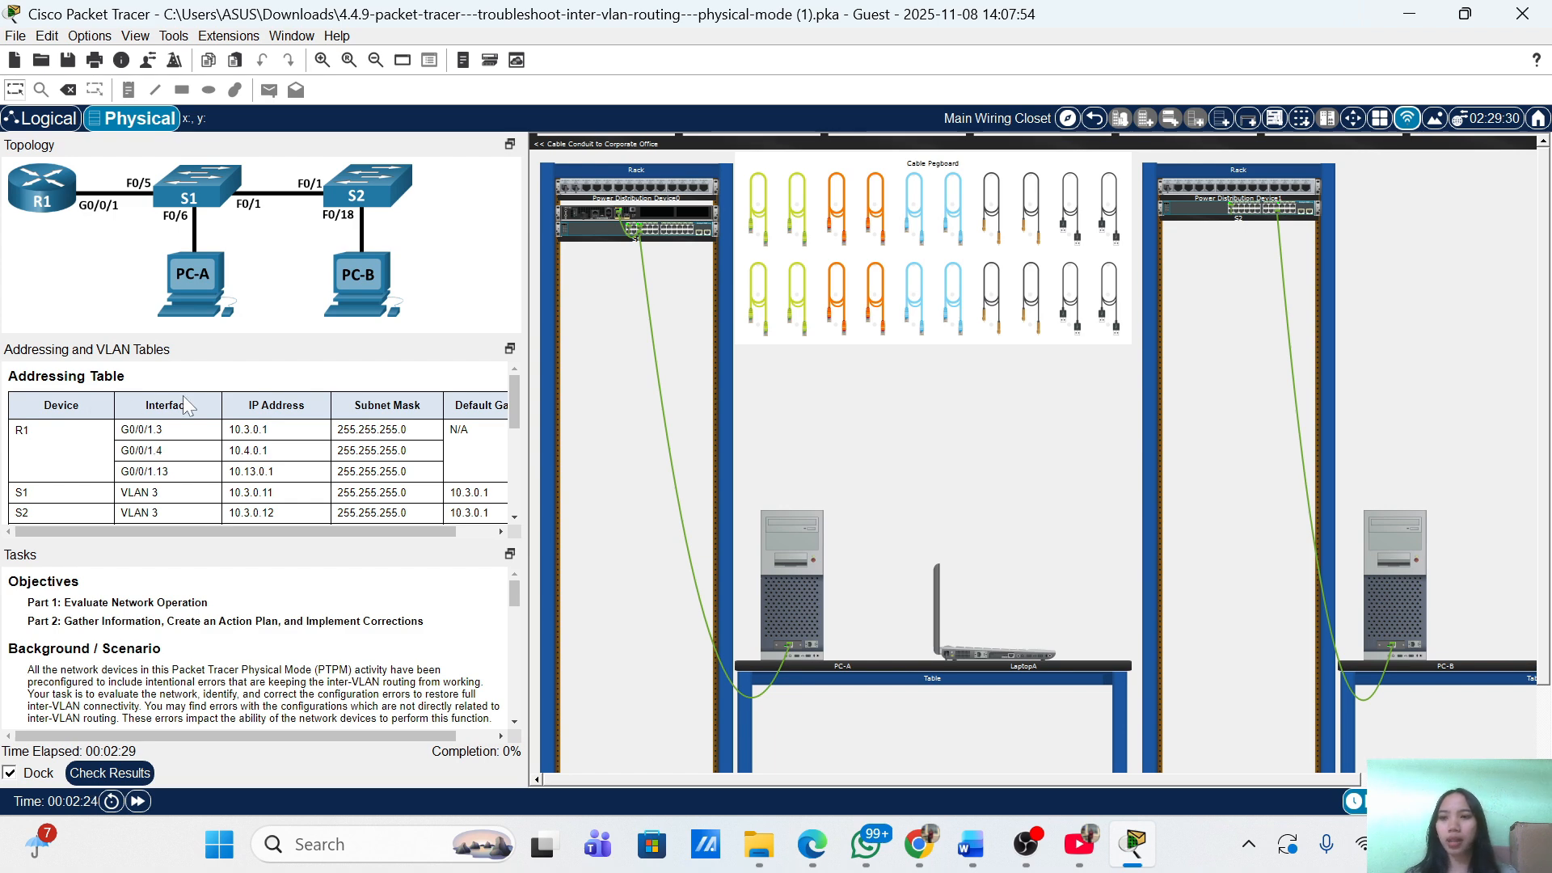
Stack the Addressing and VLAN Tables panel as a tab alongside the Topology panel.
scroll(129, 416, "down", 3)
scroll(153, 408, "up", 3)
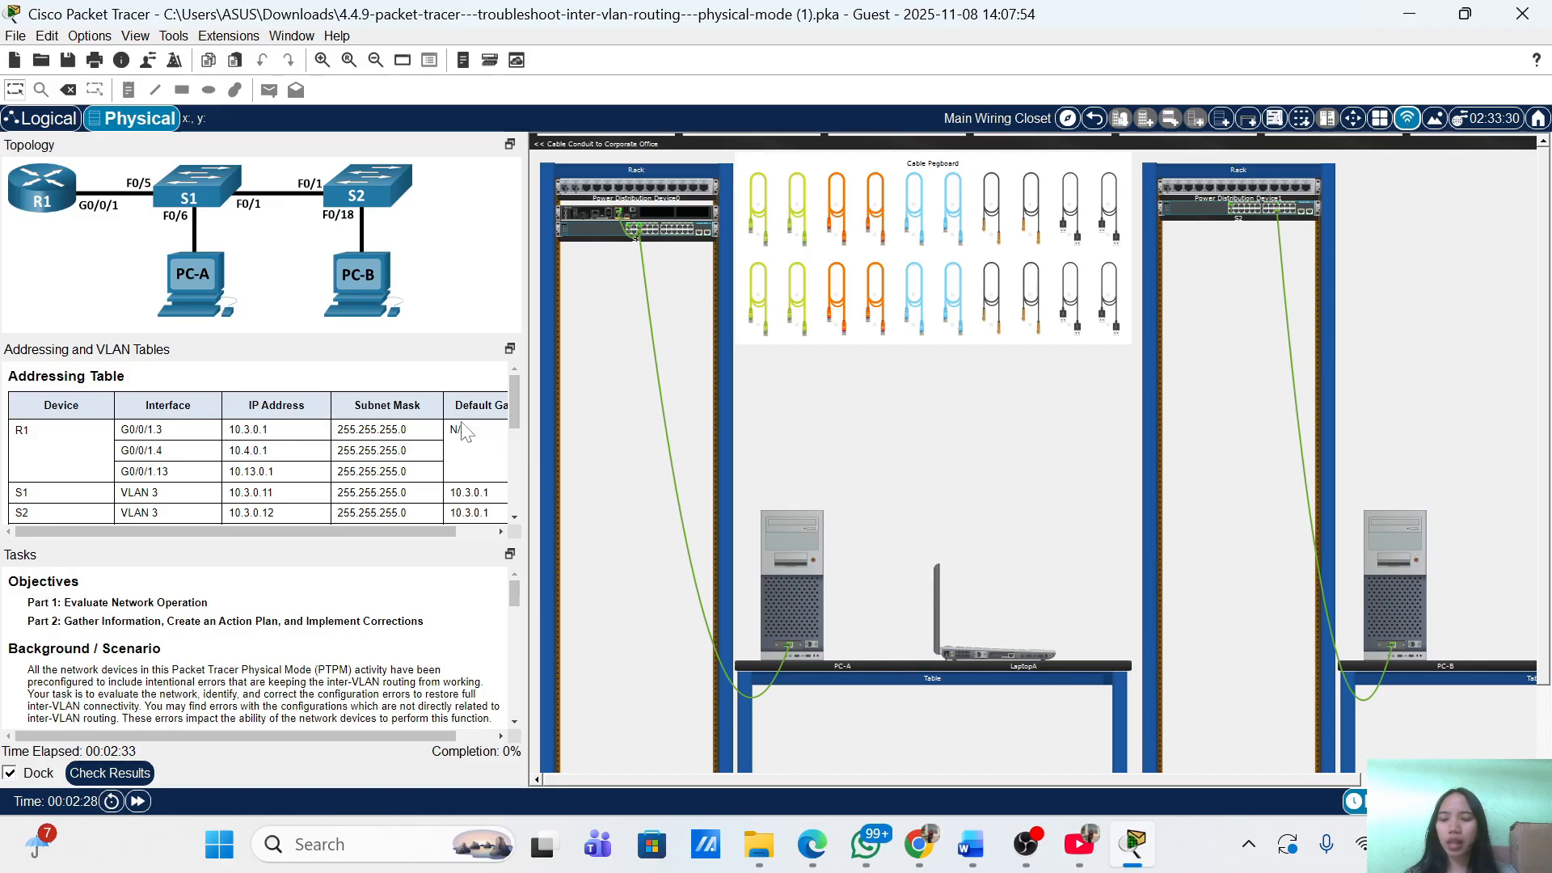
scroll(250, 406, "right", 2)
scroll(251, 409, "down", 5)
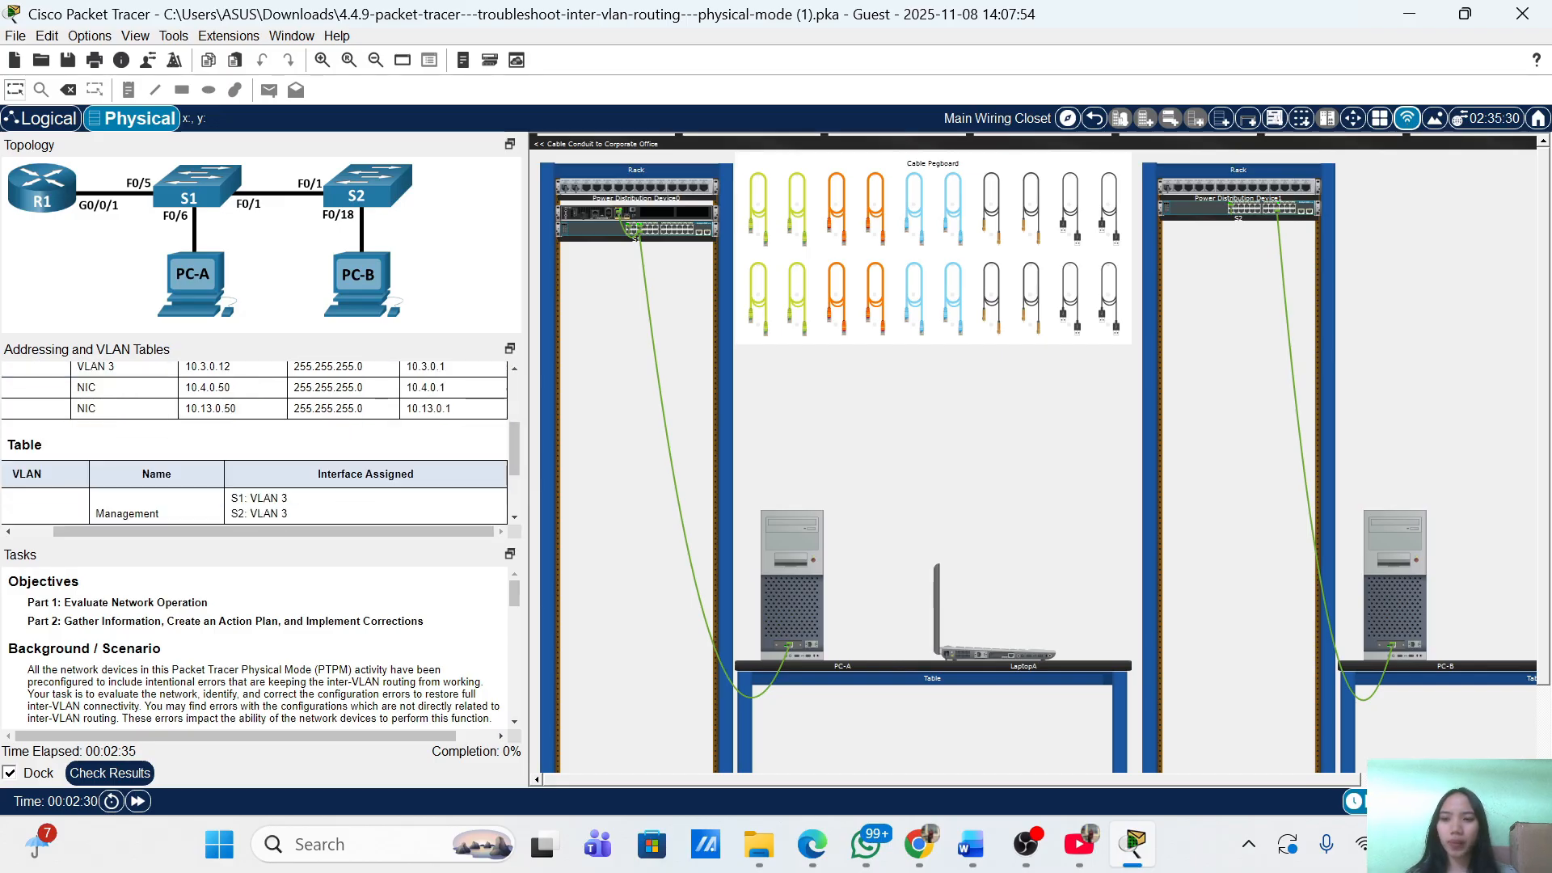
scroll(252, 436, "down", 3)
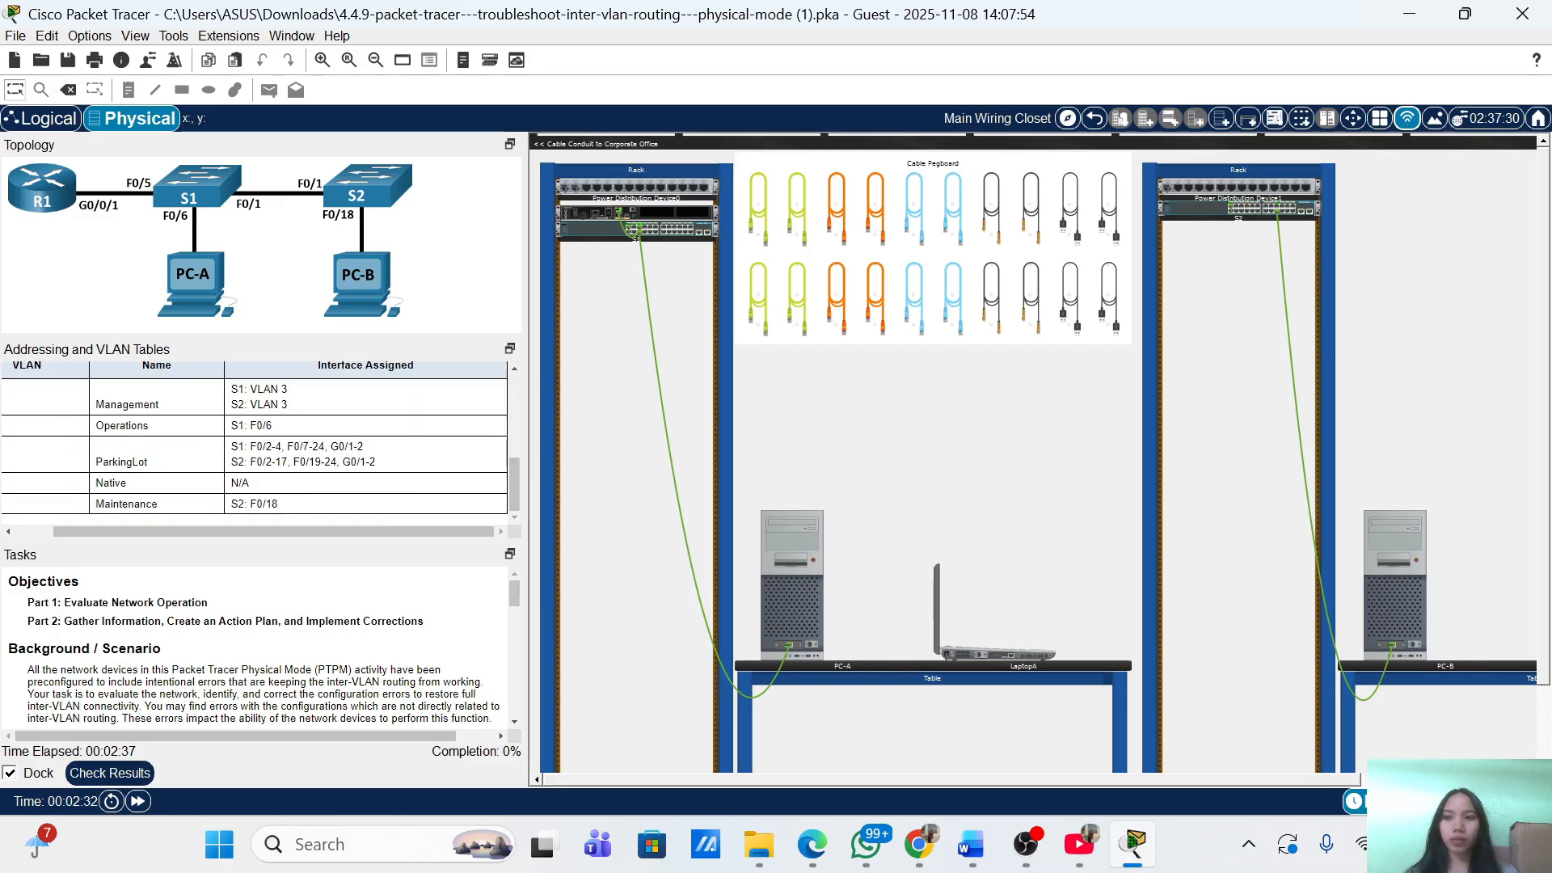
scroll(253, 436, "left", 2)
scroll(252, 436, "up", 2)
scroll(161, 396, "down", 2)
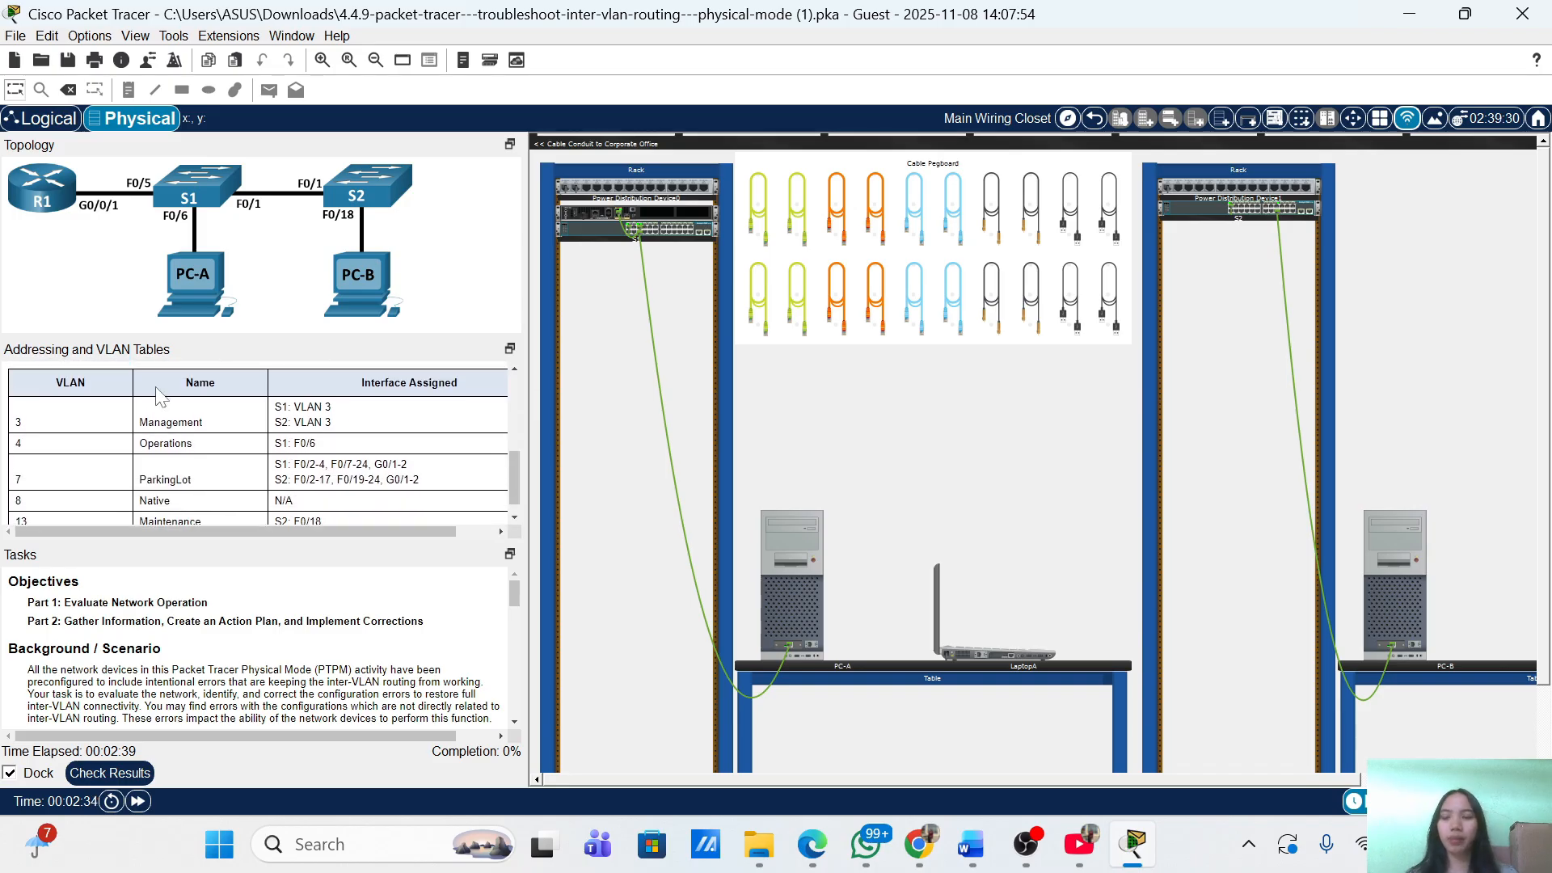
scroll(215, 410, "right", 1)
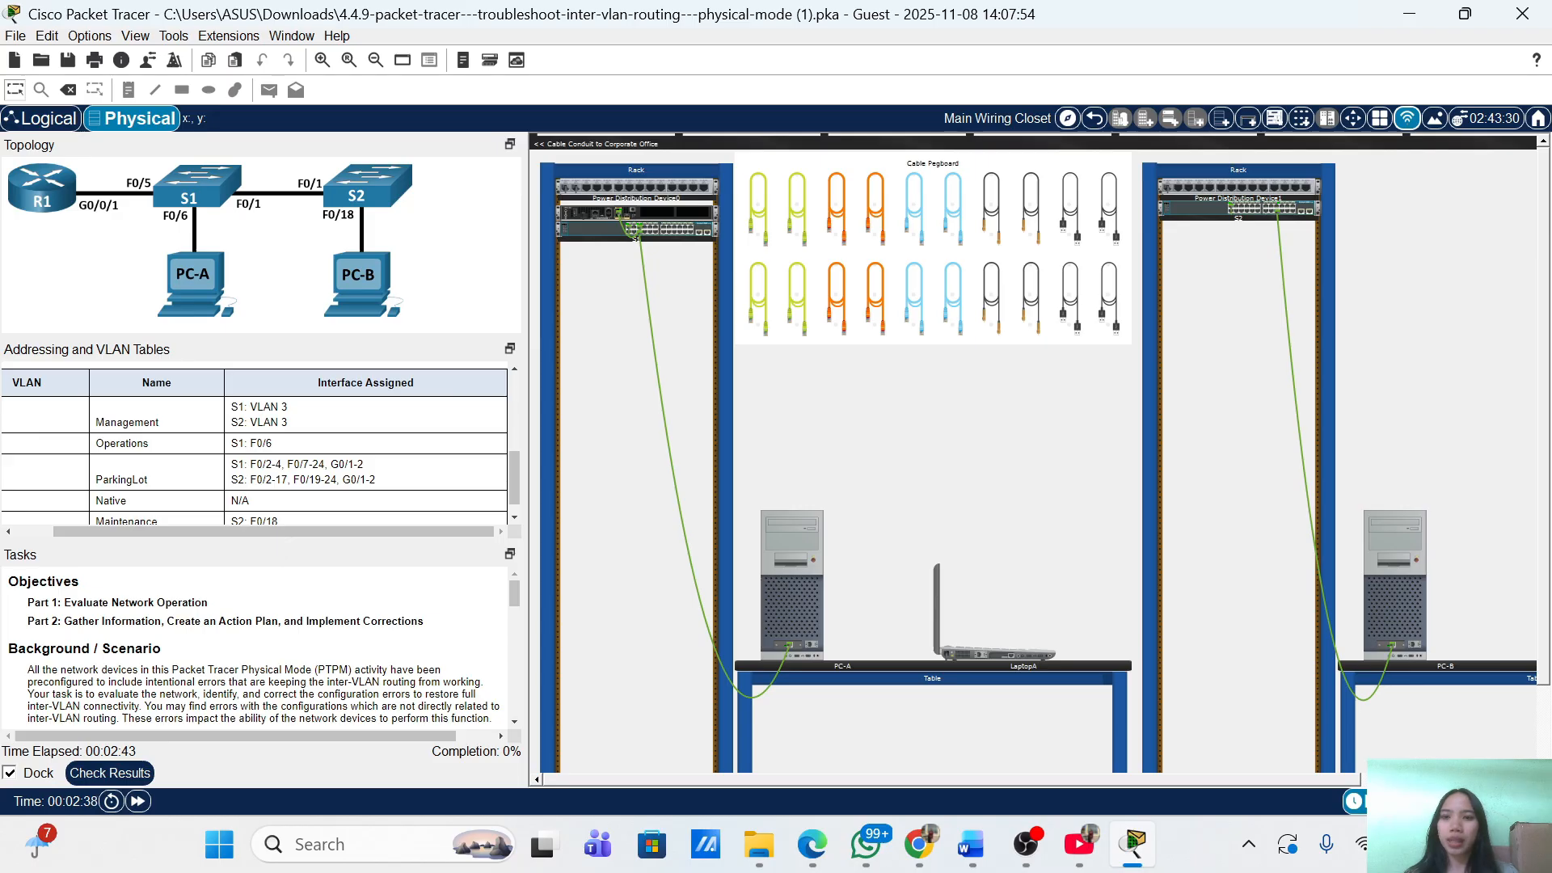
left_click_drag(260, 349, 251, 187)
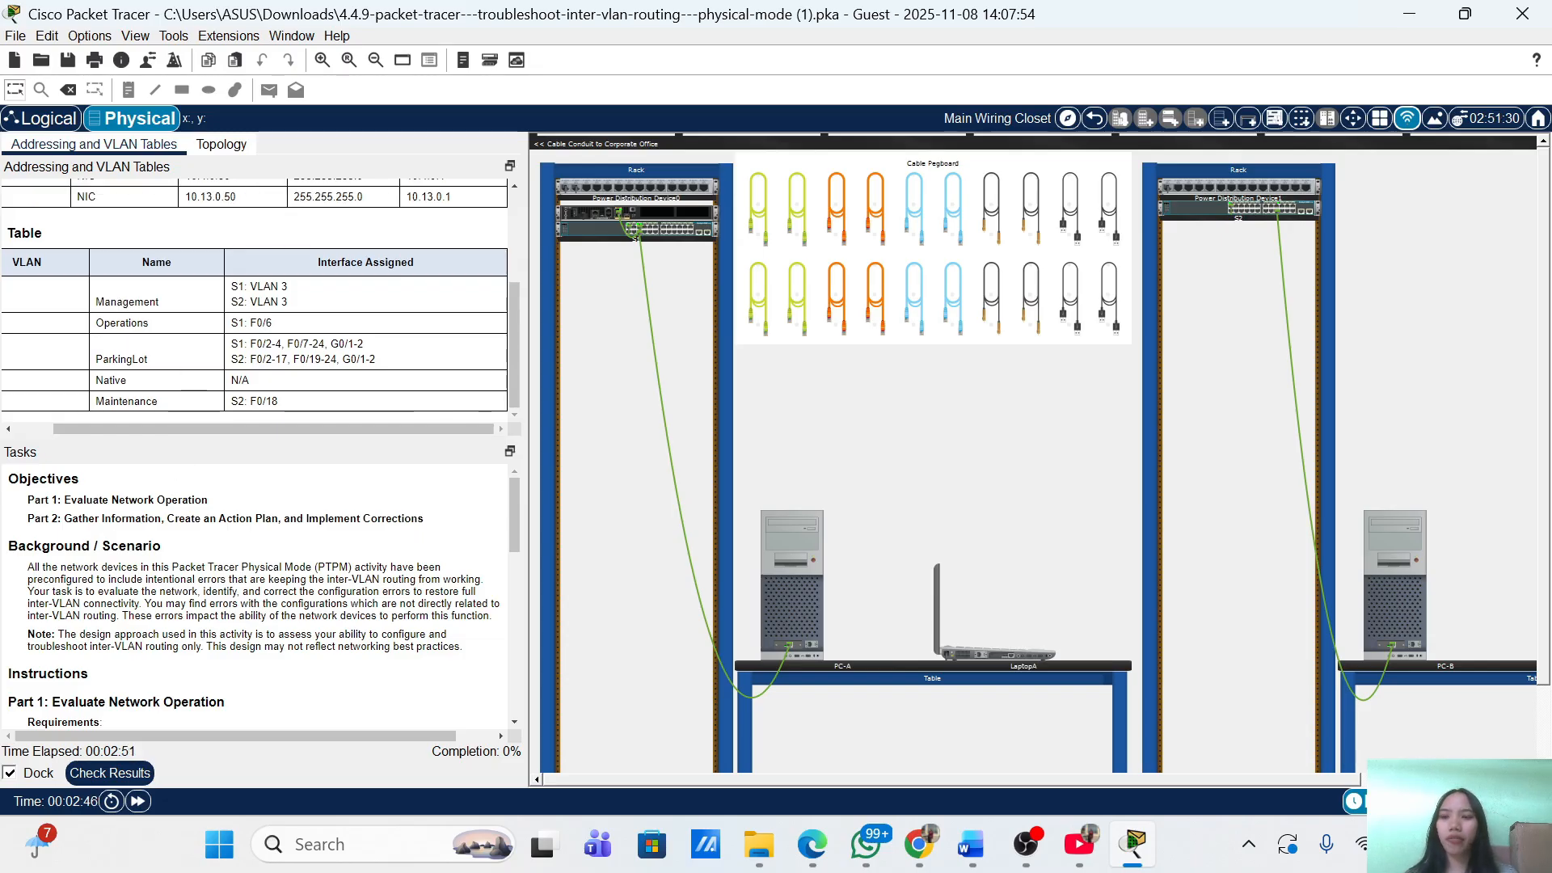
Scroll the Tasks panel through the Part 1 requirements.
scroll(258, 598, "down", 10)
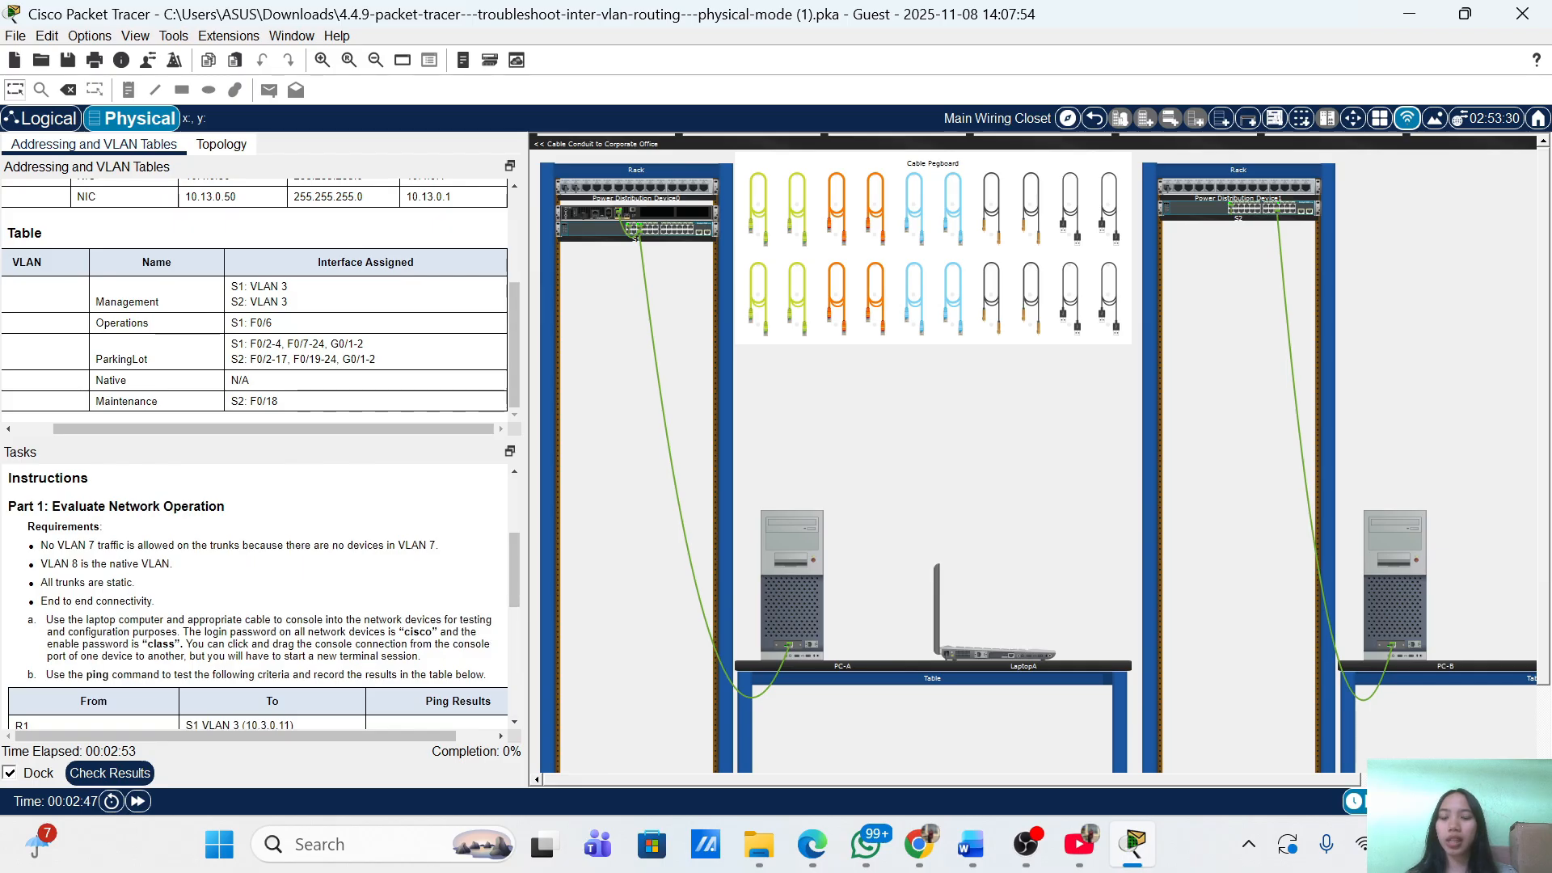
scroll(258, 598, "down", 3)
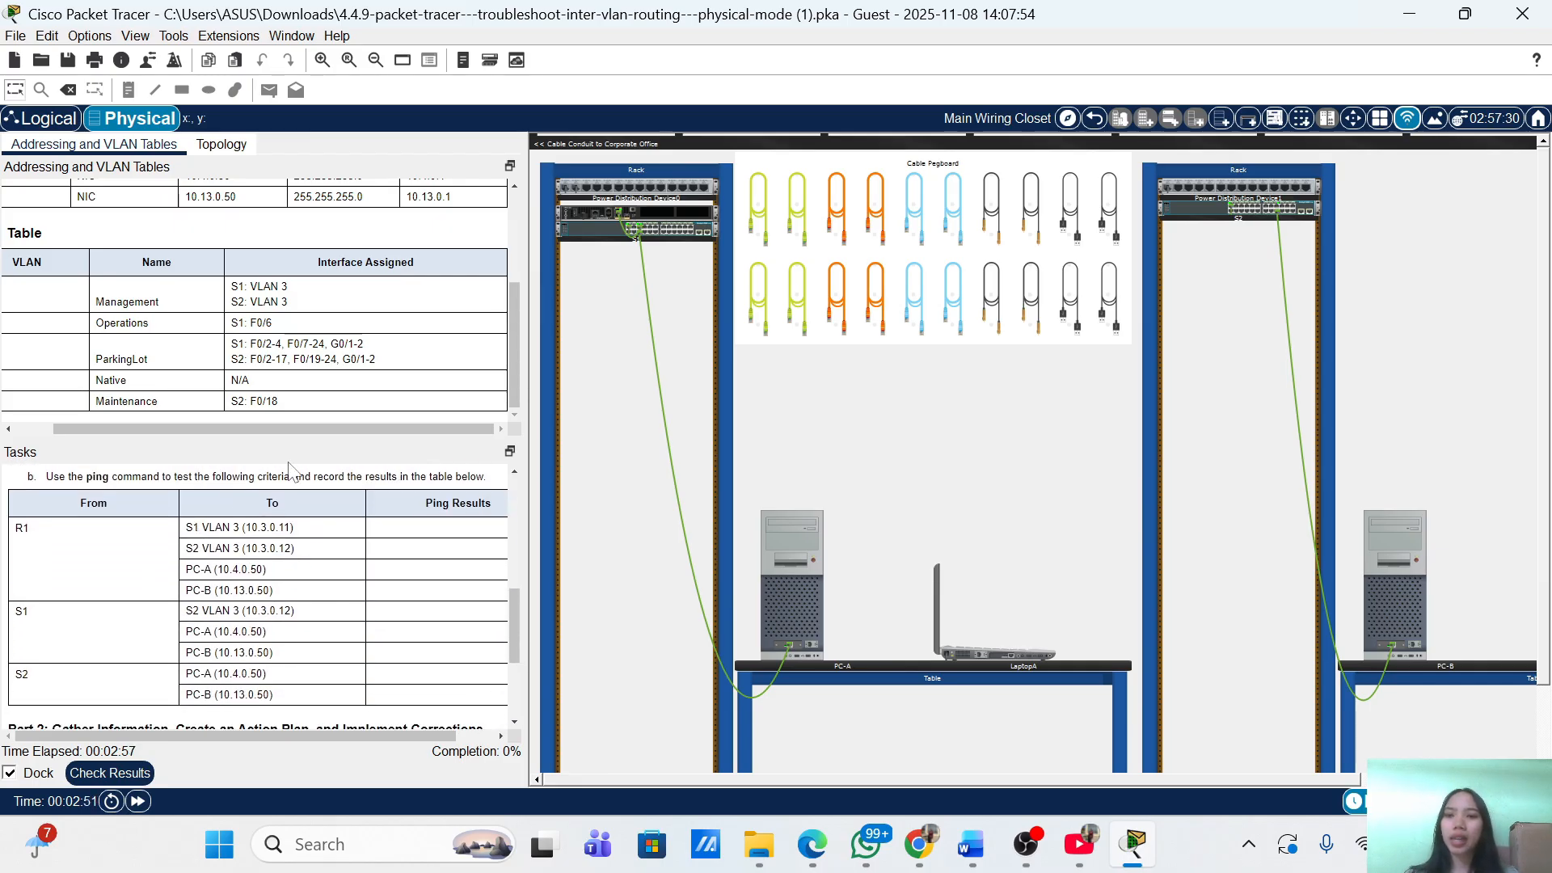
scroll(310, 533, "up", 13)
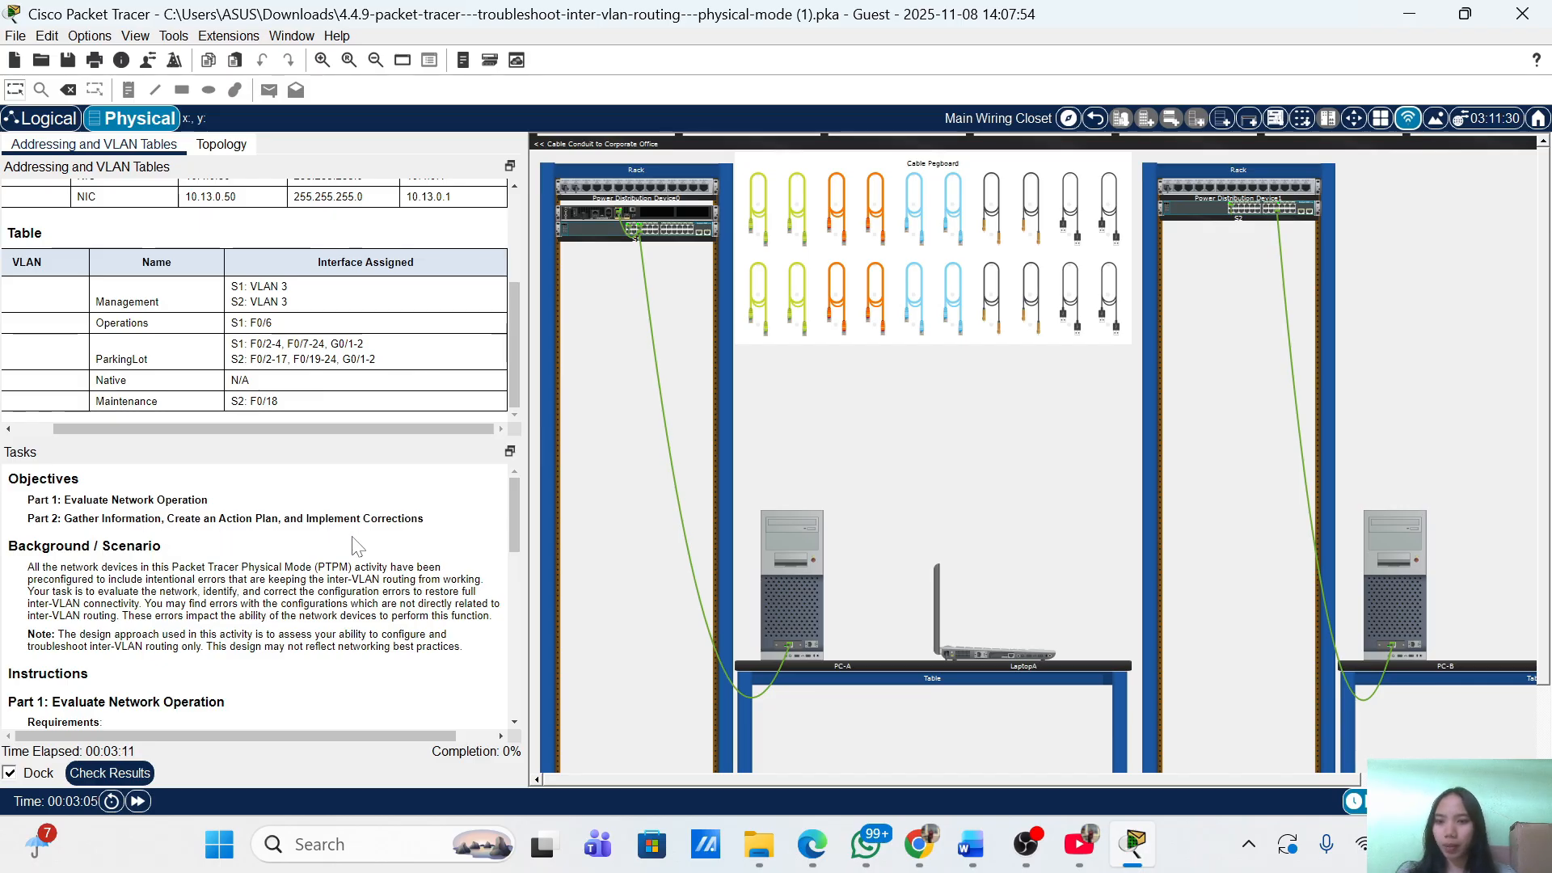
scroll(304, 558, "down", 1)
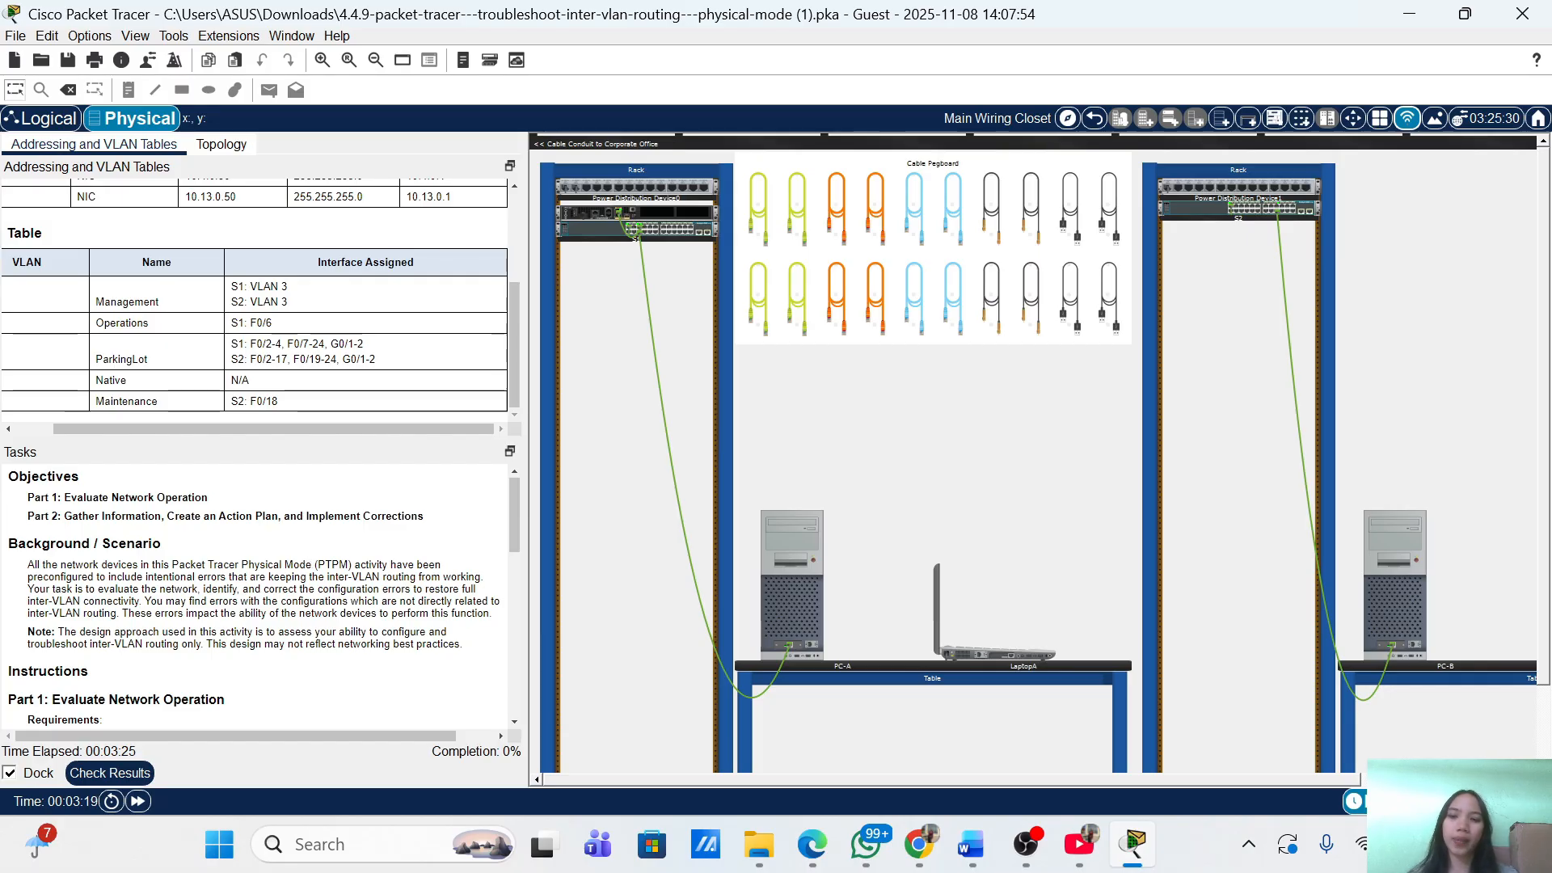
scroll(303, 548, "up", 3)
scroll(264, 599, "down", 3)
scroll(264, 598, "down", 5)
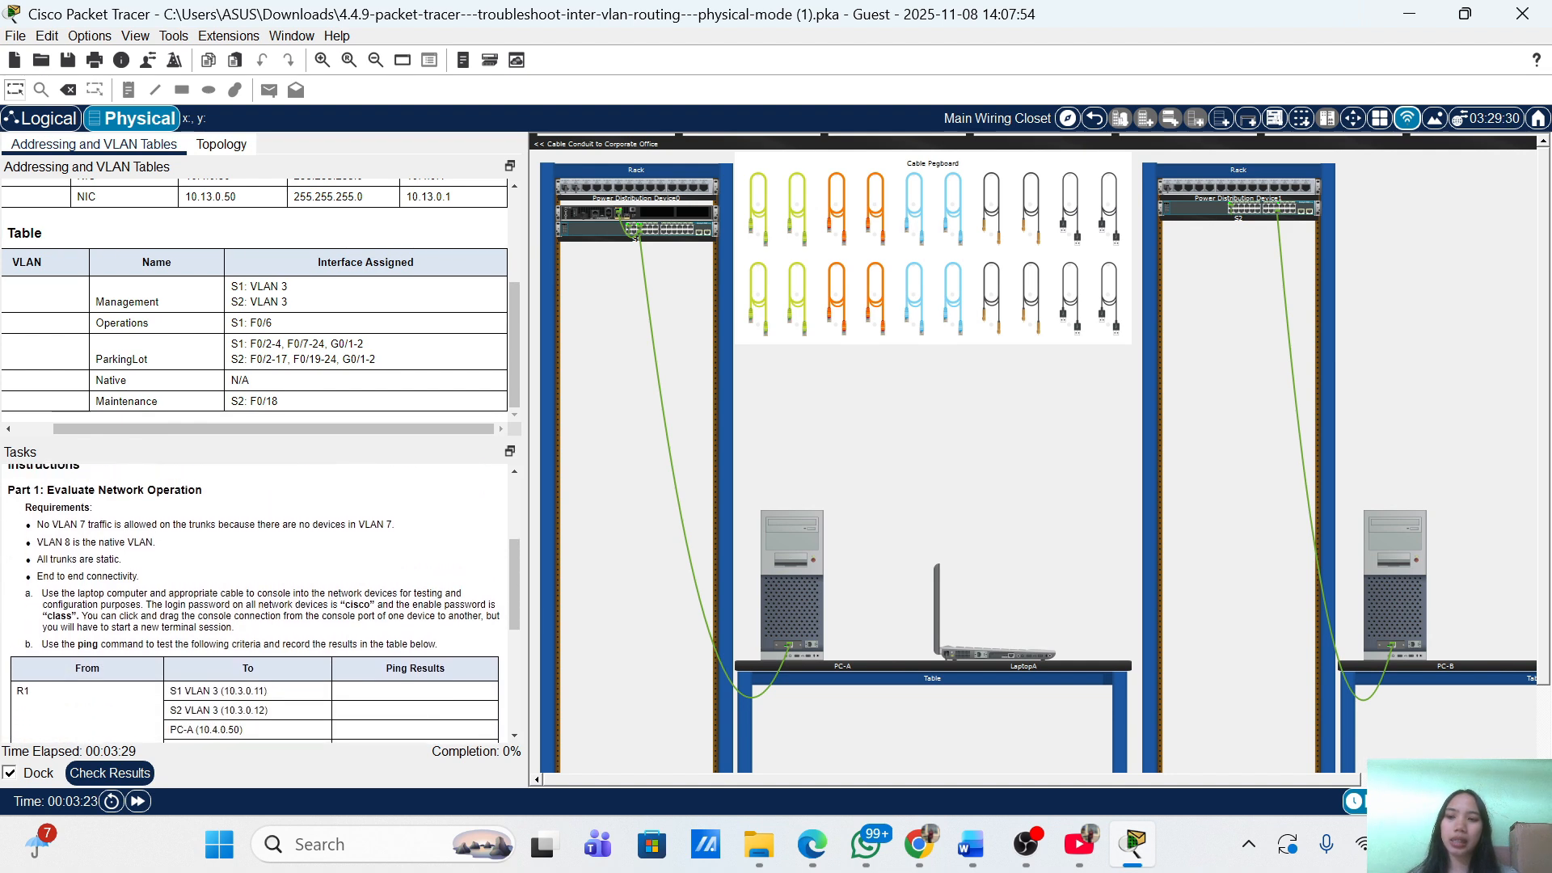
scroll(265, 598, "up", 1)
scroll(264, 598, "down", 1)
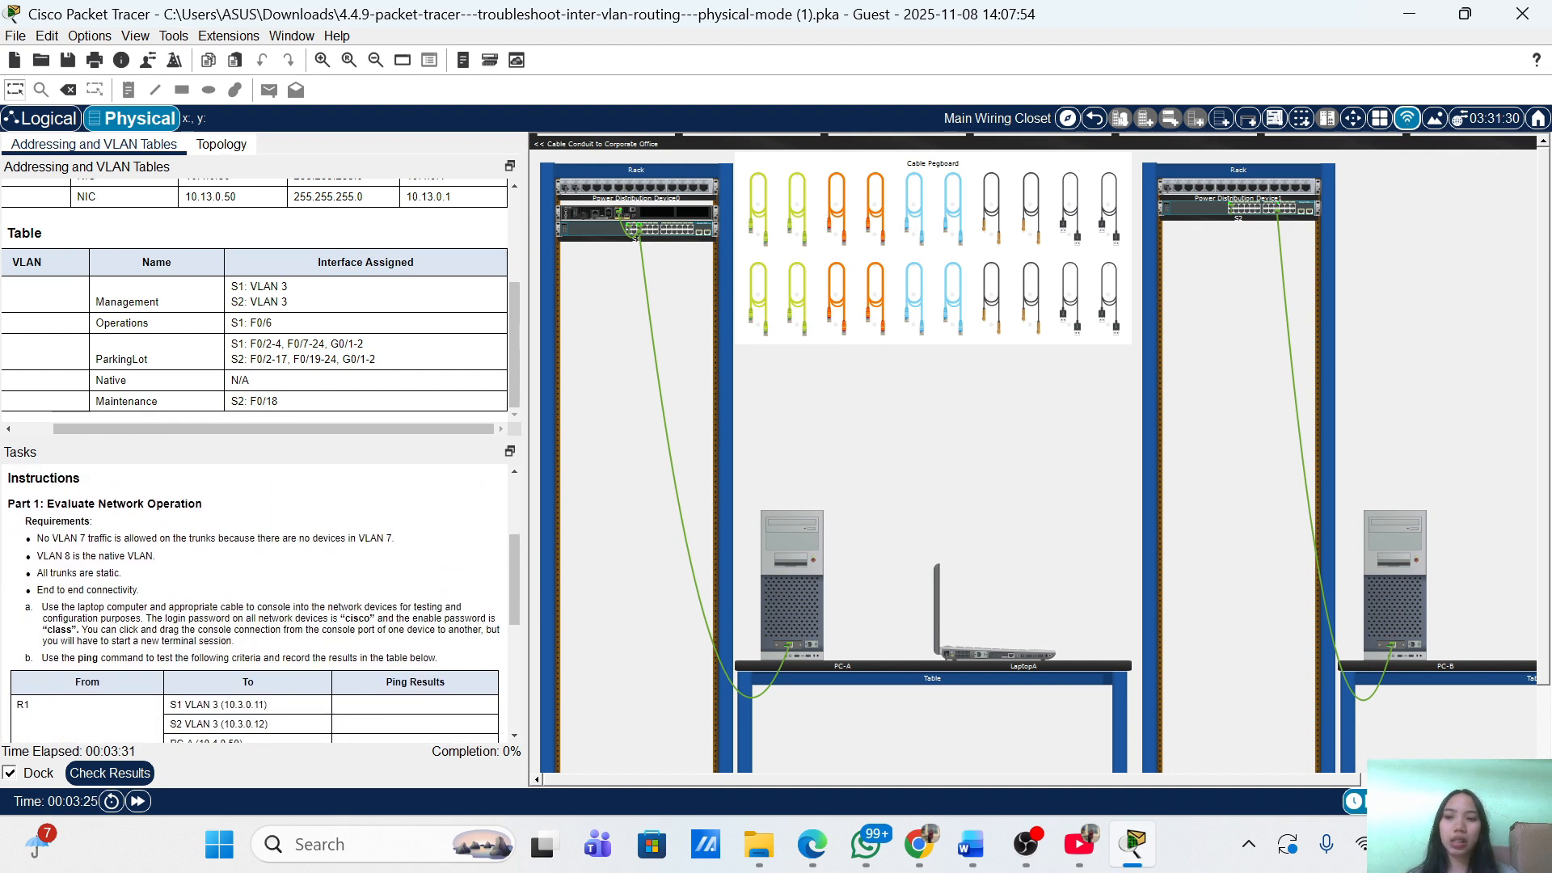
scroll(247, 685, "down", 10)
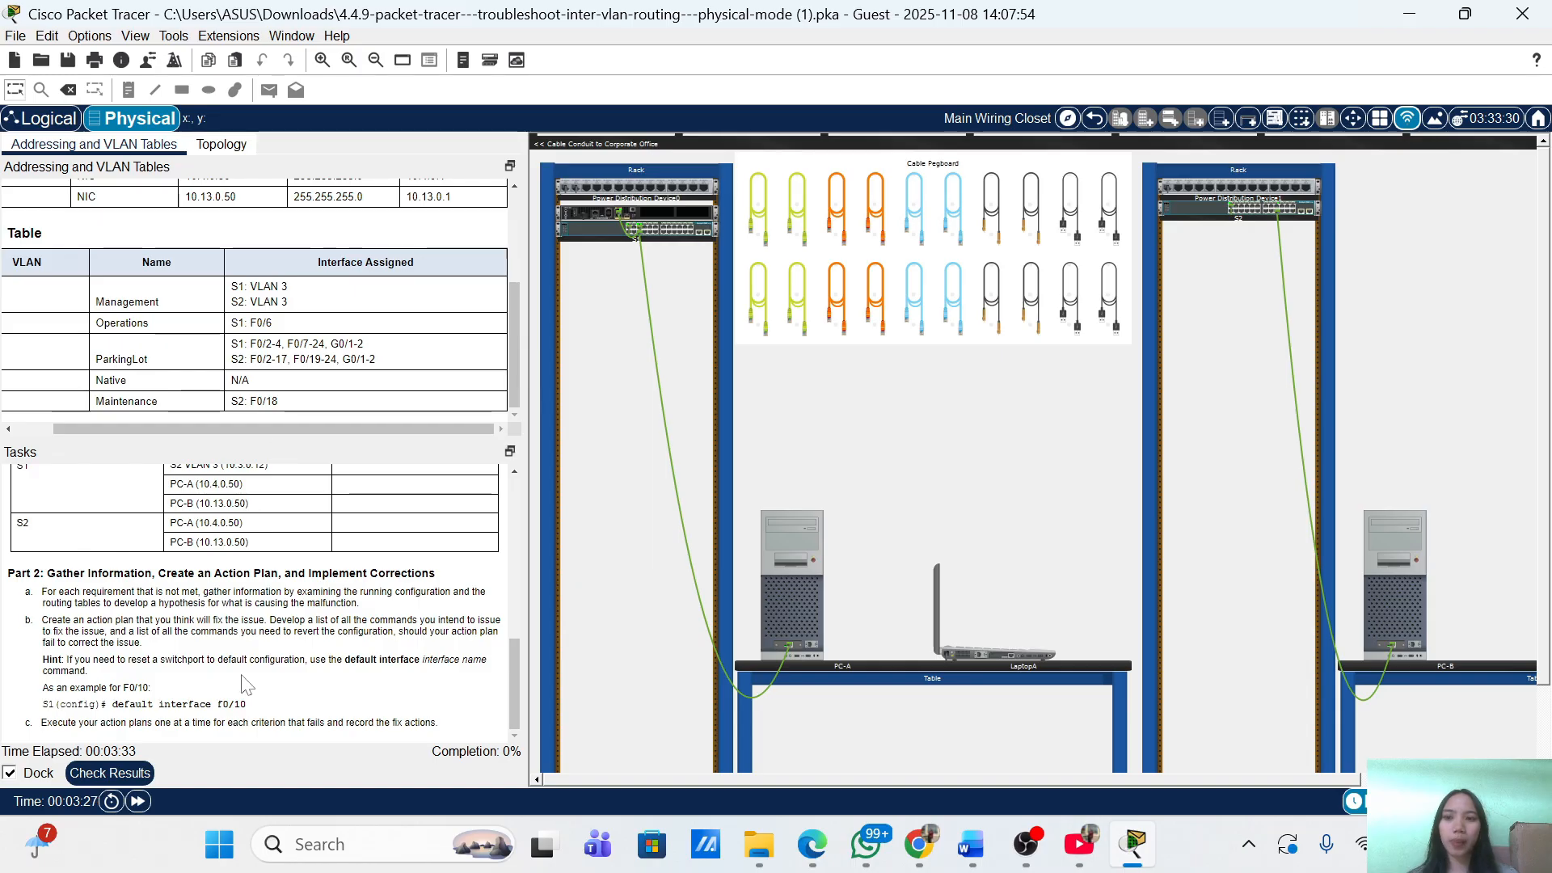
left_click(110, 772)
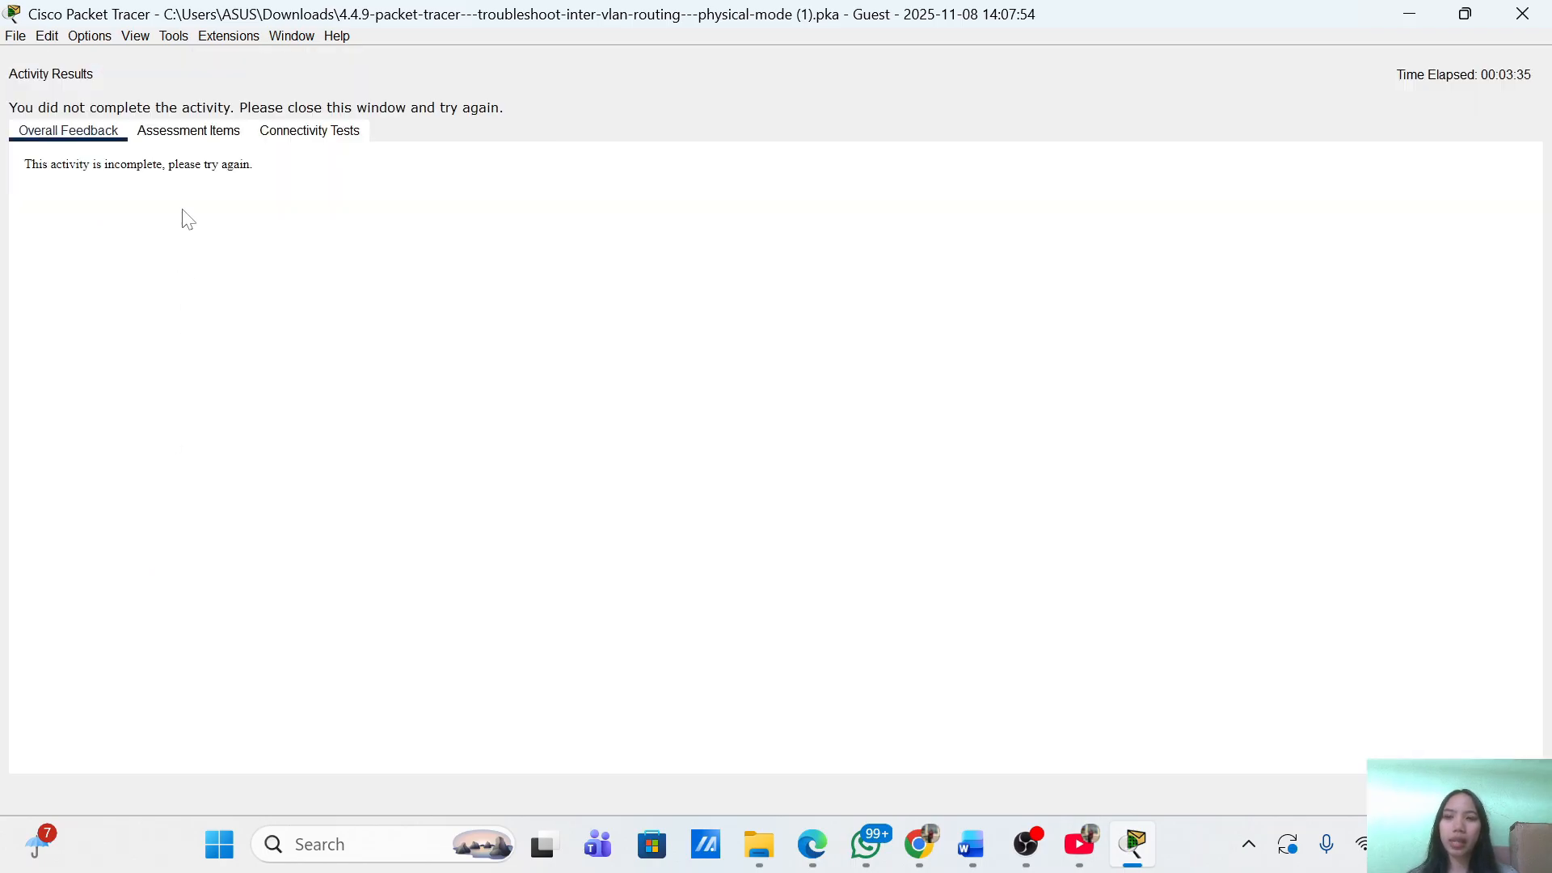
left_click(189, 131)
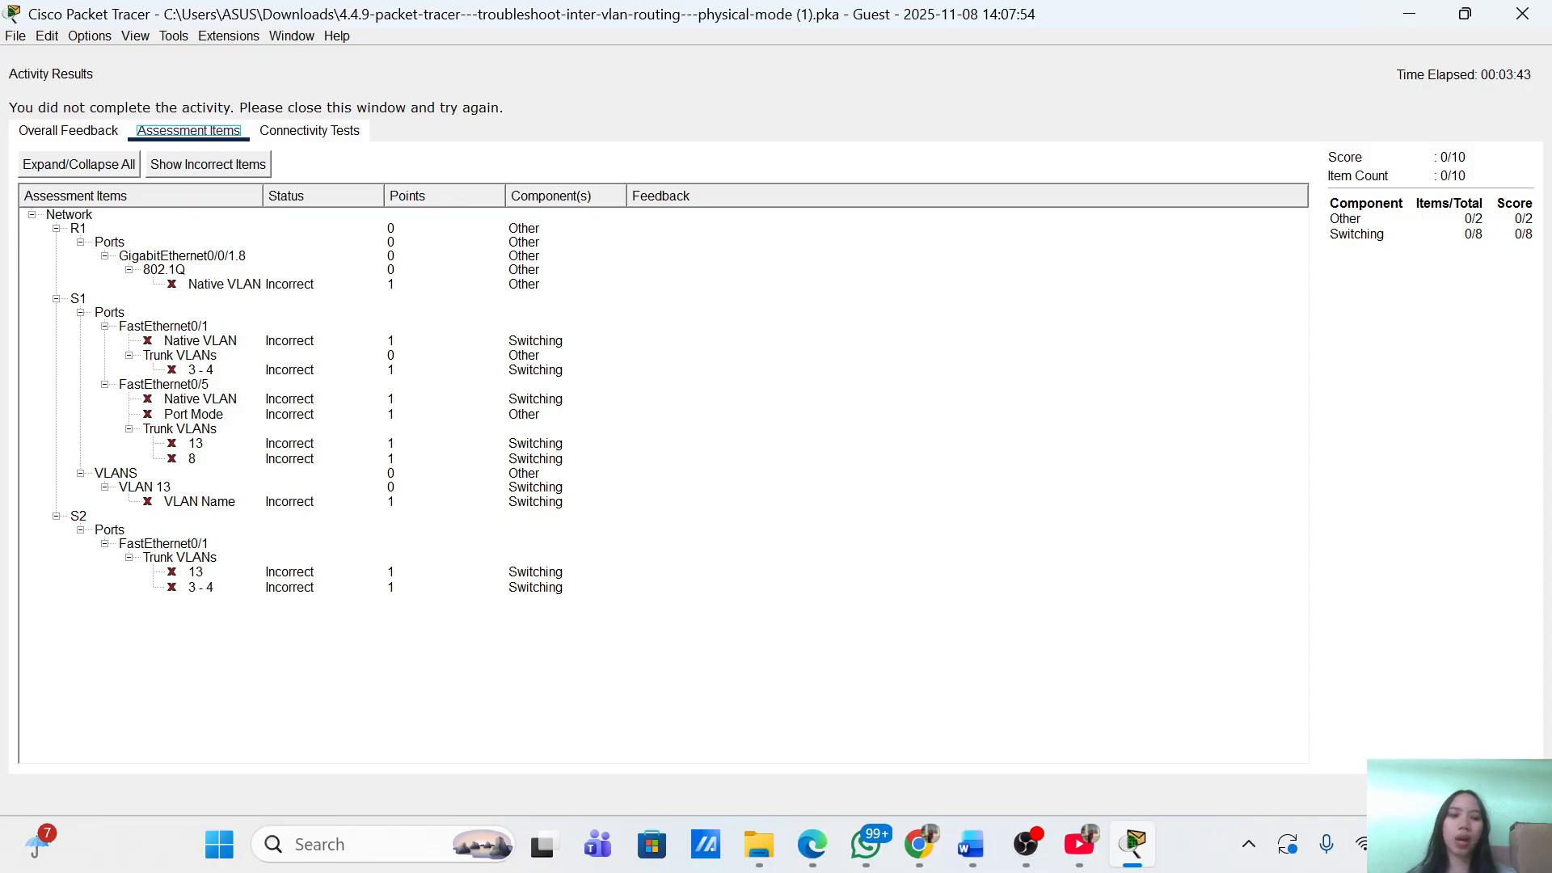
left_click(1503, 794)
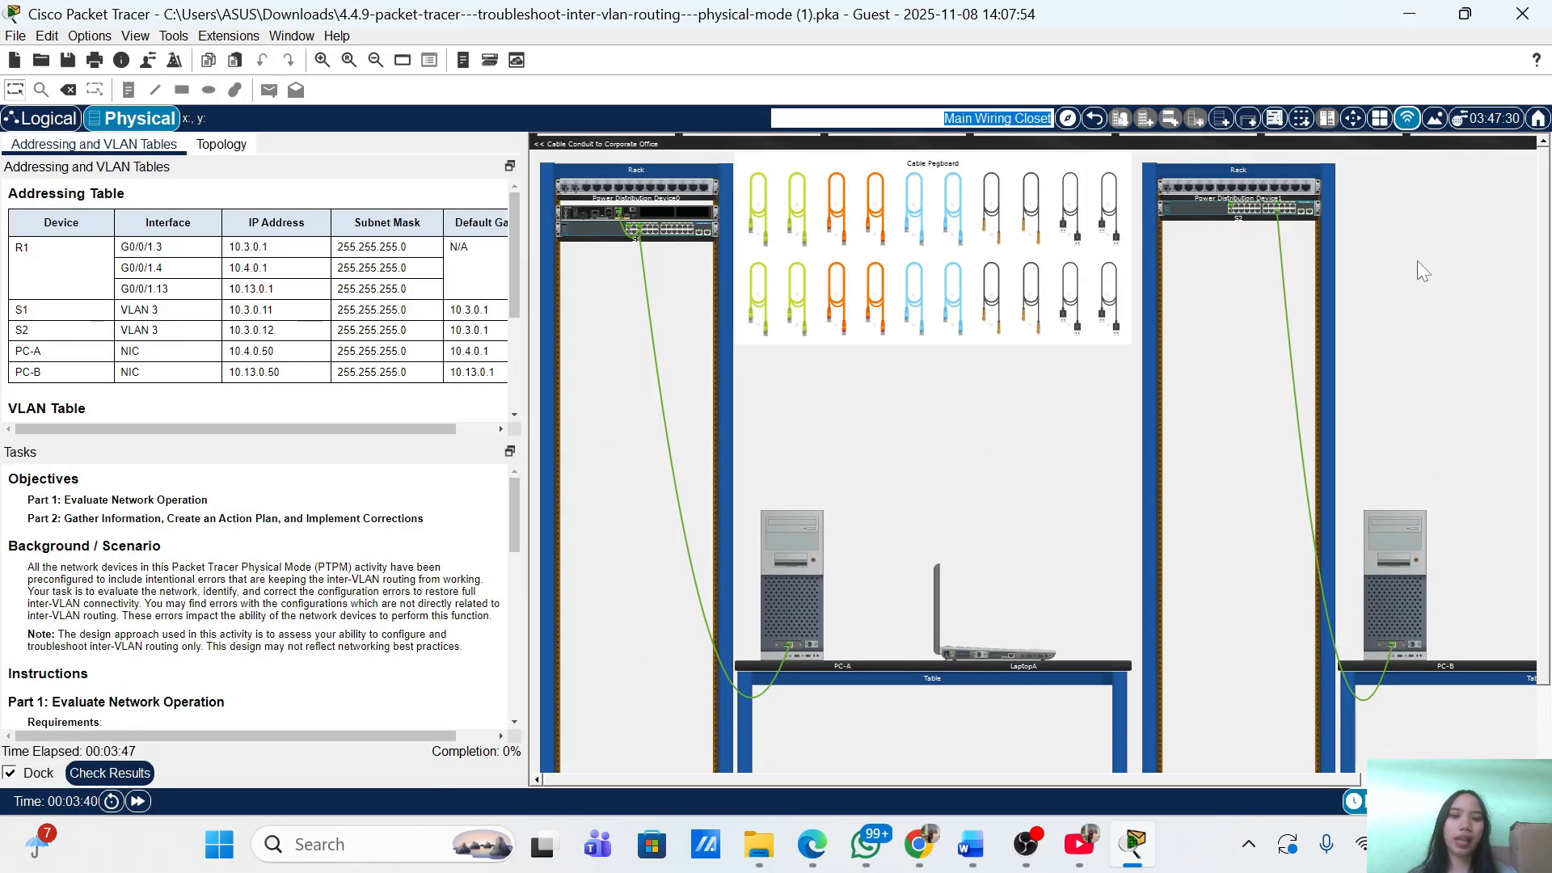
left_click(914, 298)
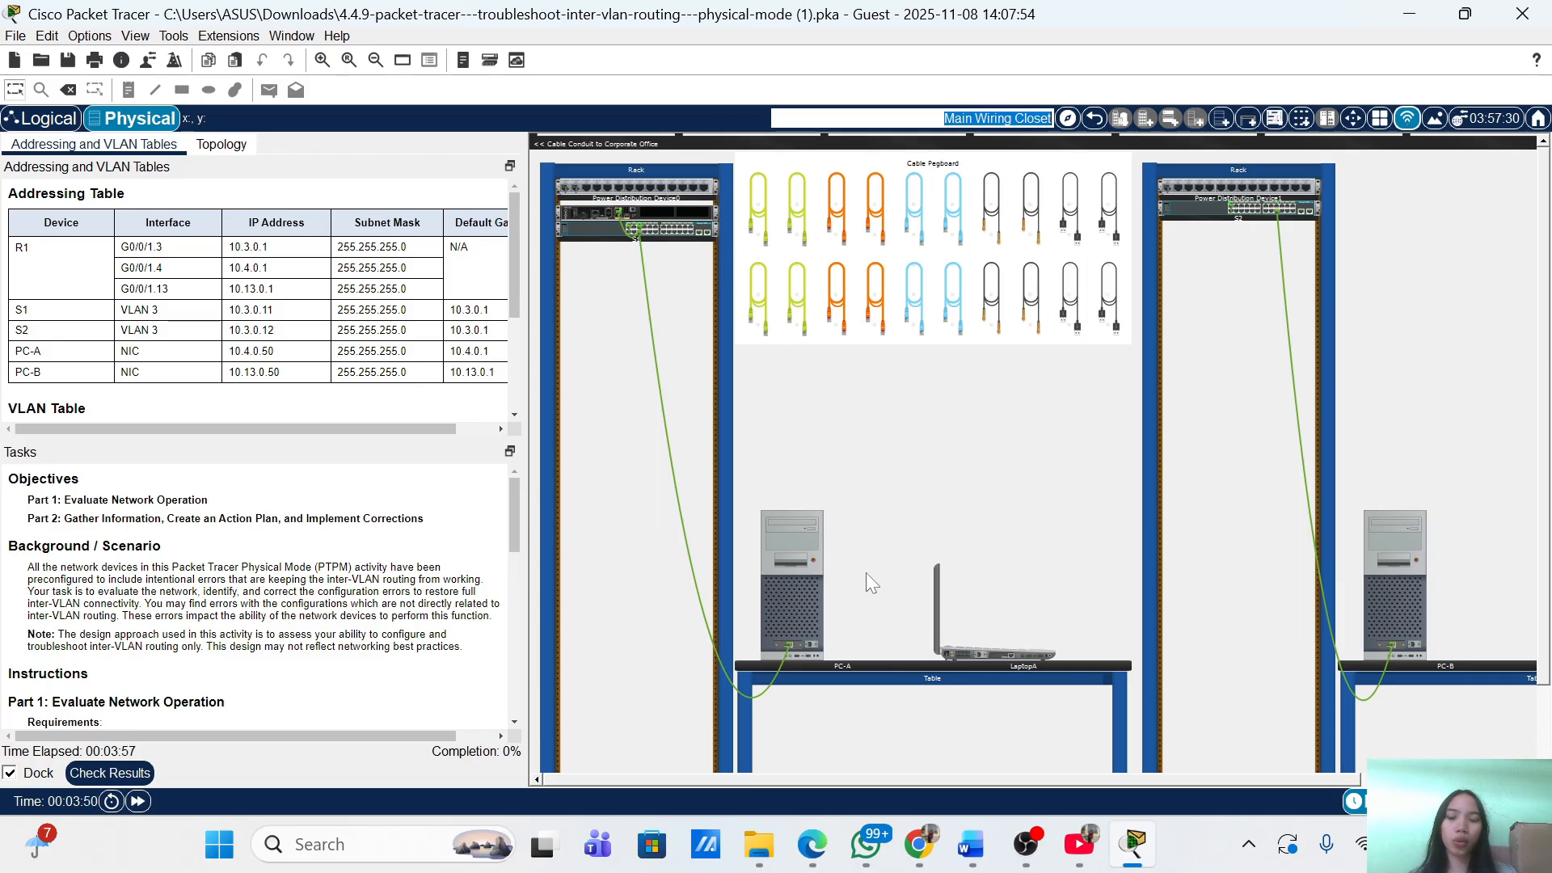
scroll(258, 598, "down", 2)
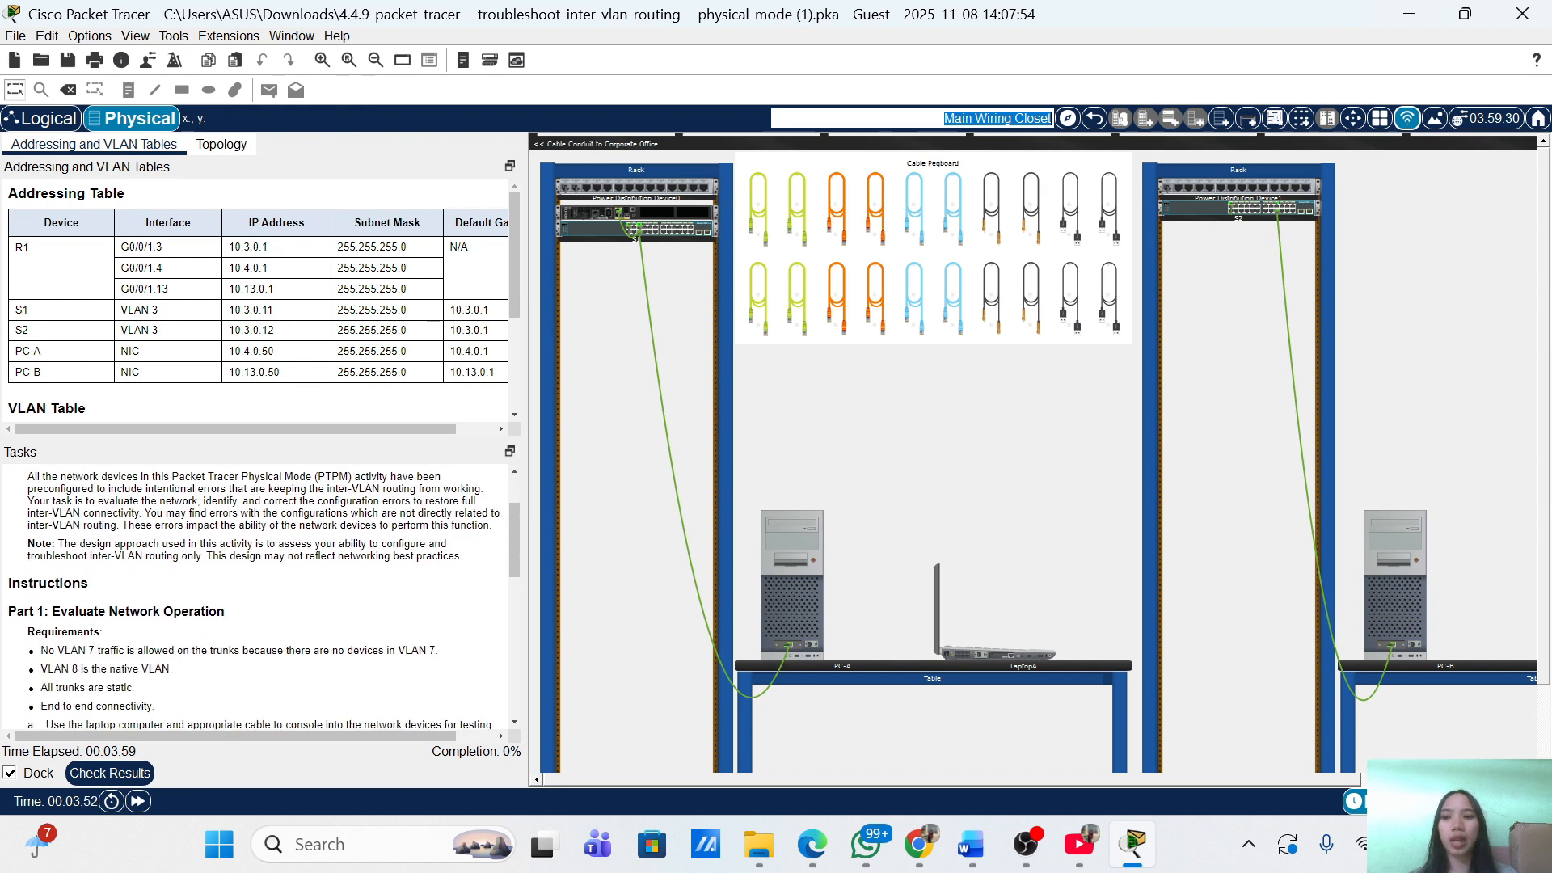
scroll(258, 598, "down", 3)
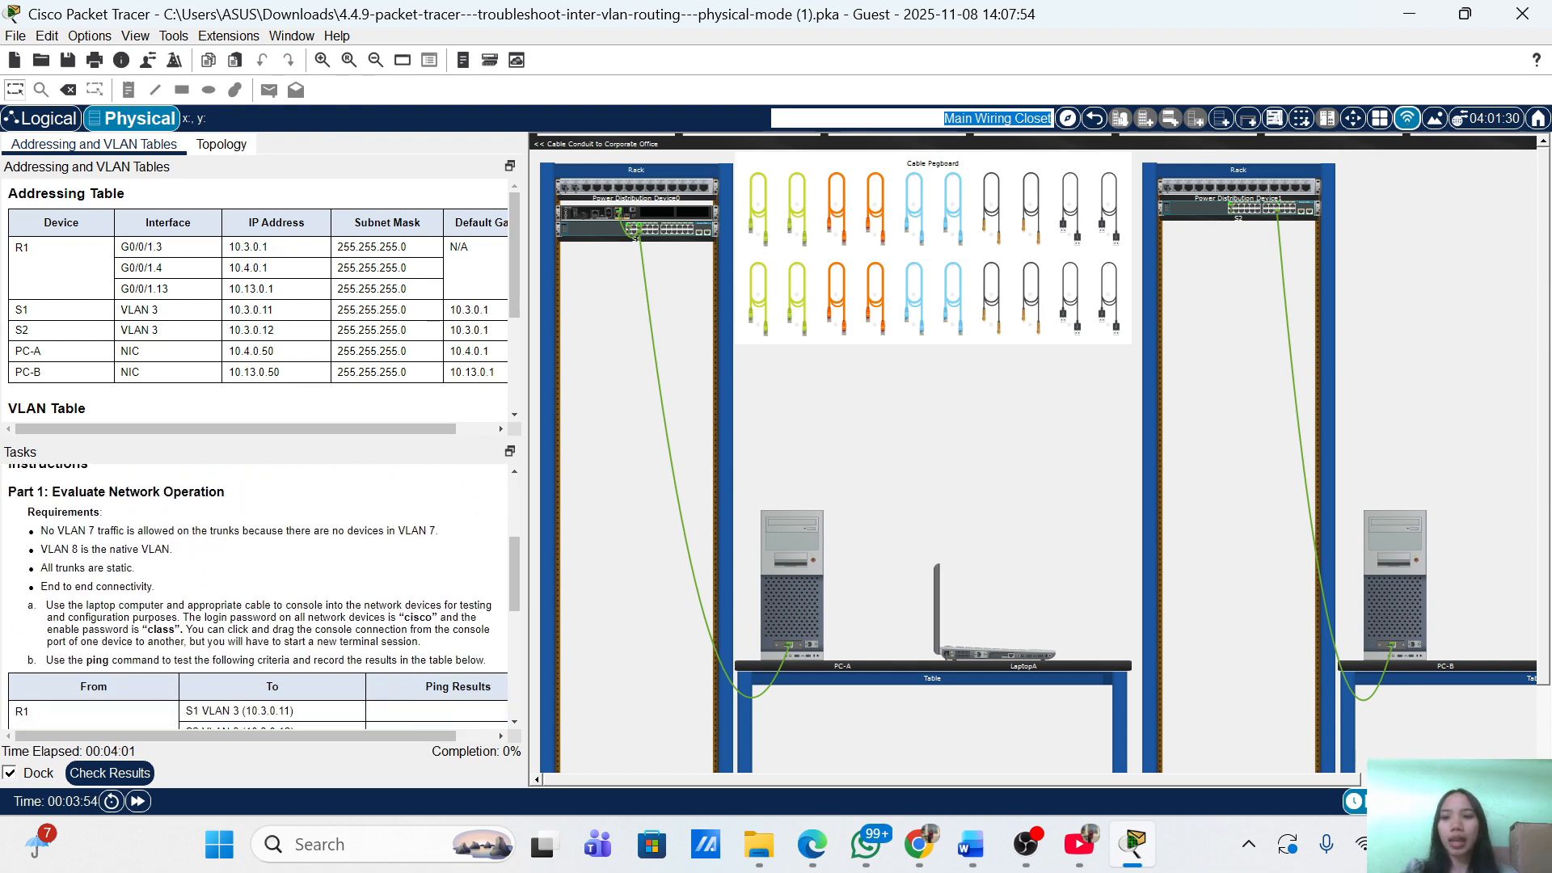
scroll(258, 599, "down", 1)
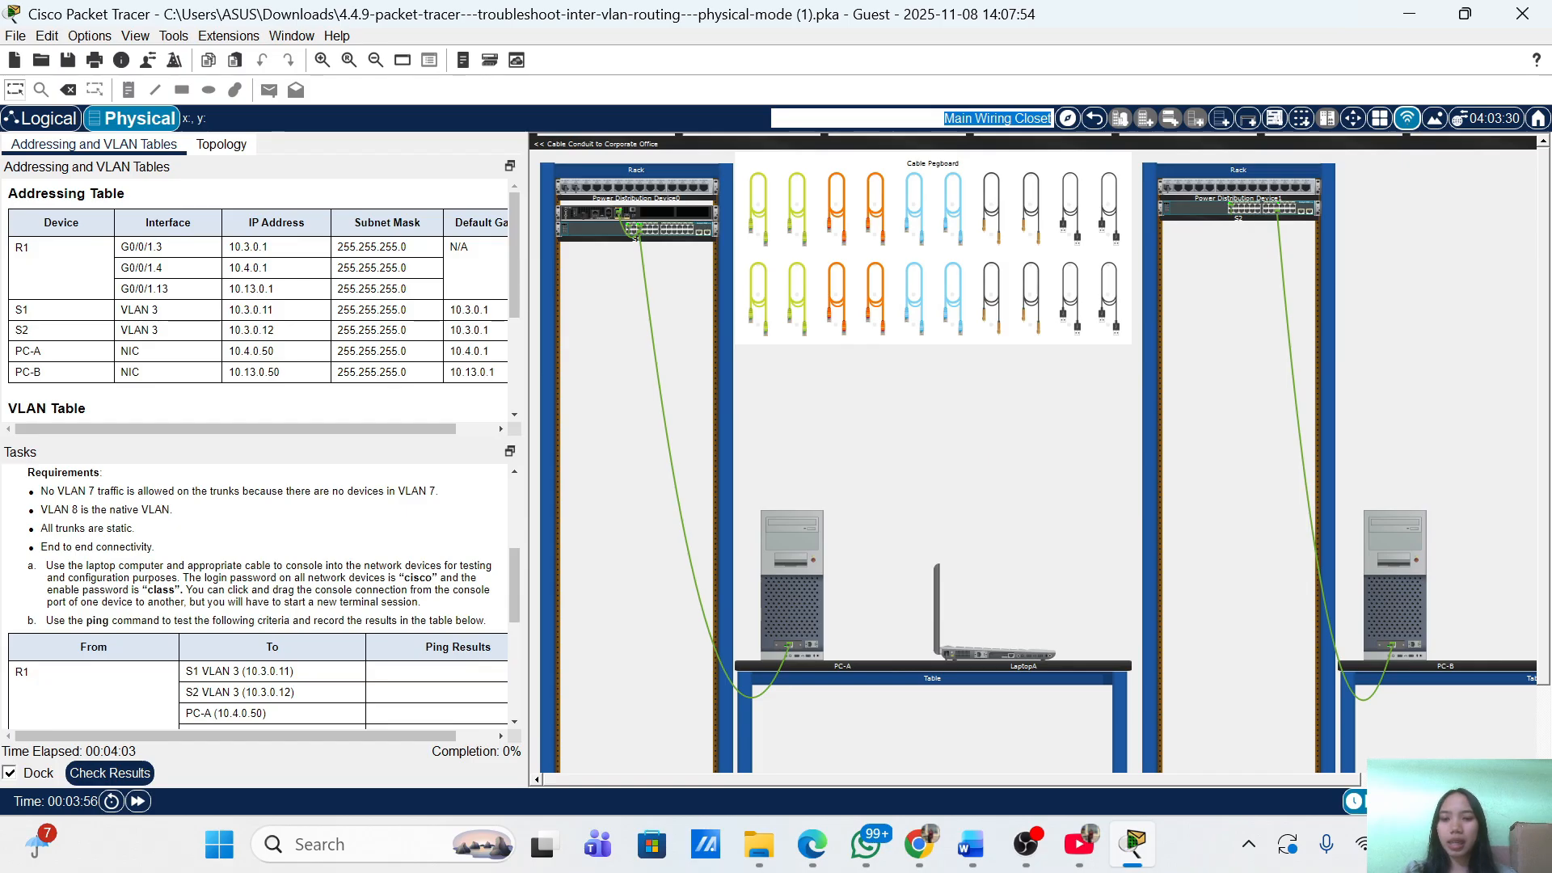
scroll(259, 598, "down", 1)
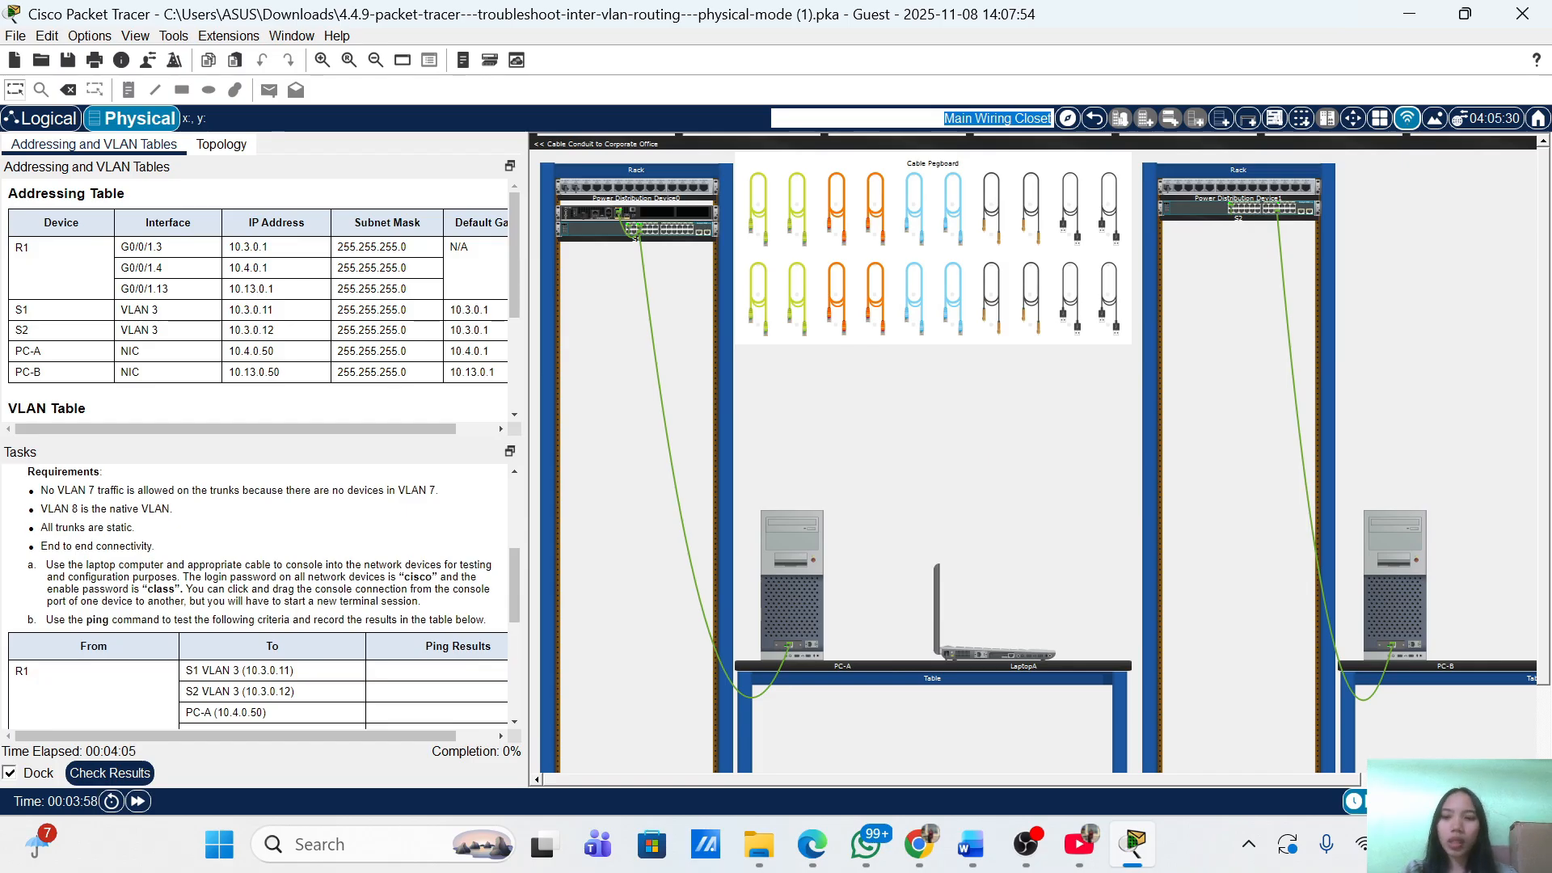
scroll(164, 556, "up", 2)
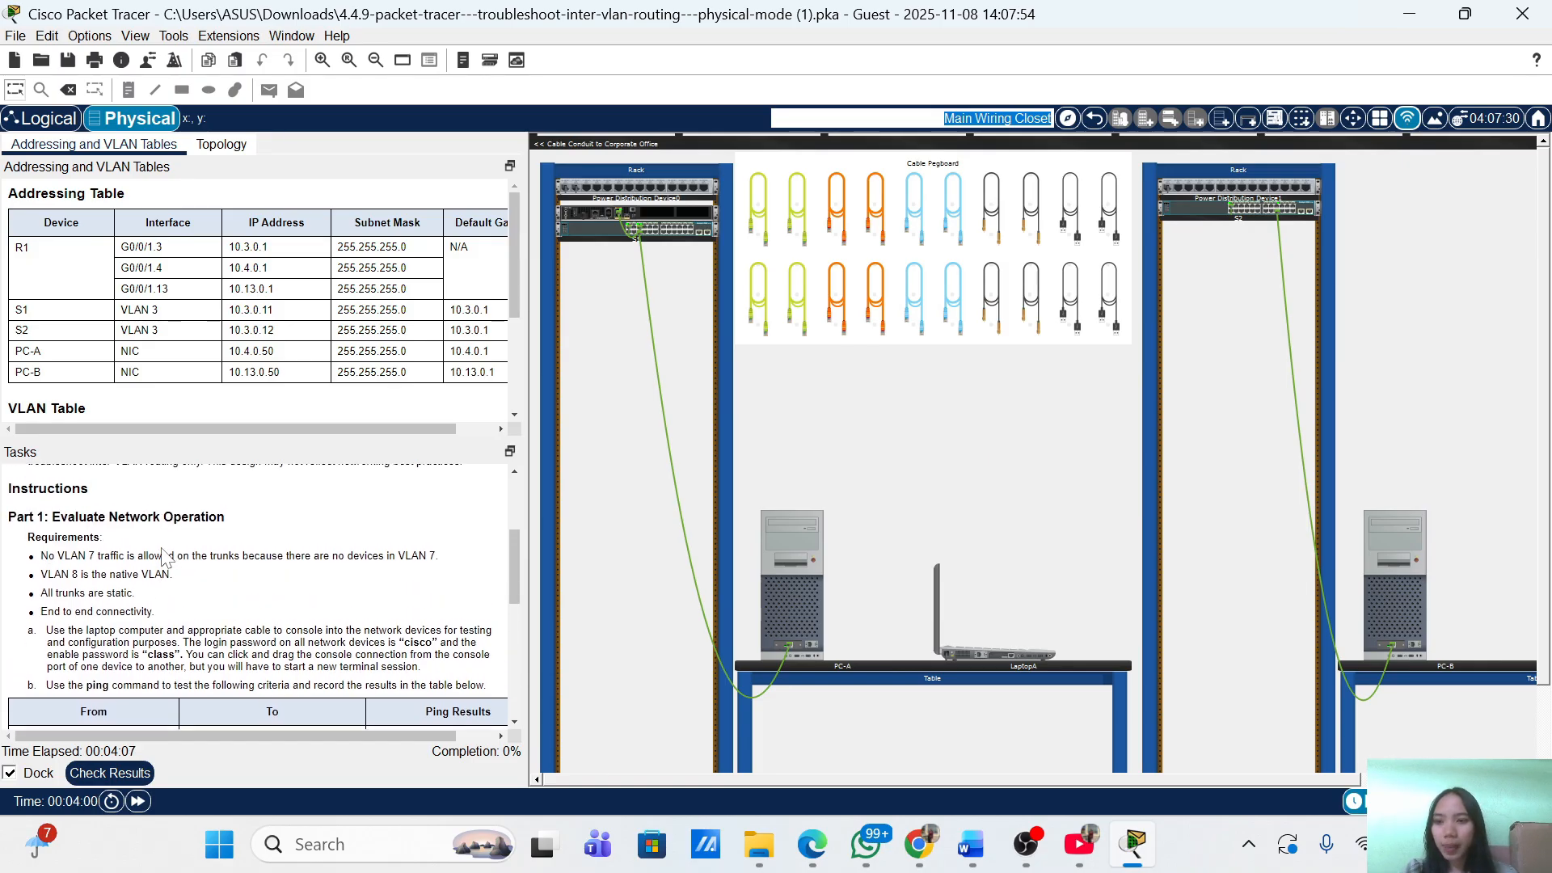
scroll(164, 556, "down", 1)
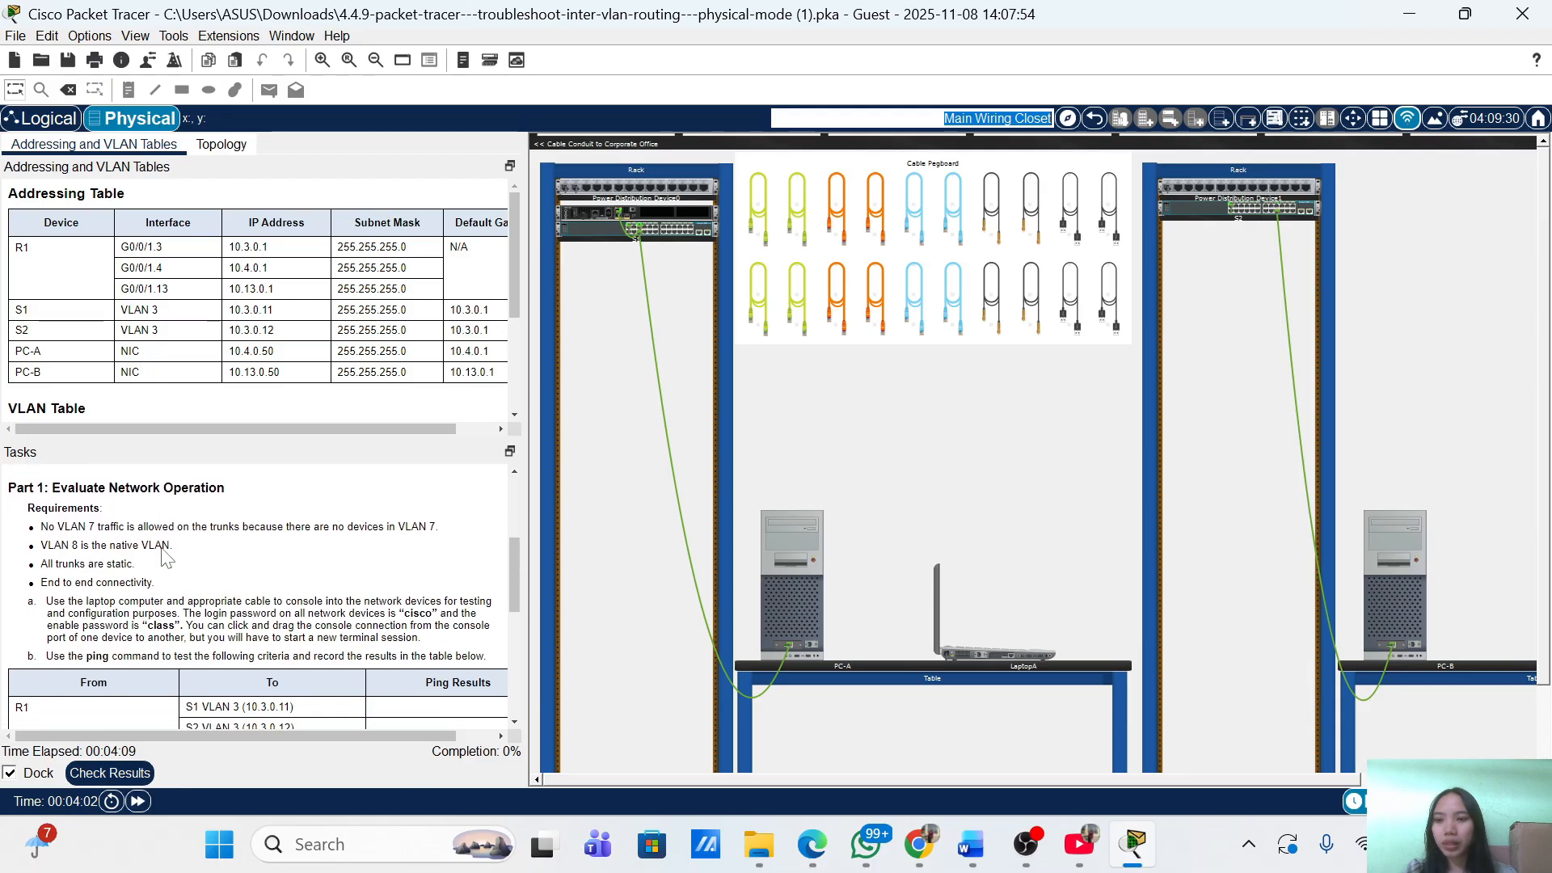
scroll(164, 555, "down", 2)
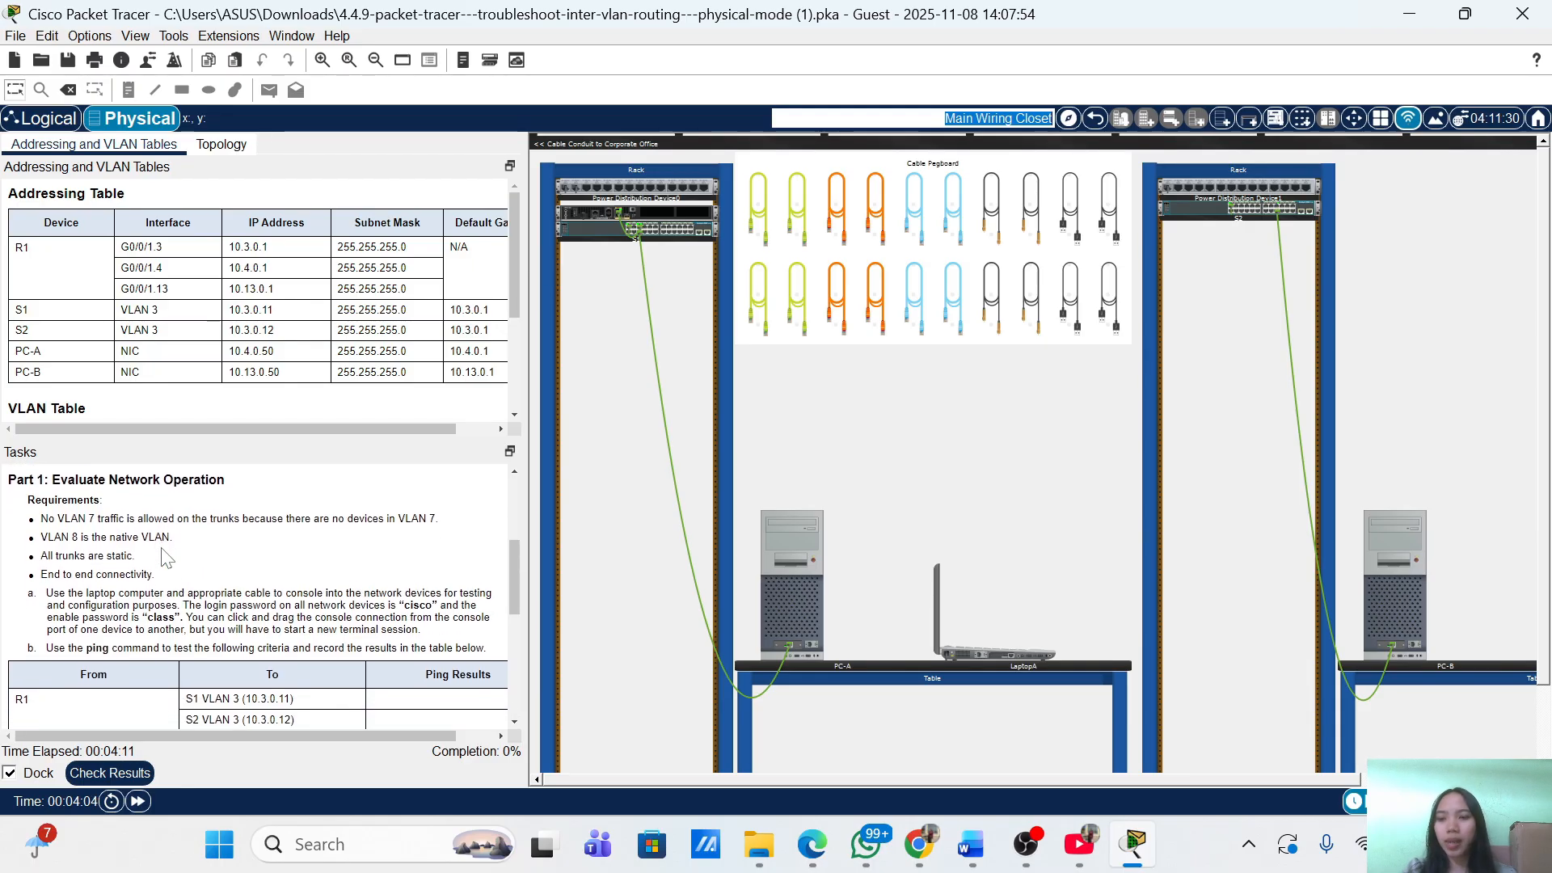
scroll(167, 556, "up", 1)
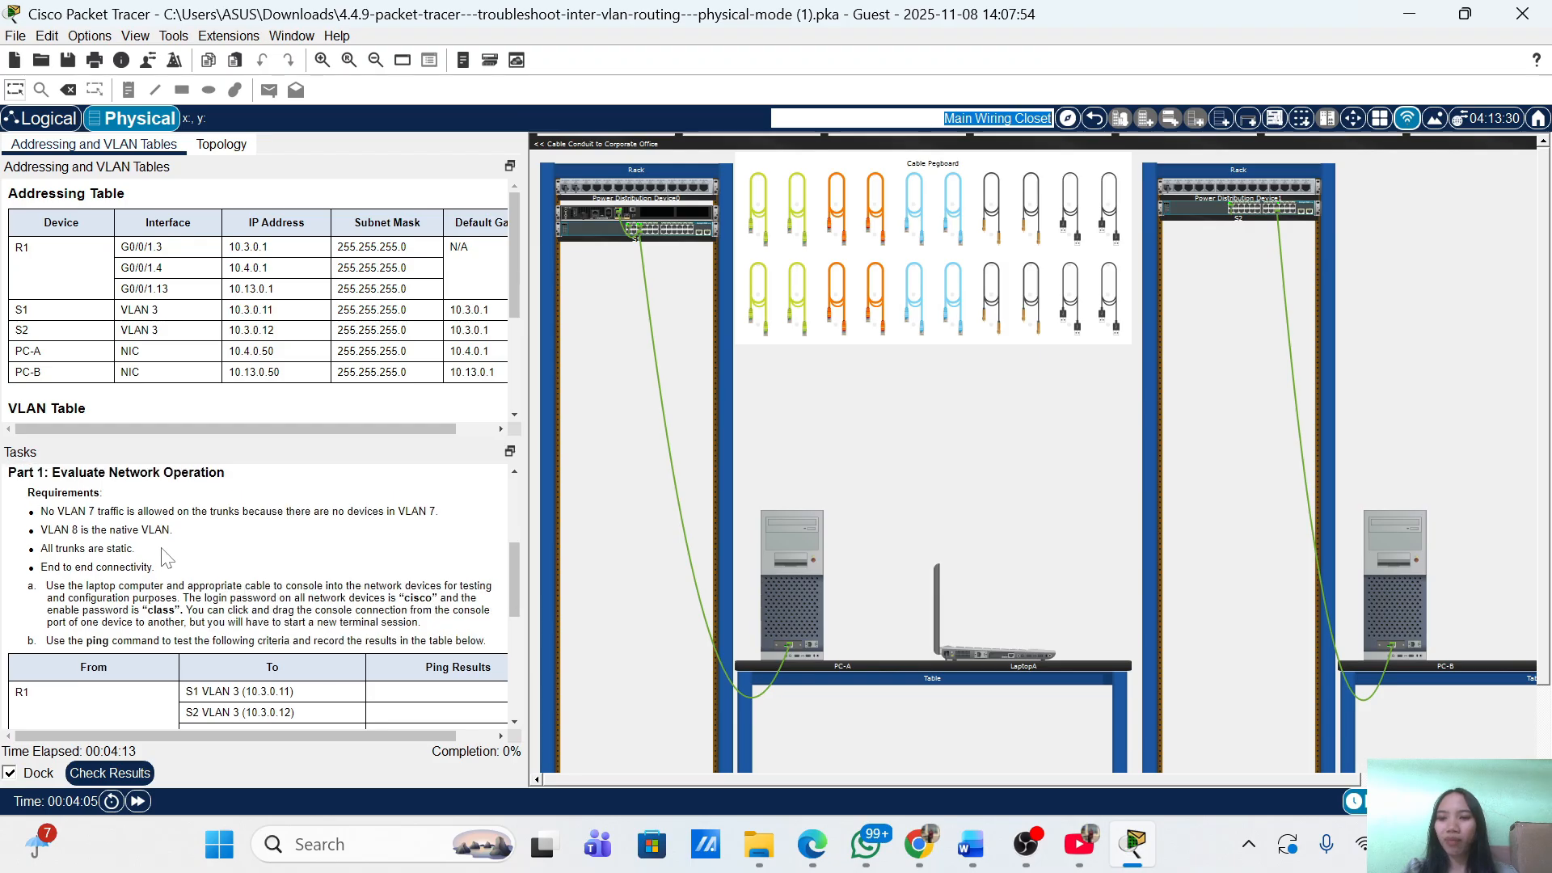
scroll(166, 558, "down", 3)
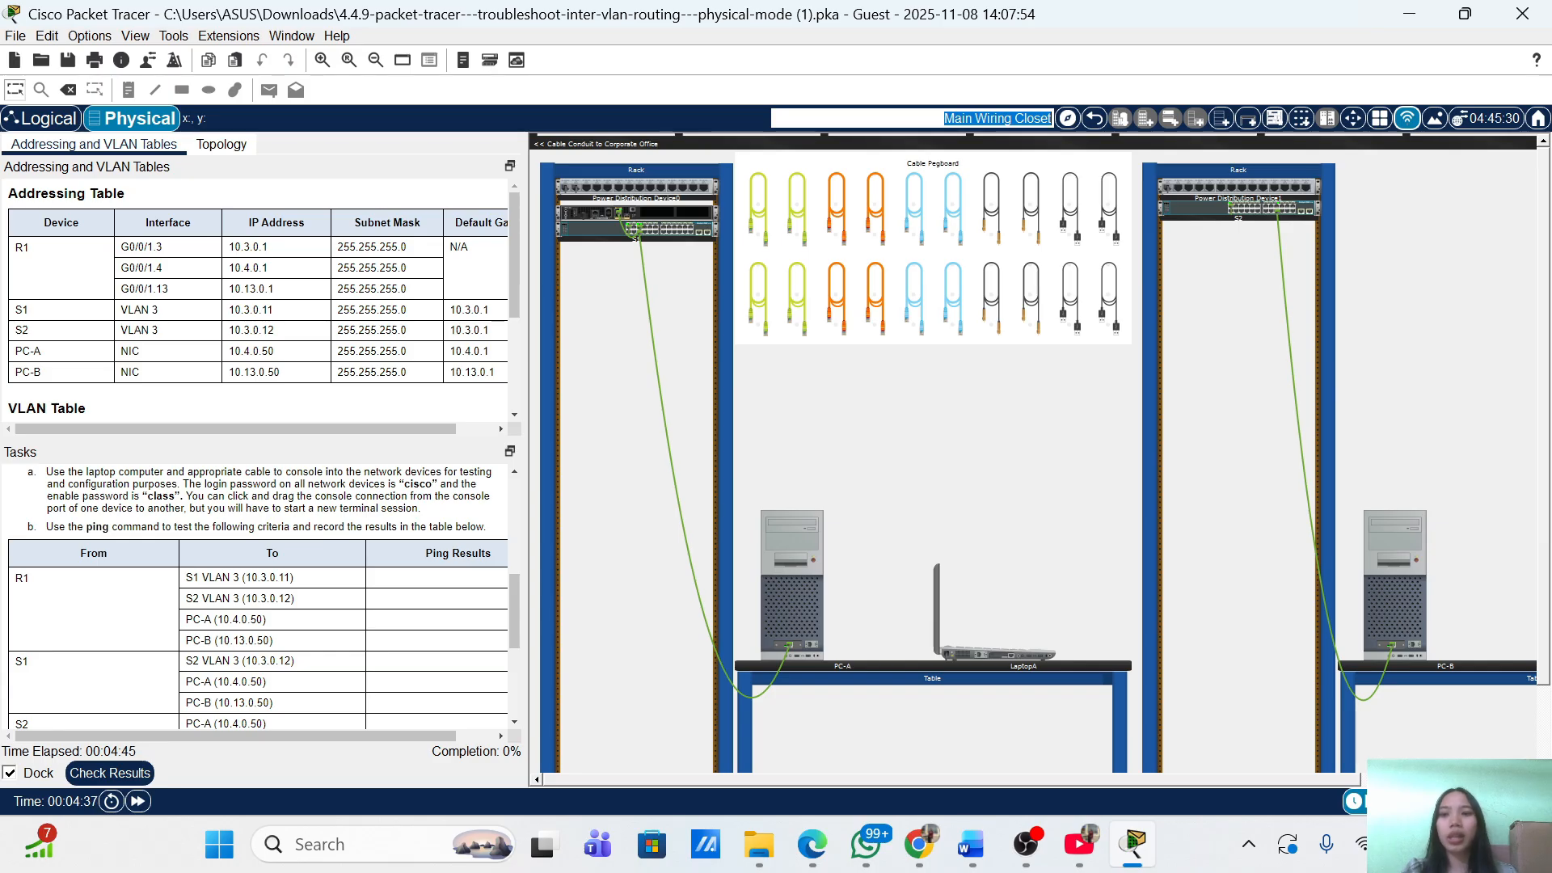
scroll(659, 488, "down", 1)
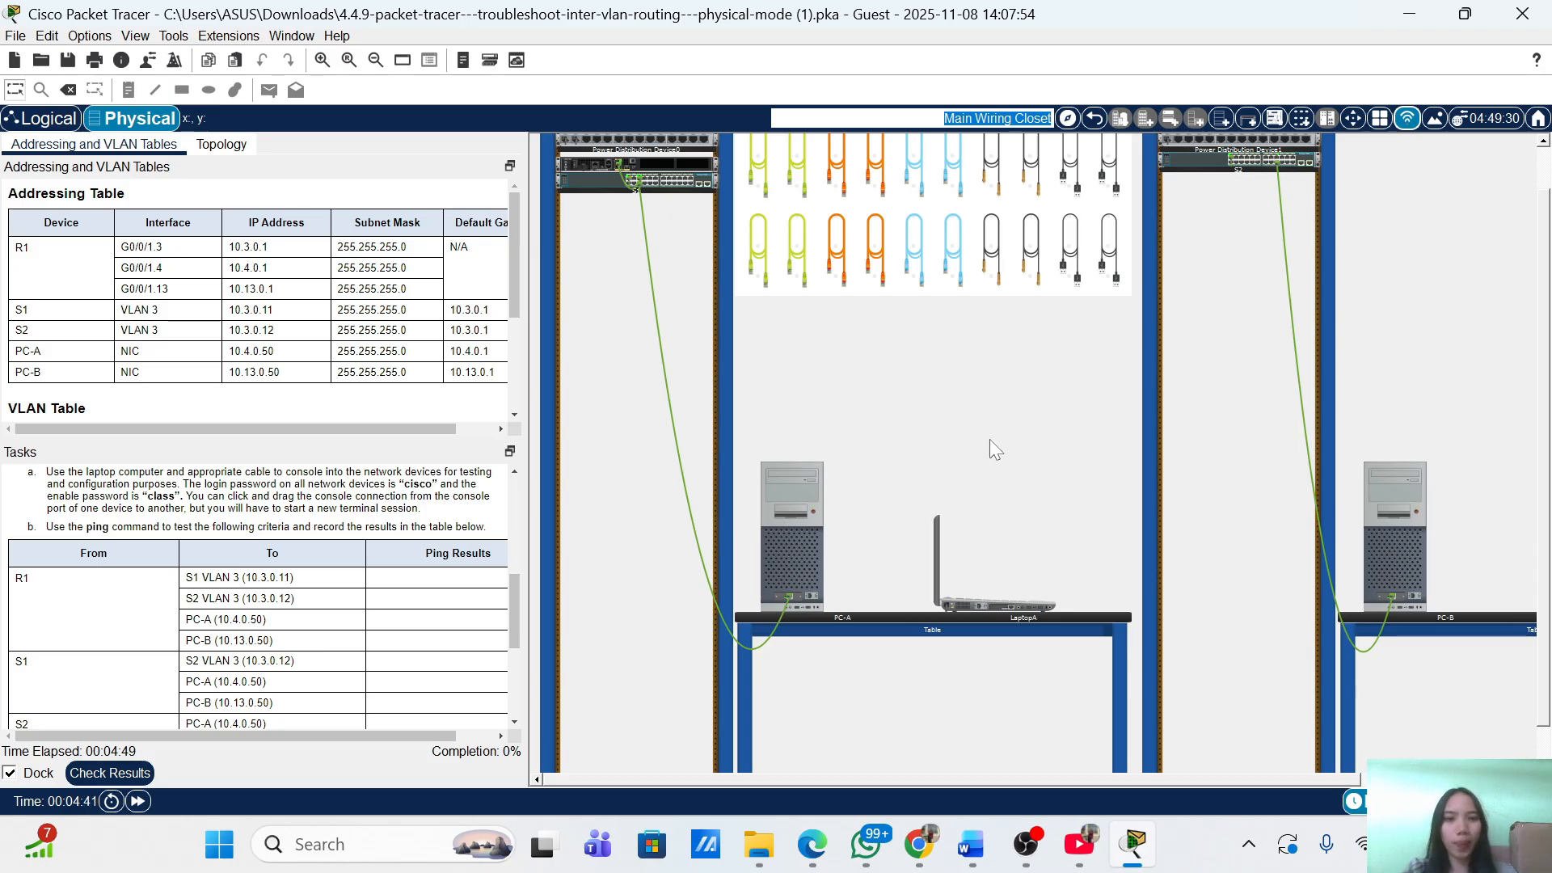
Take a console cable from the pegboard and plug it into LaptopA's RS-232 port.
left_click(918, 263)
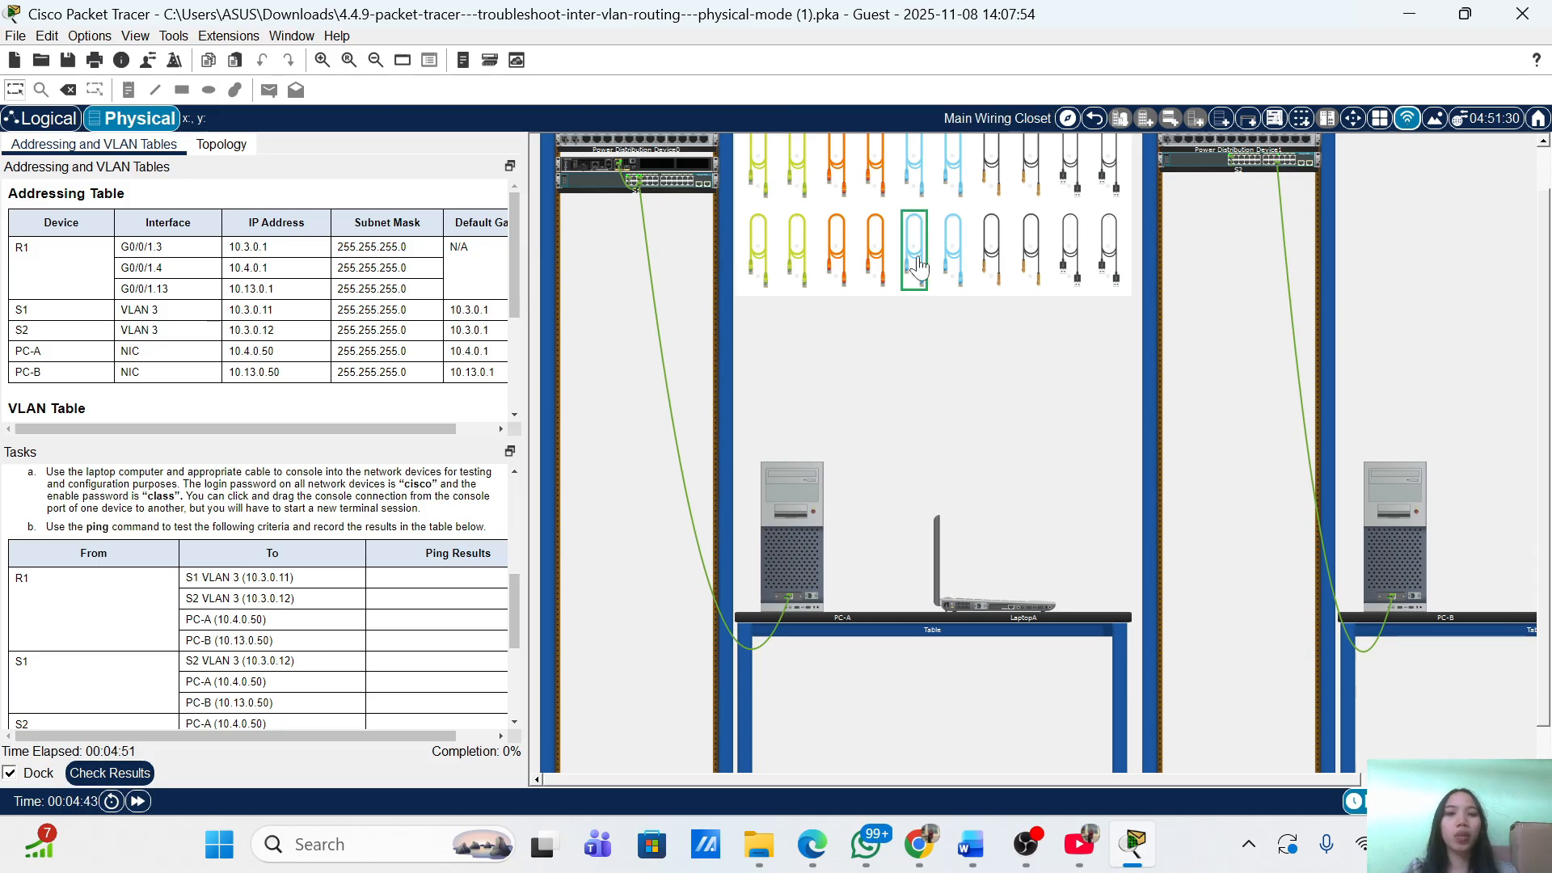
left_click(980, 608)
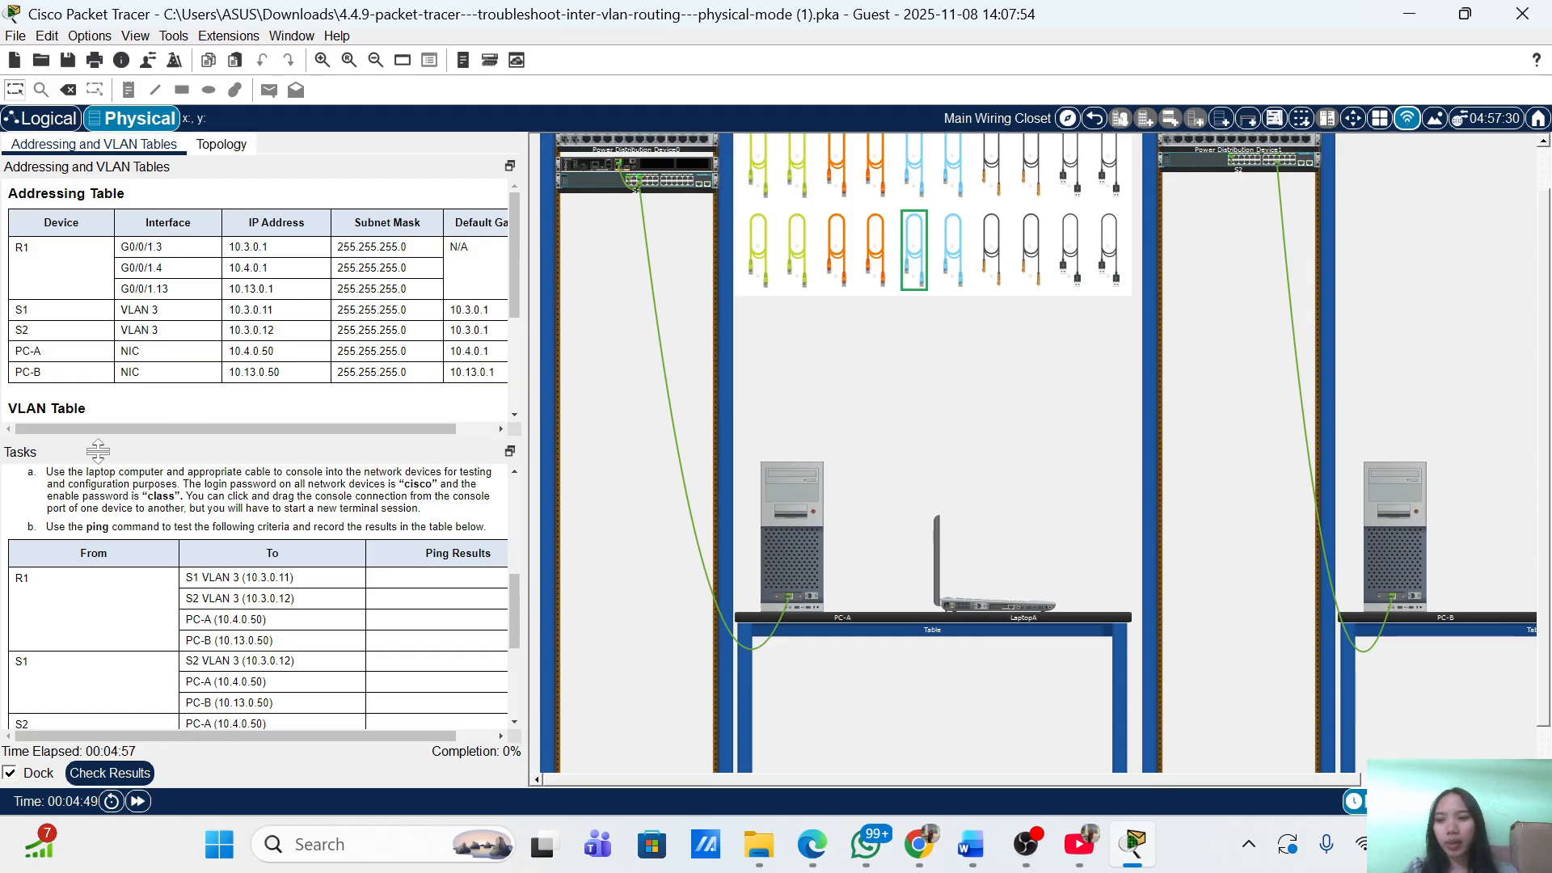
left_click(979, 606)
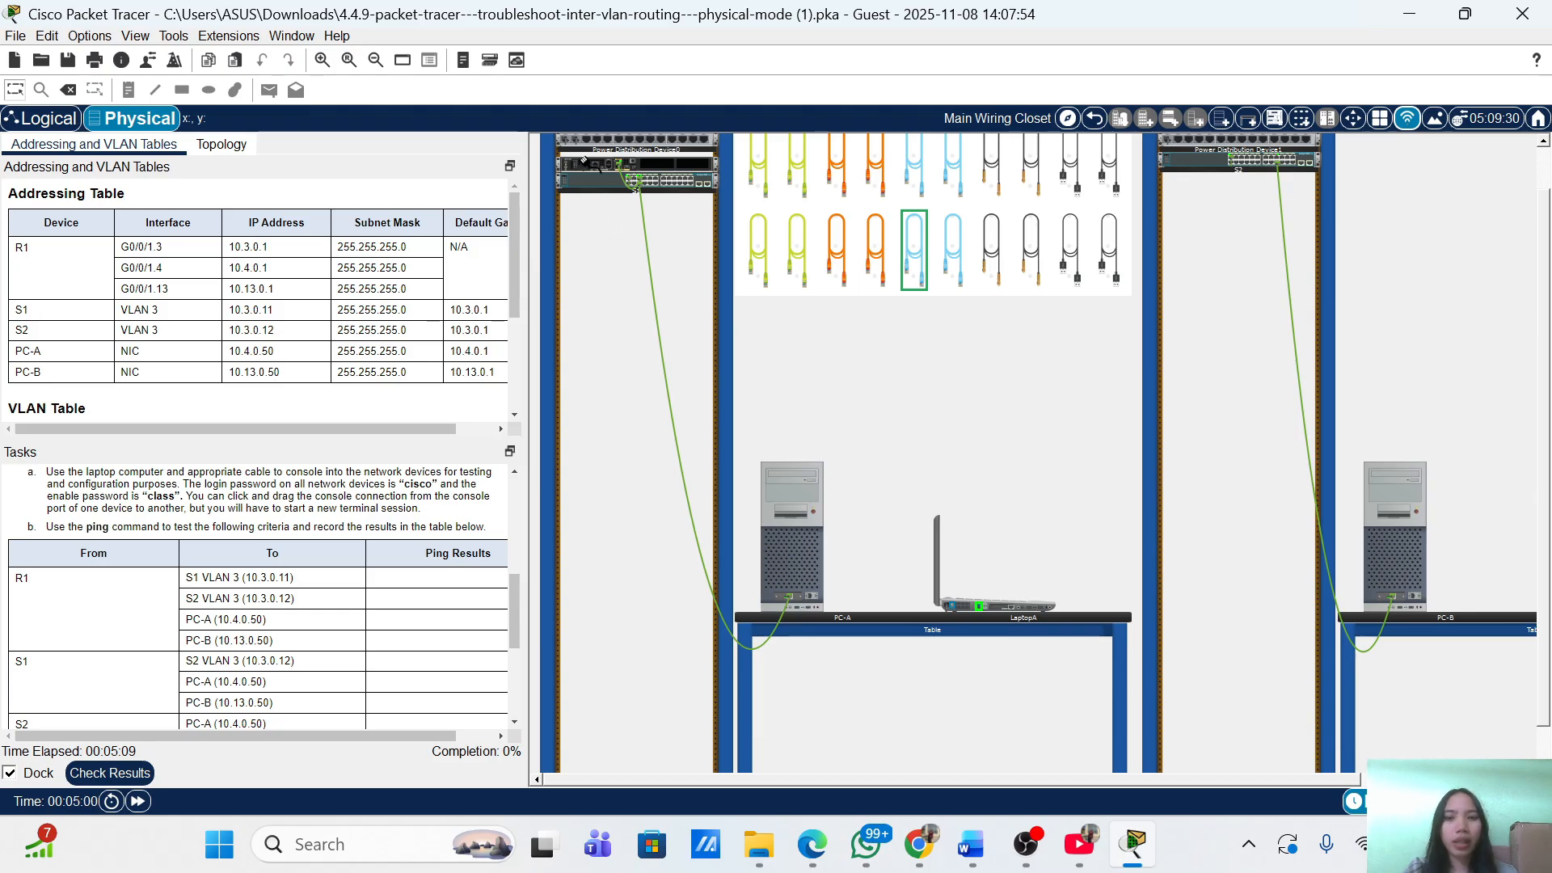
Plug the cable's other end into R1's front-panel Console port, then open LaptopA.
left_click(603, 167)
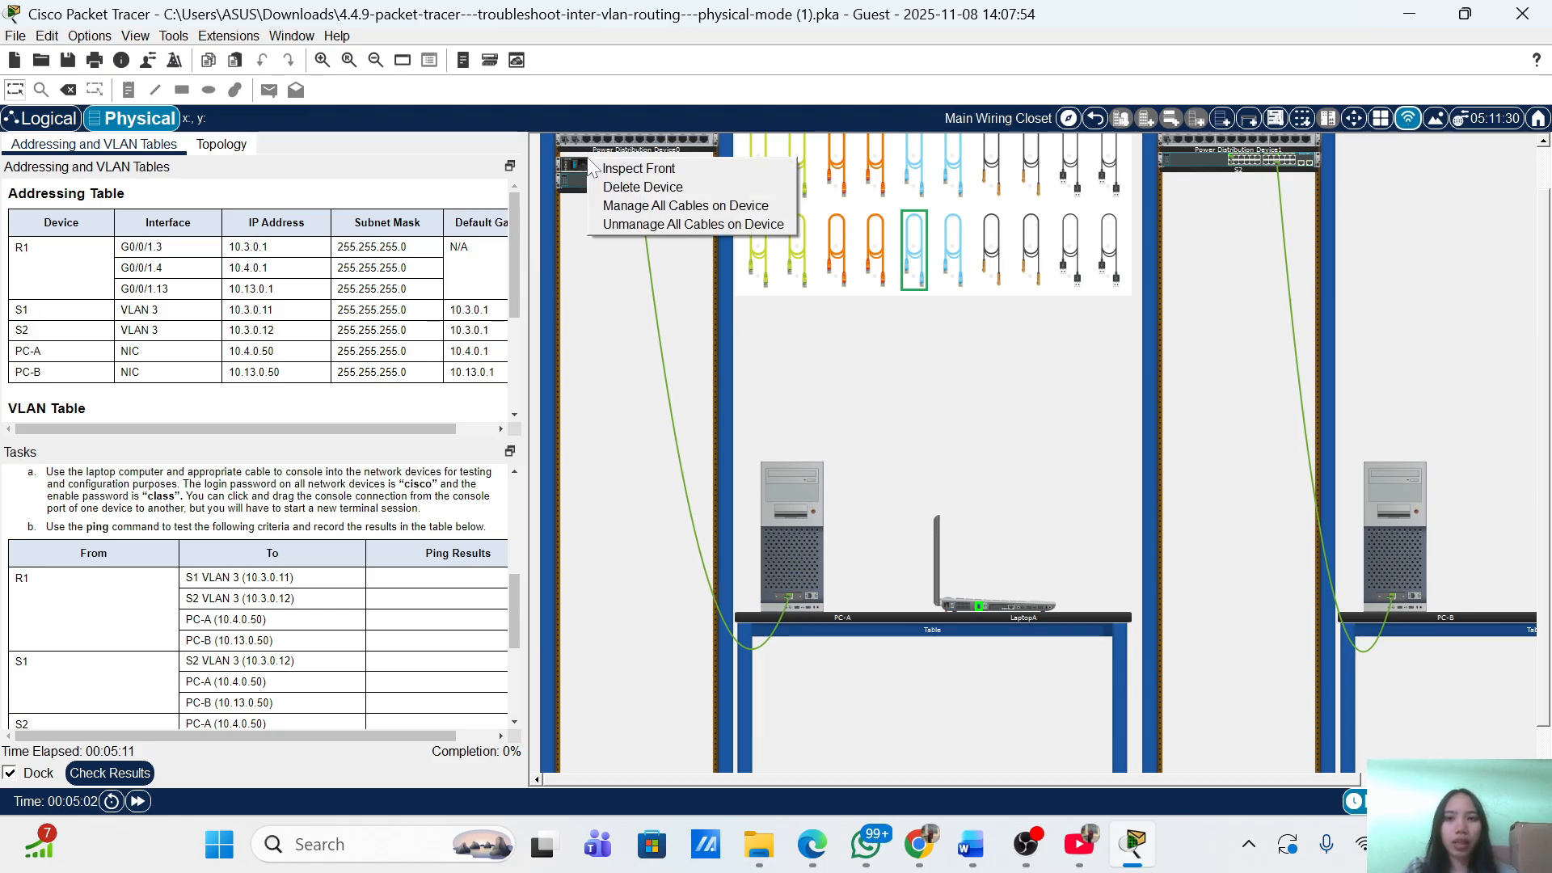
left_click(607, 170)
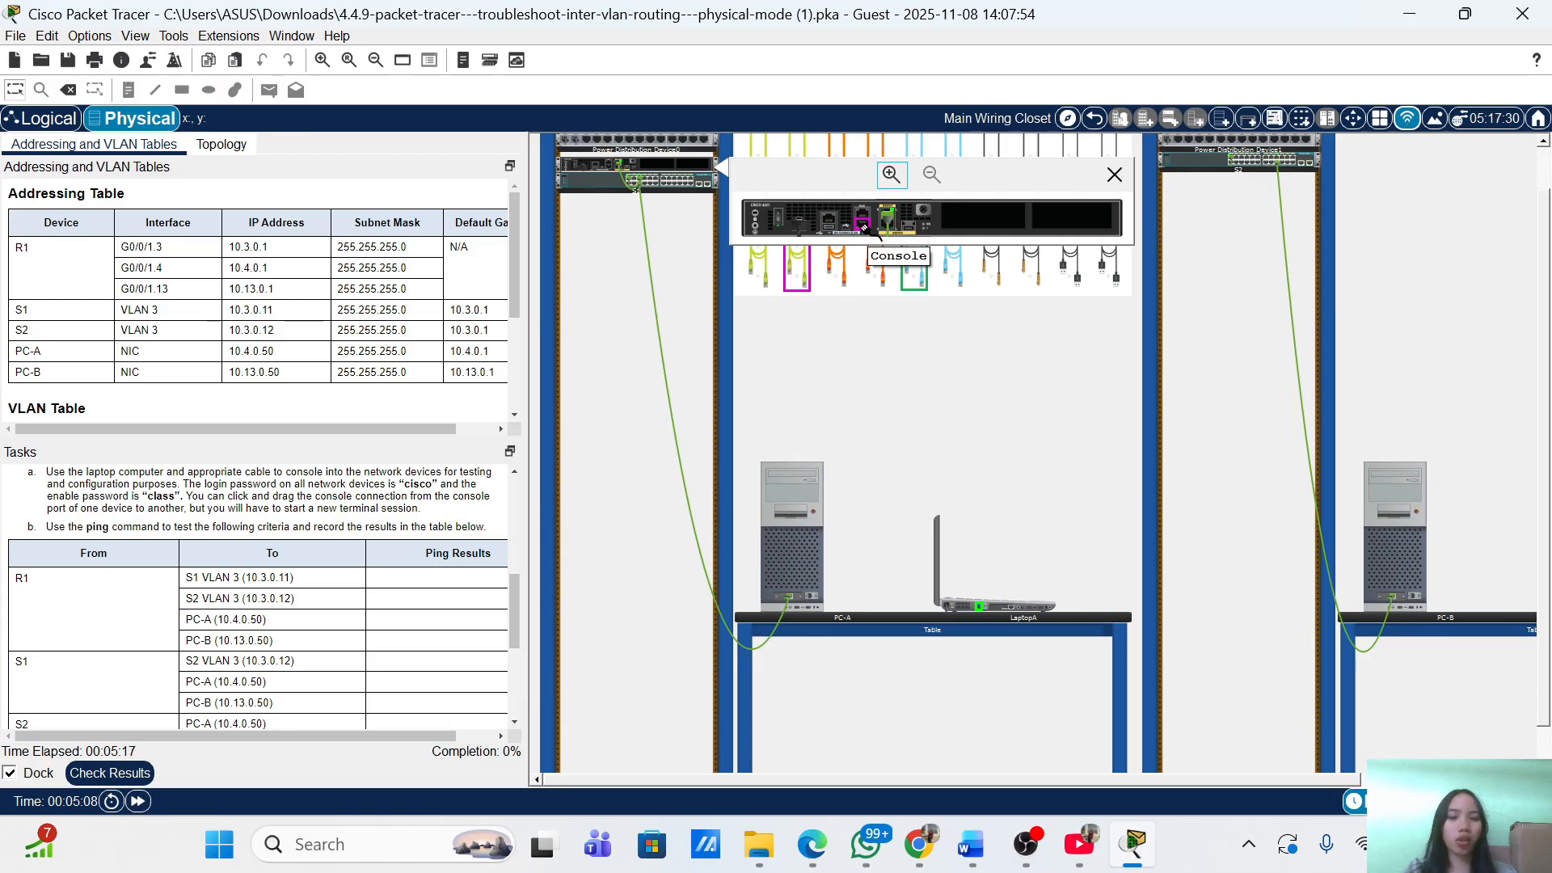
left_click(862, 227)
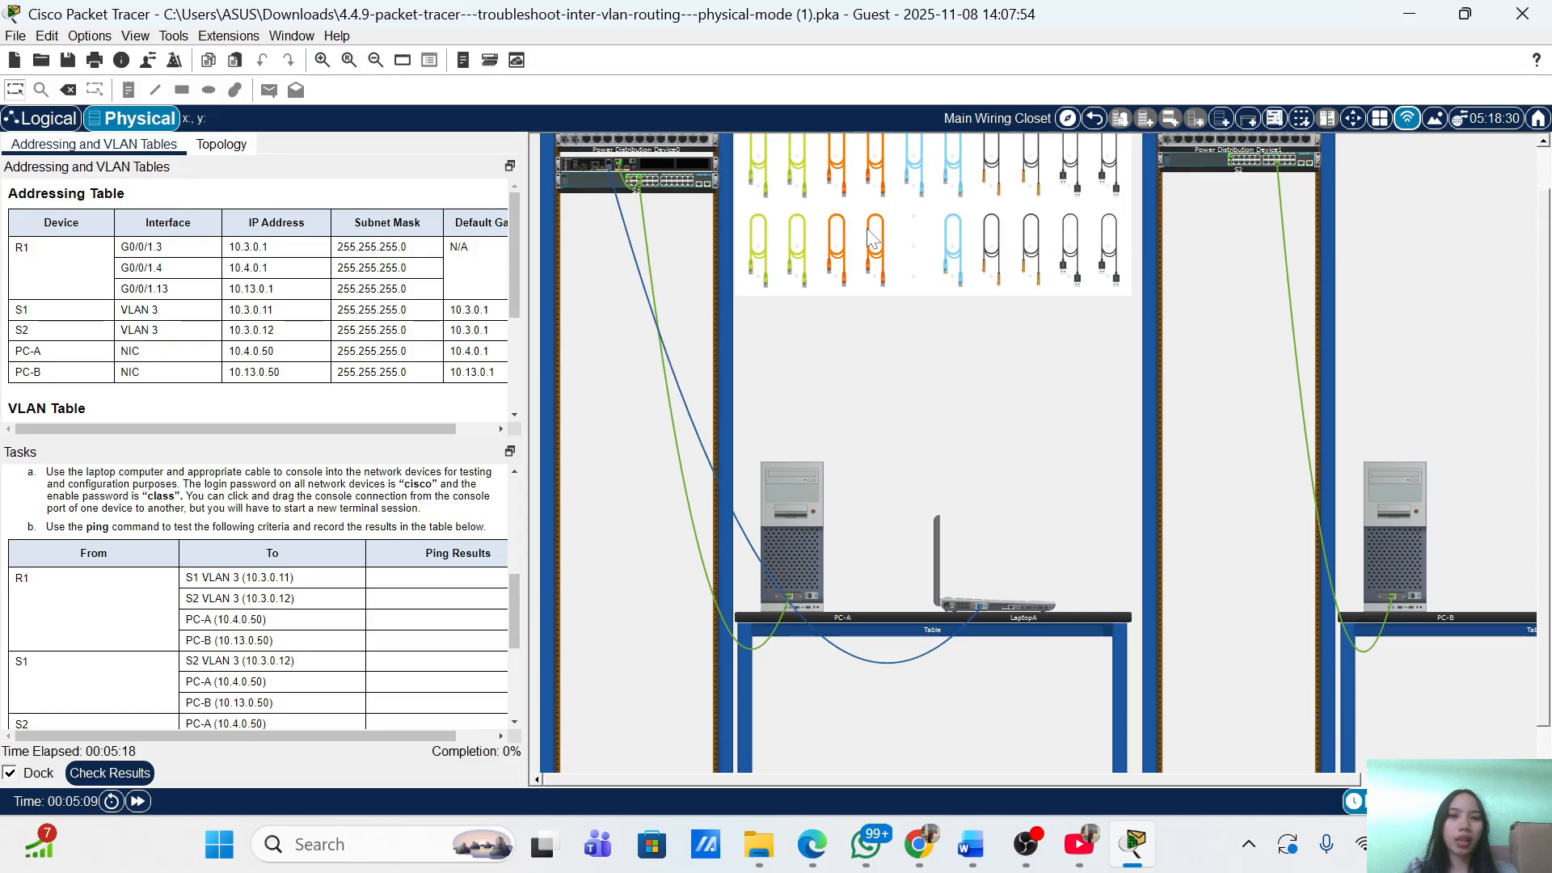
left_click(1004, 600)
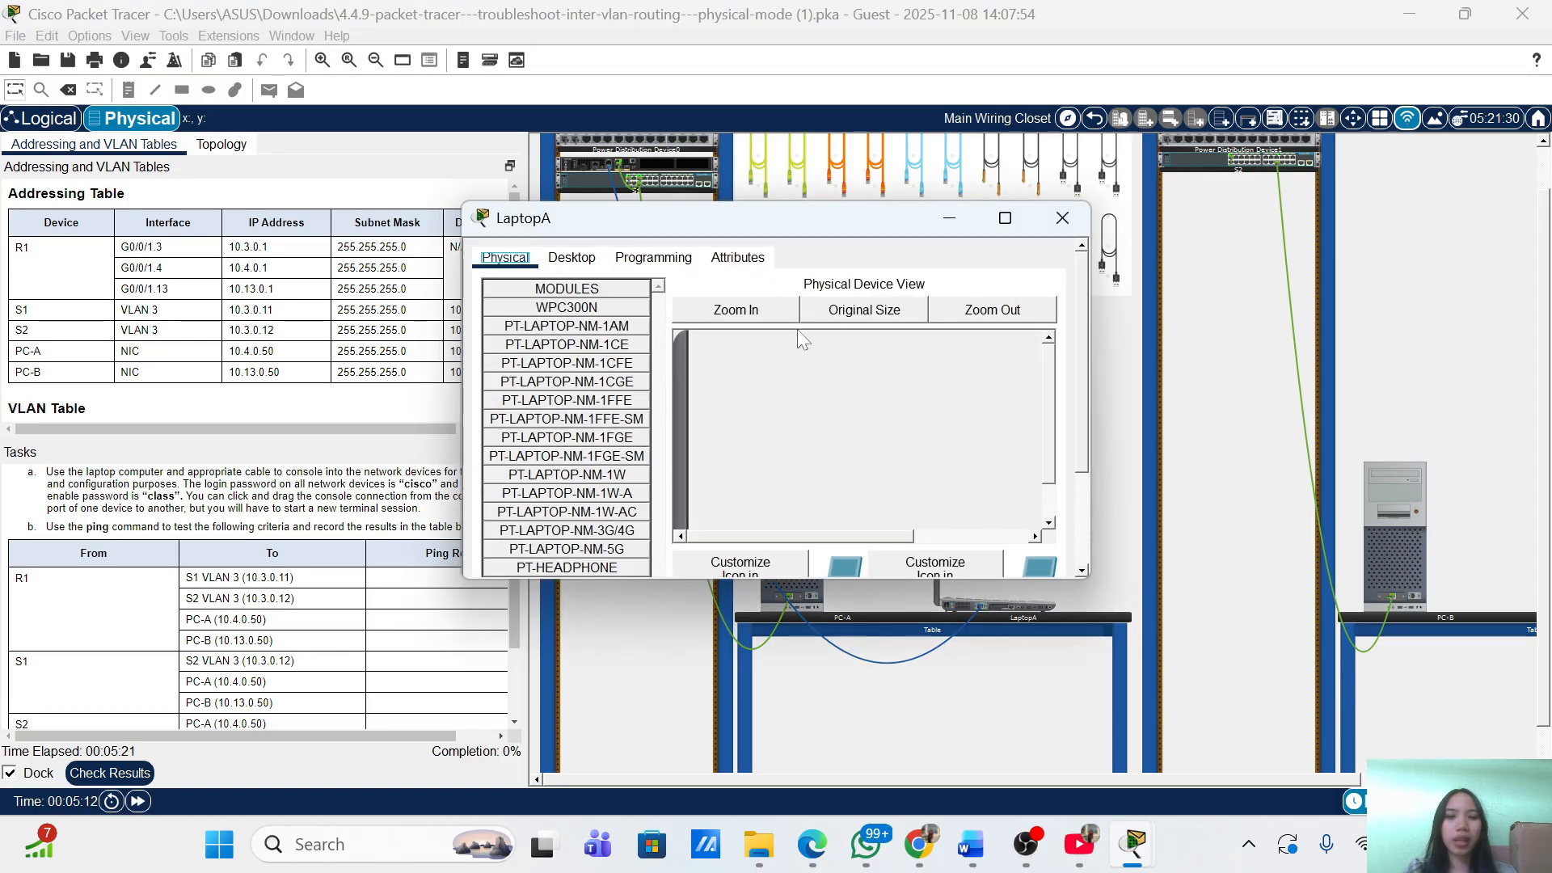
Start LaptopA's Desktop Terminal with the default connection settings.
left_click_drag(742, 207, 1043, 179)
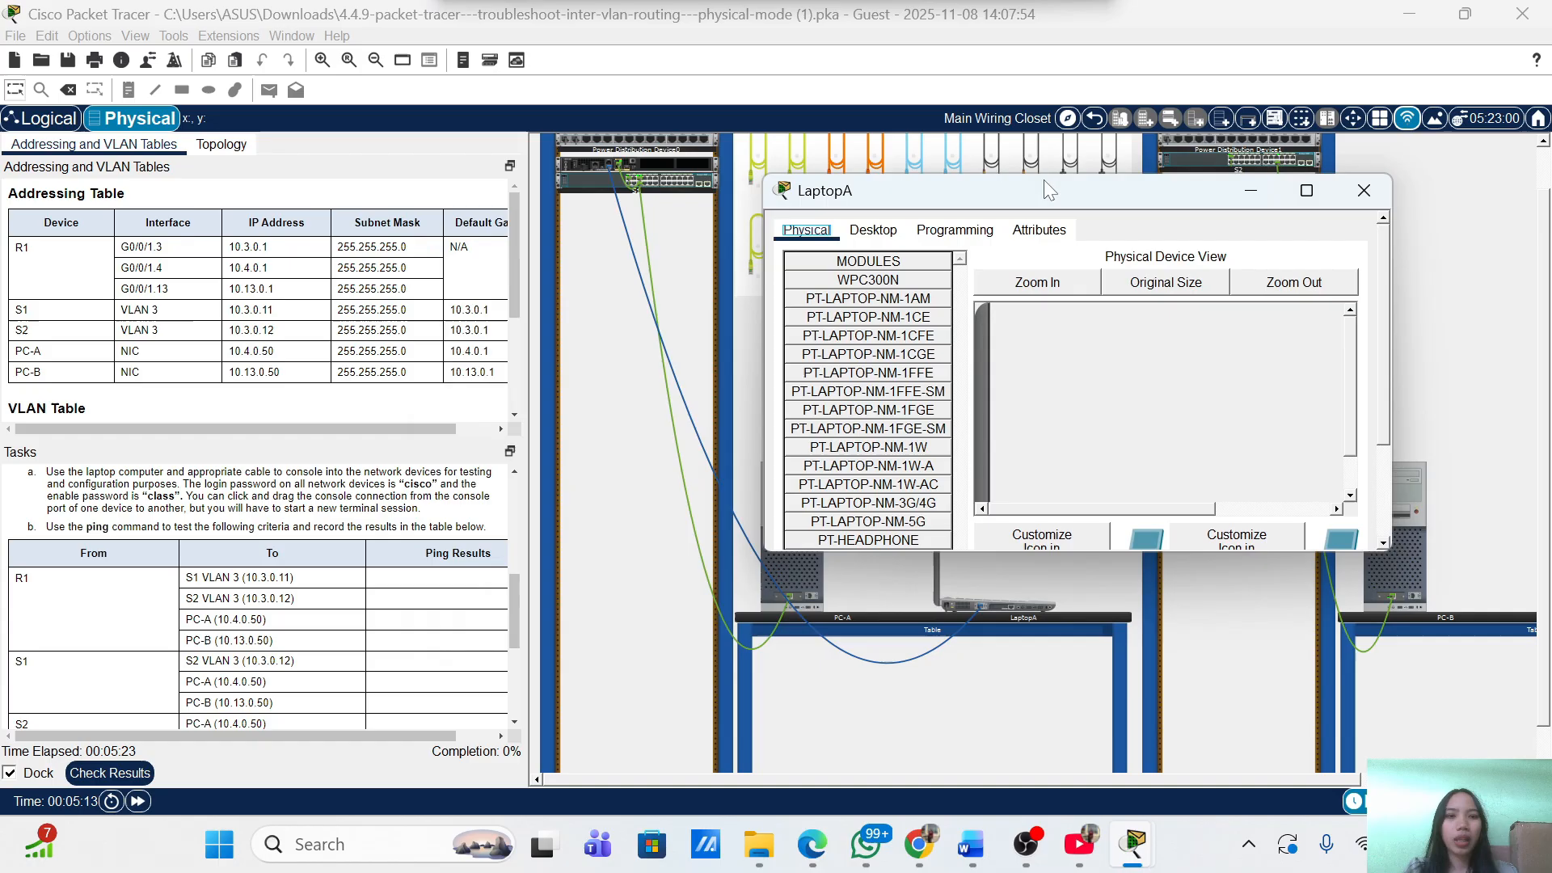
left_click(866, 234)
left_click(1075, 312)
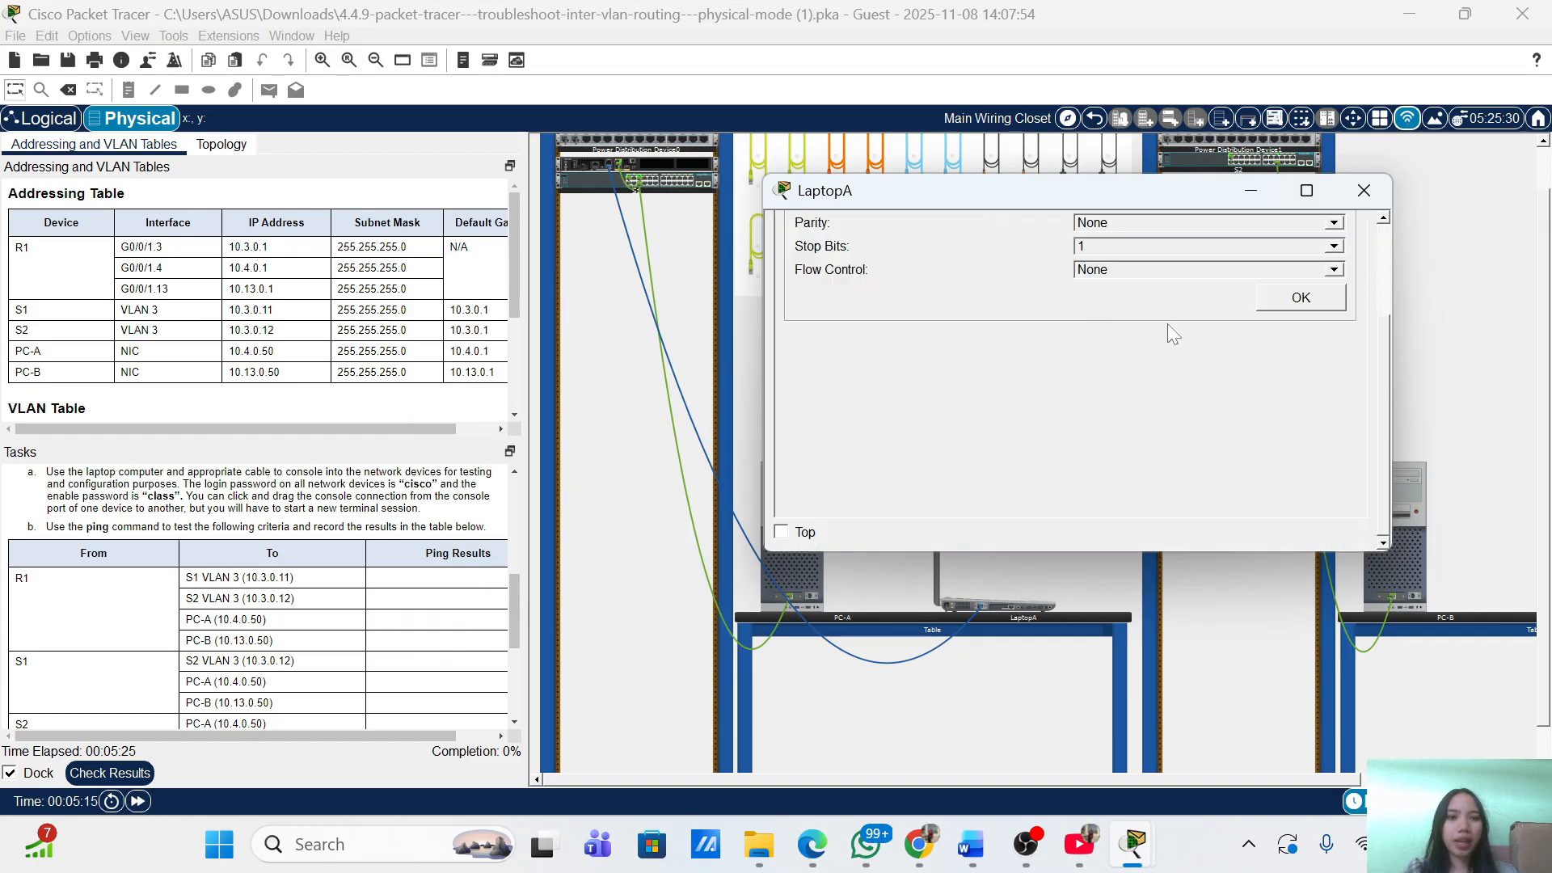
left_click(1274, 305)
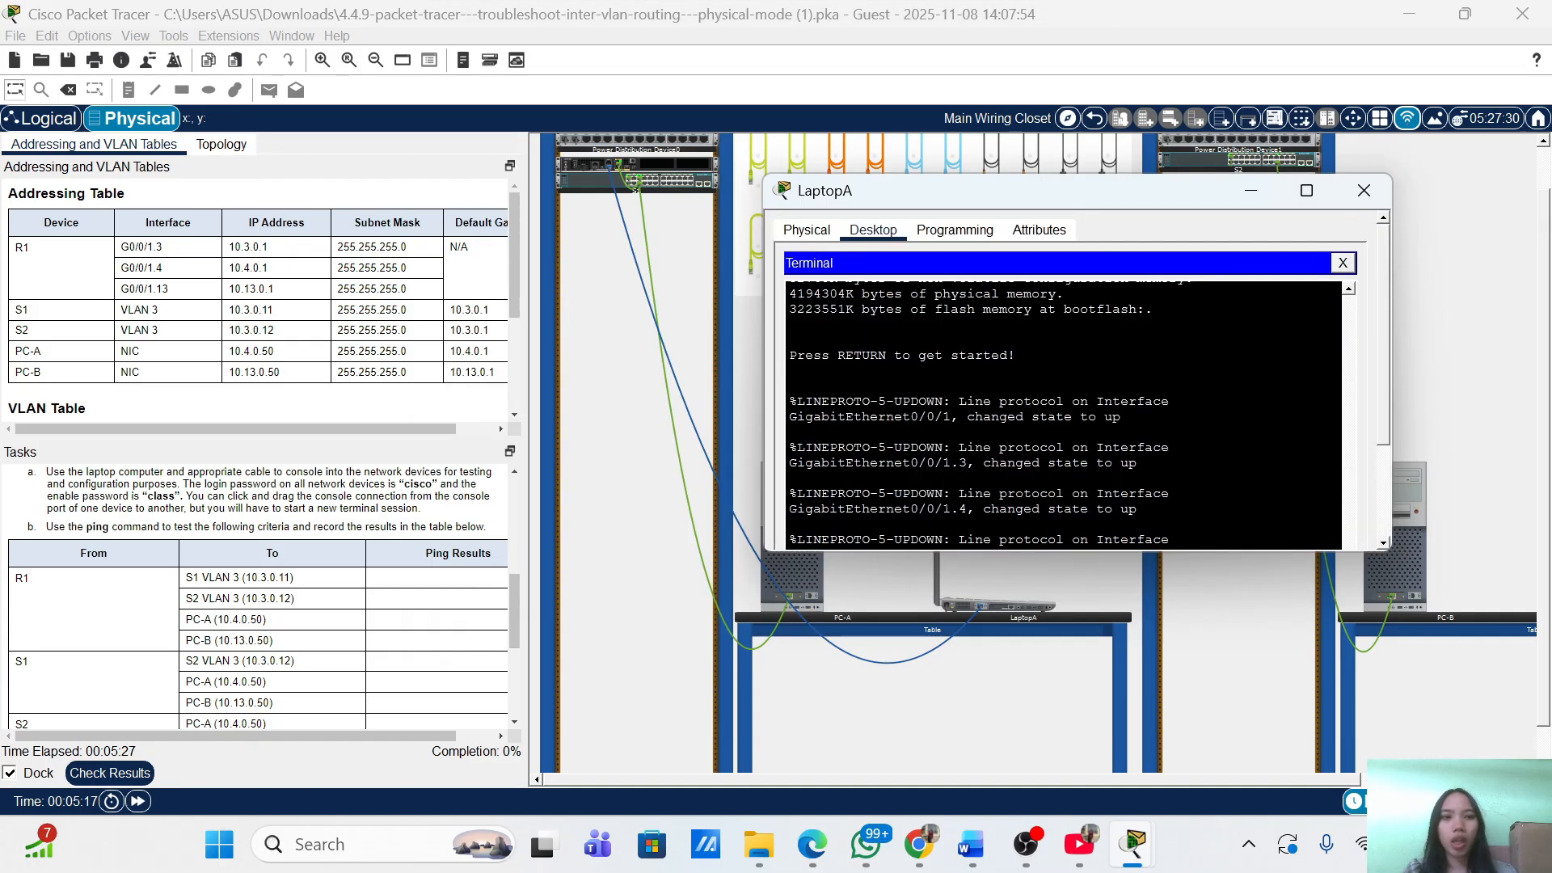
Log in to R1 with the console password and enter enable mode using the enable password.
key("Return")
key("Return")
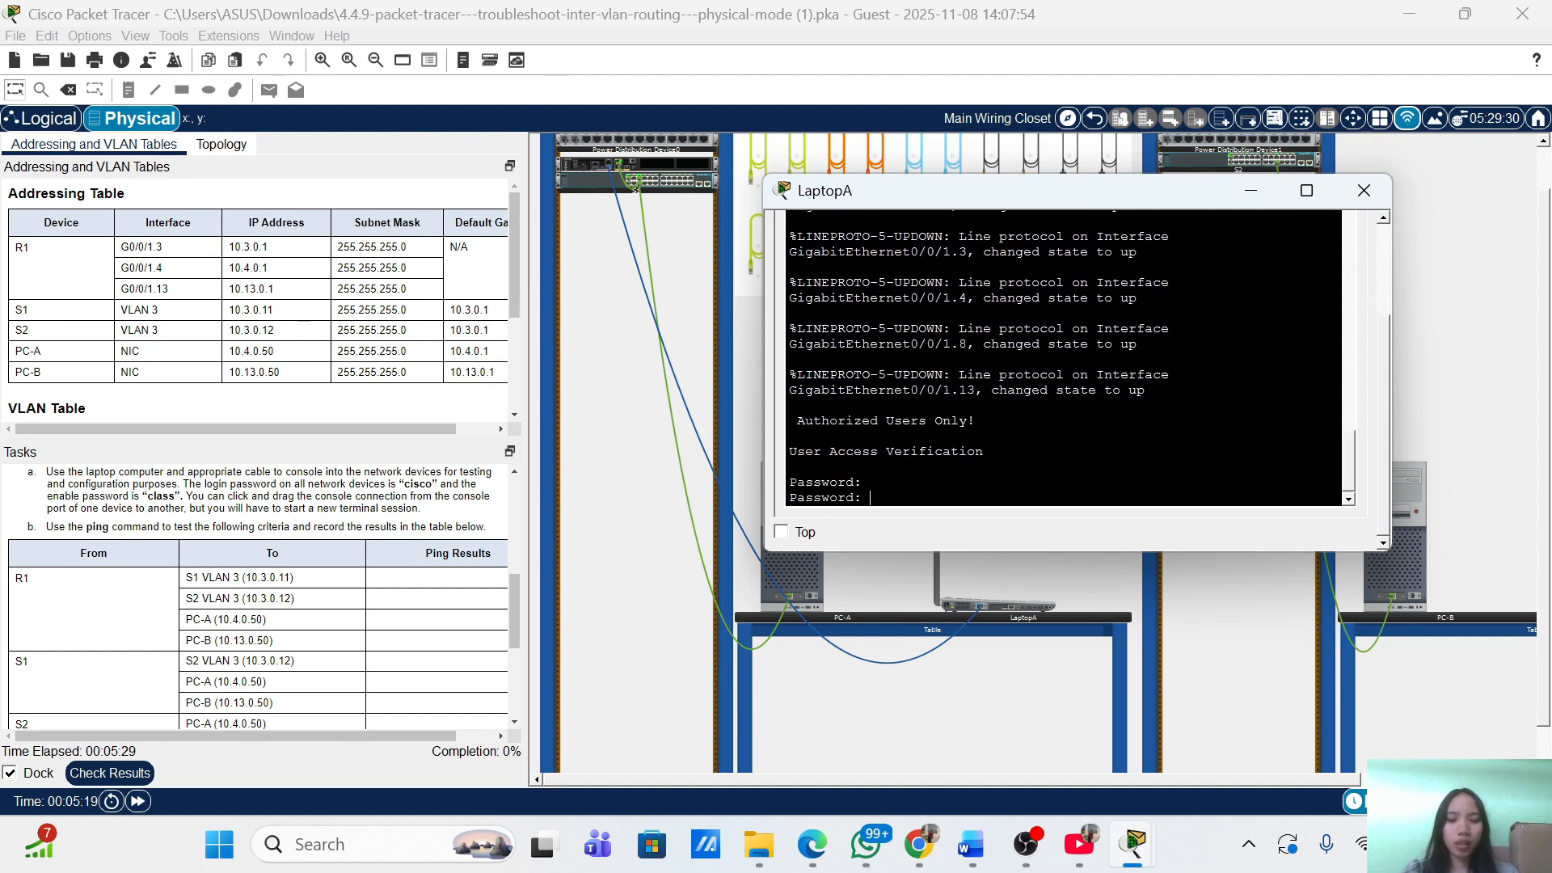
type("cisco")
key("Return")
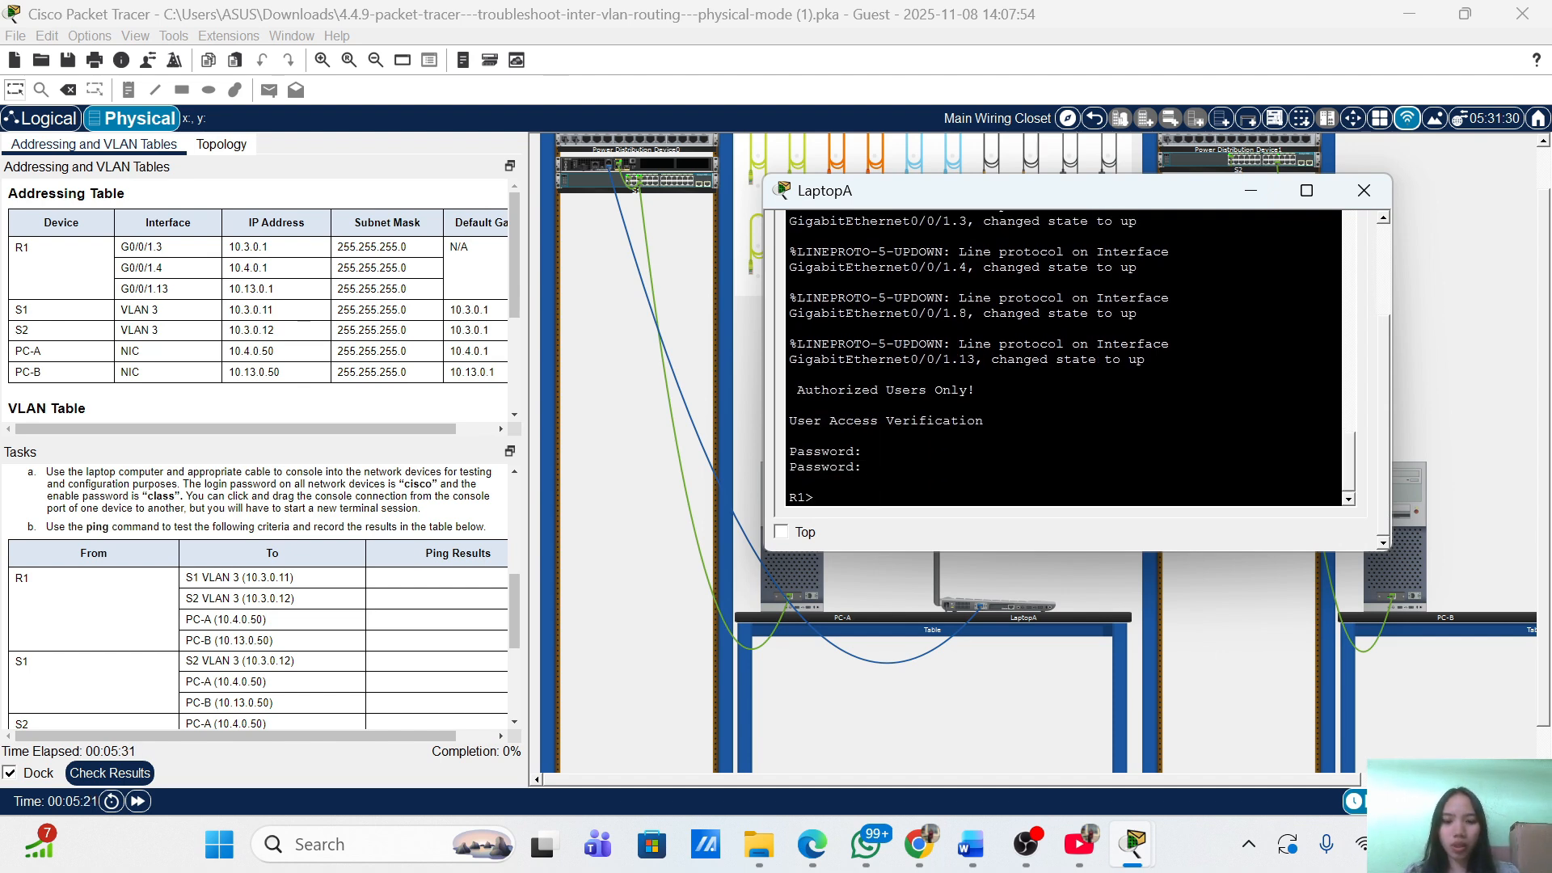
type("ea")
type("na")
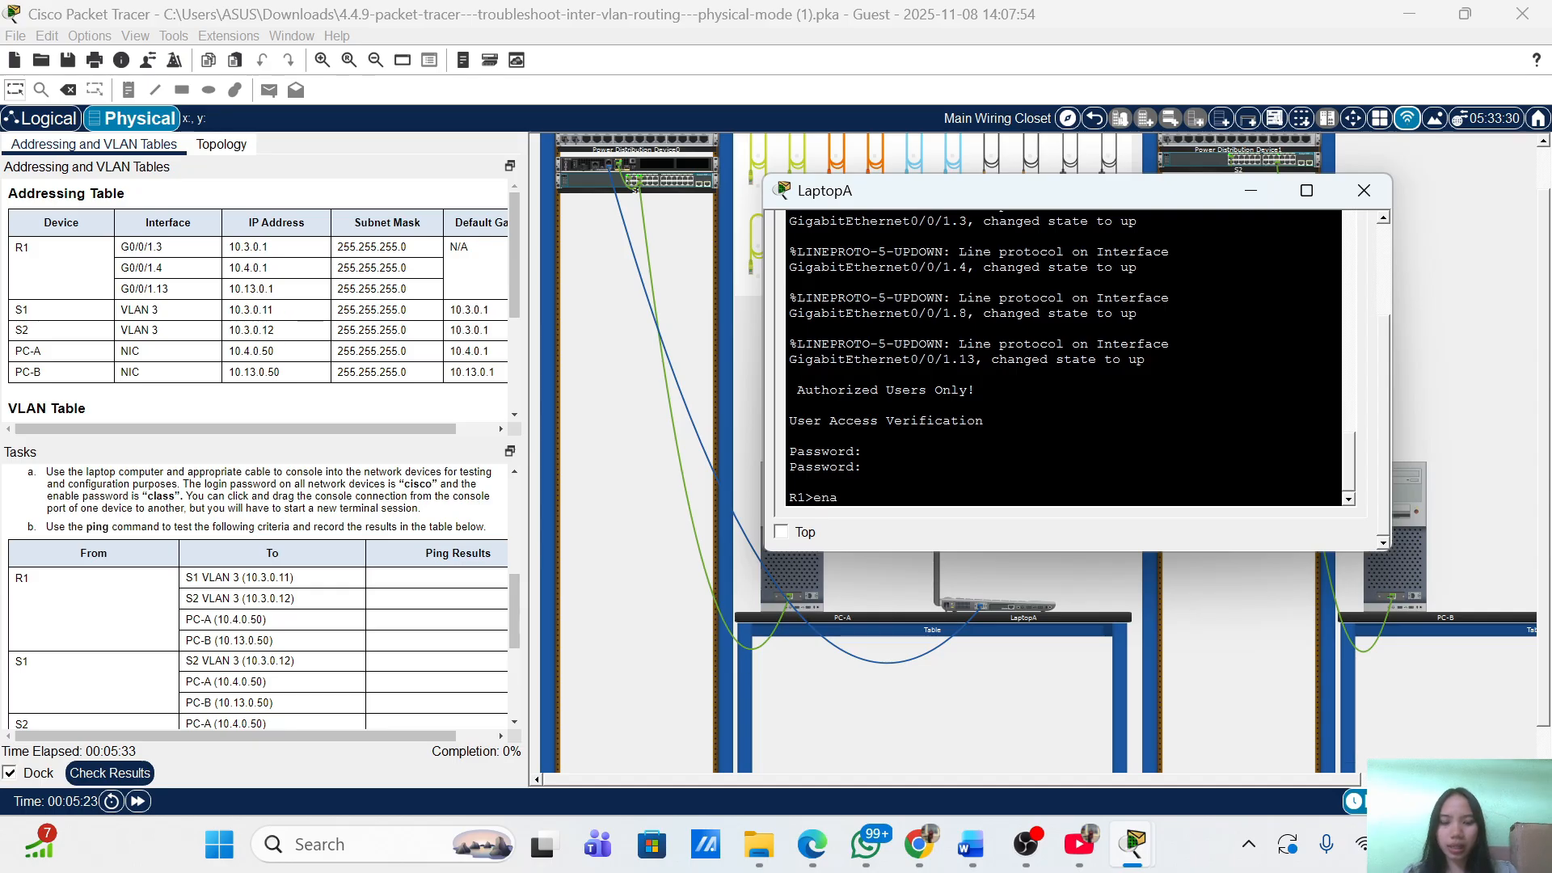
key("Tab")
key("Return")
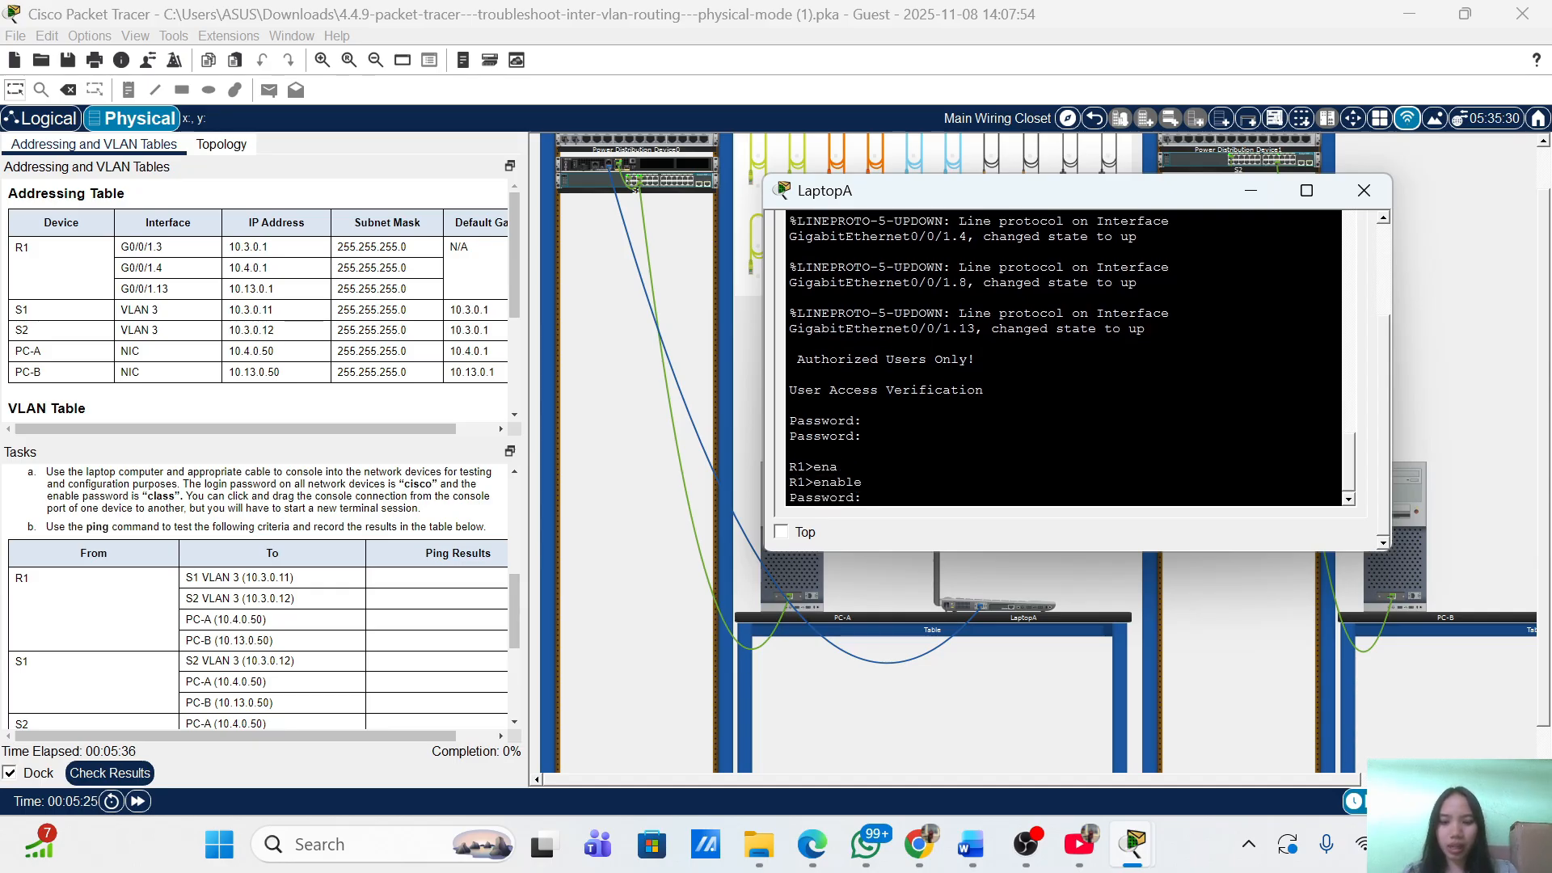
type("class")
key("Return")
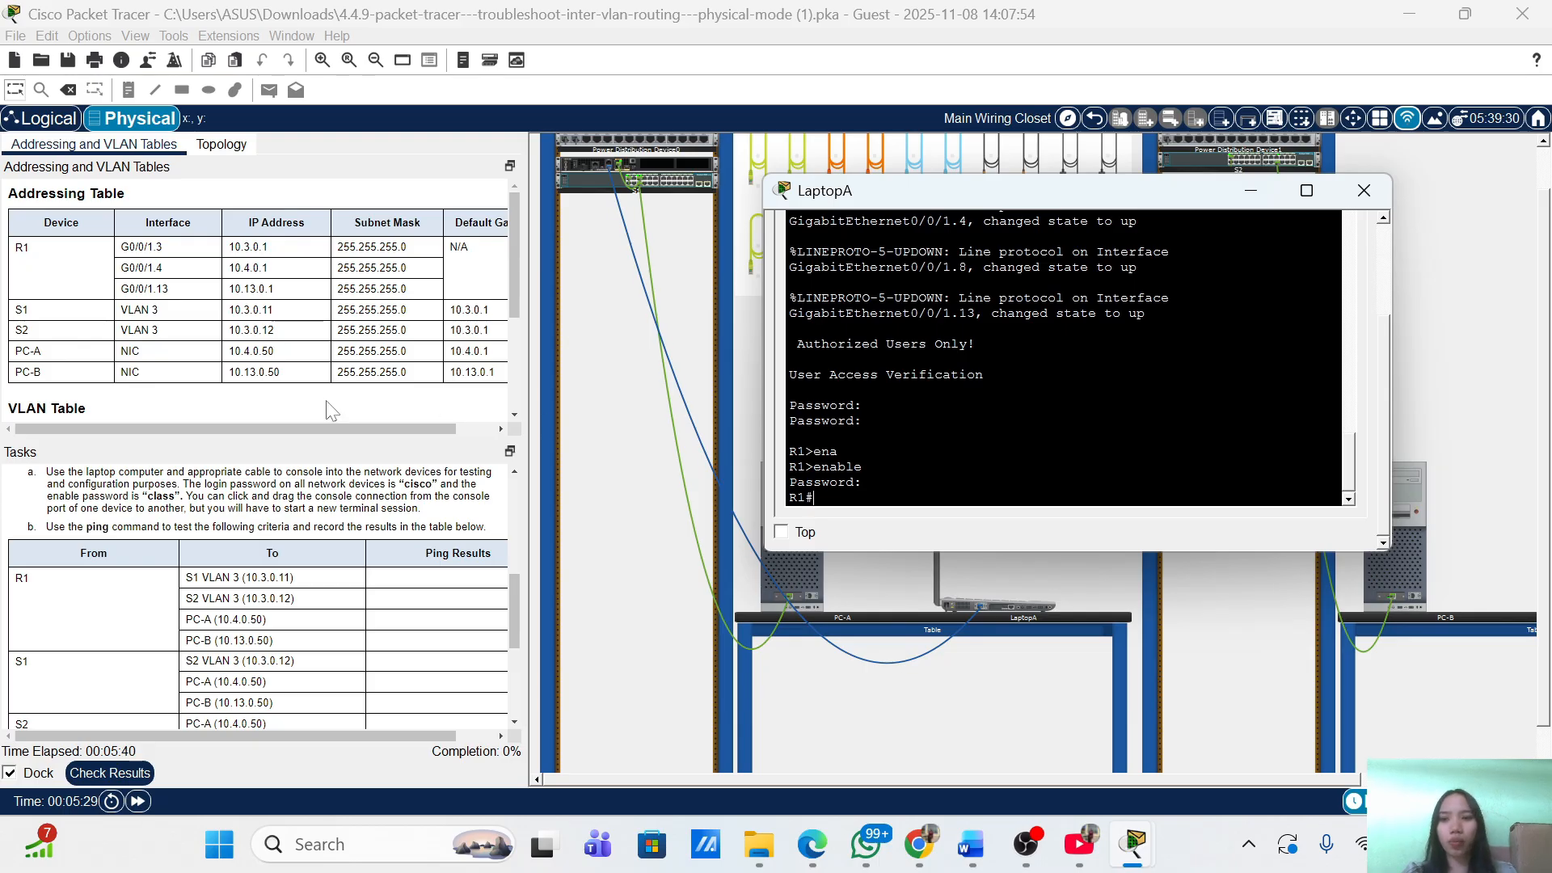
scroll(240, 610, "down", 5)
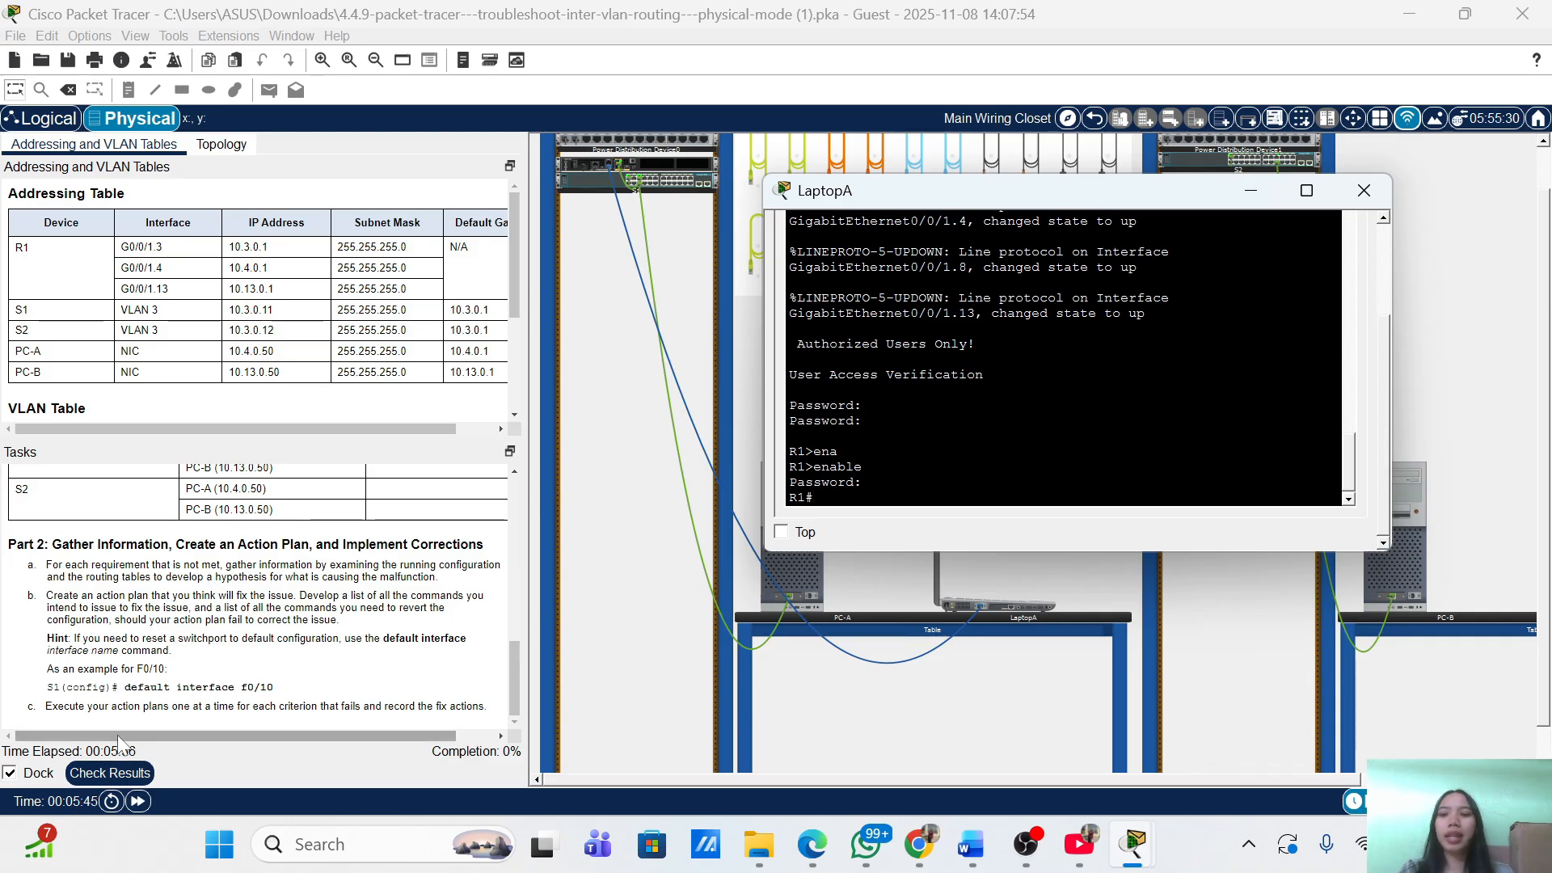
left_click(127, 776)
left_click(129, 783)
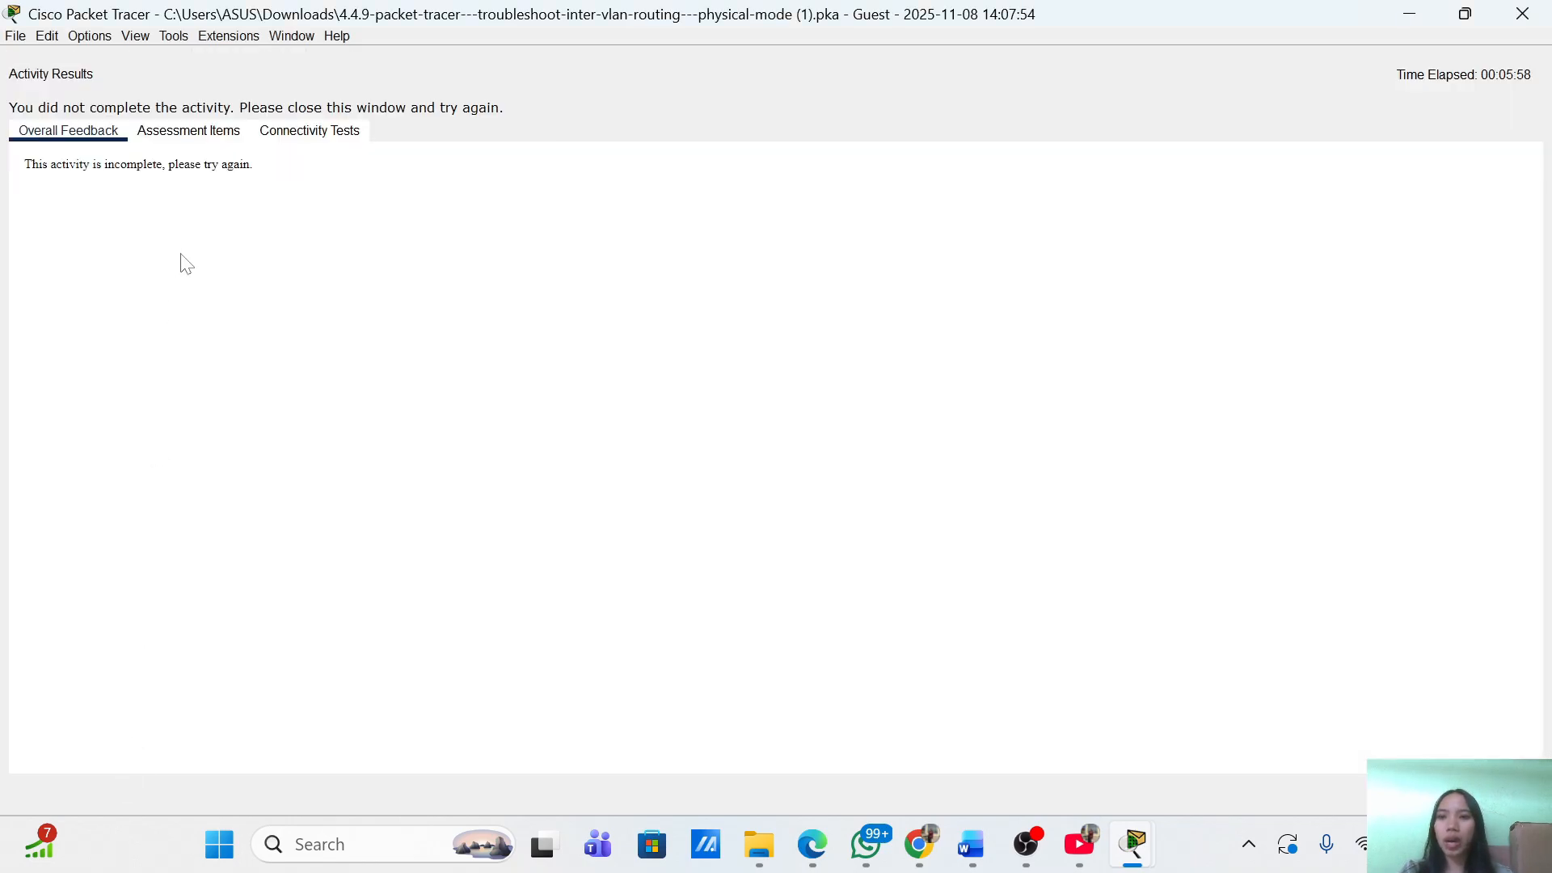
left_click(188, 130)
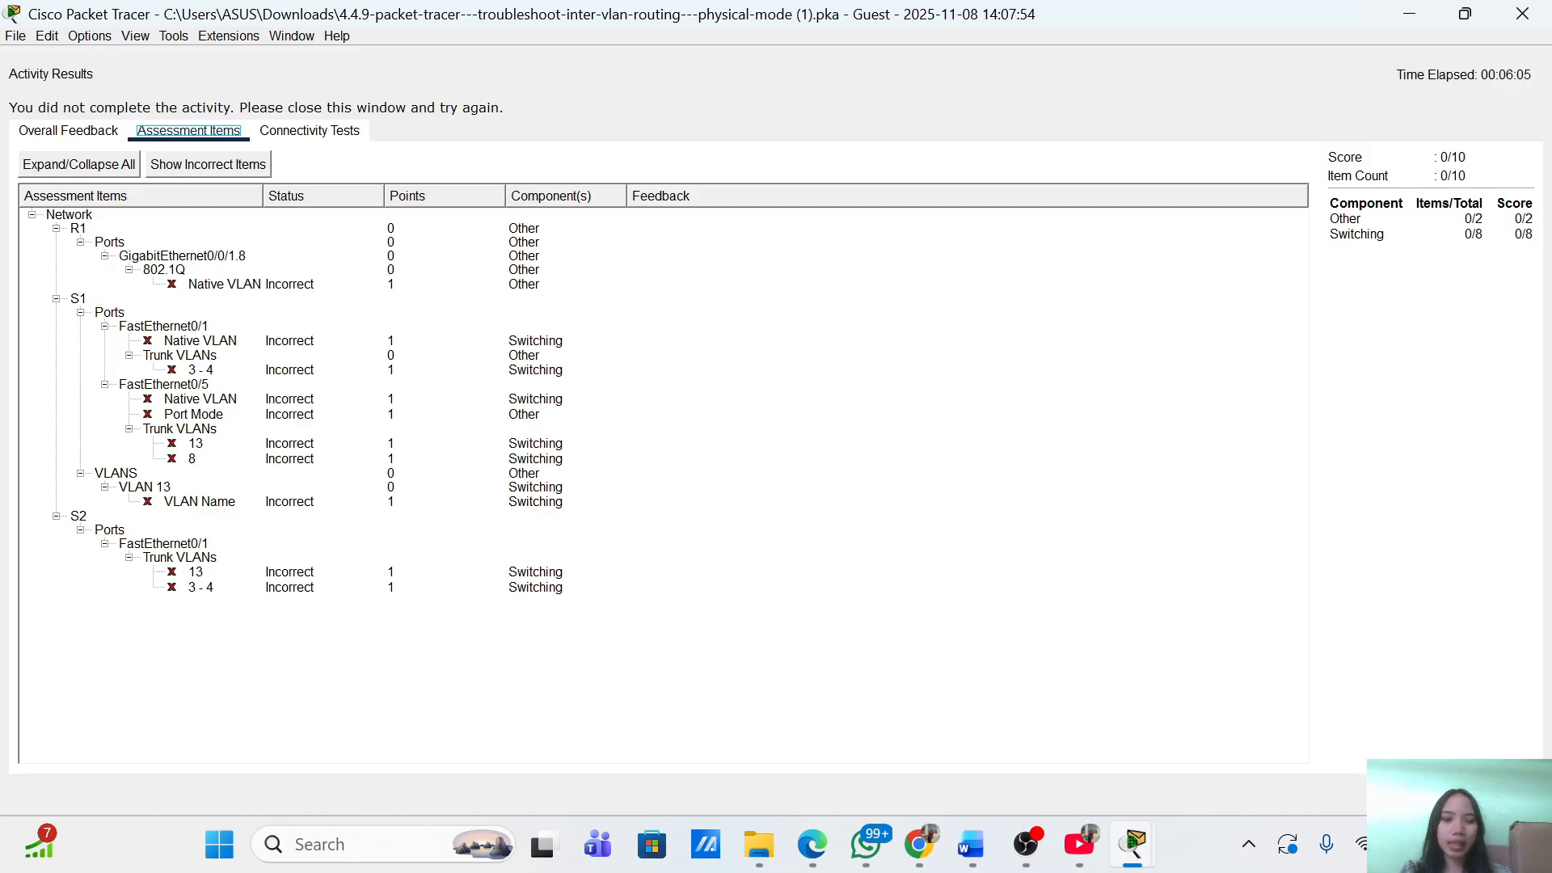
left_click(1502, 794)
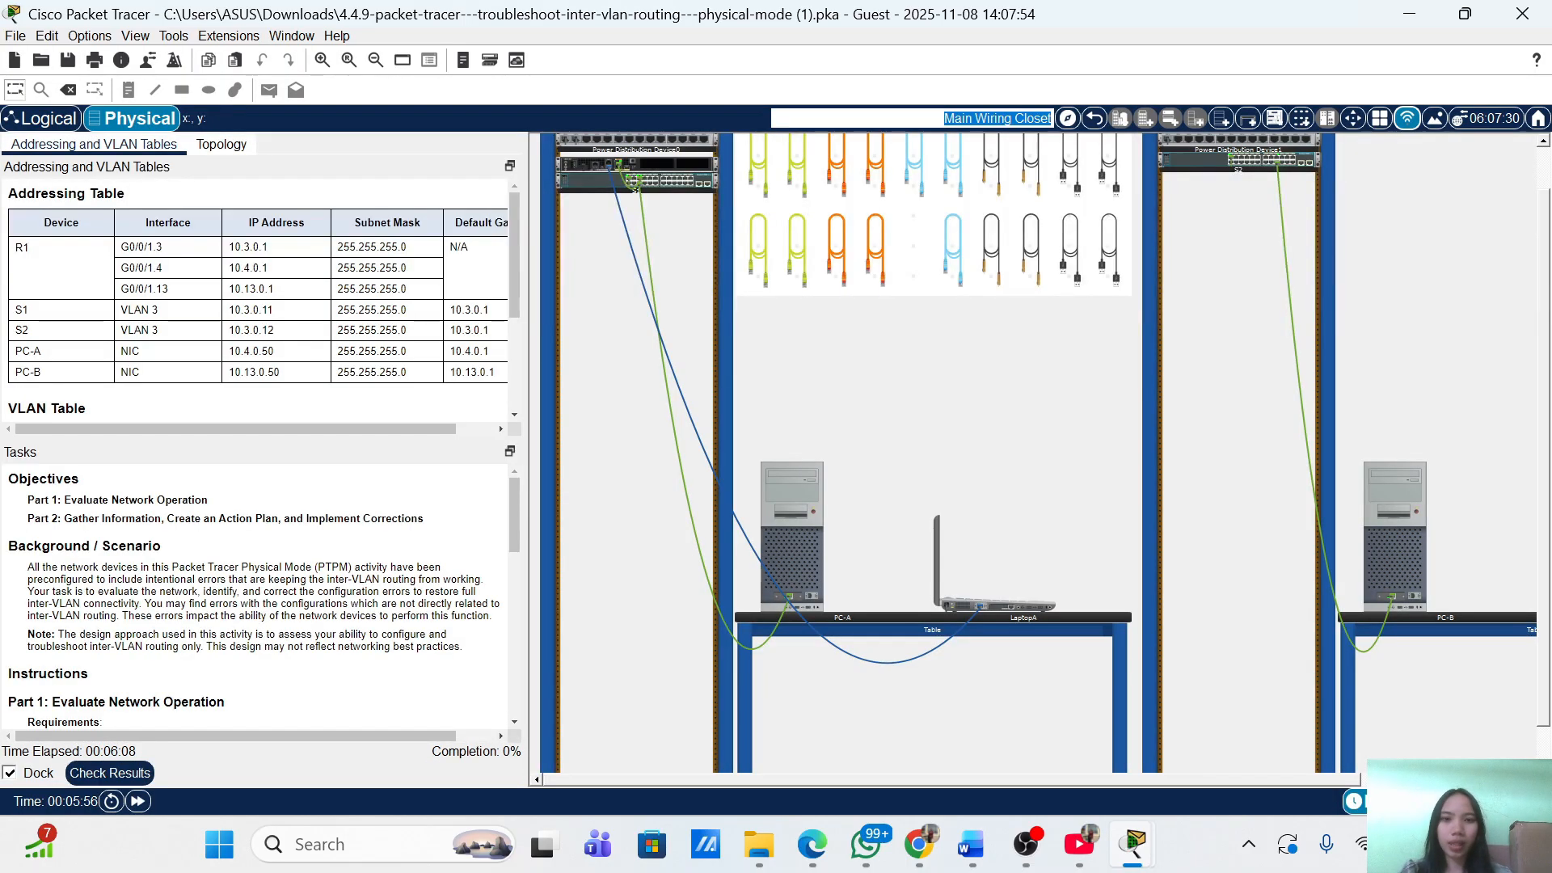
mouse_move(1132, 844)
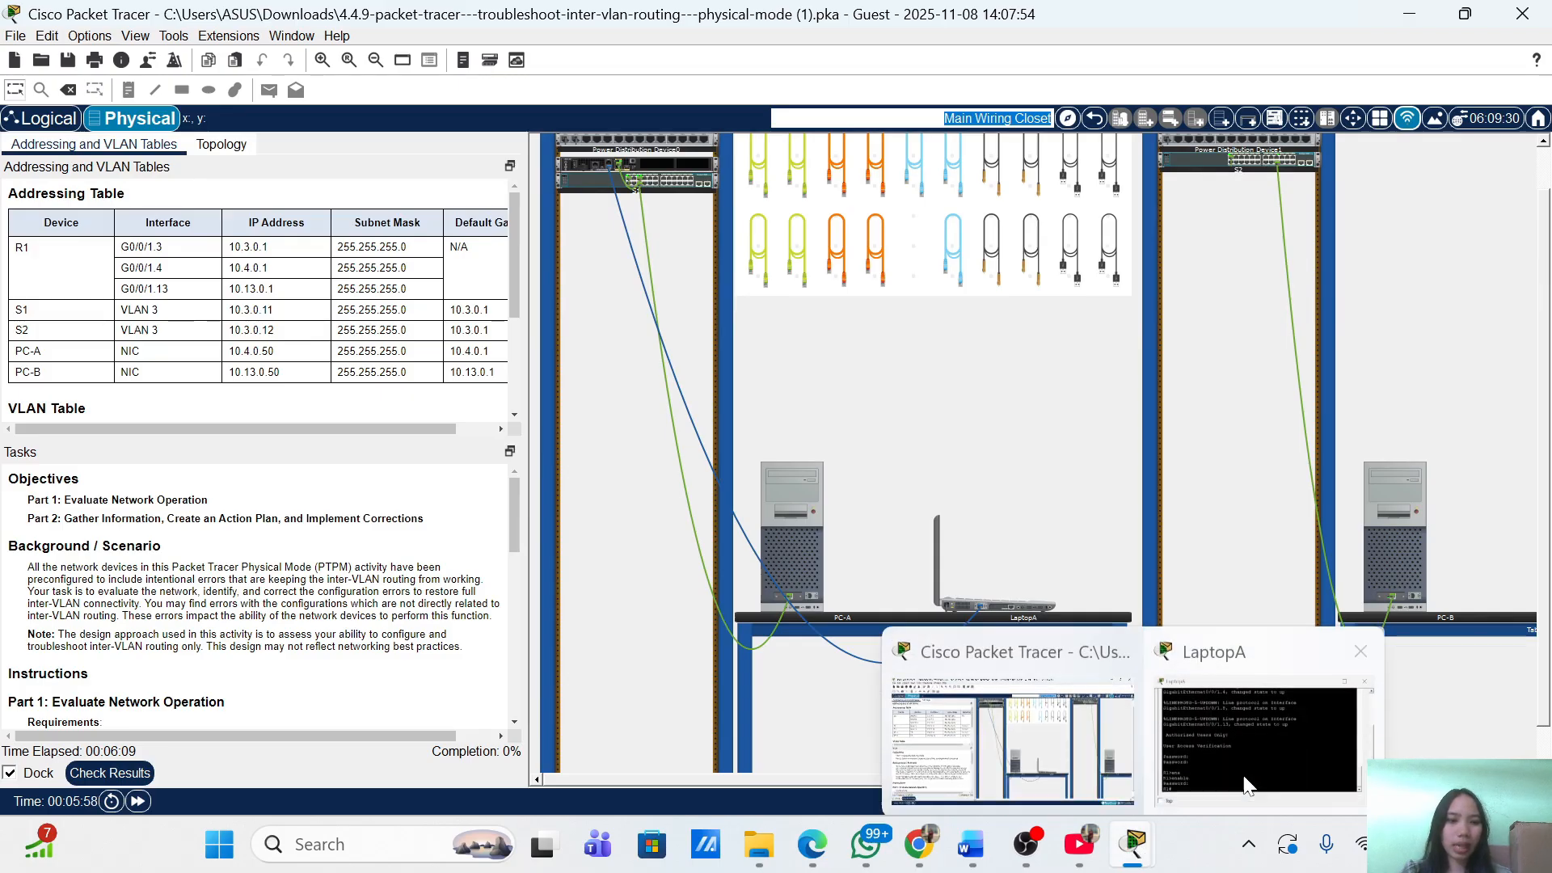
left_click(1308, 716)
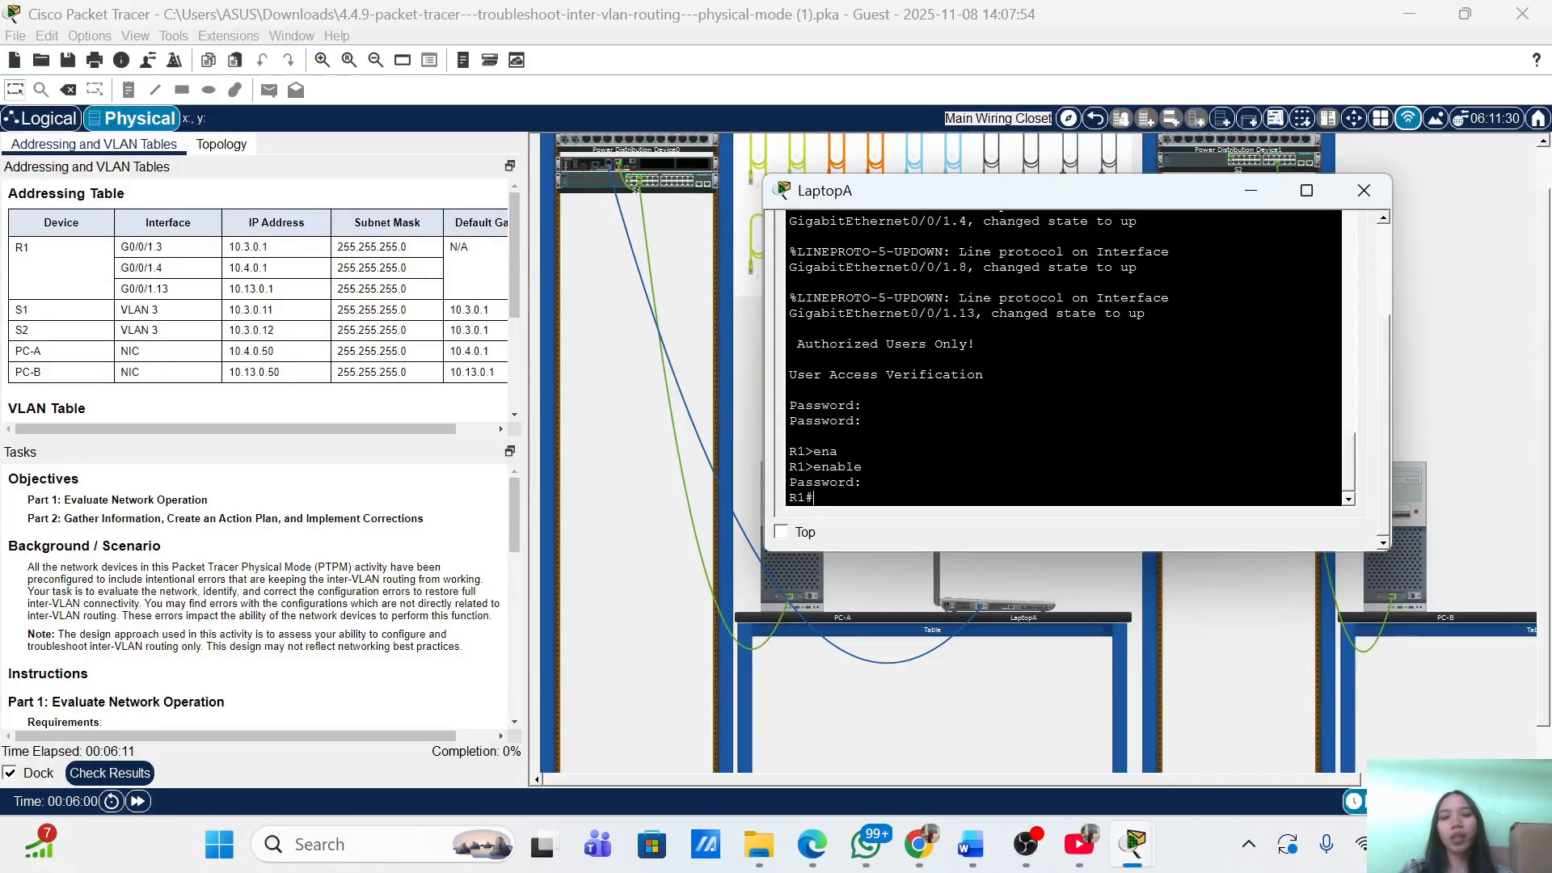
Enter global configuration mode on R1 and begin selecting interface g0/0/1.8.
type("i")
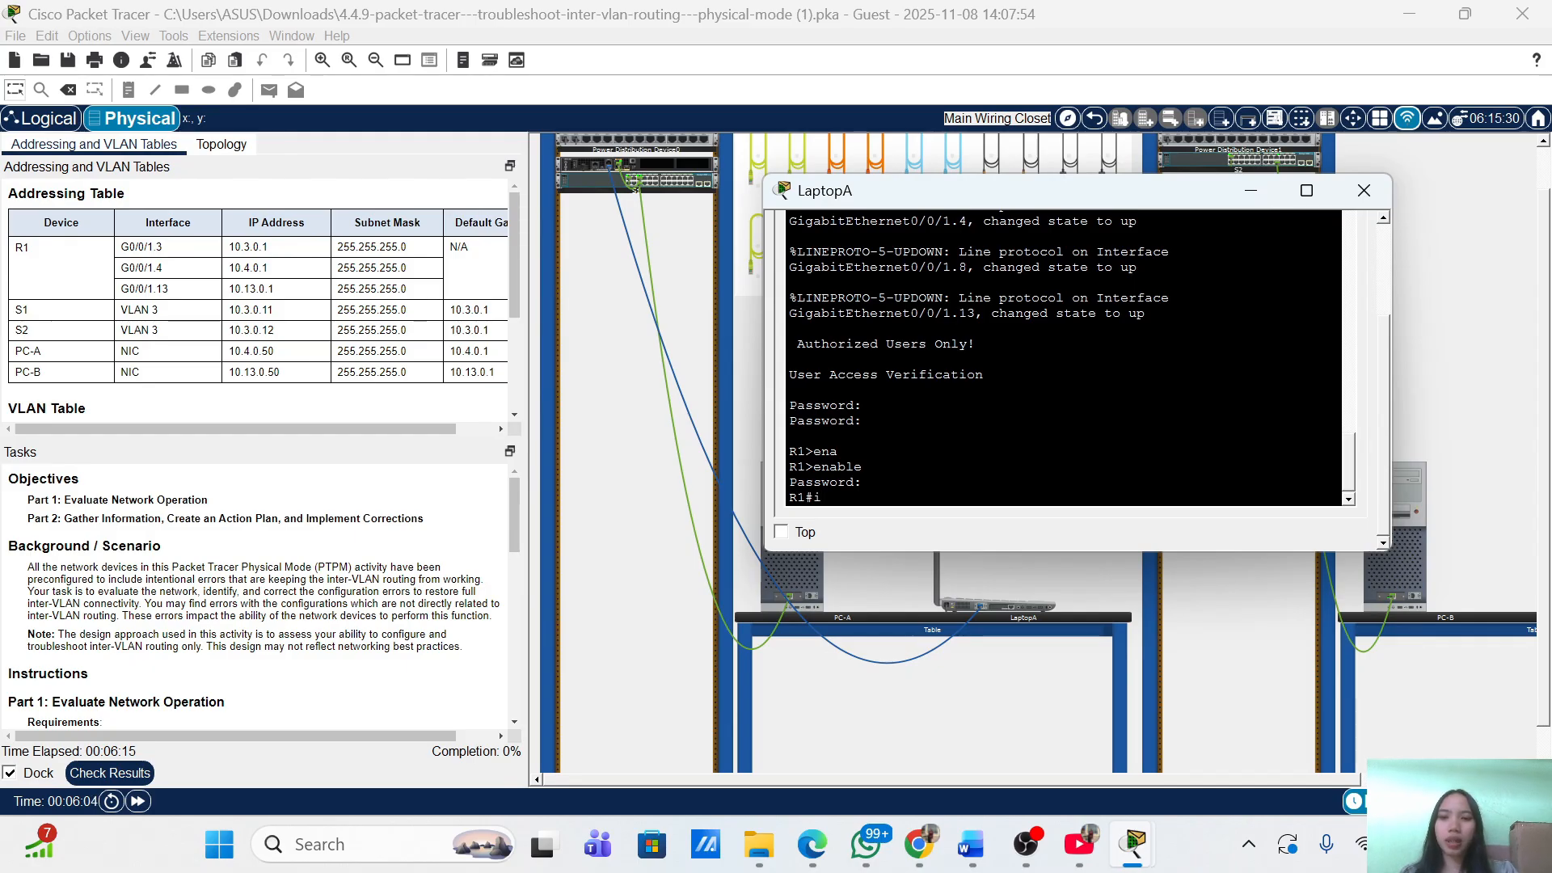
key("BackSpace")
type("co")
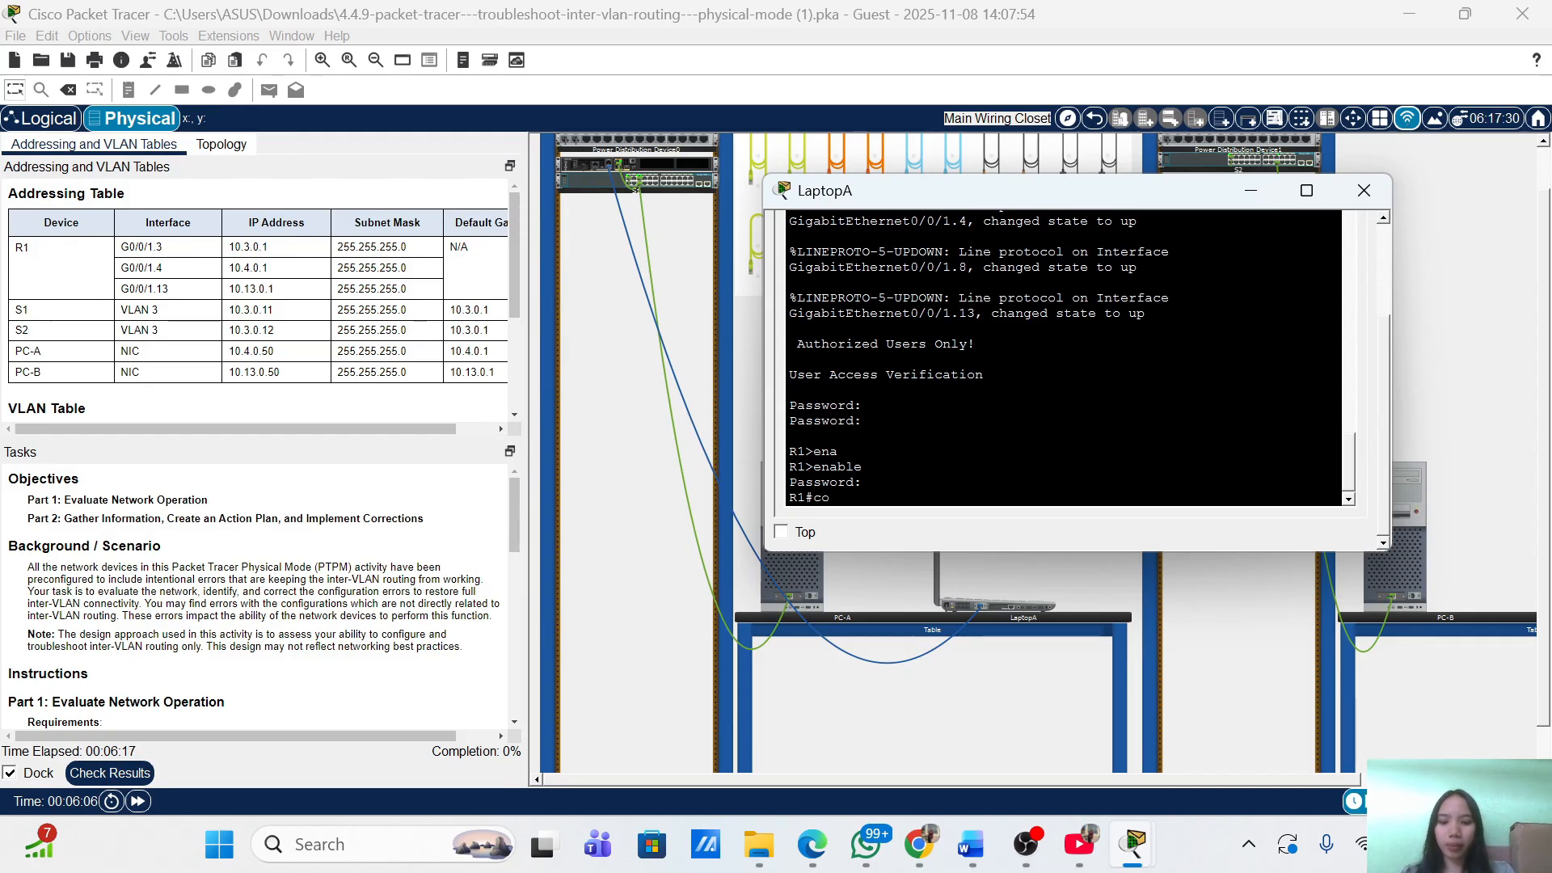
type("nf term")
key("Return")
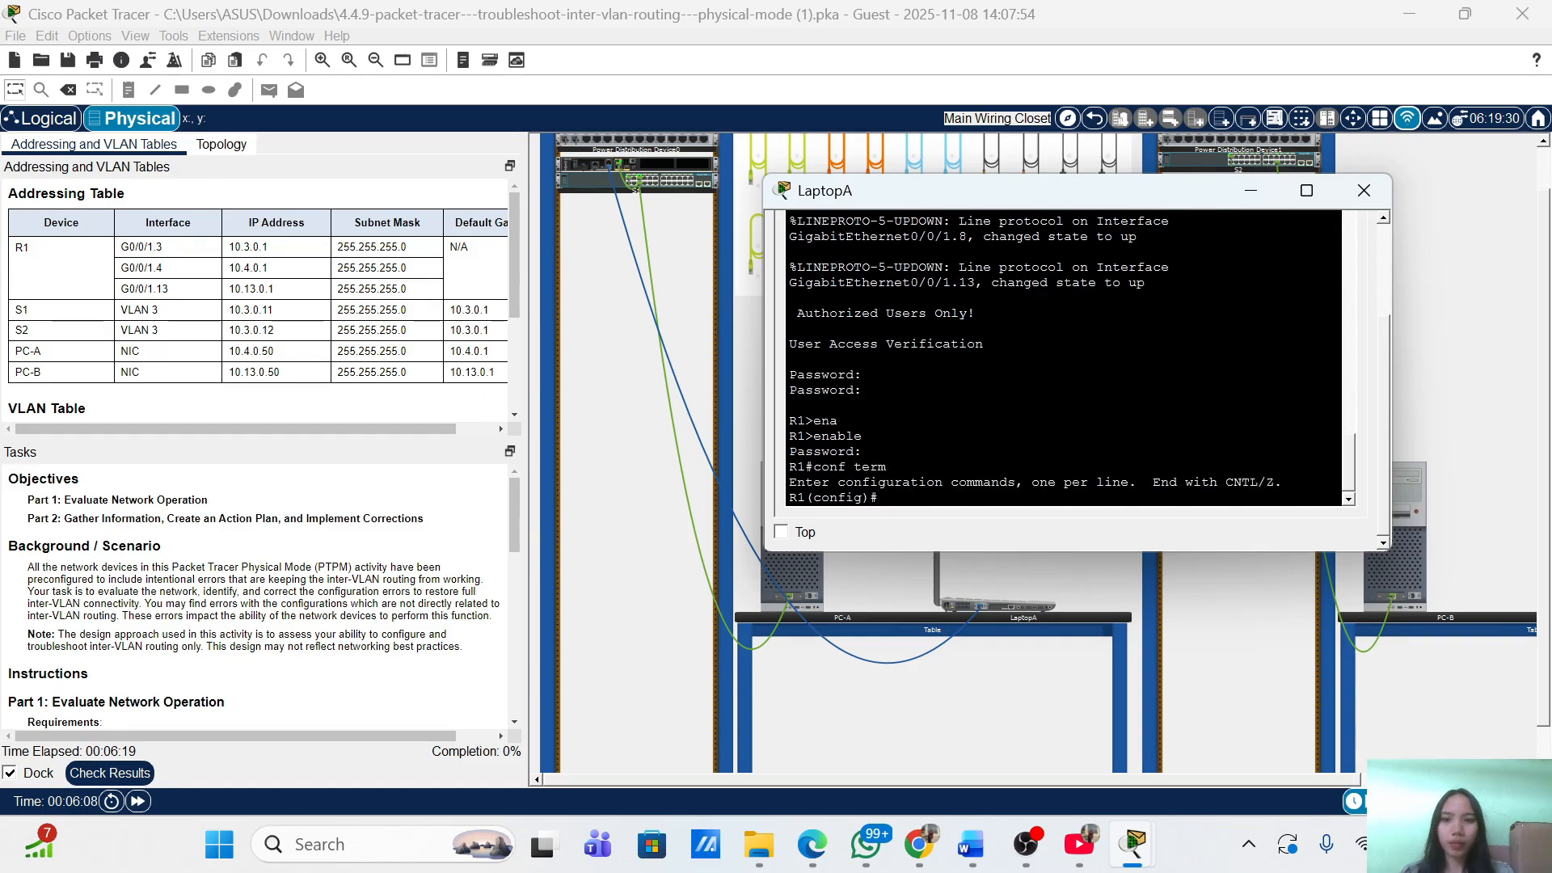
type("int")
key("Tab")
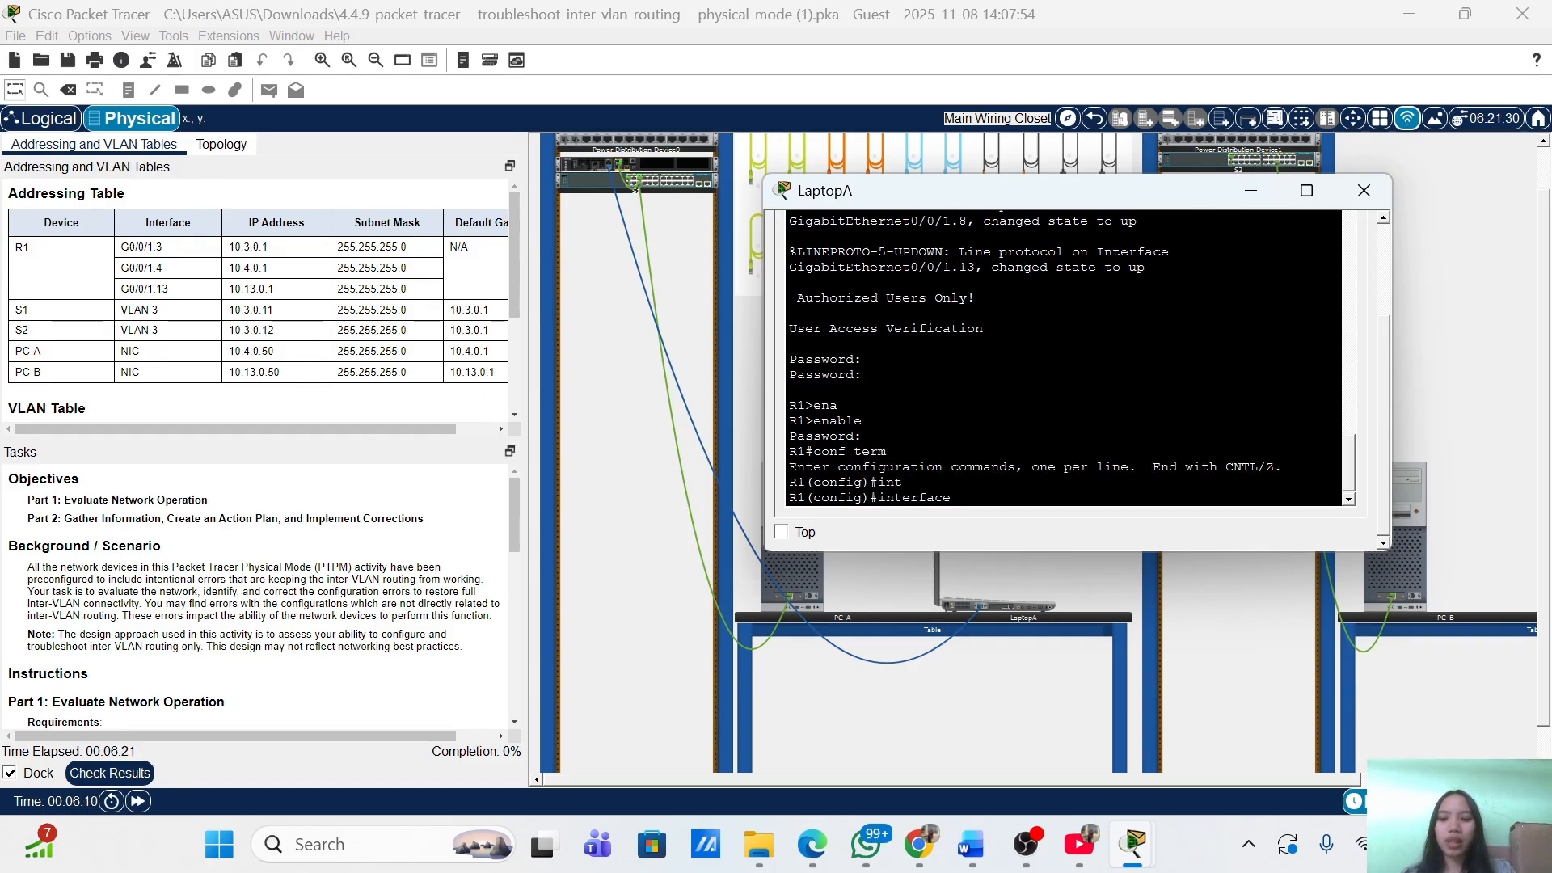
type("g0/0")
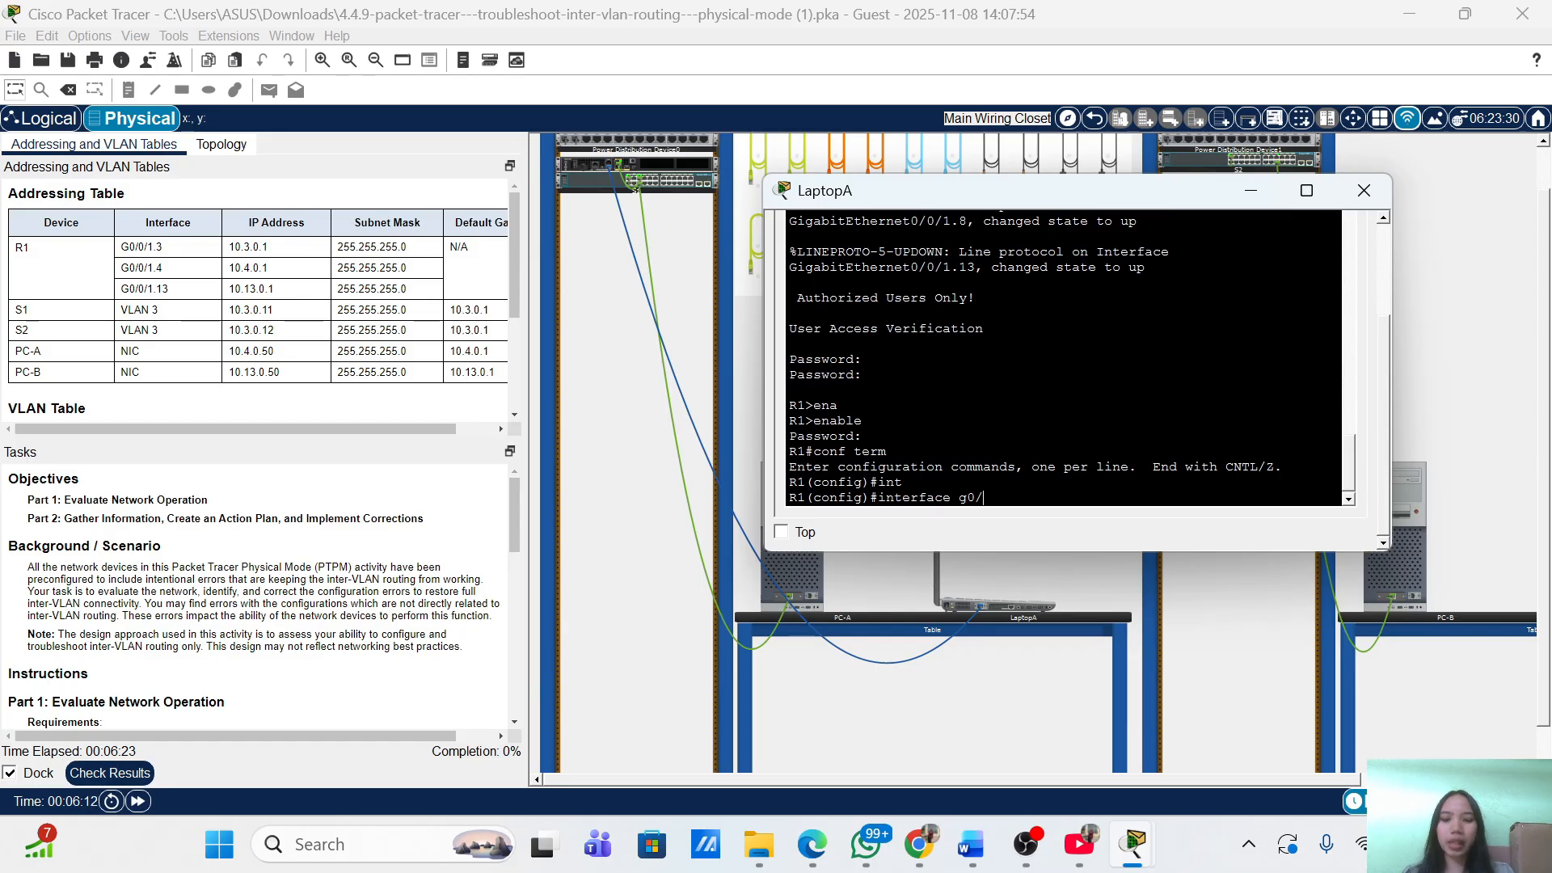
Review the incorrect Assessment Items in Activity Results, then return to LaptopA's console.
left_click(86, 774)
left_click(189, 131)
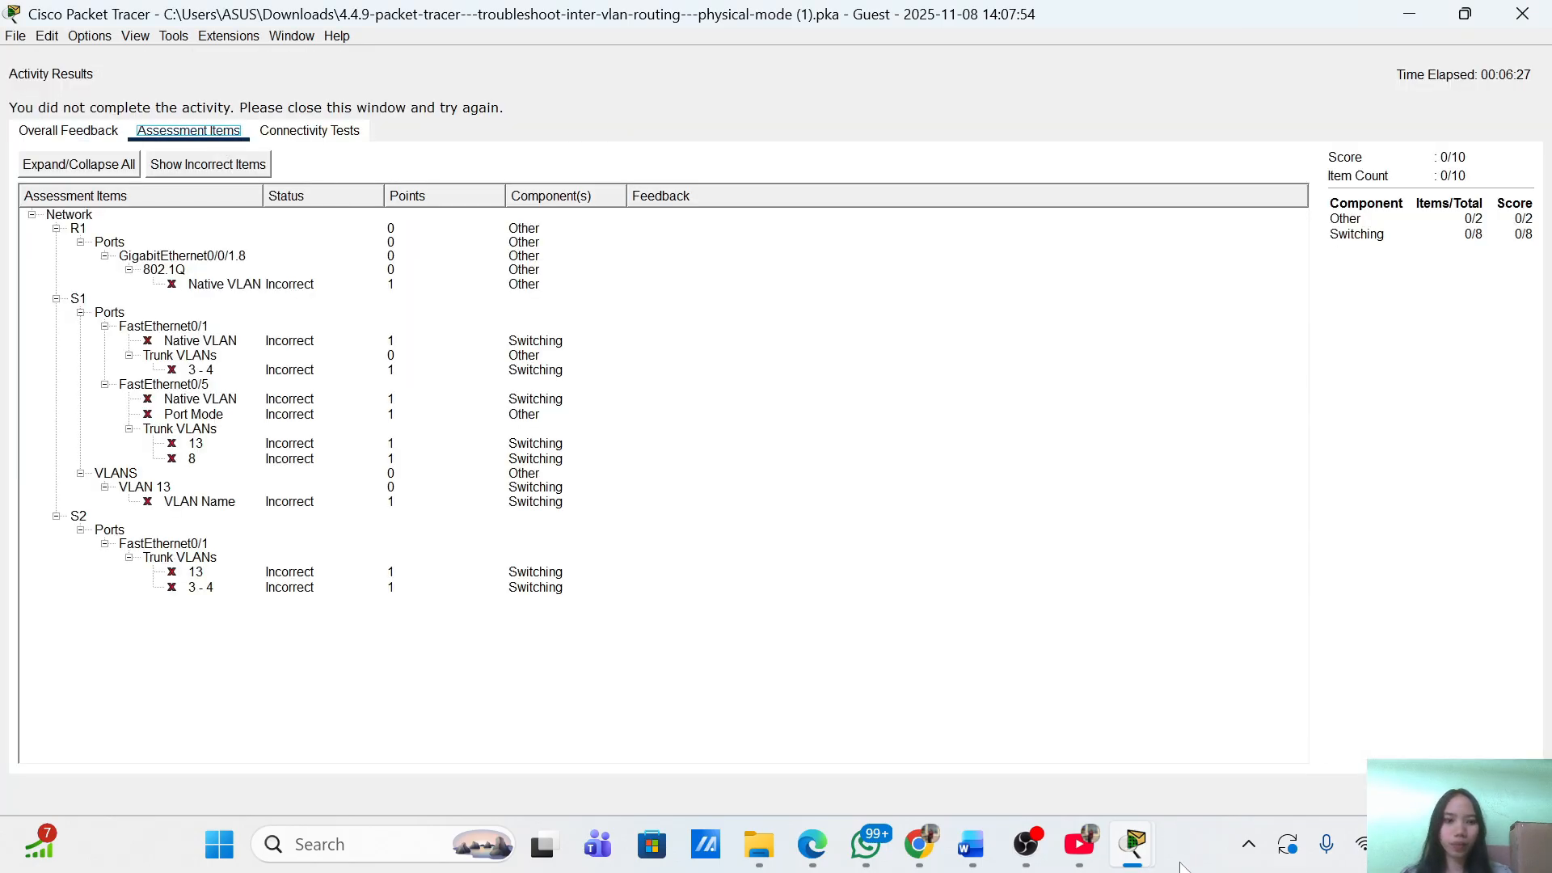
mouse_move(1140, 862)
left_click(1327, 724)
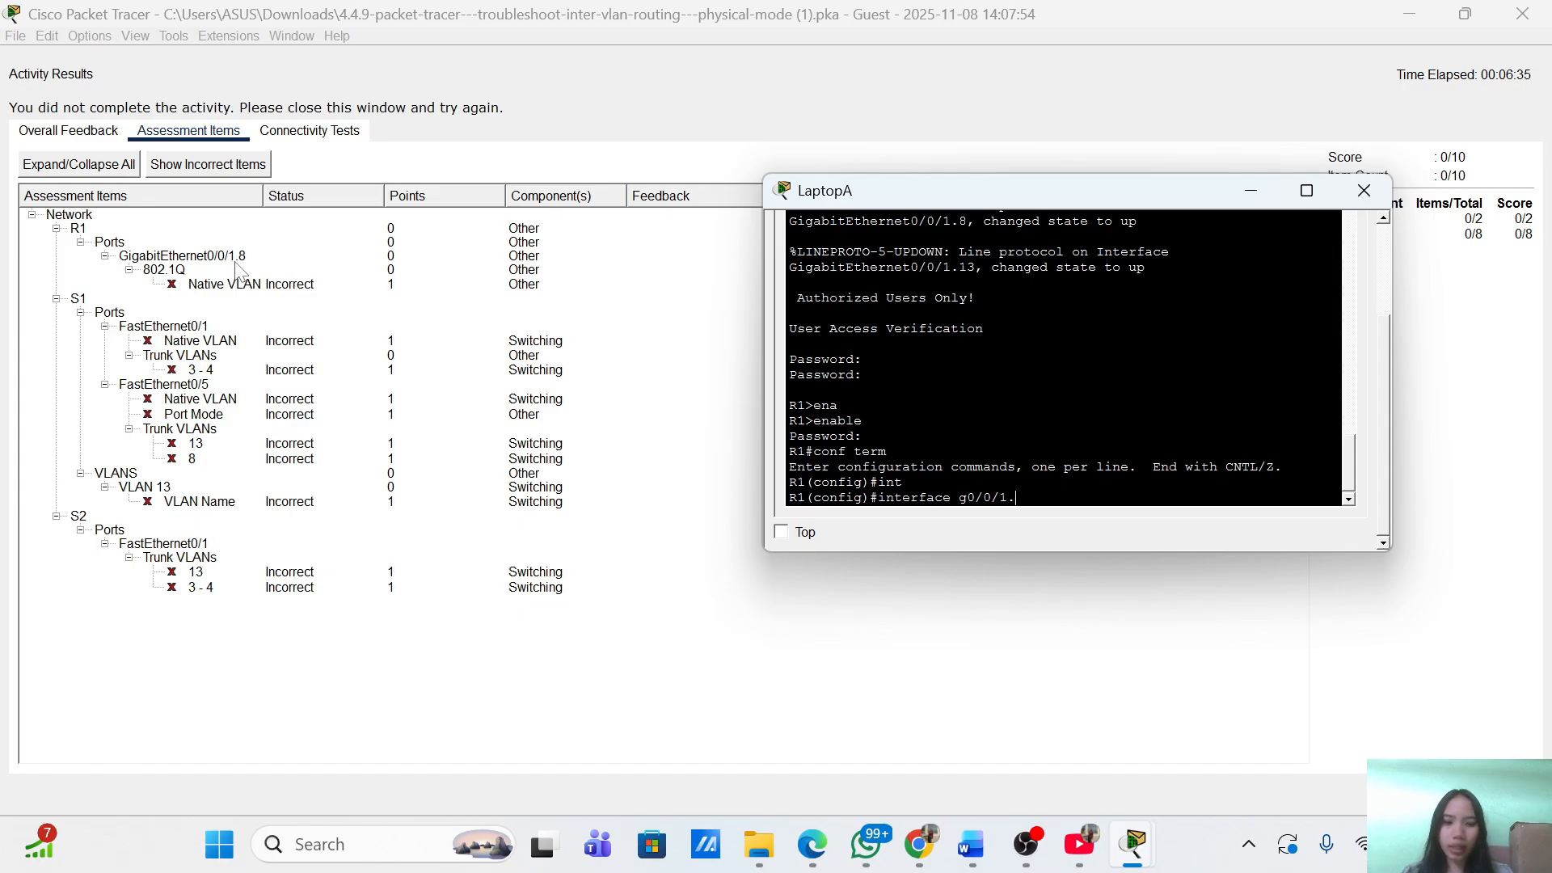
Set g0/0/1.8 to 'encapsulation dot1Q 8 native', exit, and close the results window.
key("Return")
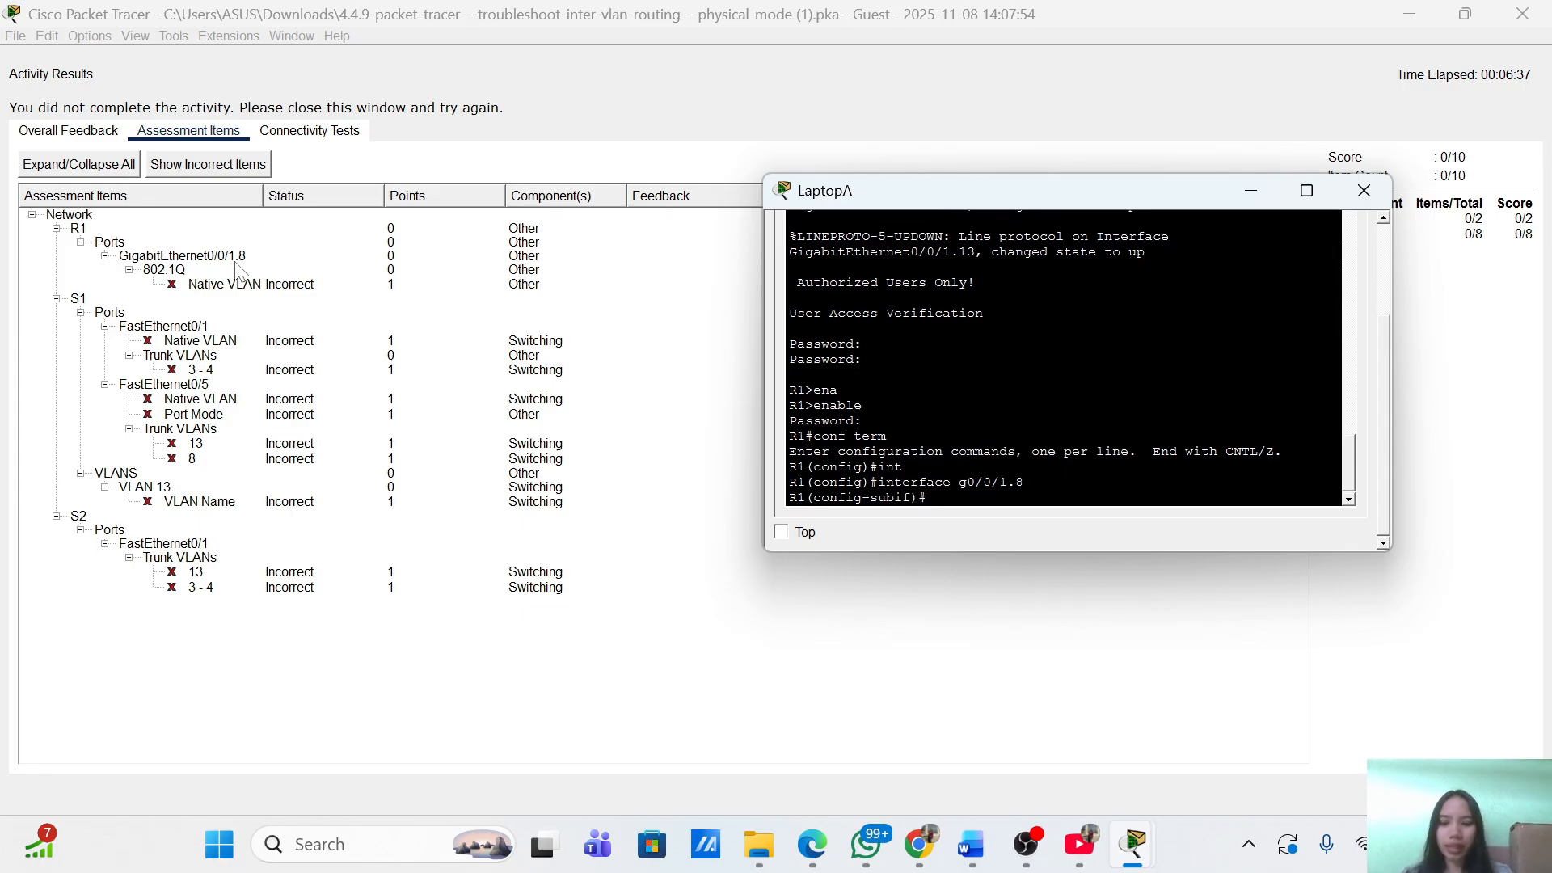
type("eca")
key("Tab")
key("Tab")
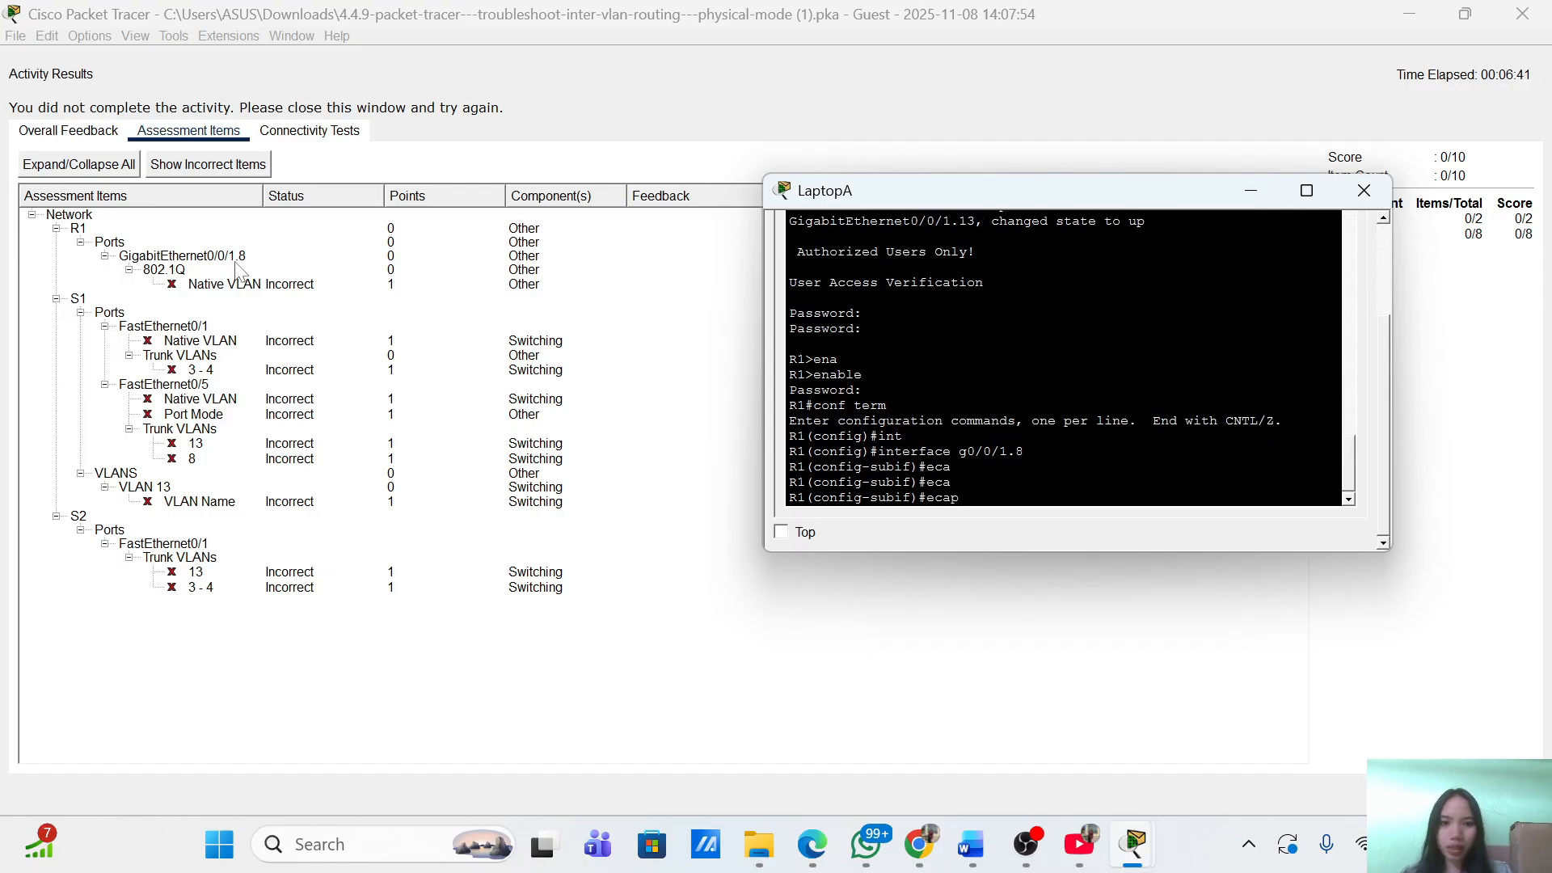
key("BackSpace")
key("BackSpace")
key("BackSpace")
type("nca")
key("Tab")
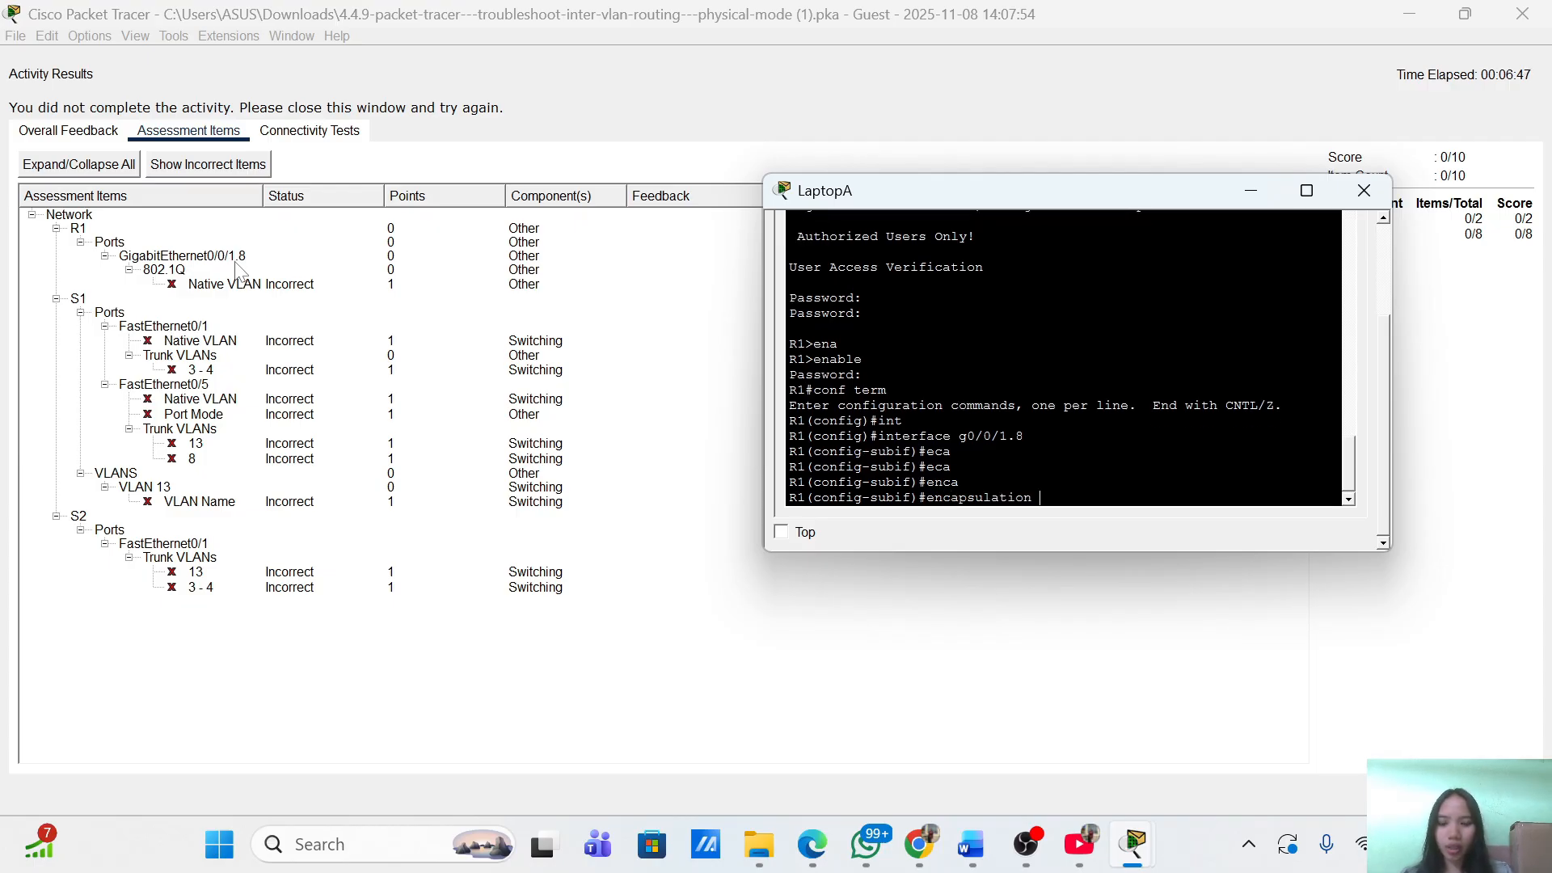
type("dot")
key("Tab")
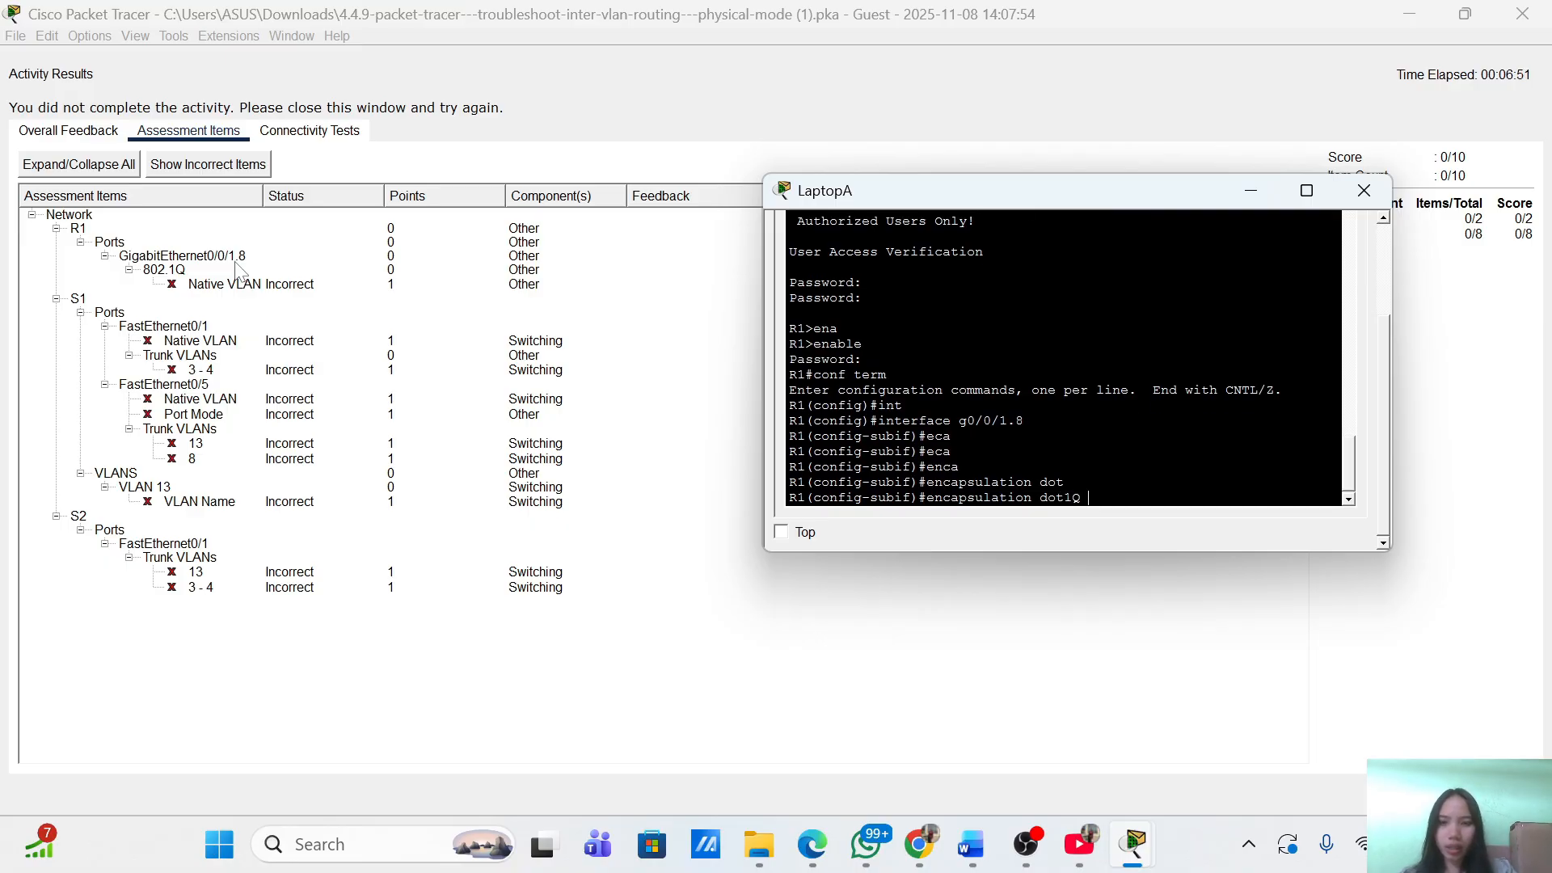
type("8 nat")
key("Tab")
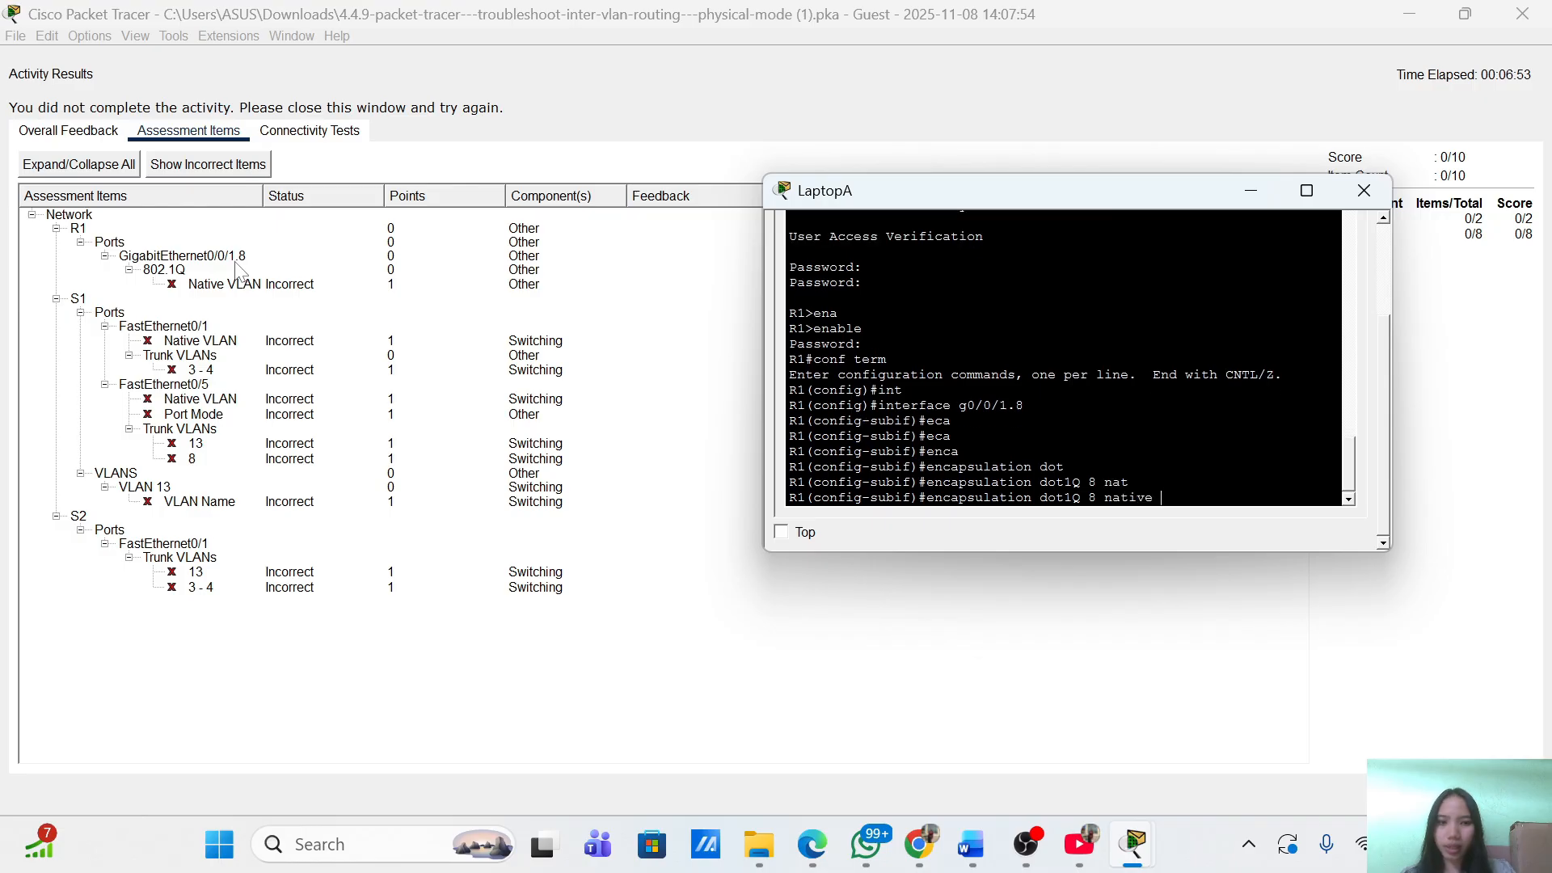
key("Return")
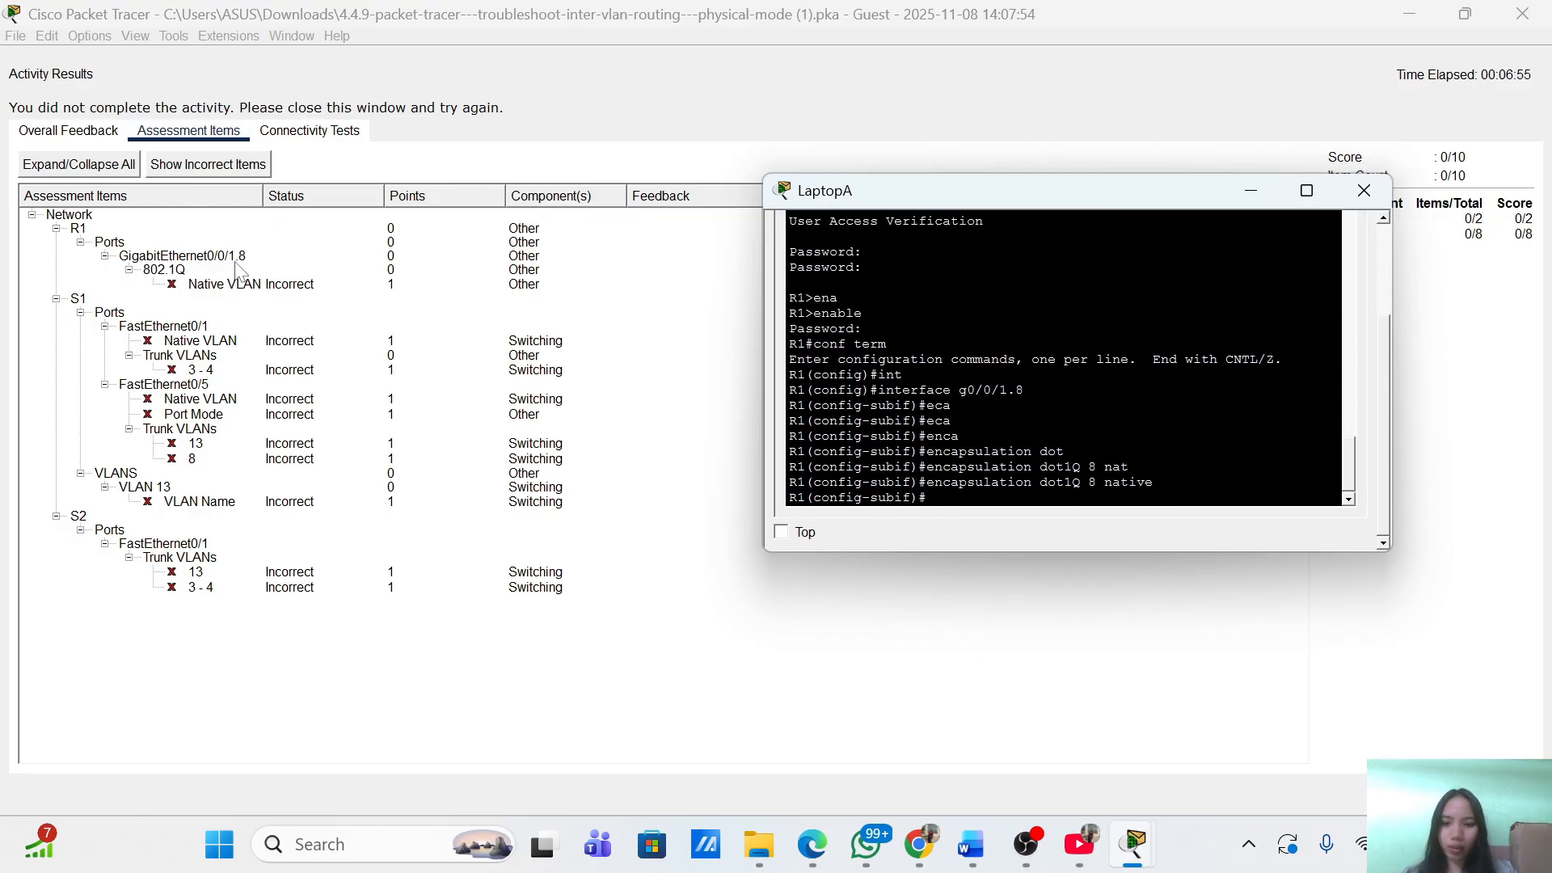
key("Return")
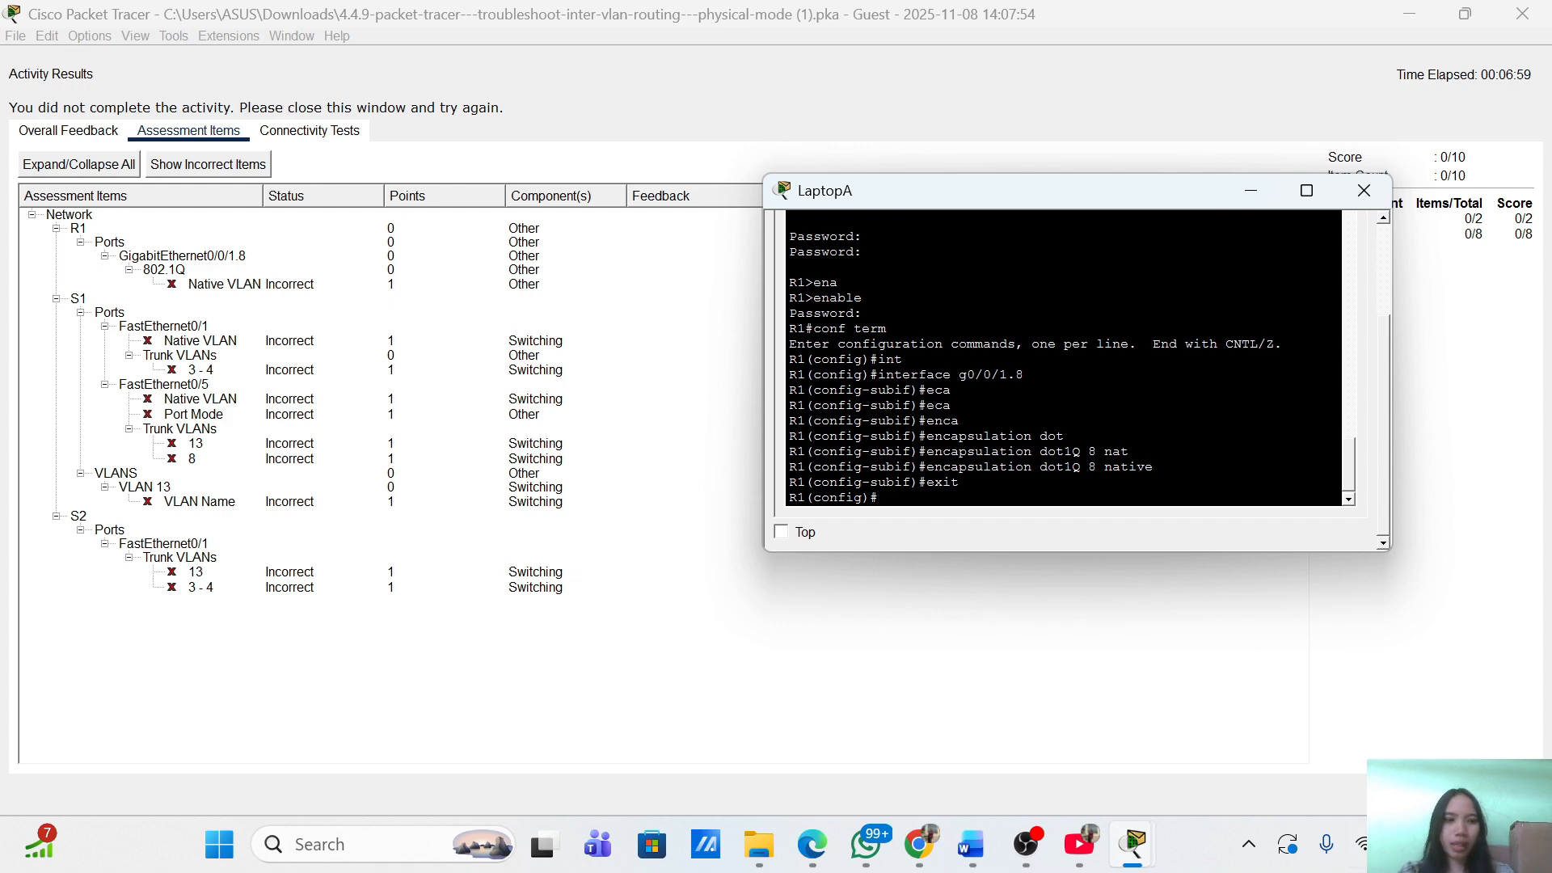
left_click(1502, 794)
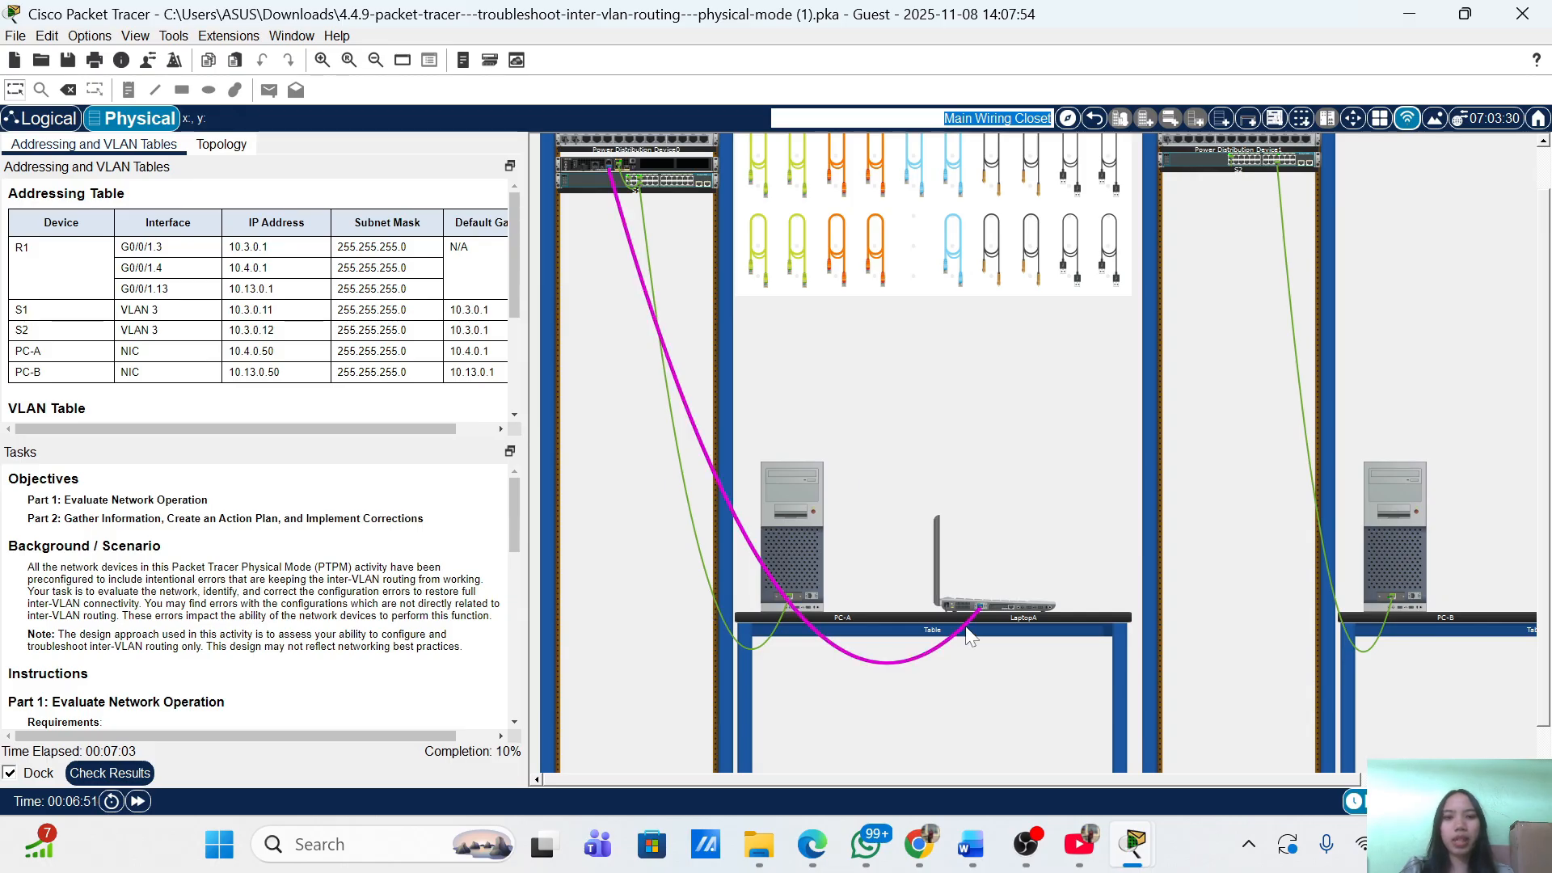
mouse_move(964, 638)
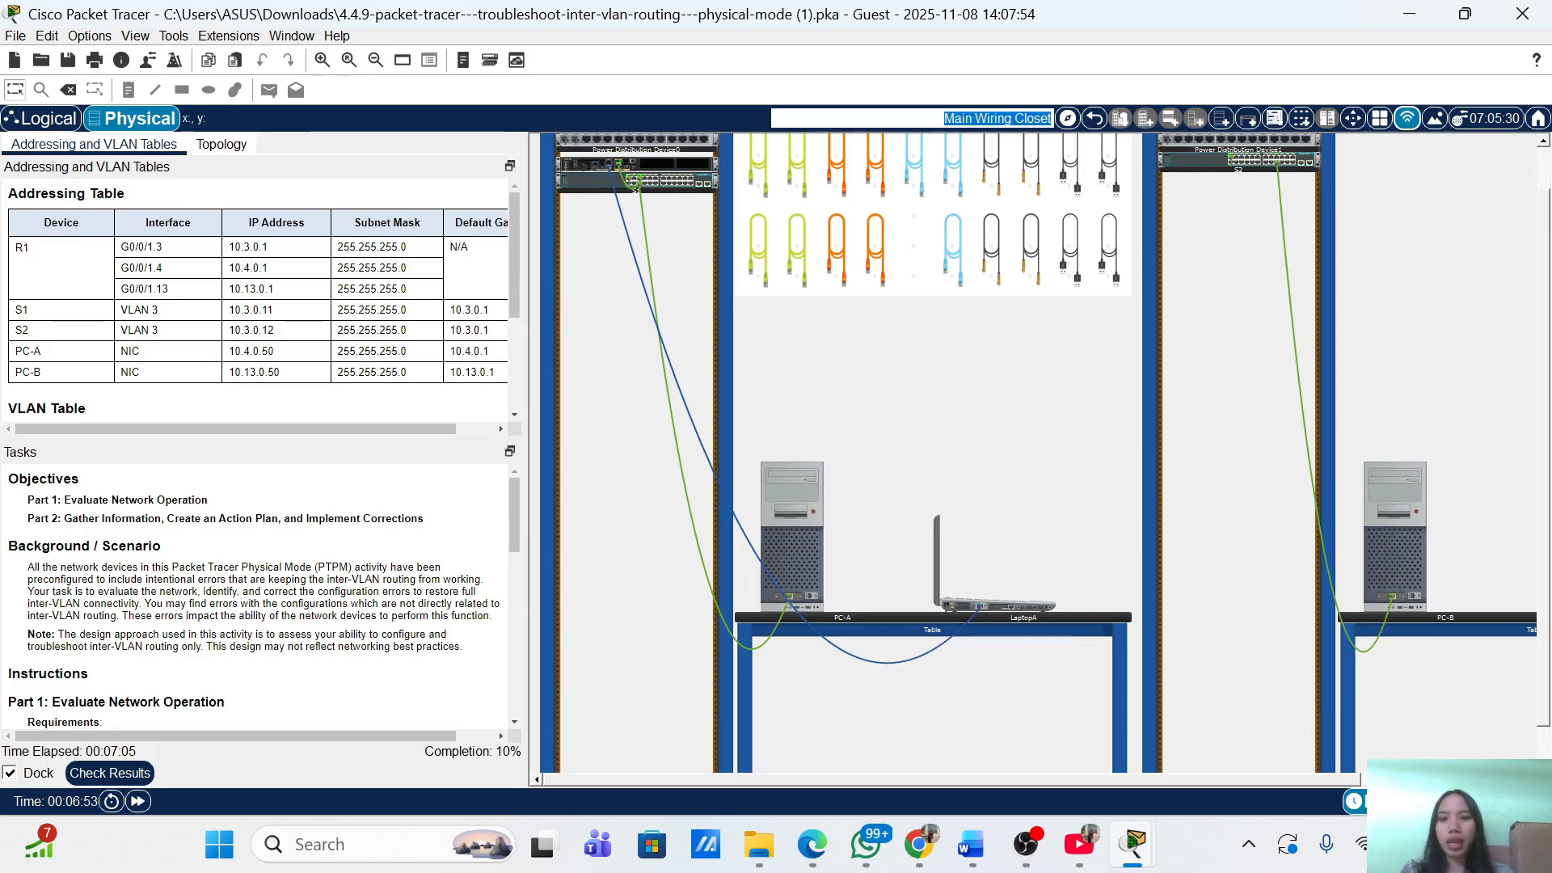
left_click(133, 780)
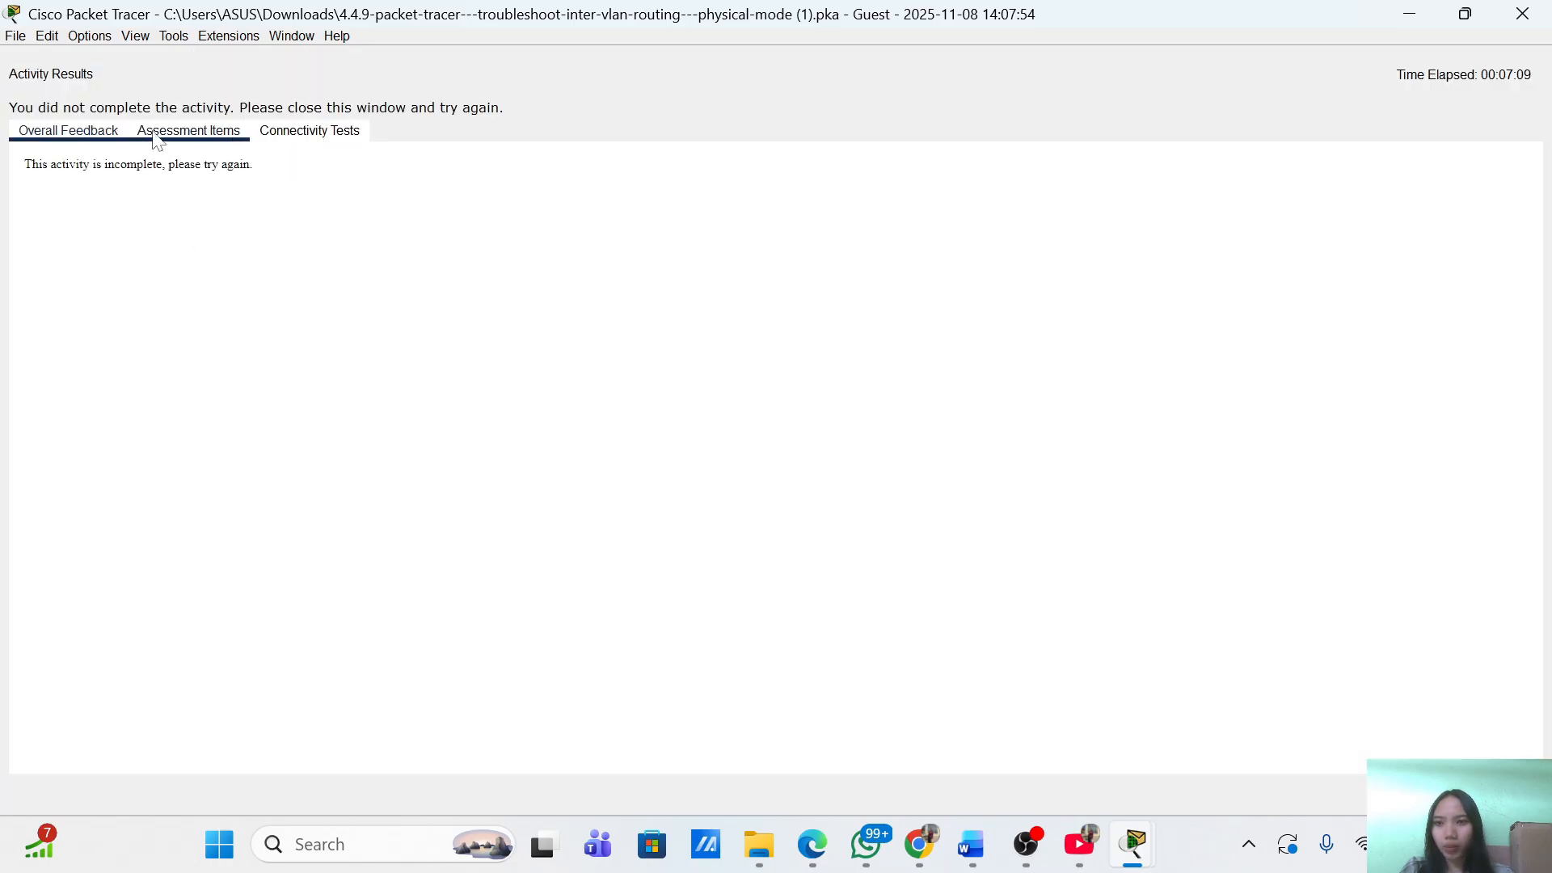
left_click(157, 134)
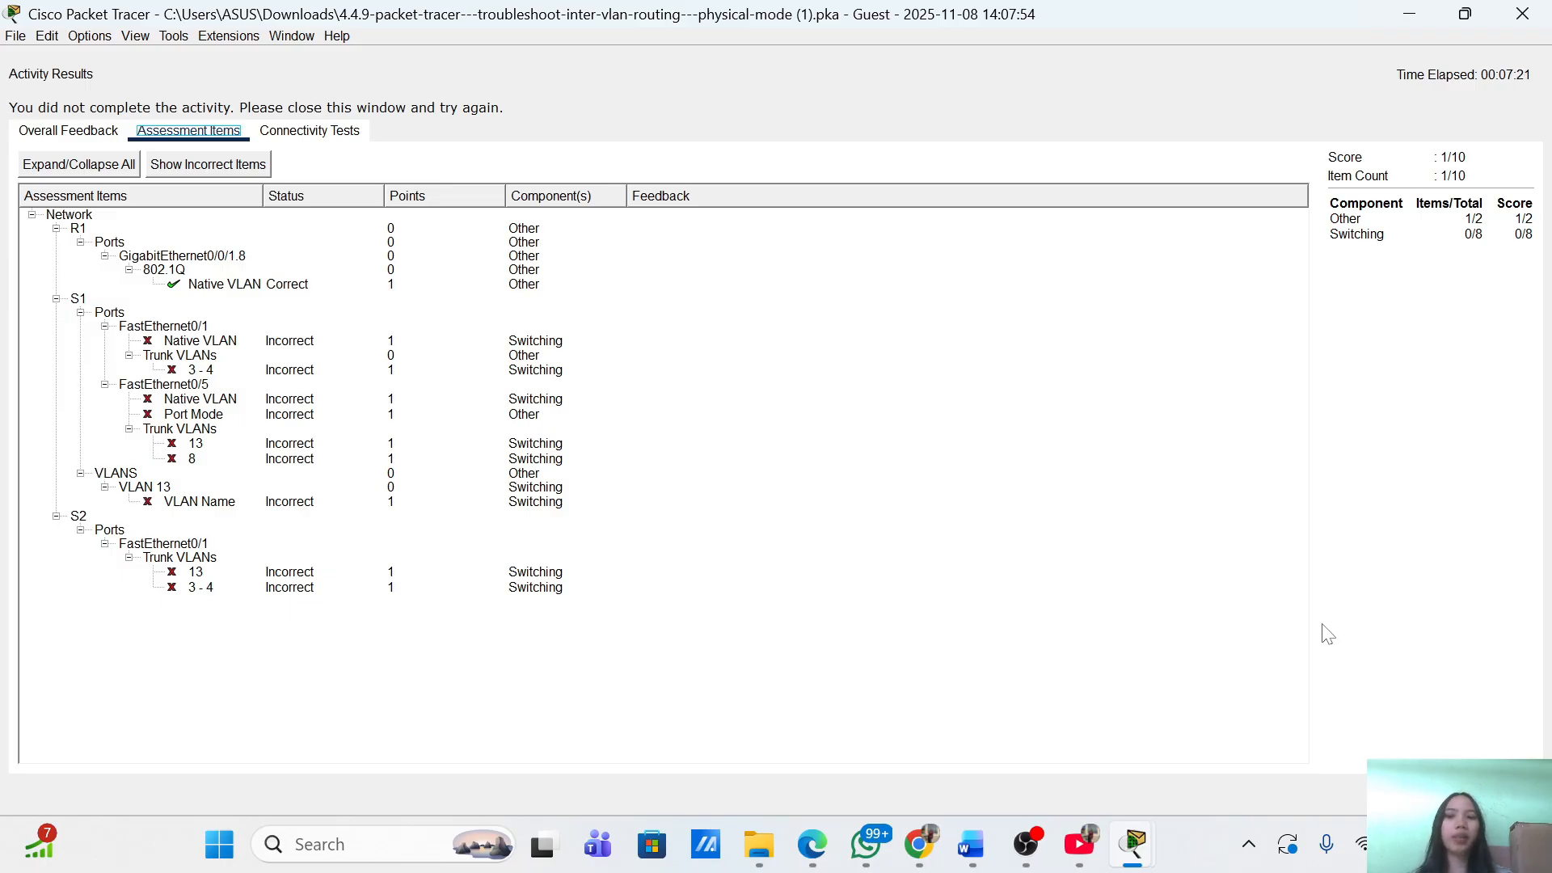
left_click(1500, 794)
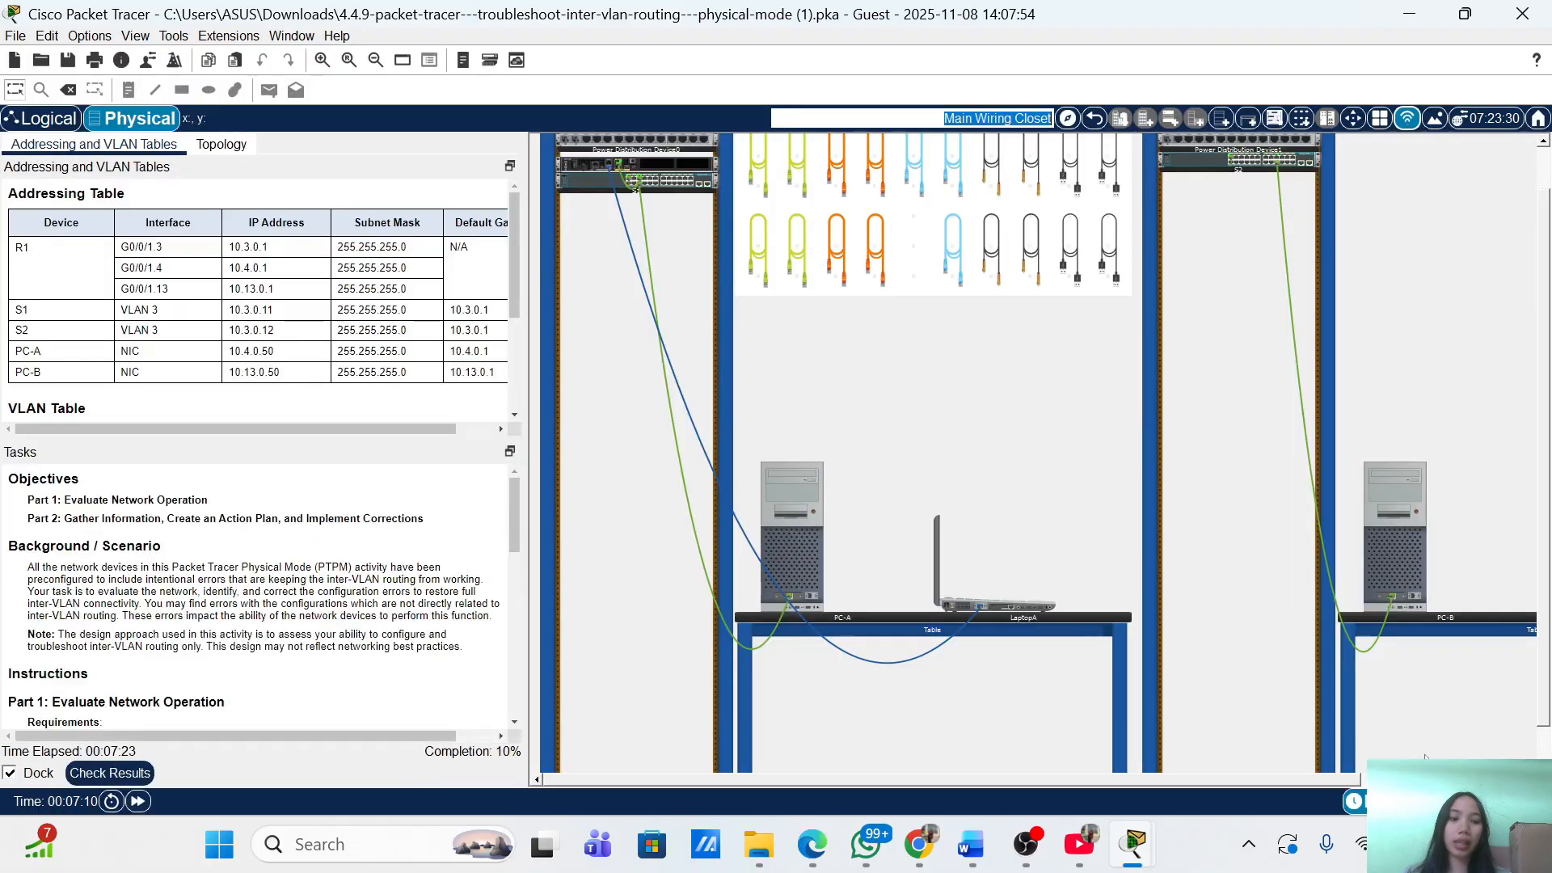
Inspect the switch's front panel and view R1's device details in the rack.
right_click(595, 192)
left_click(610, 194)
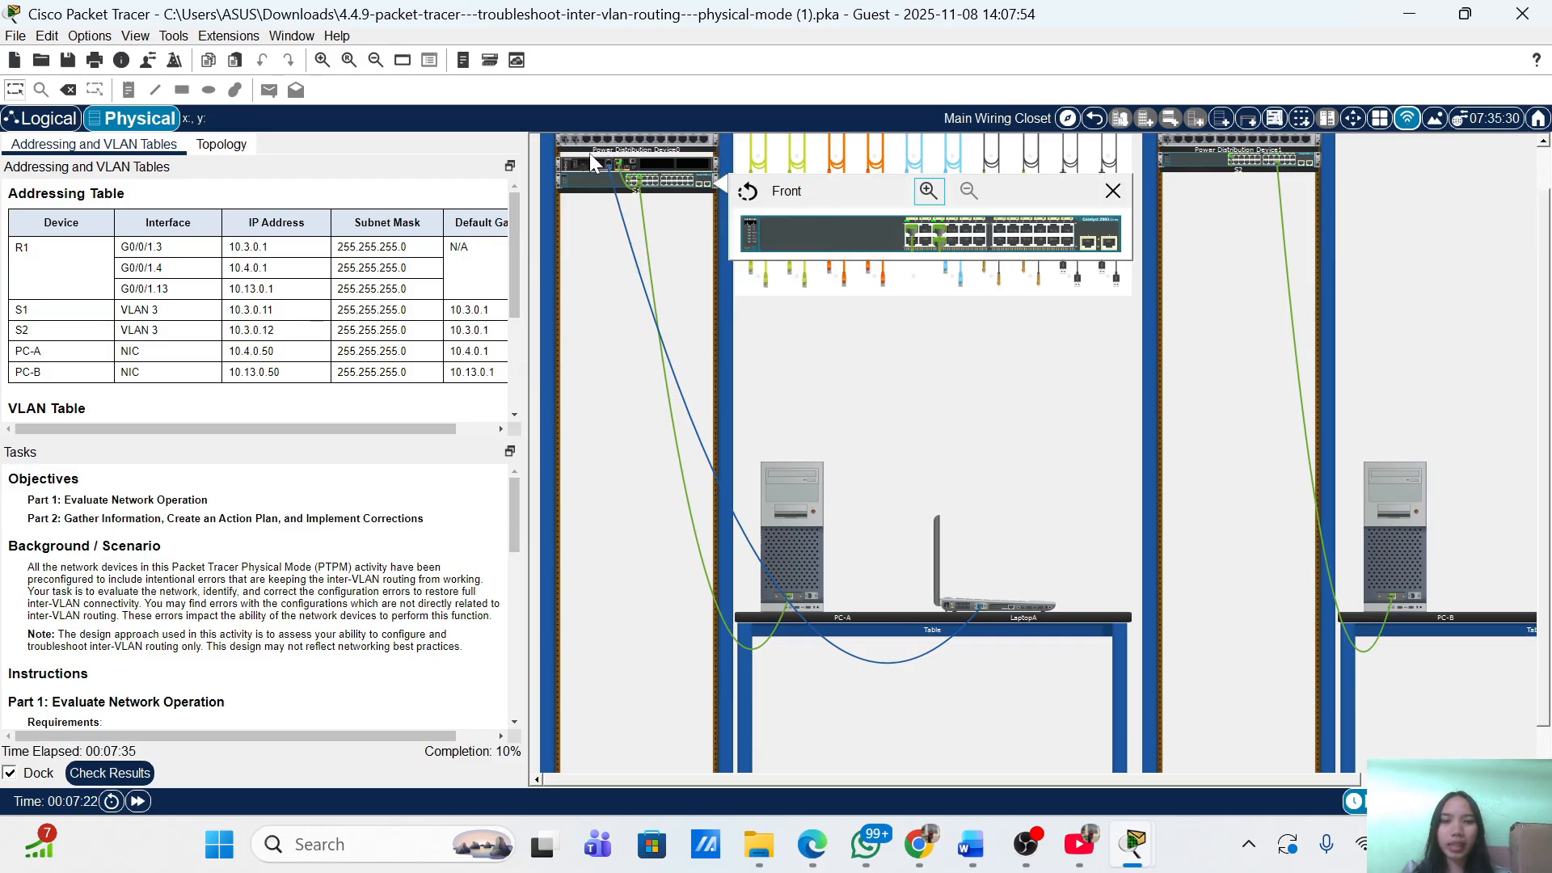
right_click(589, 153)
left_click(577, 156)
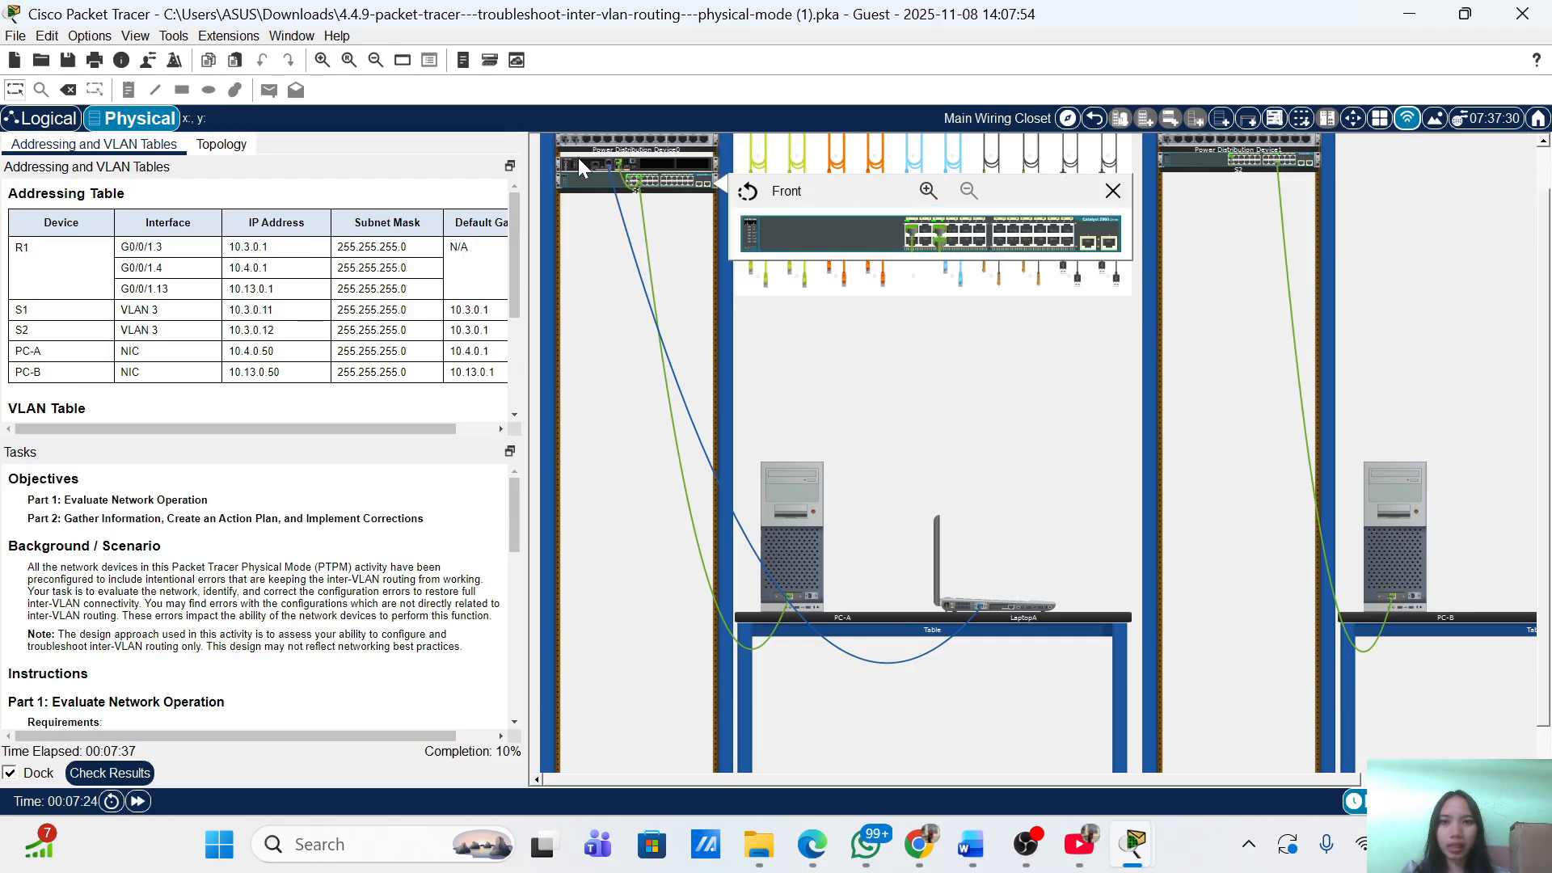
right_click(580, 155)
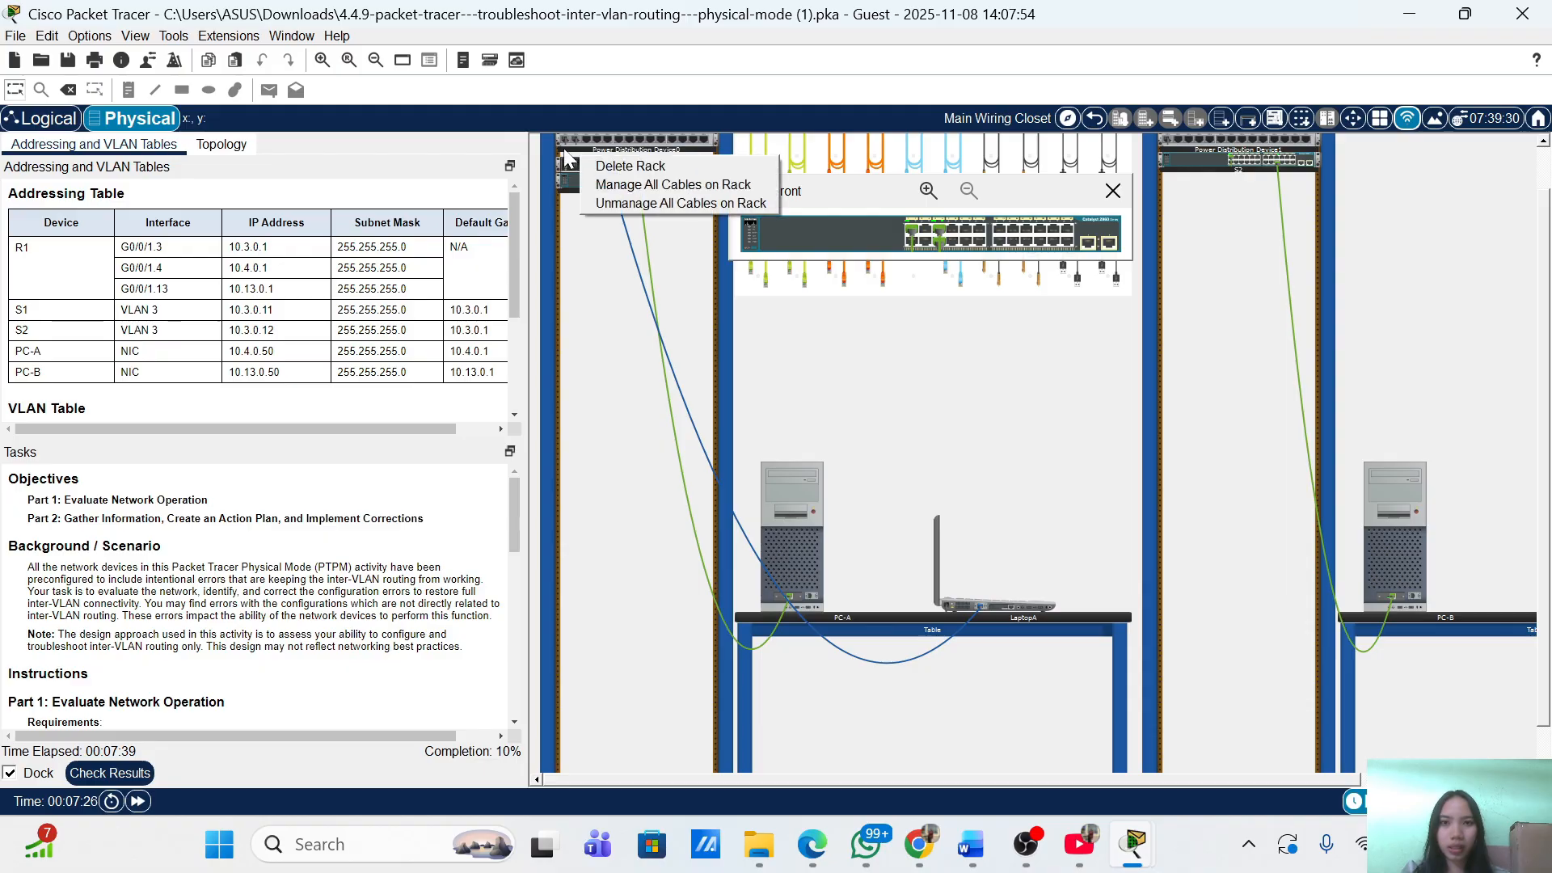
left_click(563, 149)
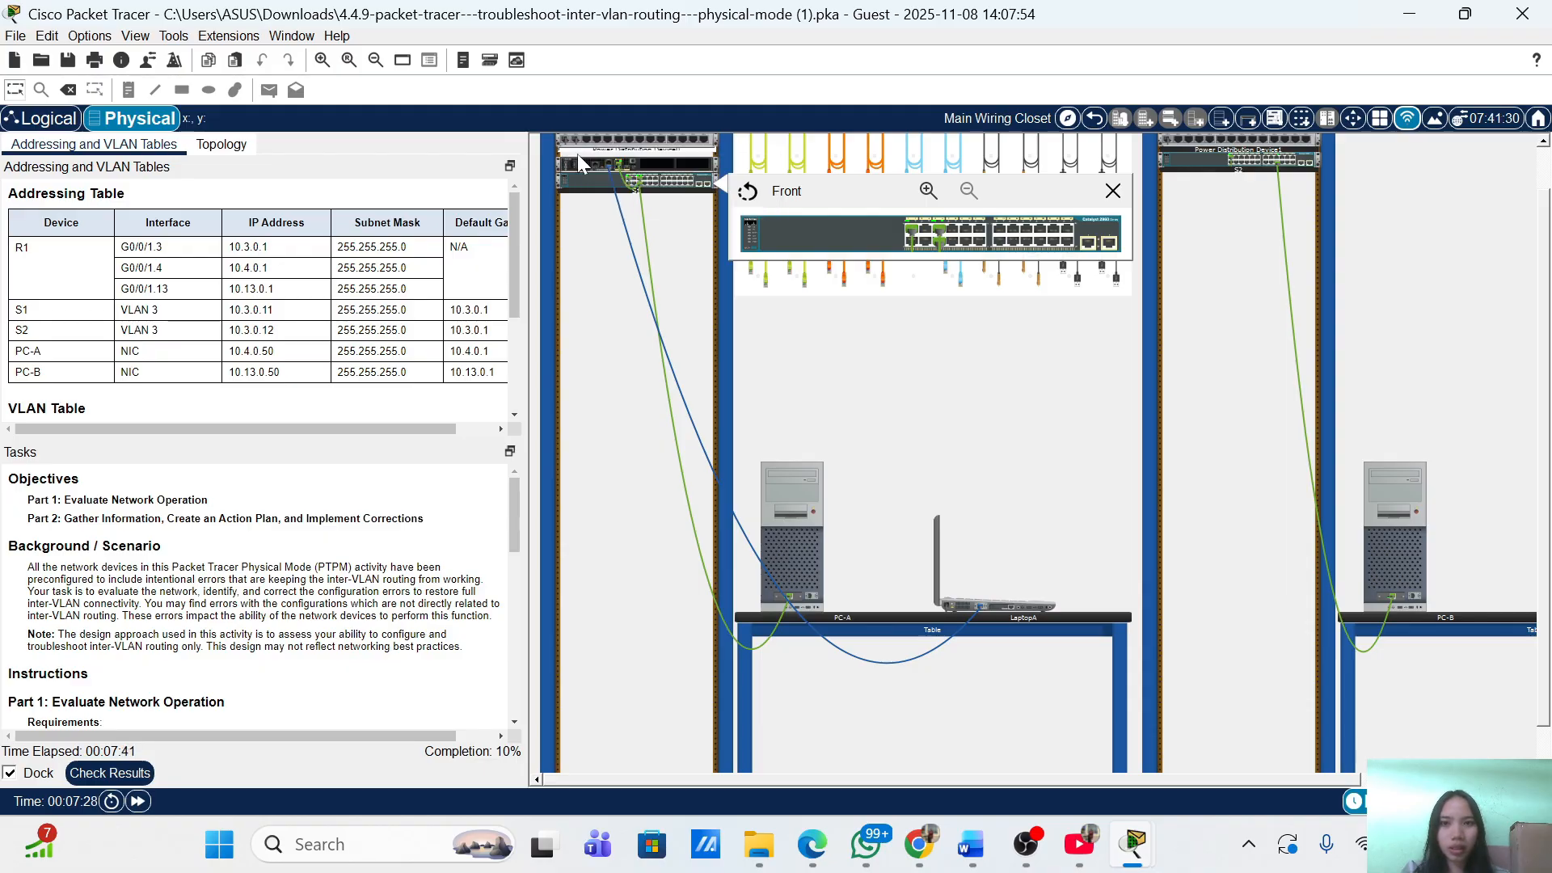
right_click(576, 154)
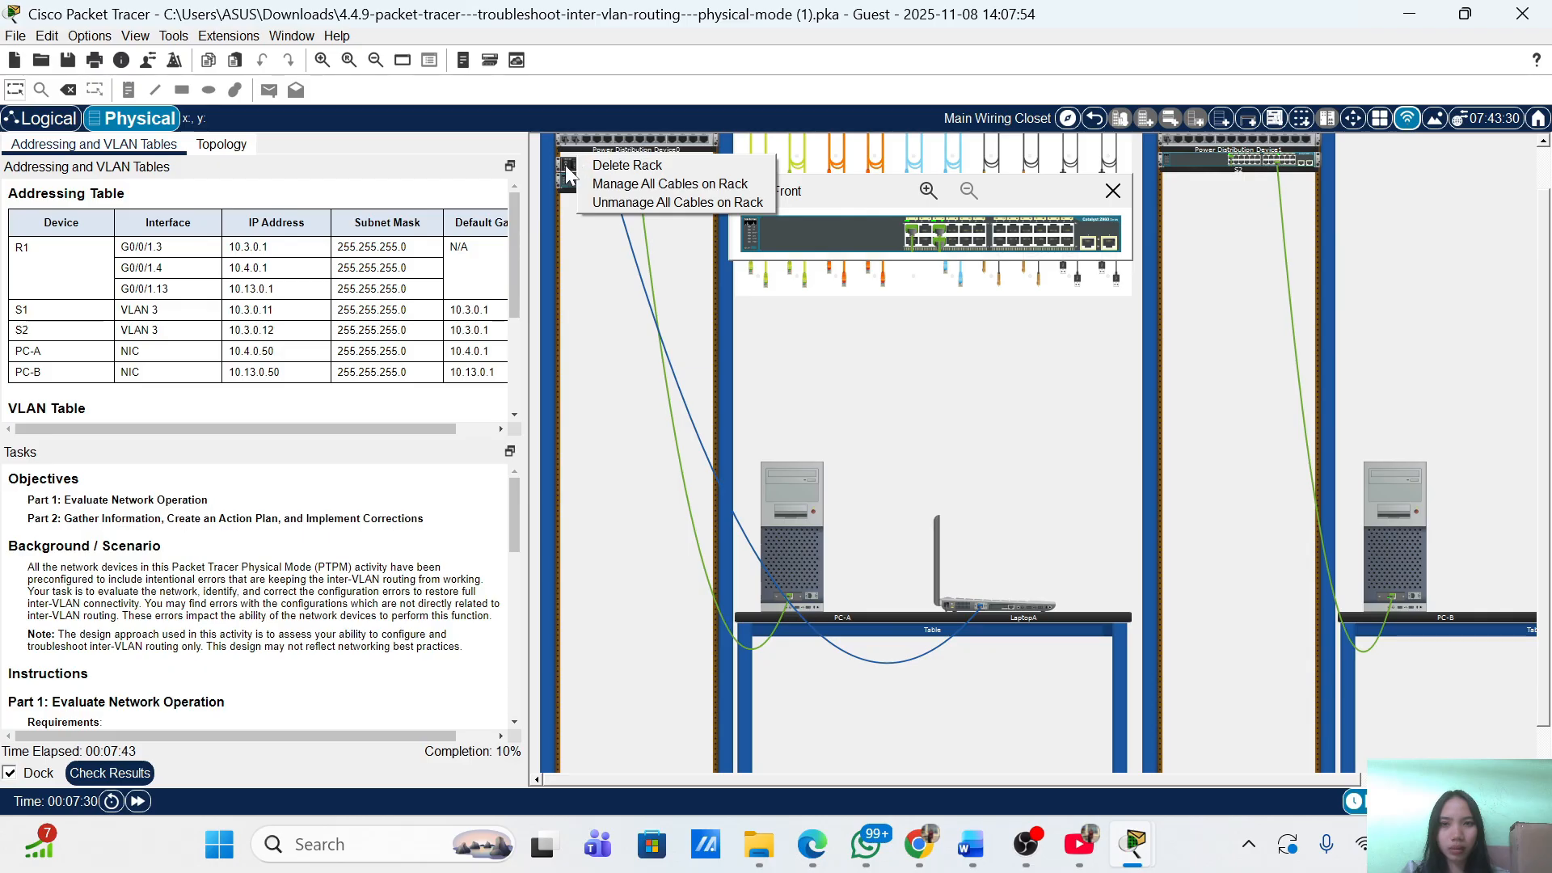
left_click(564, 165)
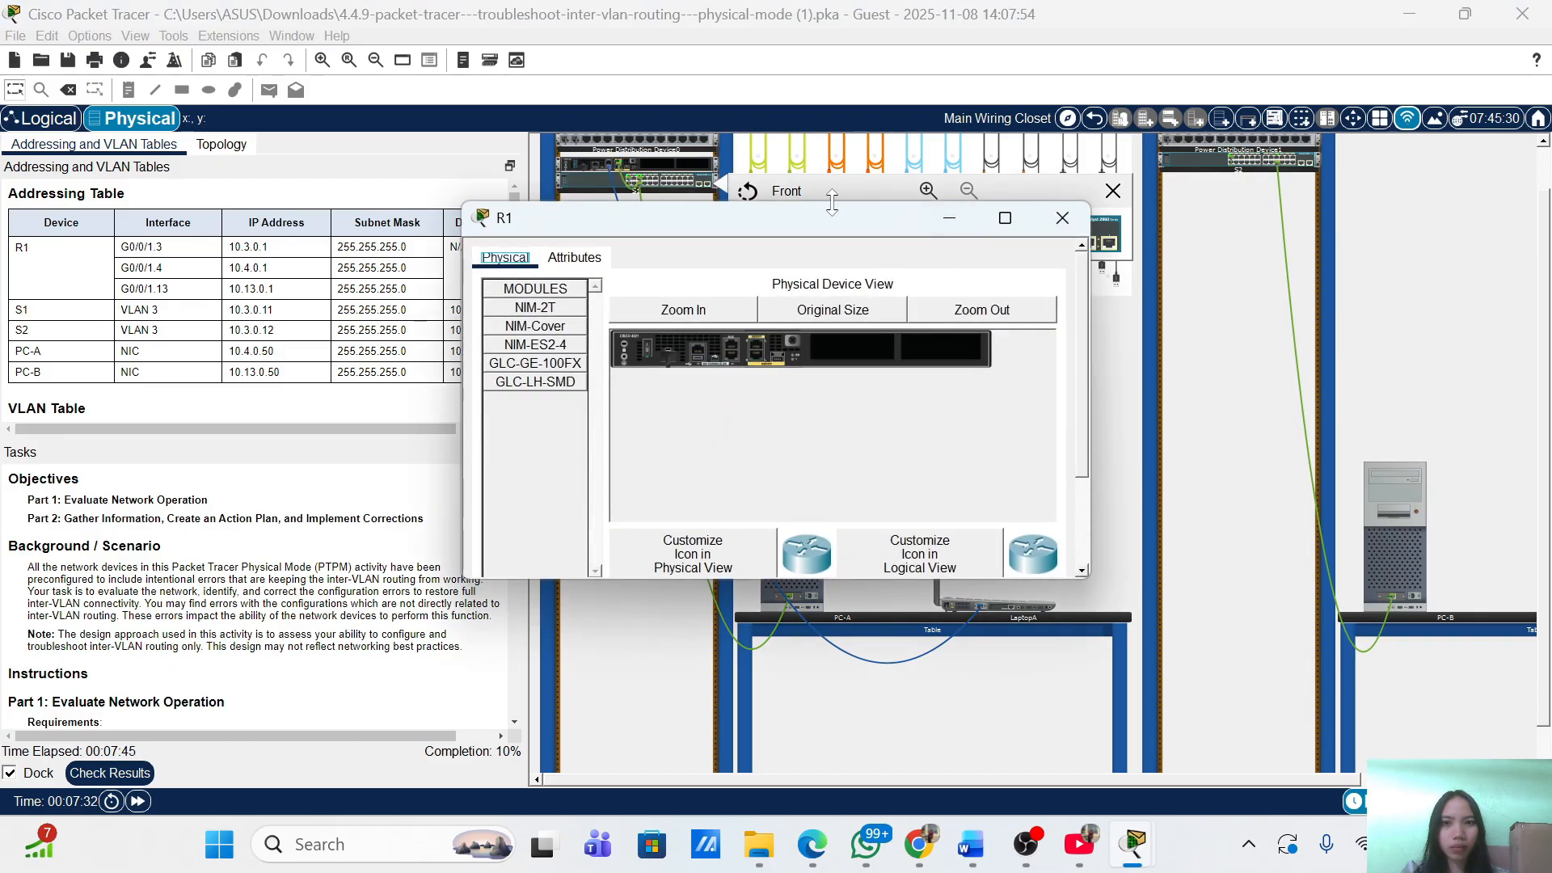
left_click(1062, 219)
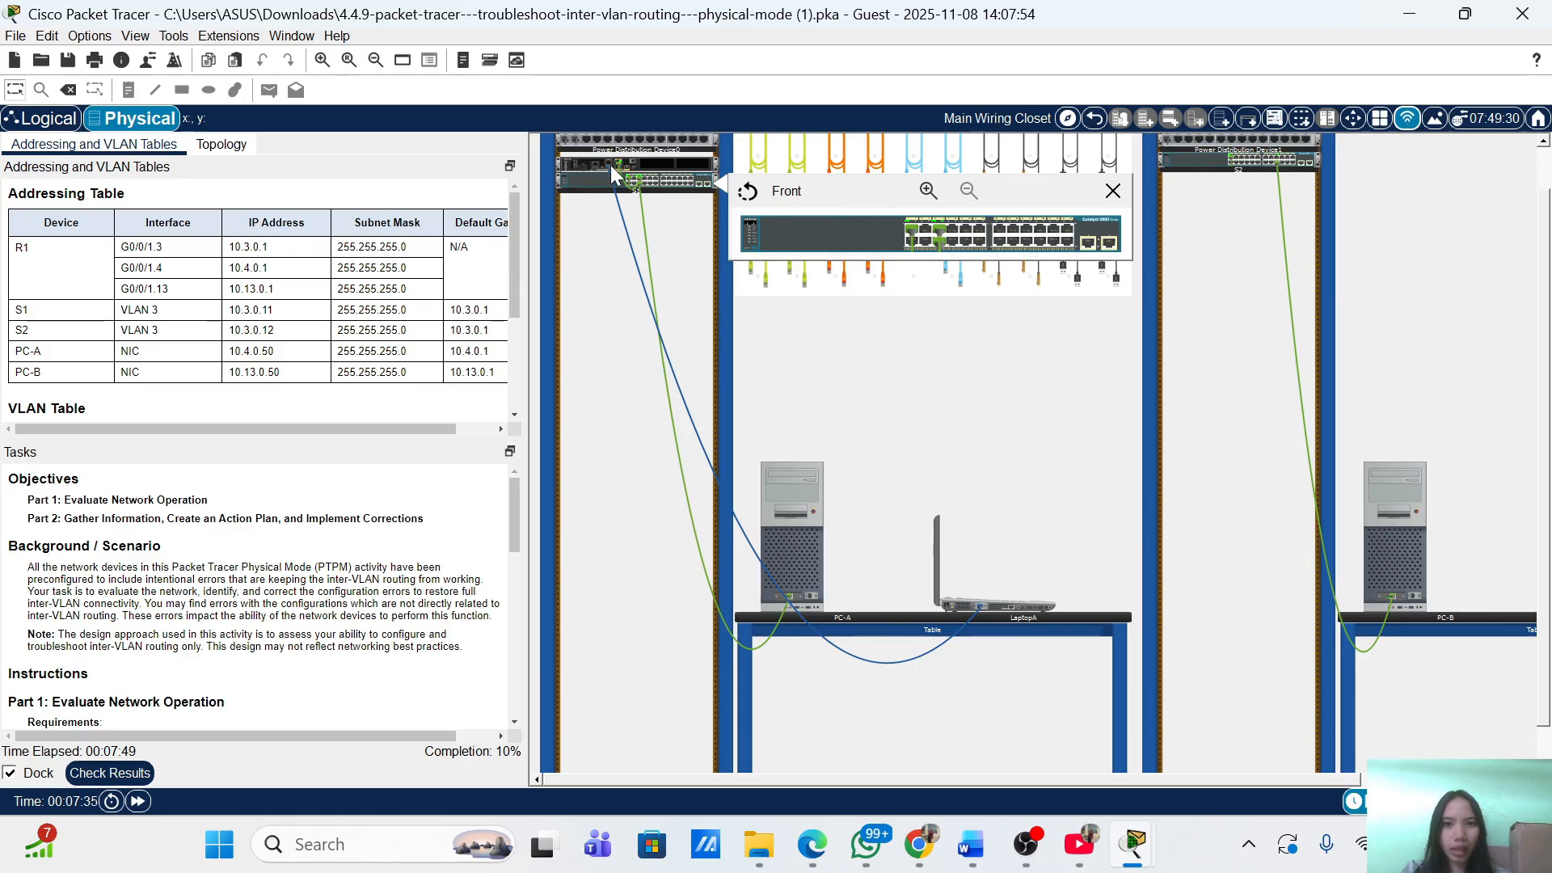
Unplug the console cable from R1 and plug it into S1's rear Console port.
mouse_move(608, 165)
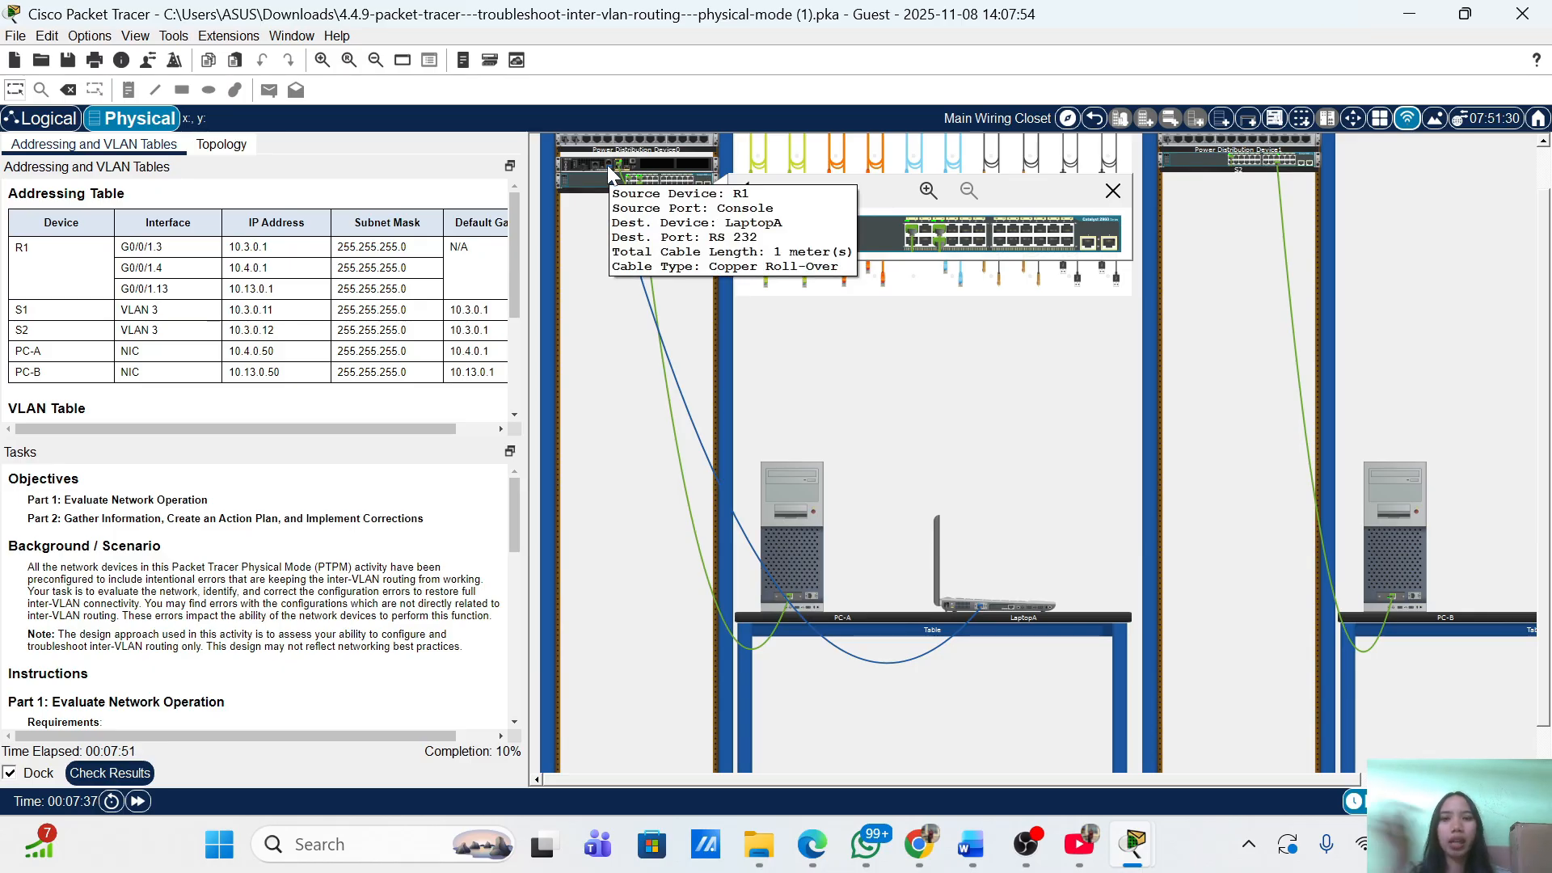
left_click_drag(608, 165, 624, 195)
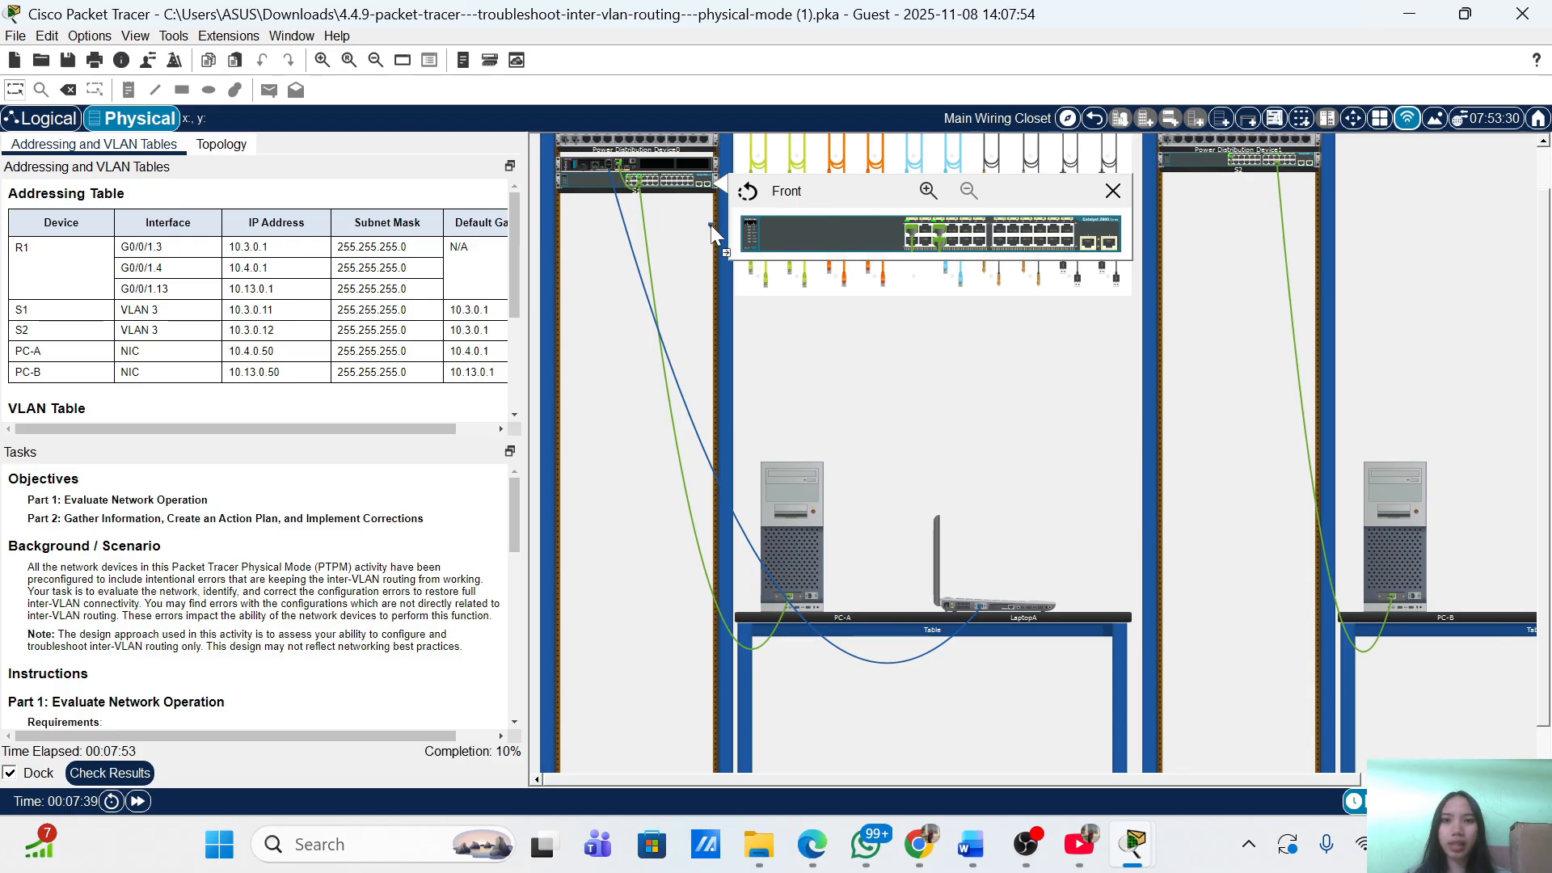
left_click_drag(710, 225, 598, 180)
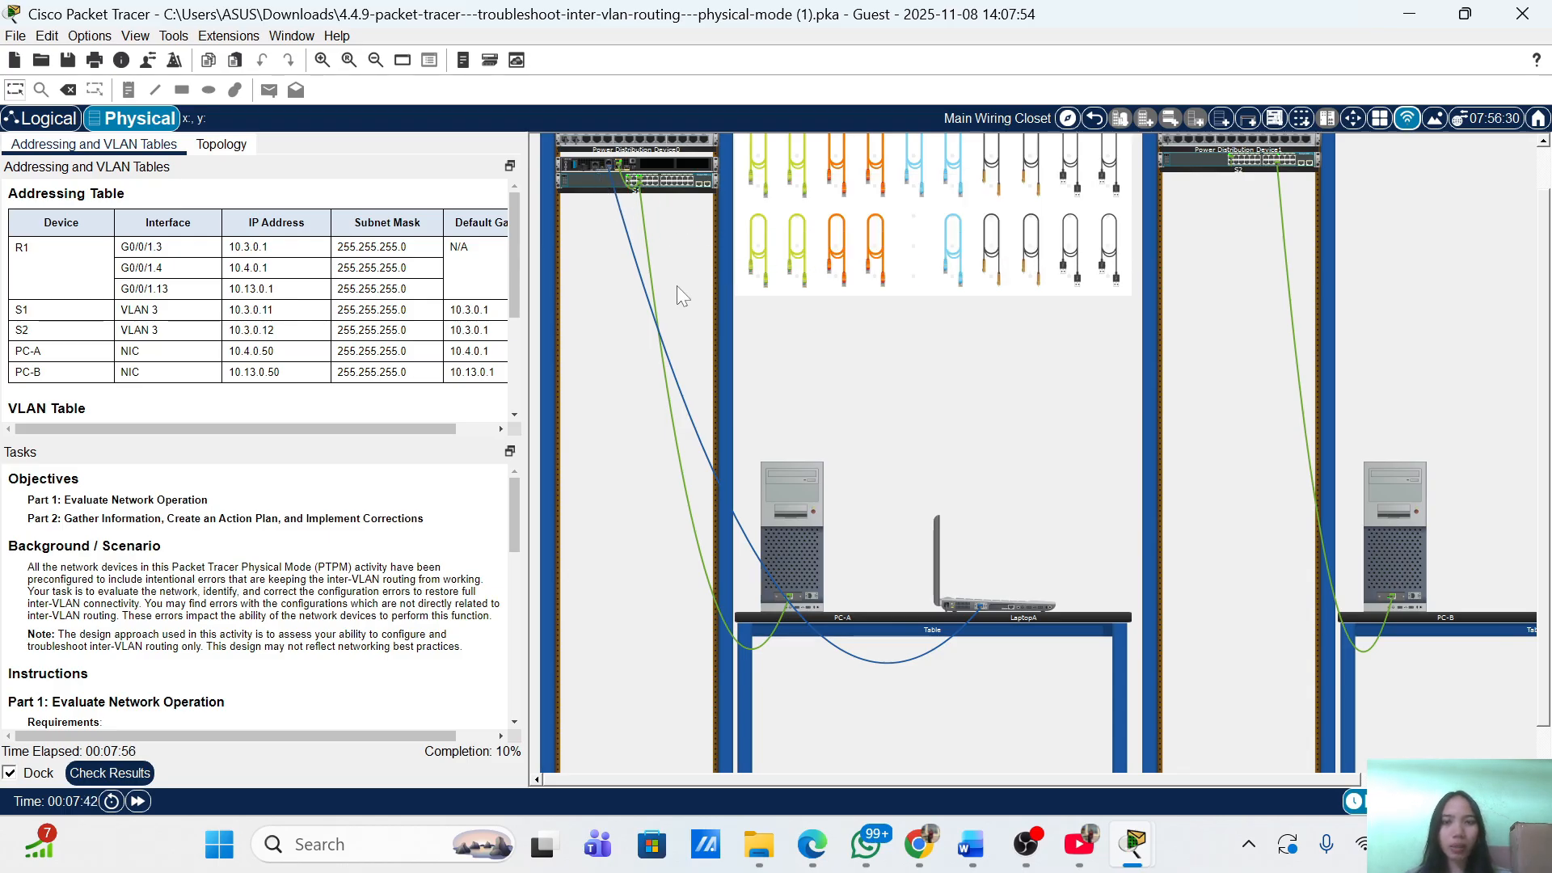
right_click(580, 177)
left_click(610, 203)
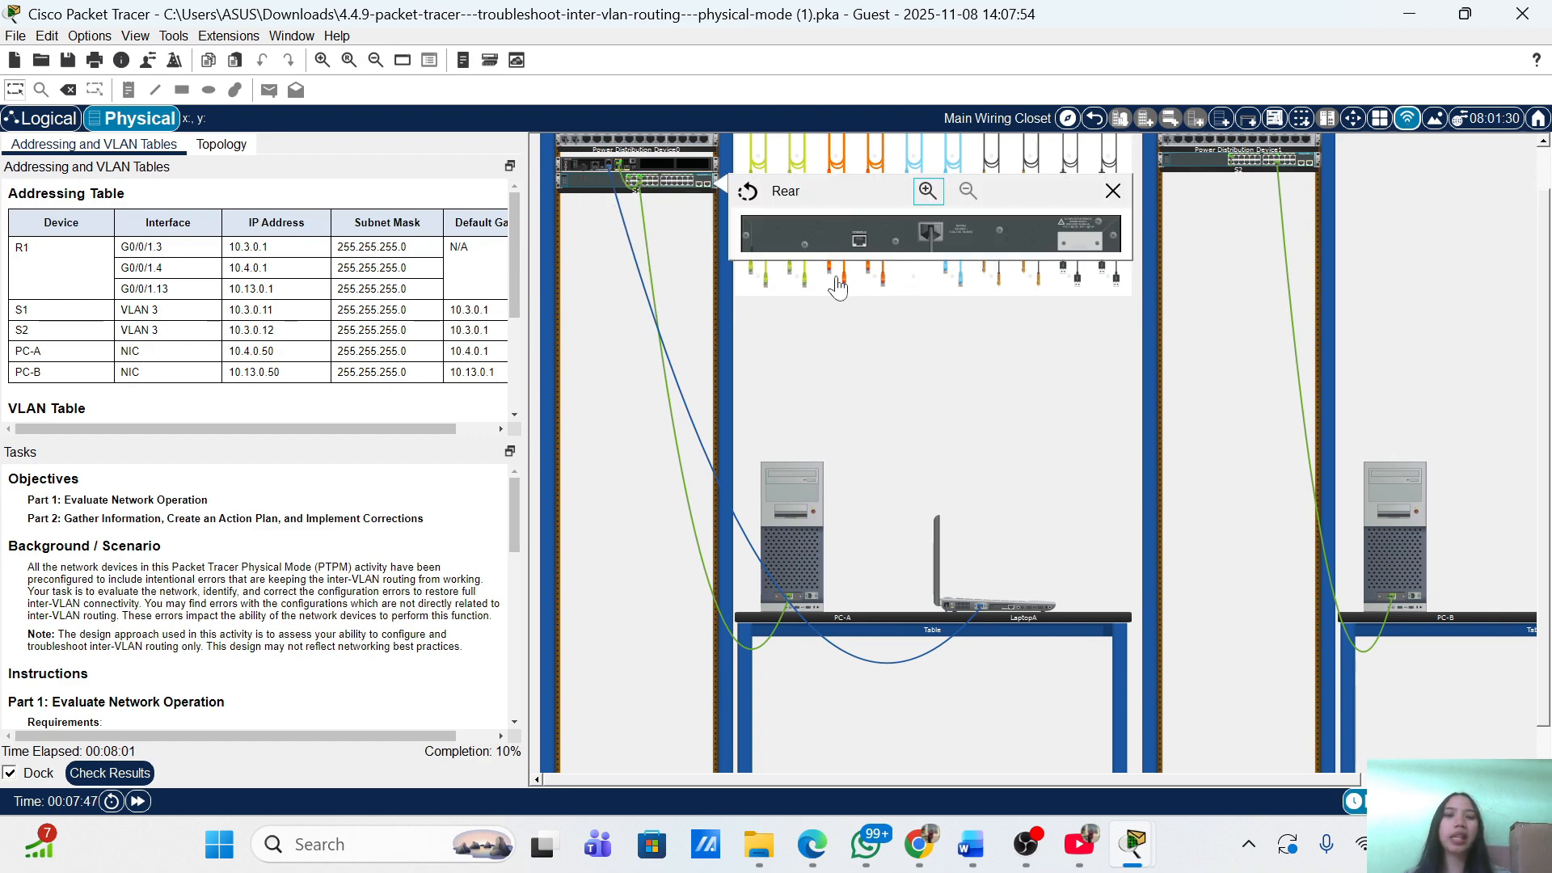
left_click(874, 276)
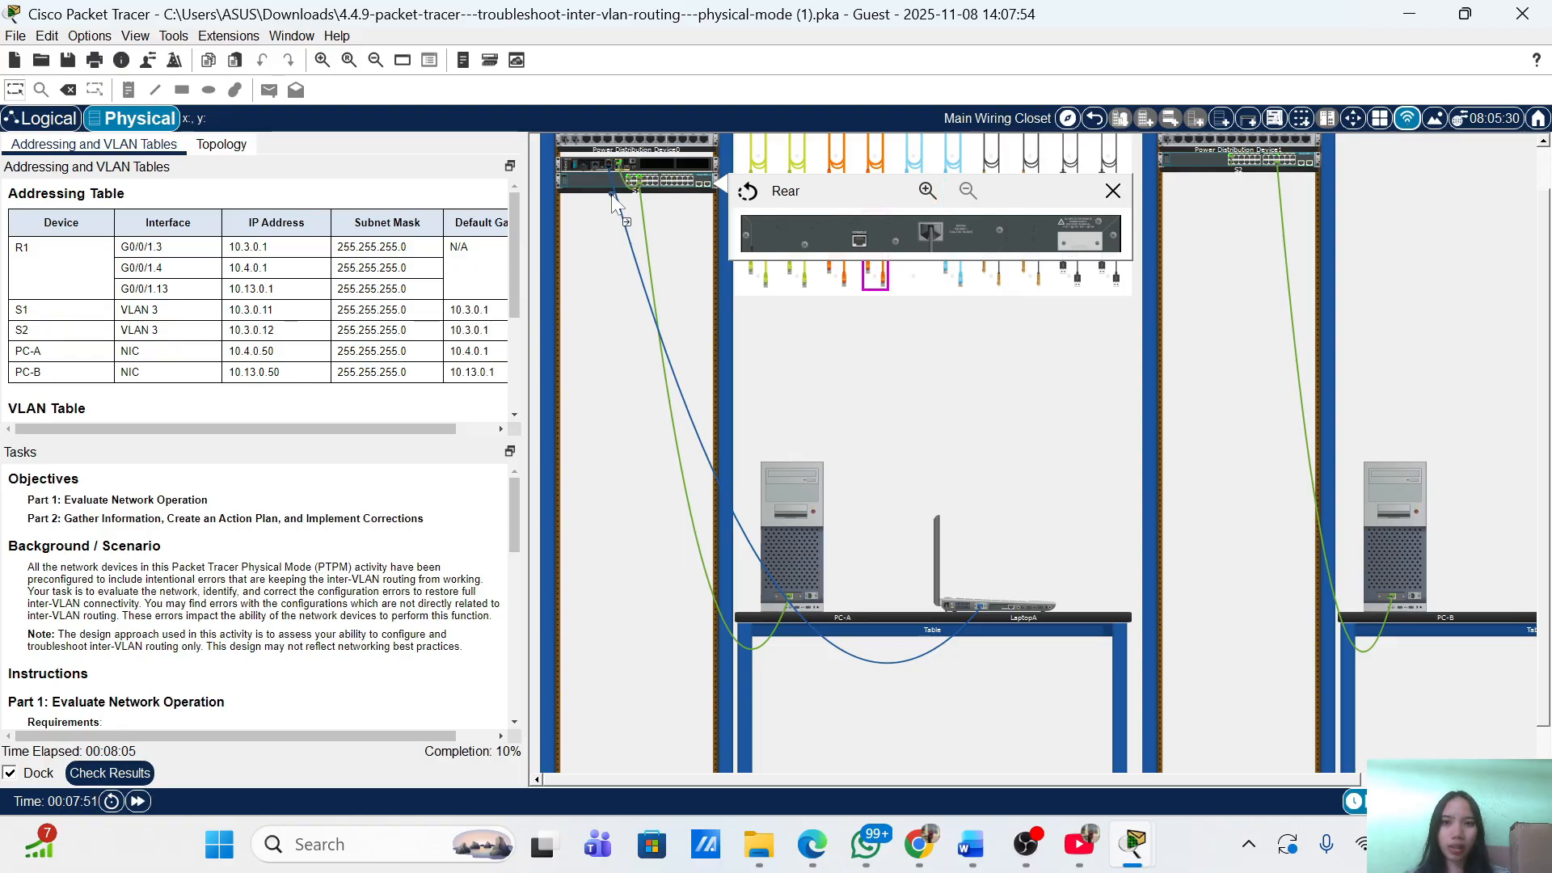
left_click(861, 241)
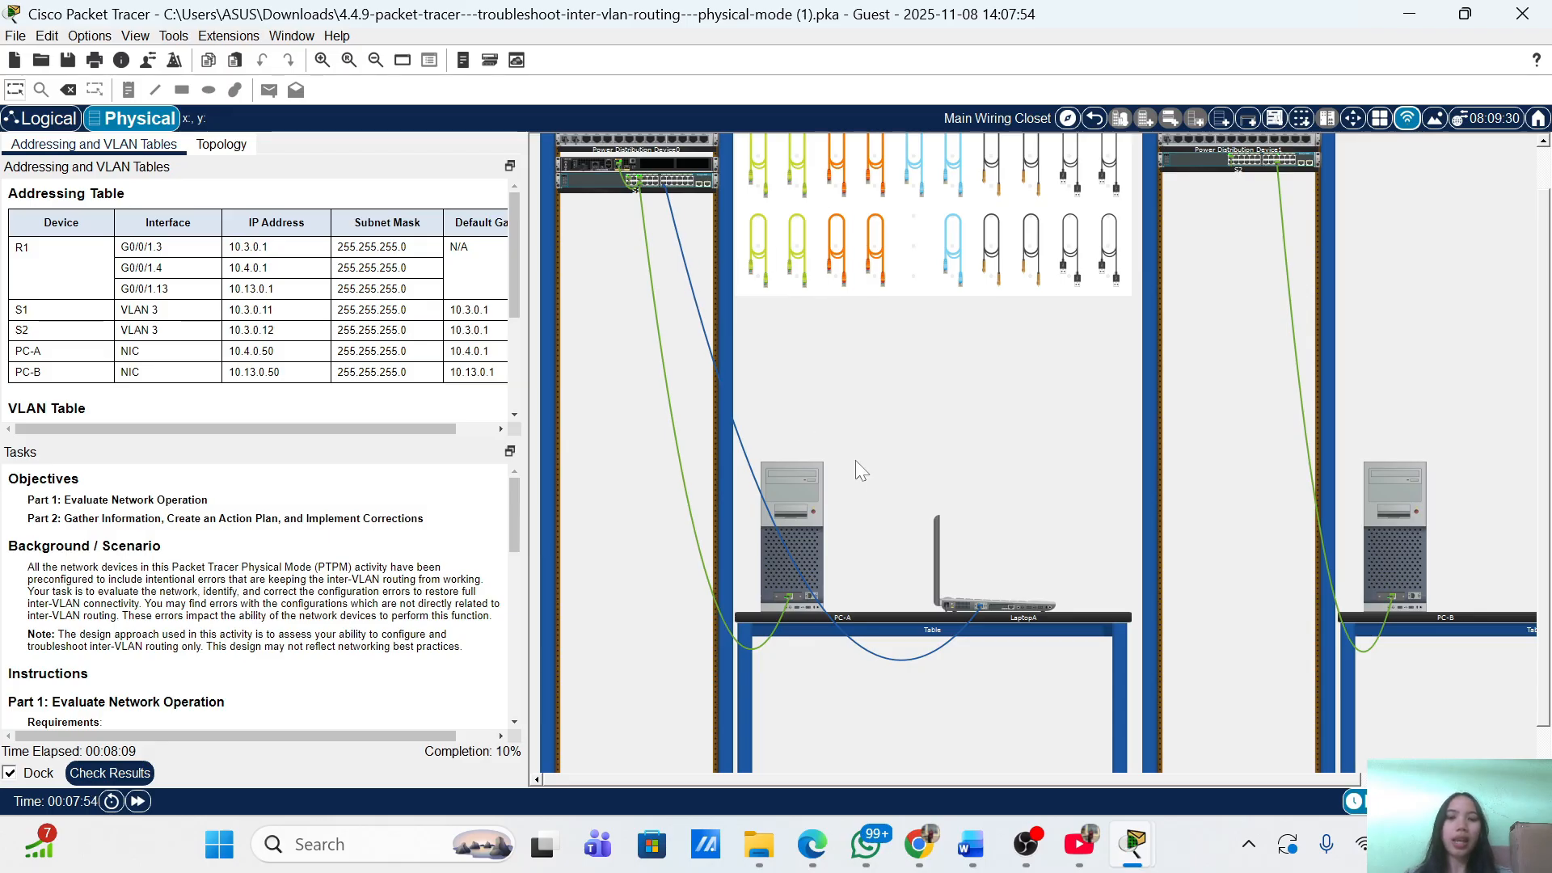
Close the old R1 session and start a new LaptopA terminal with default settings.
left_click(1014, 608)
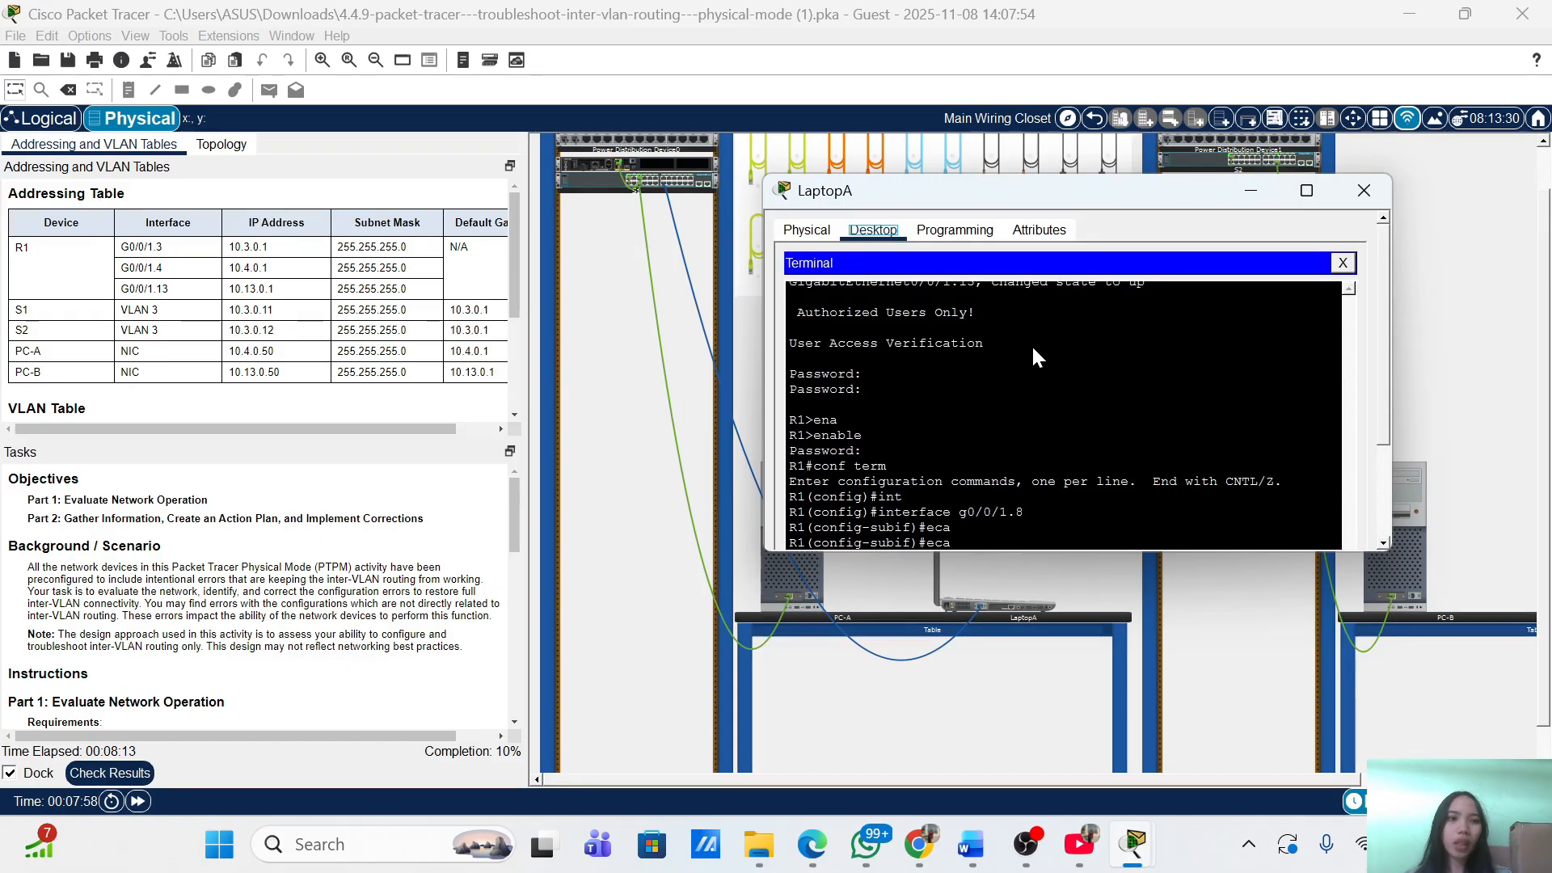
left_click(1343, 265)
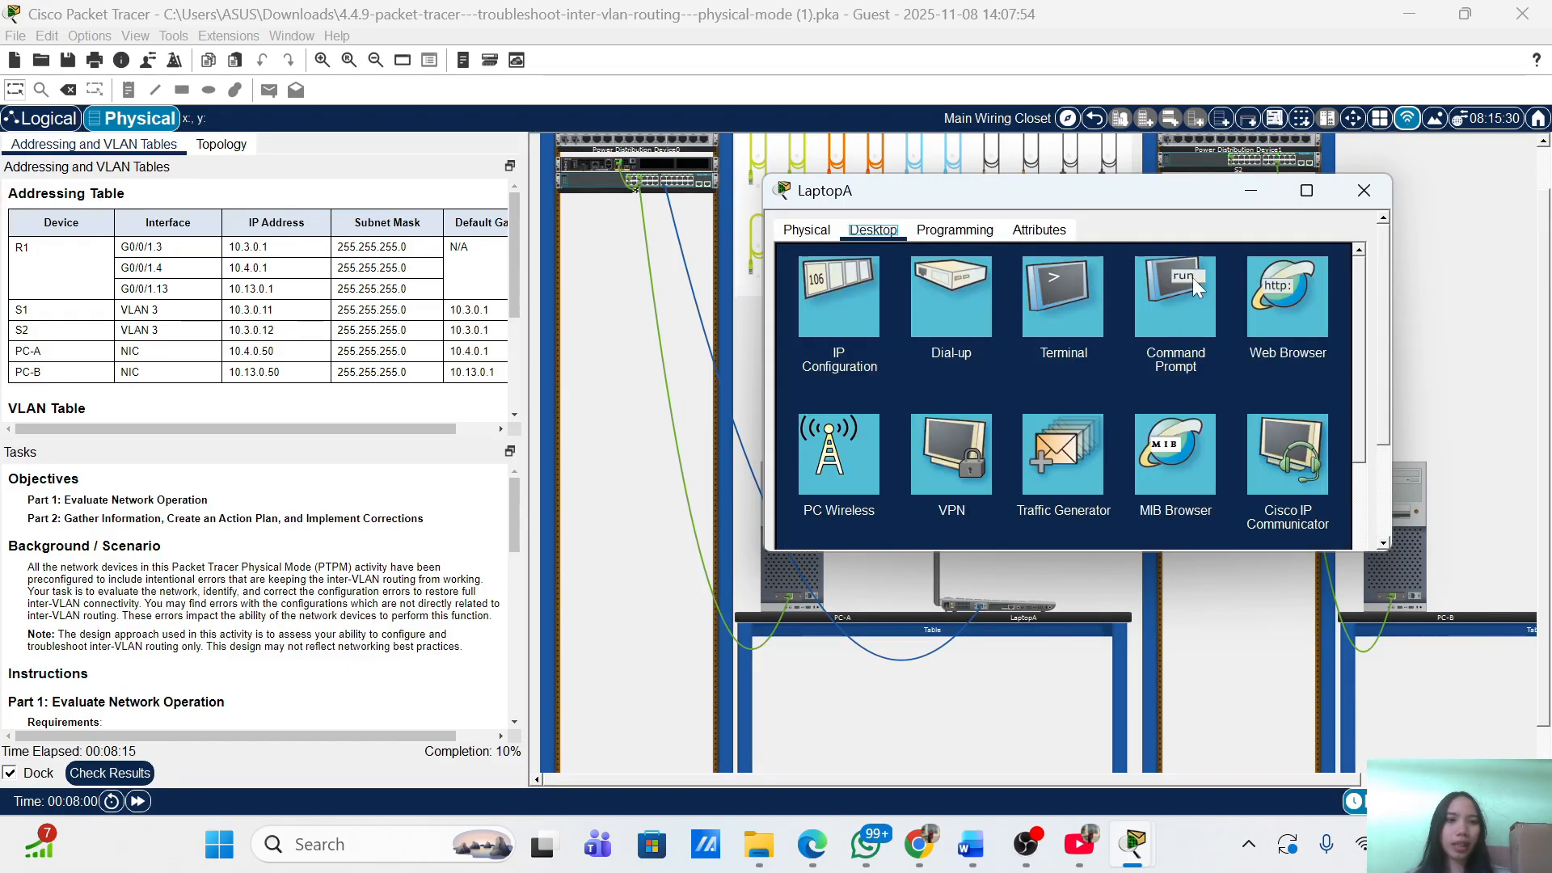
left_click(1061, 288)
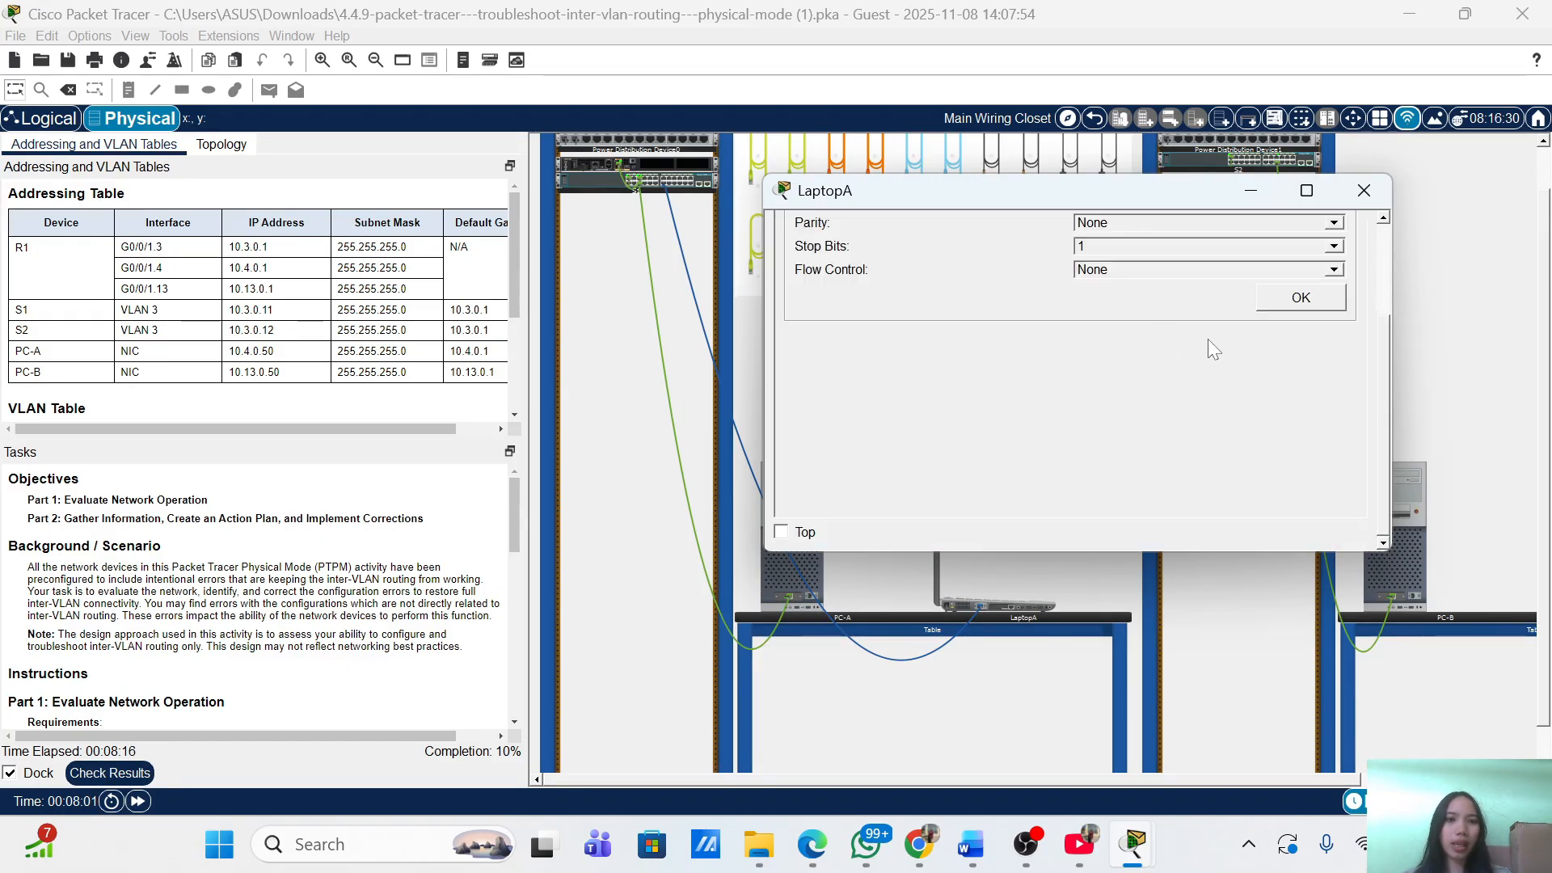
left_click(1297, 295)
Log in to S1 with the console password and enter privileged mode with the enable password.
key("Return")
key("Return")
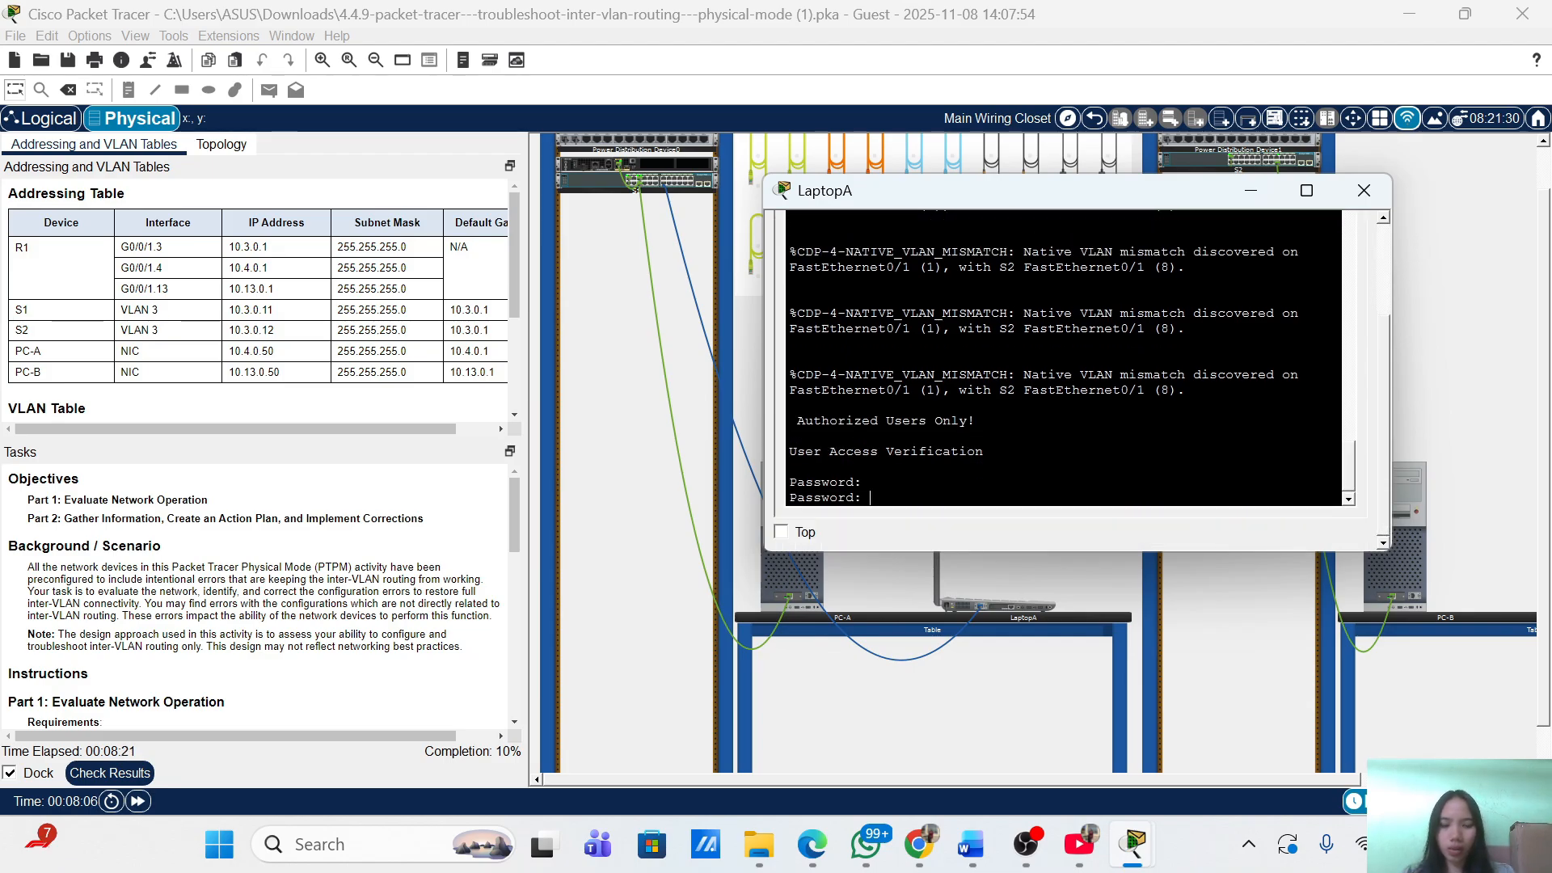
key("Return")
key("Return")
type("ena")
key("Return")
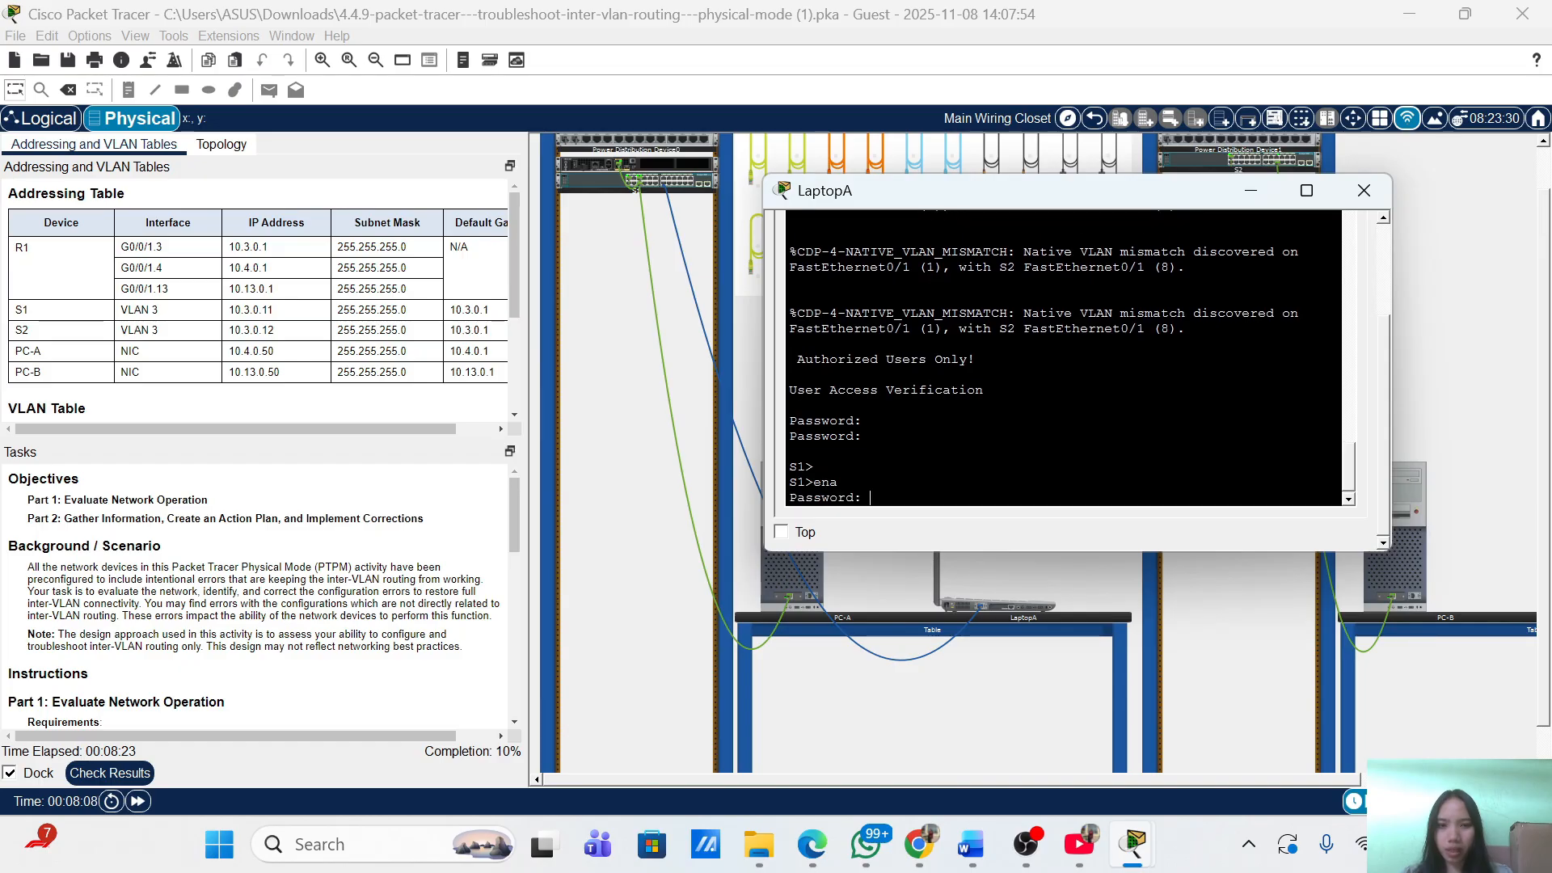
key("Return")
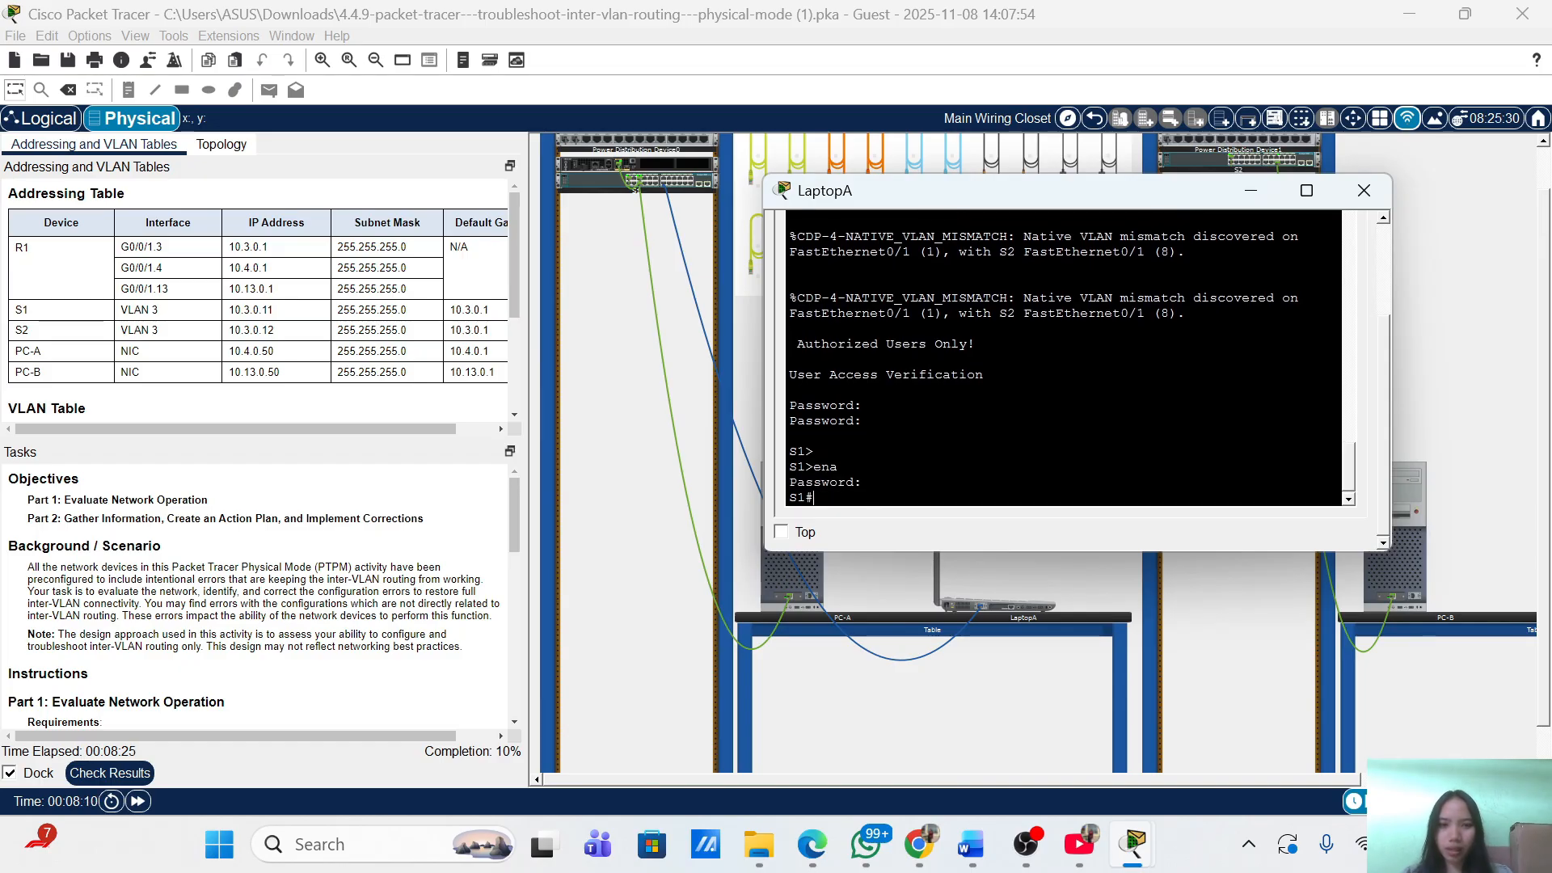
key("Return")
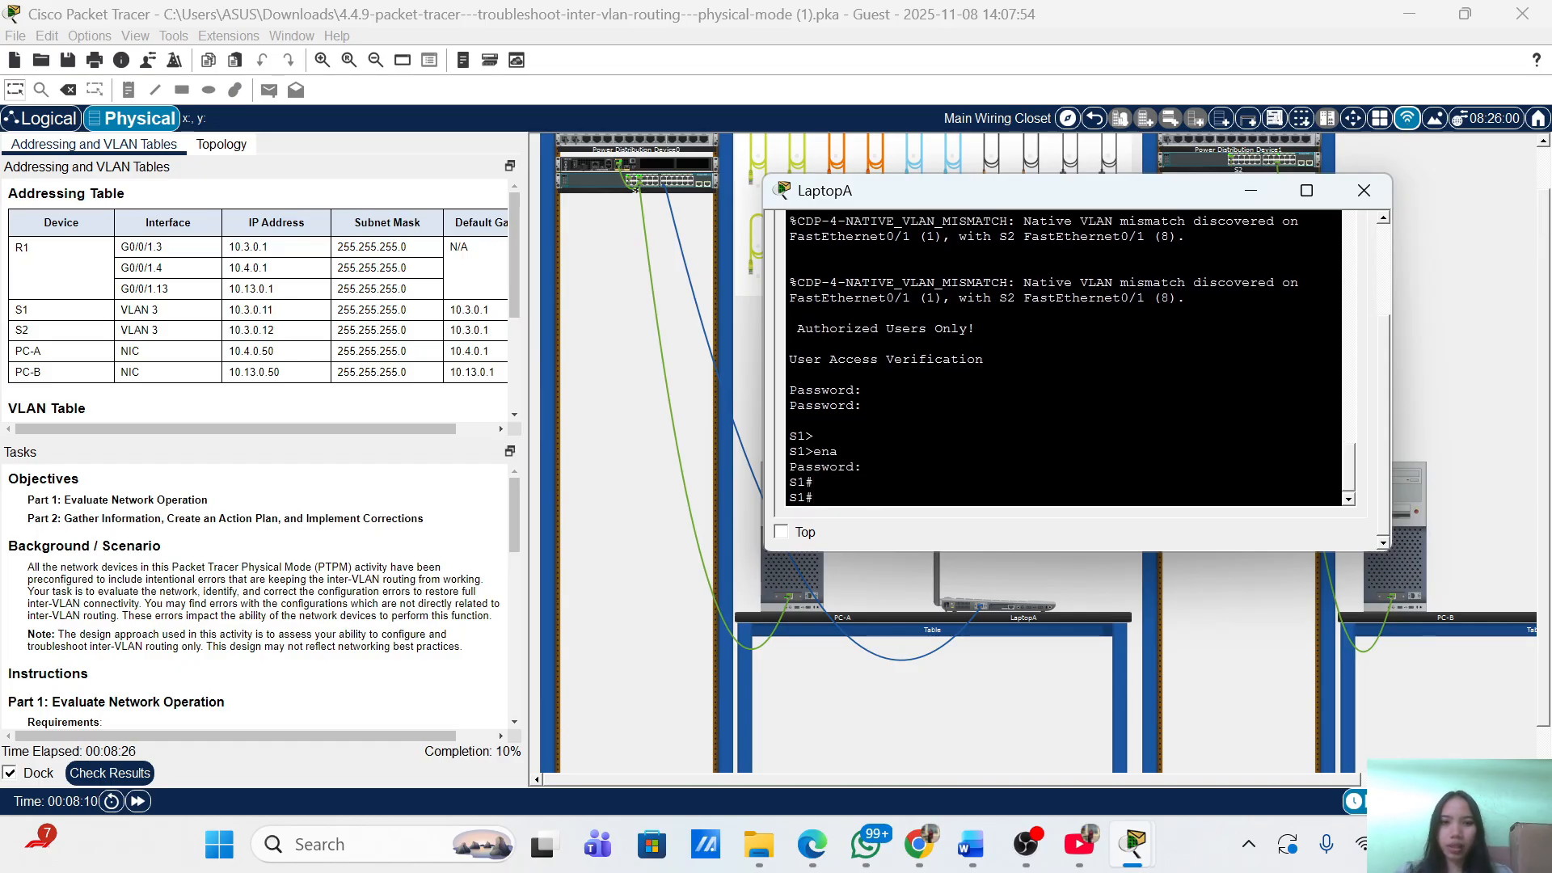
Check the 1/10 score on the Assessment Items tab, then bring LaptopA's terminal forward.
left_click(125, 776)
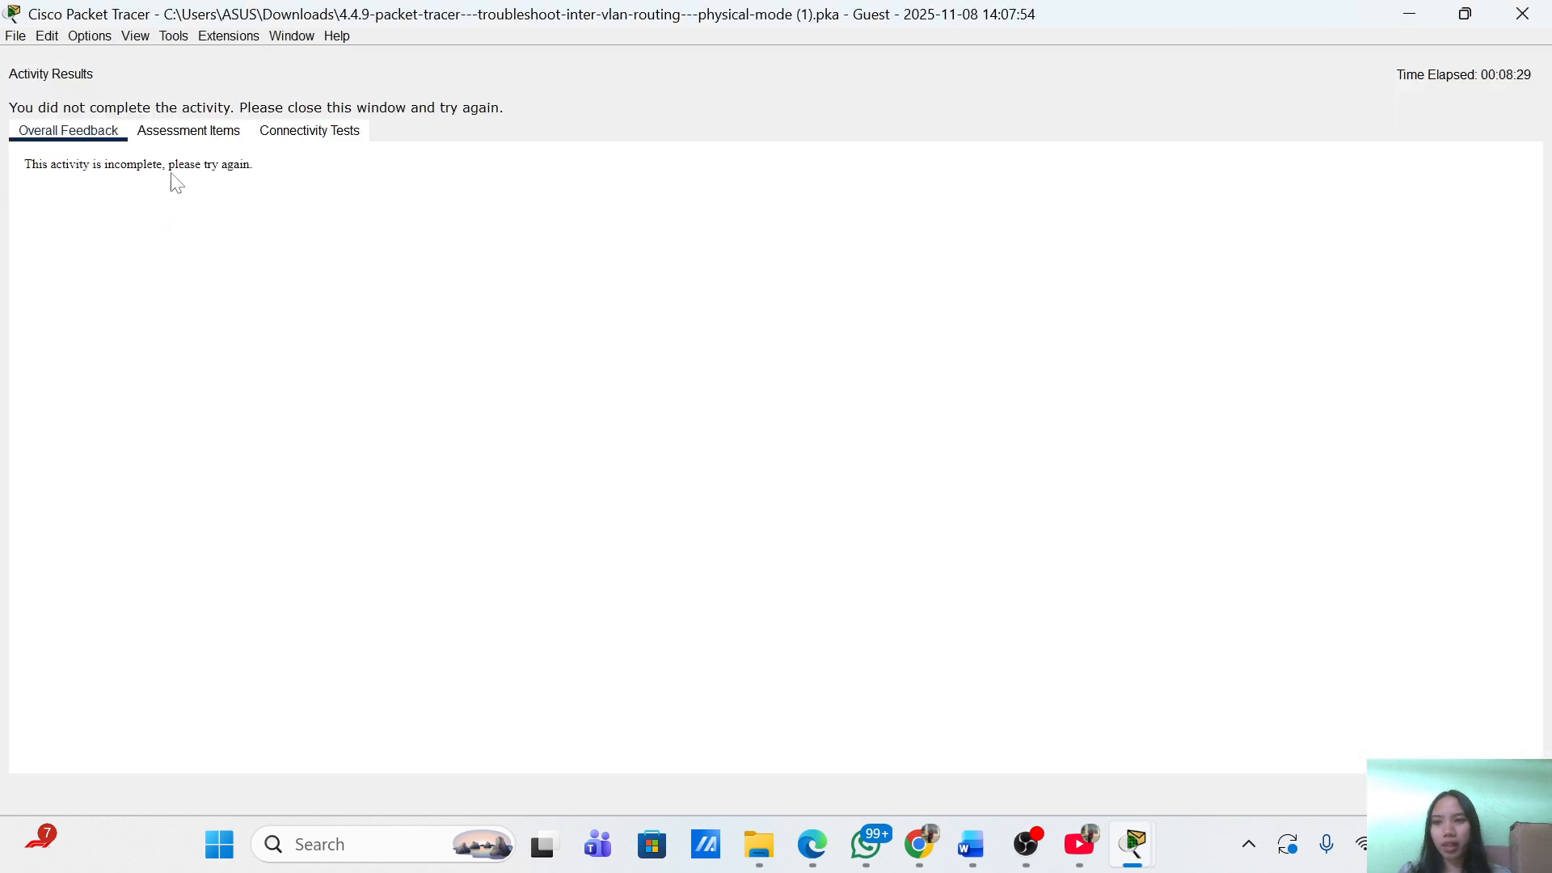
left_click(181, 138)
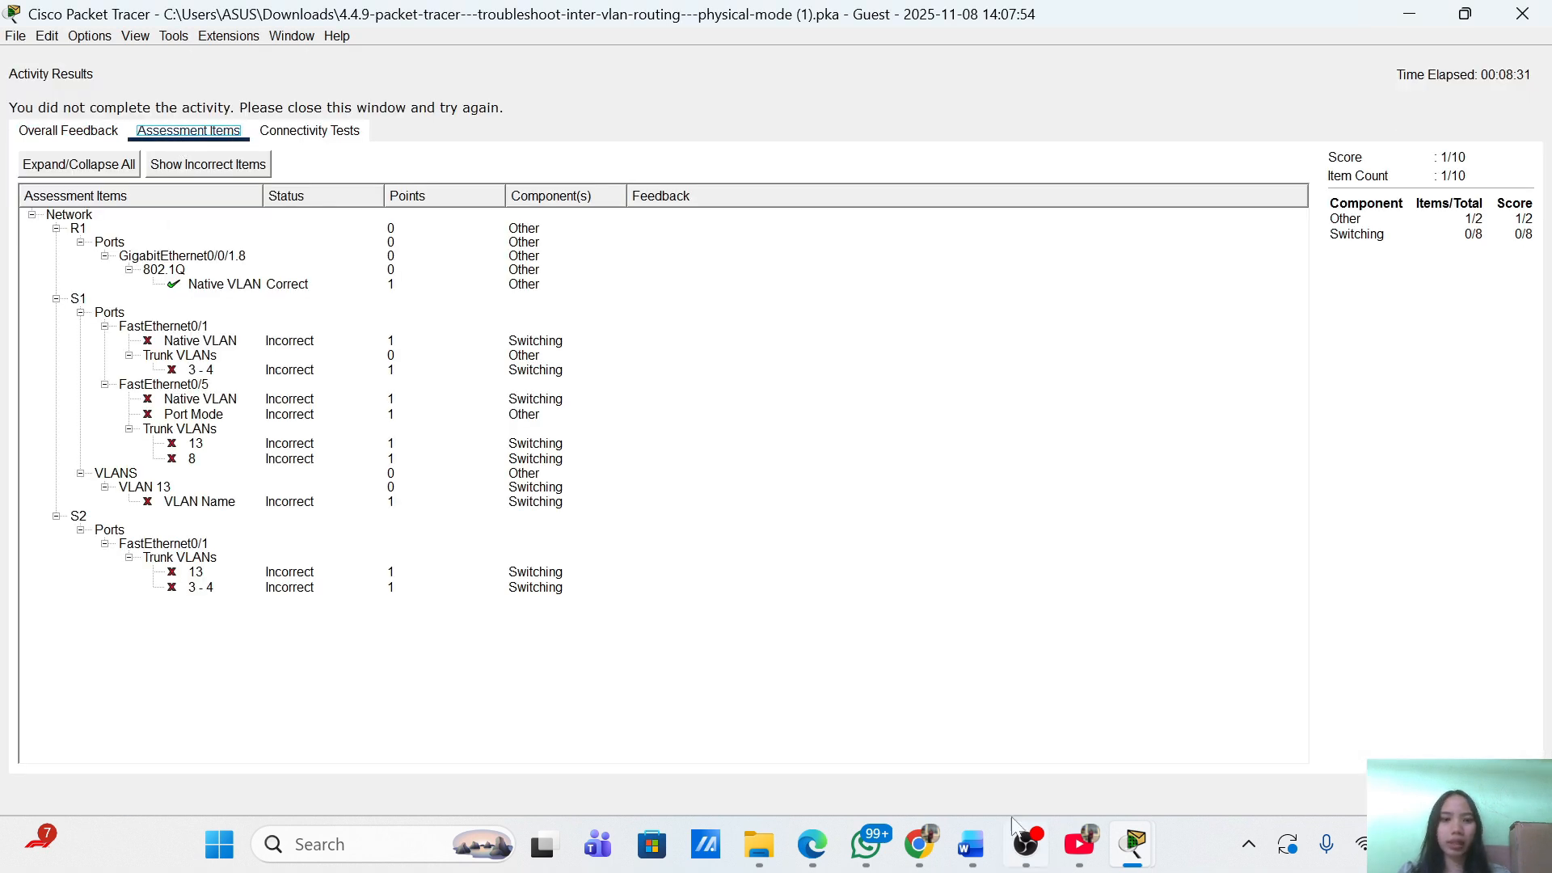
mouse_move(1135, 840)
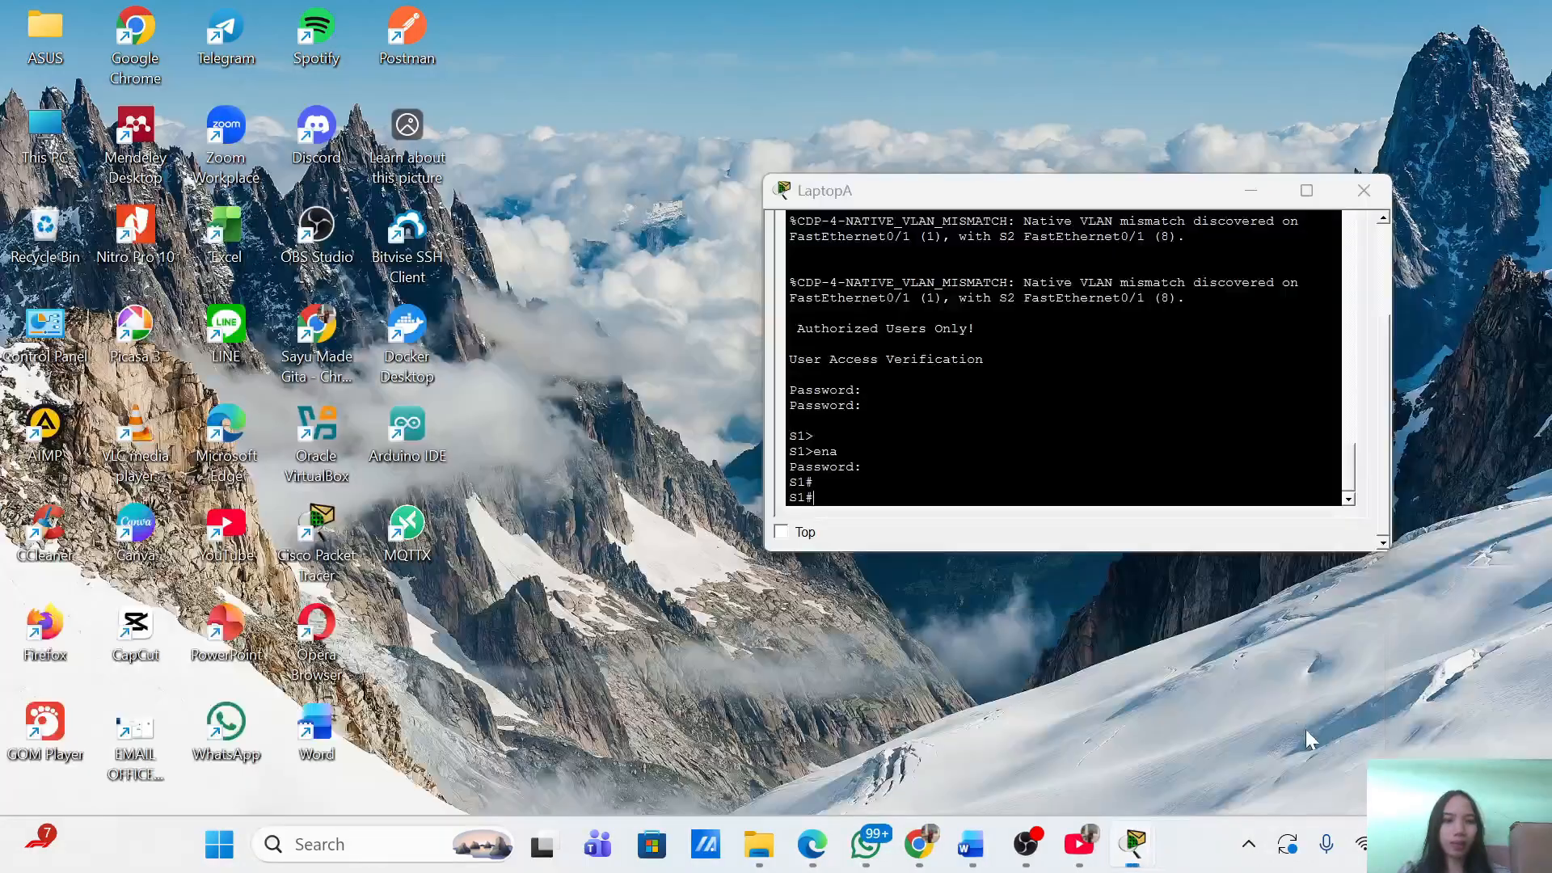
left_click(1304, 726)
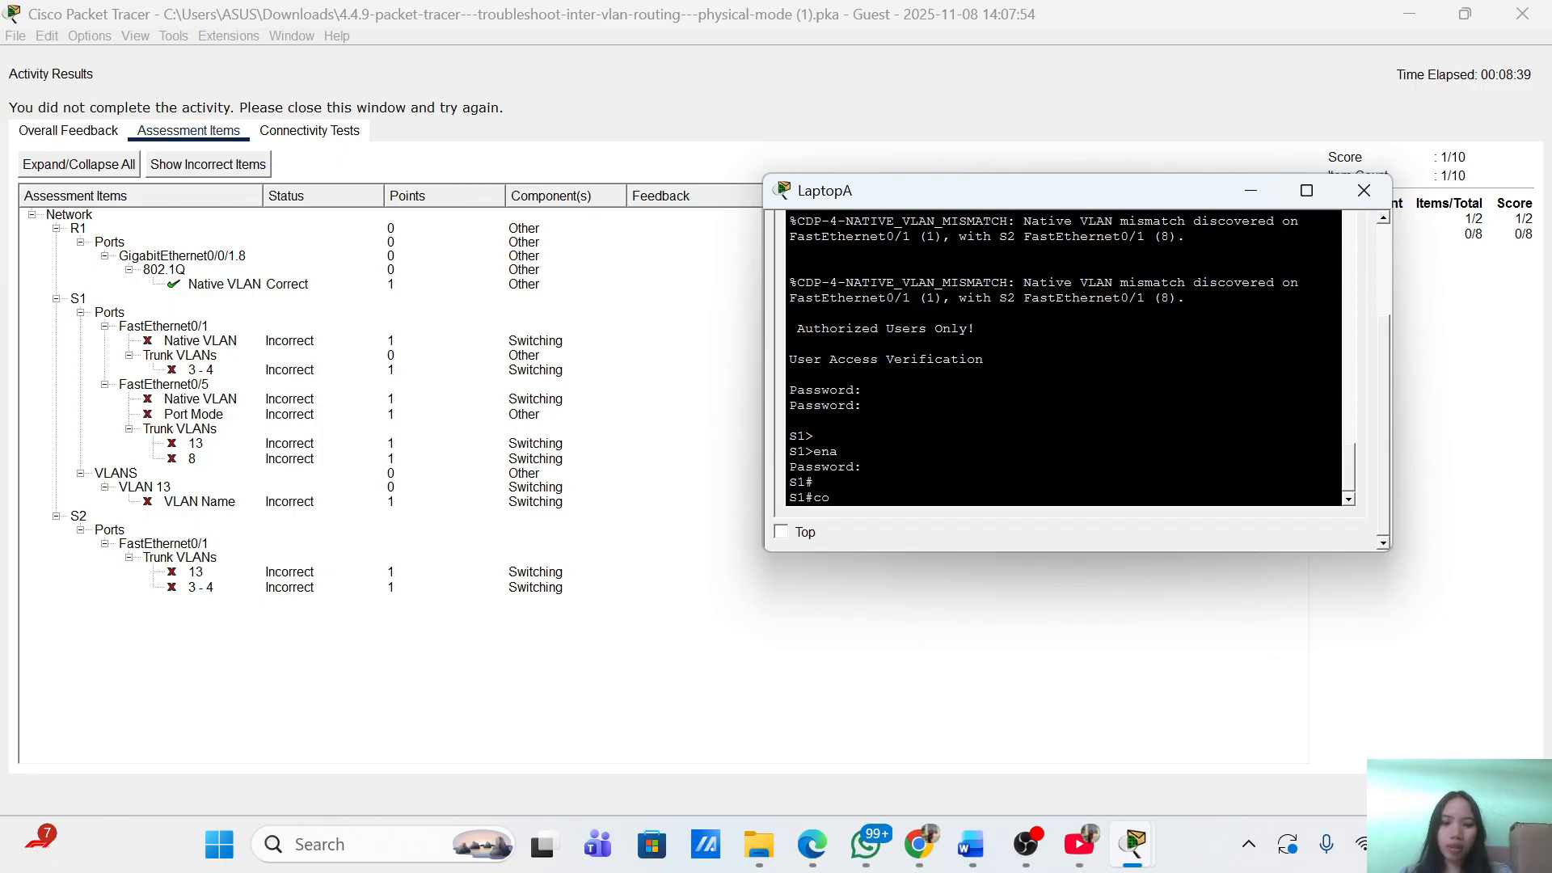
From global configuration on S1, reset FastEthernet0/5 with 'default interface f0/5'.
type("nf term")
key("Return")
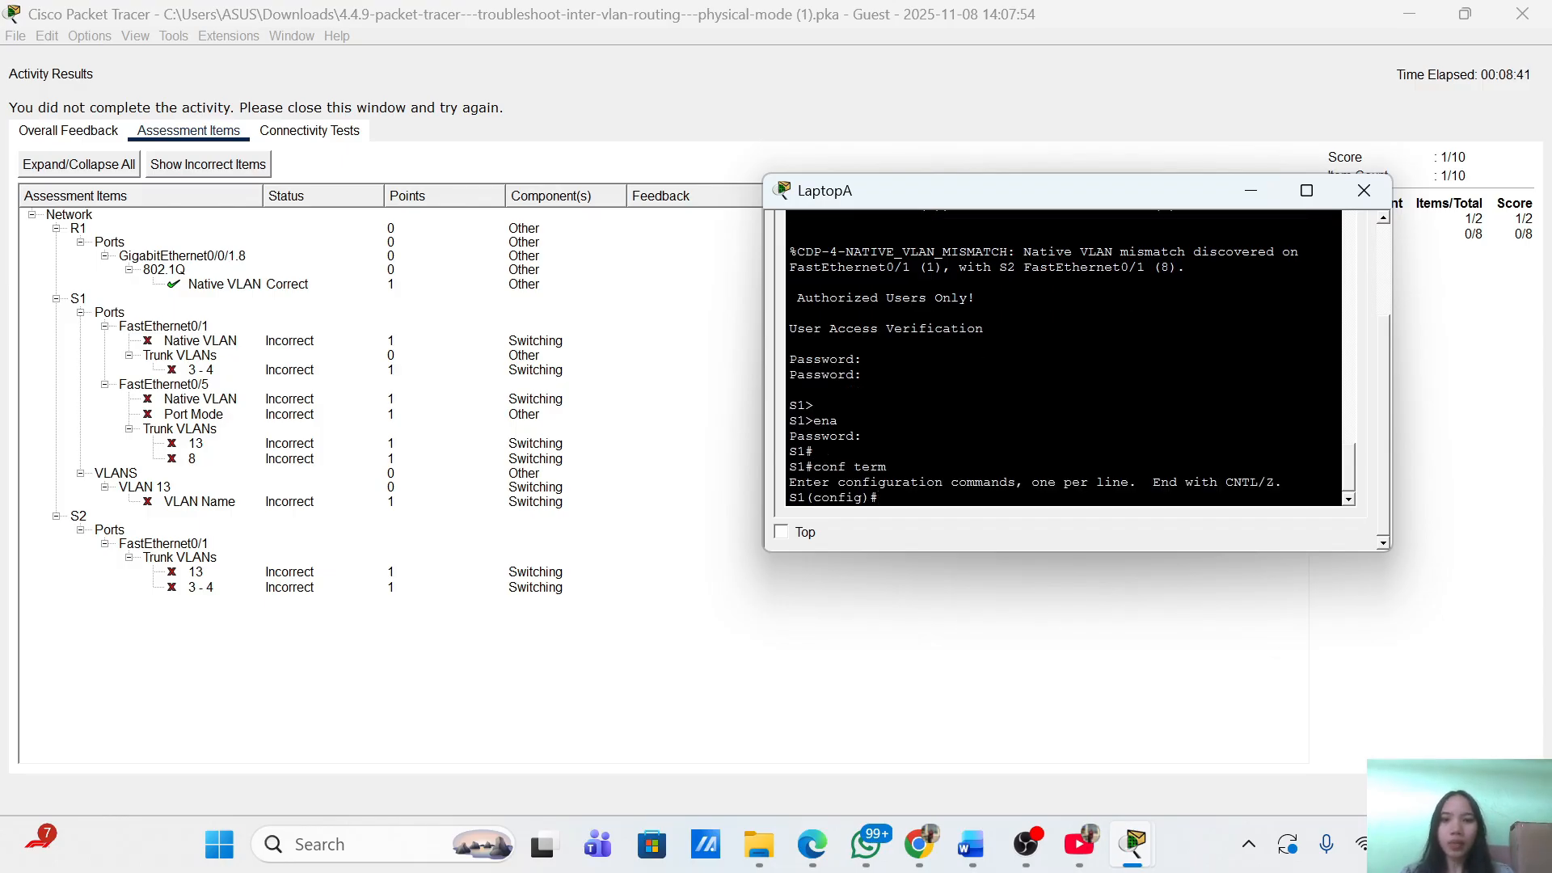
type("defa")
key("Tab")
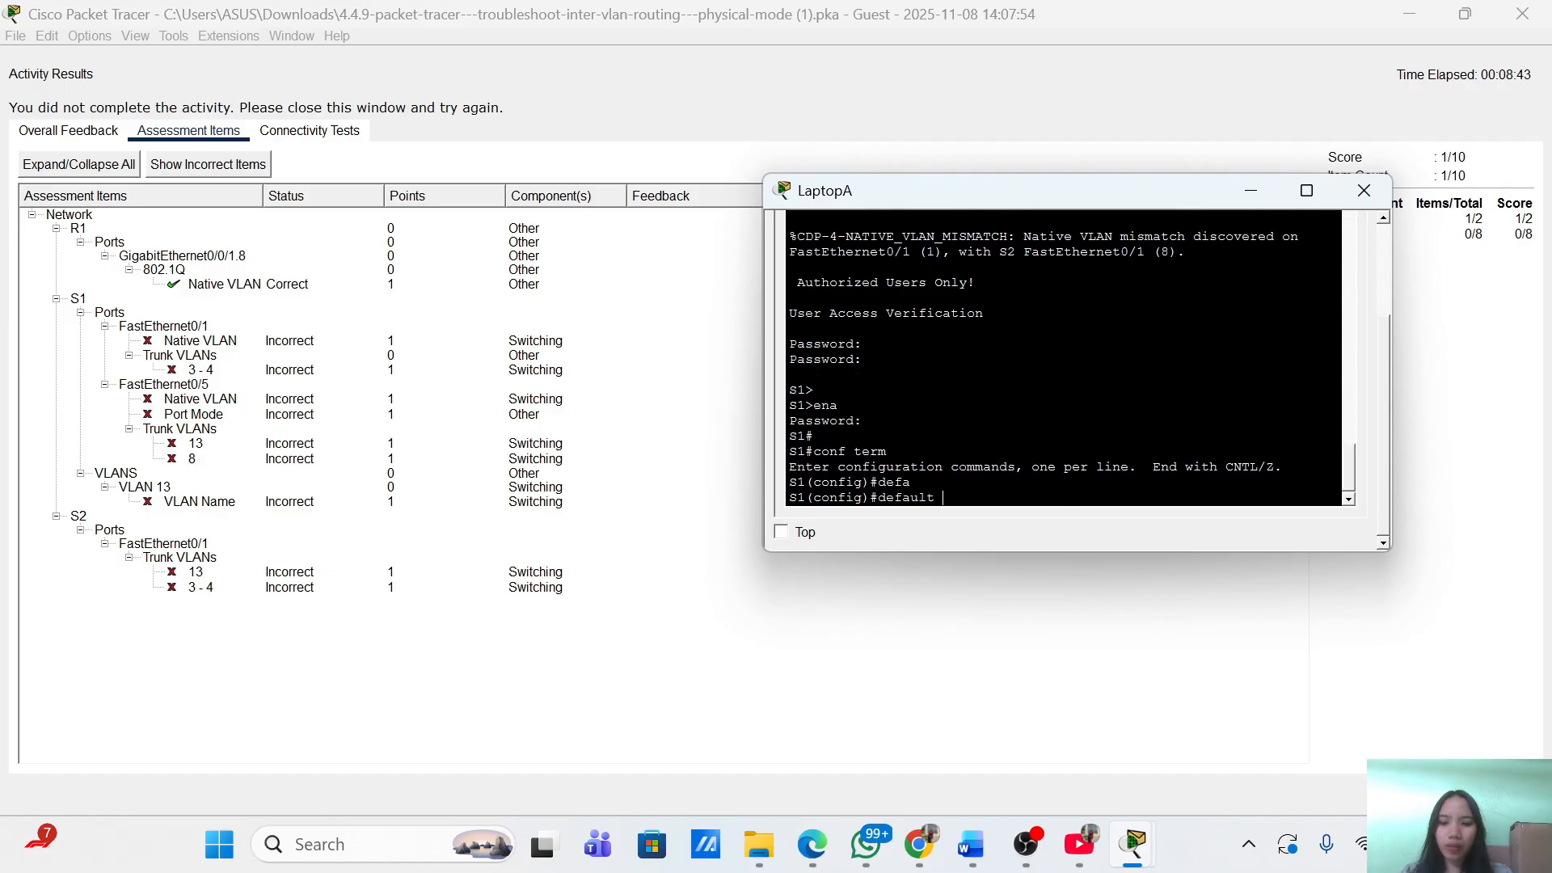
type("in")
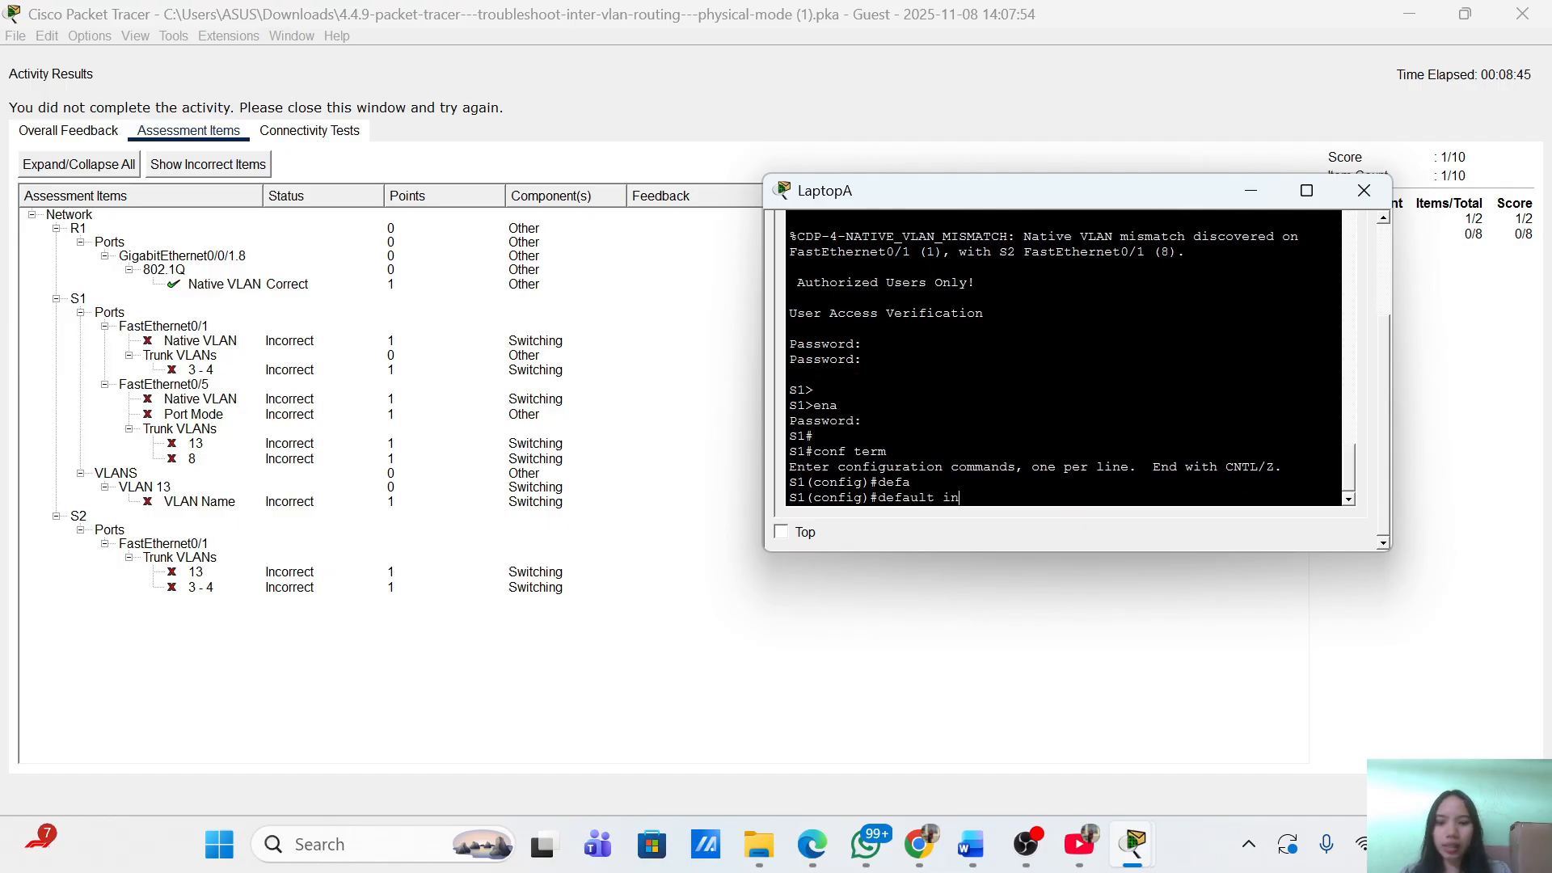
type("t")
key("Tab")
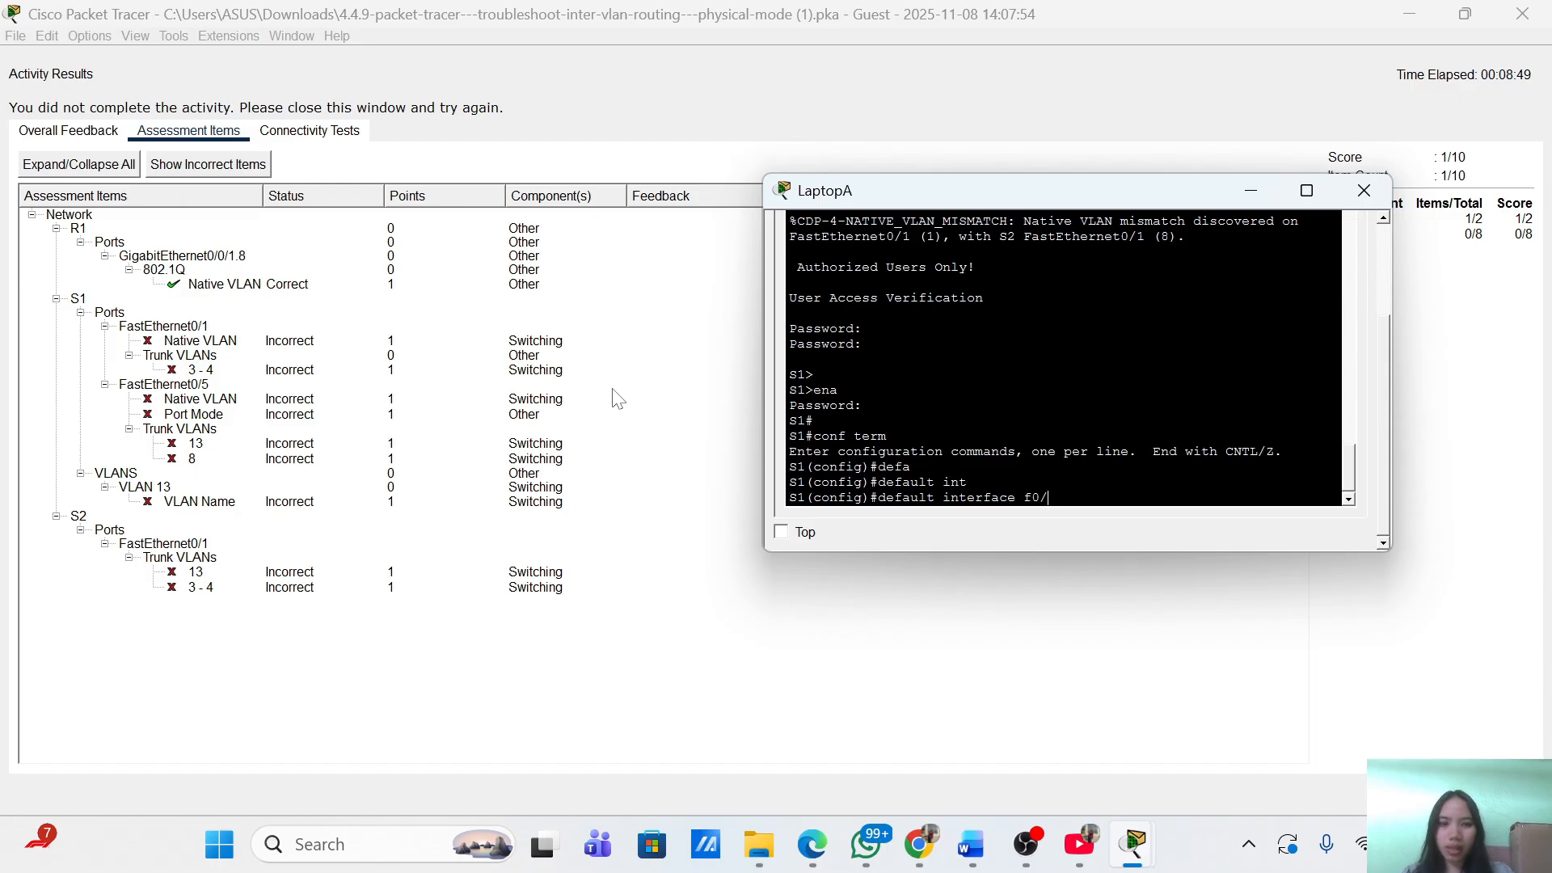
type("f0/5")
key("Return")
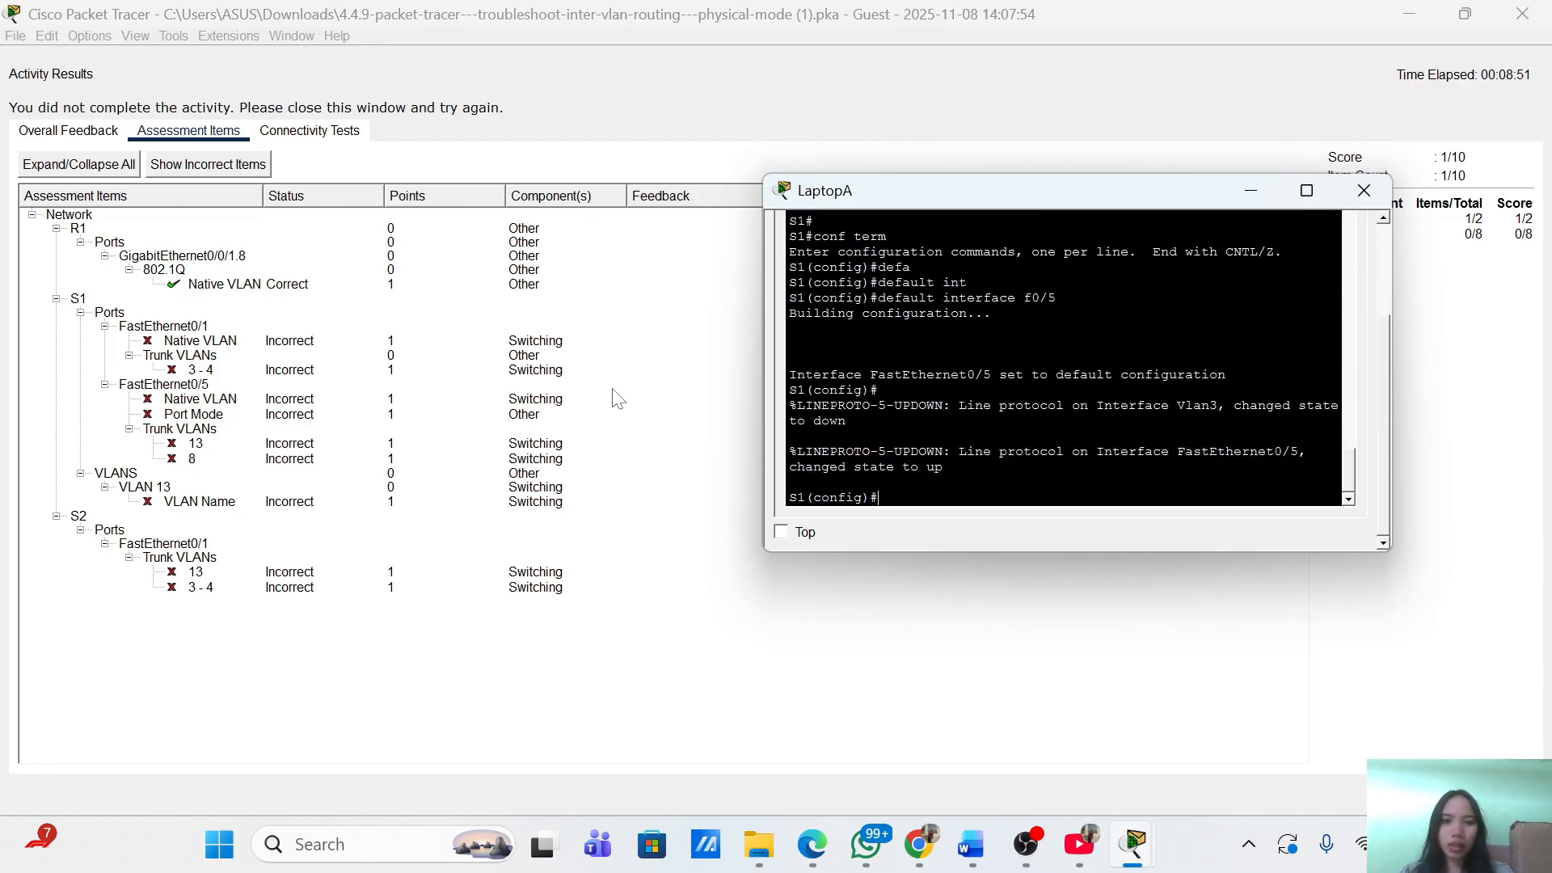
Enter interface F0/5 and set it to switchport mode trunk.
type("nt")
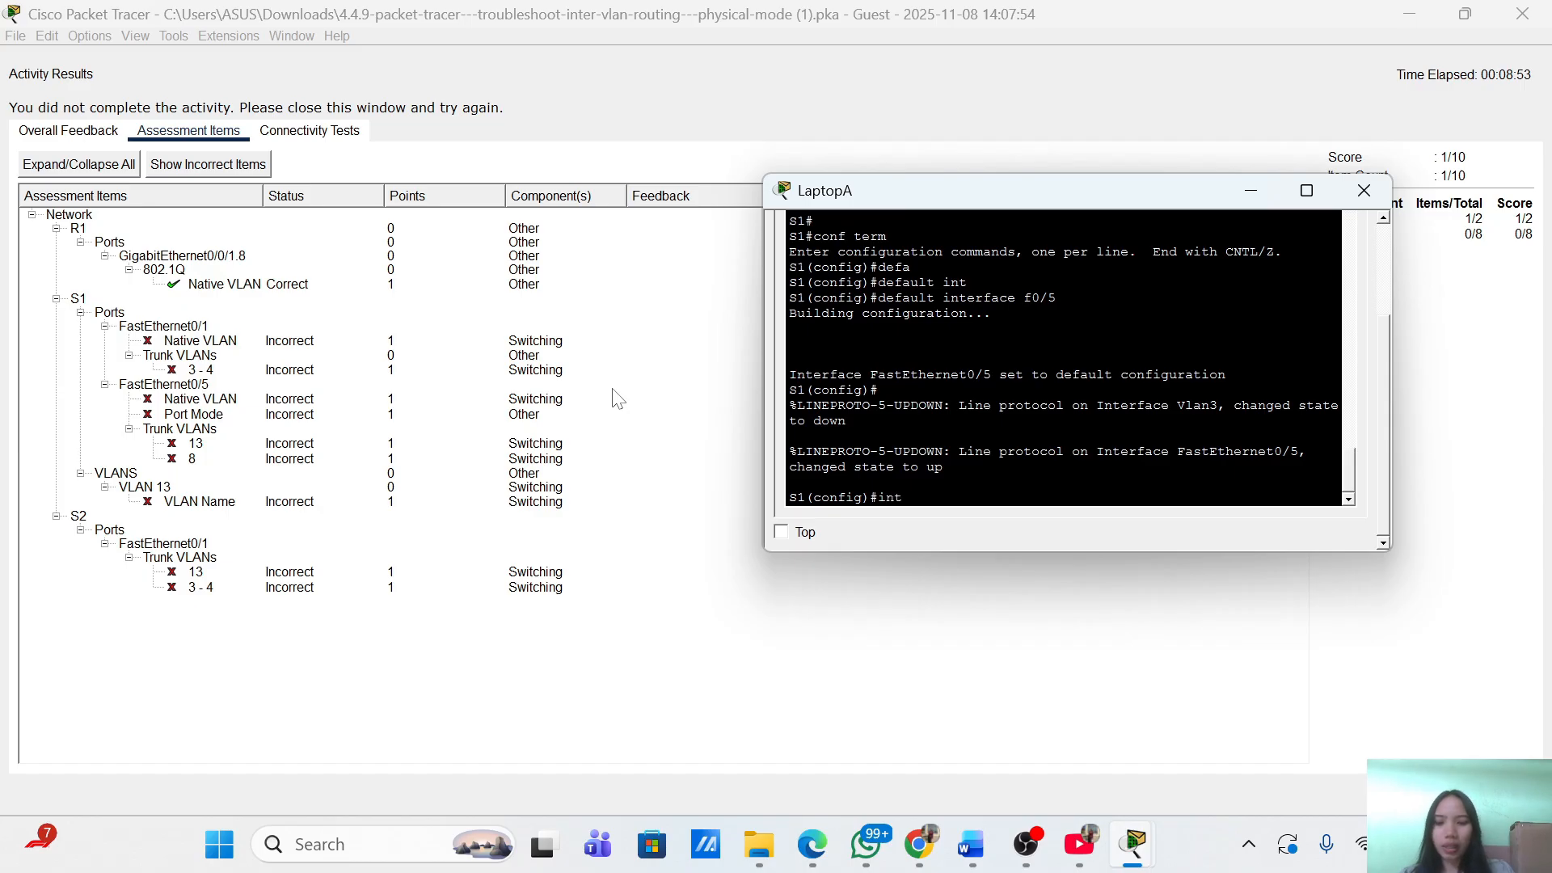
key("Tab")
type("g")
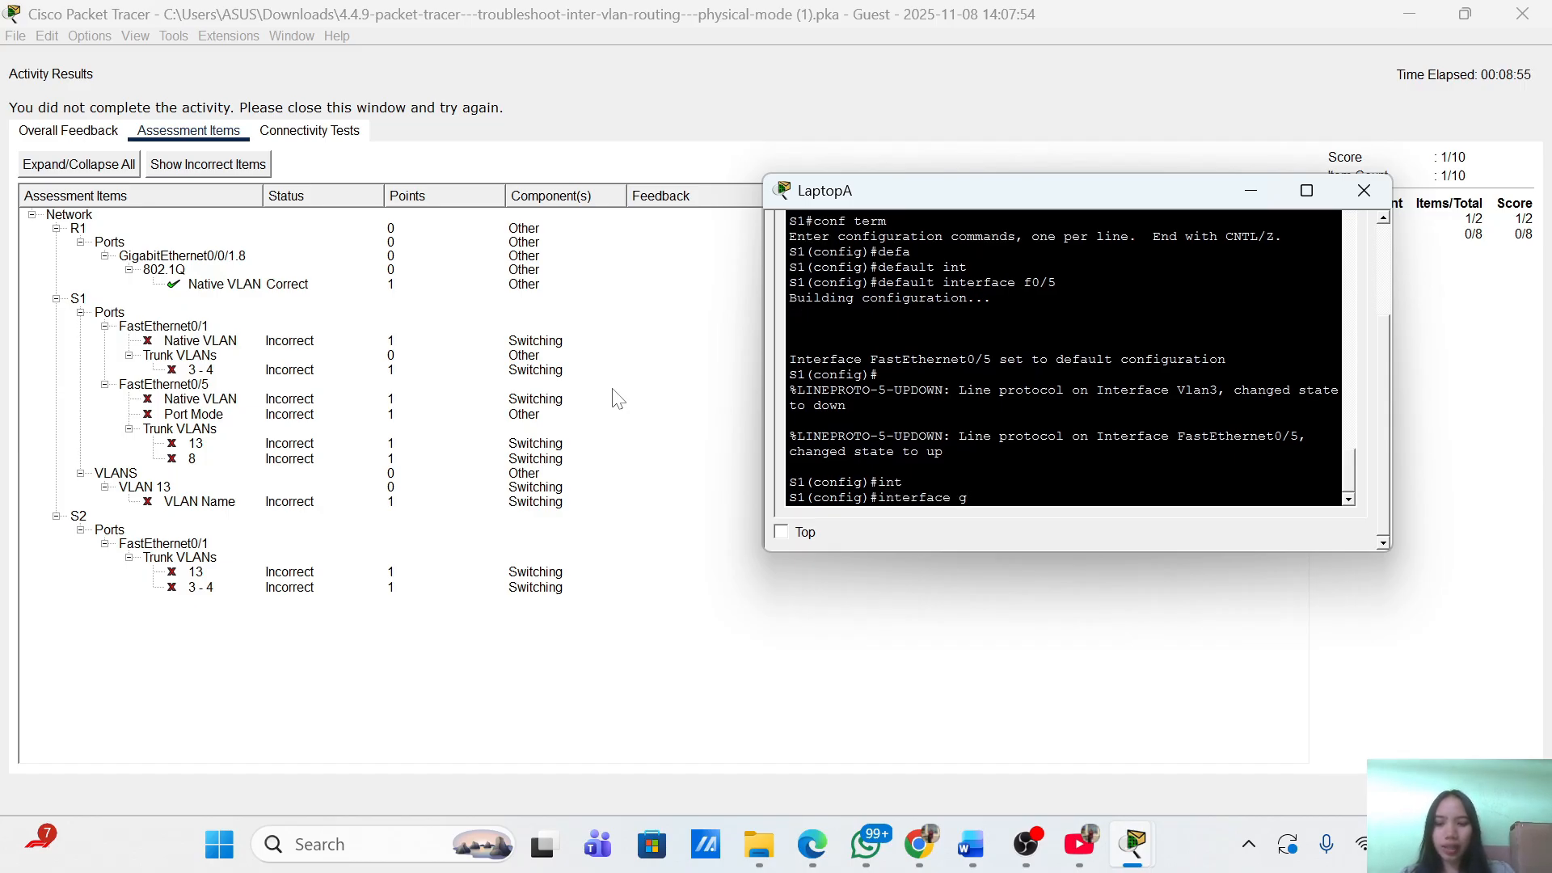
key("BackSpace")
type("f0/")
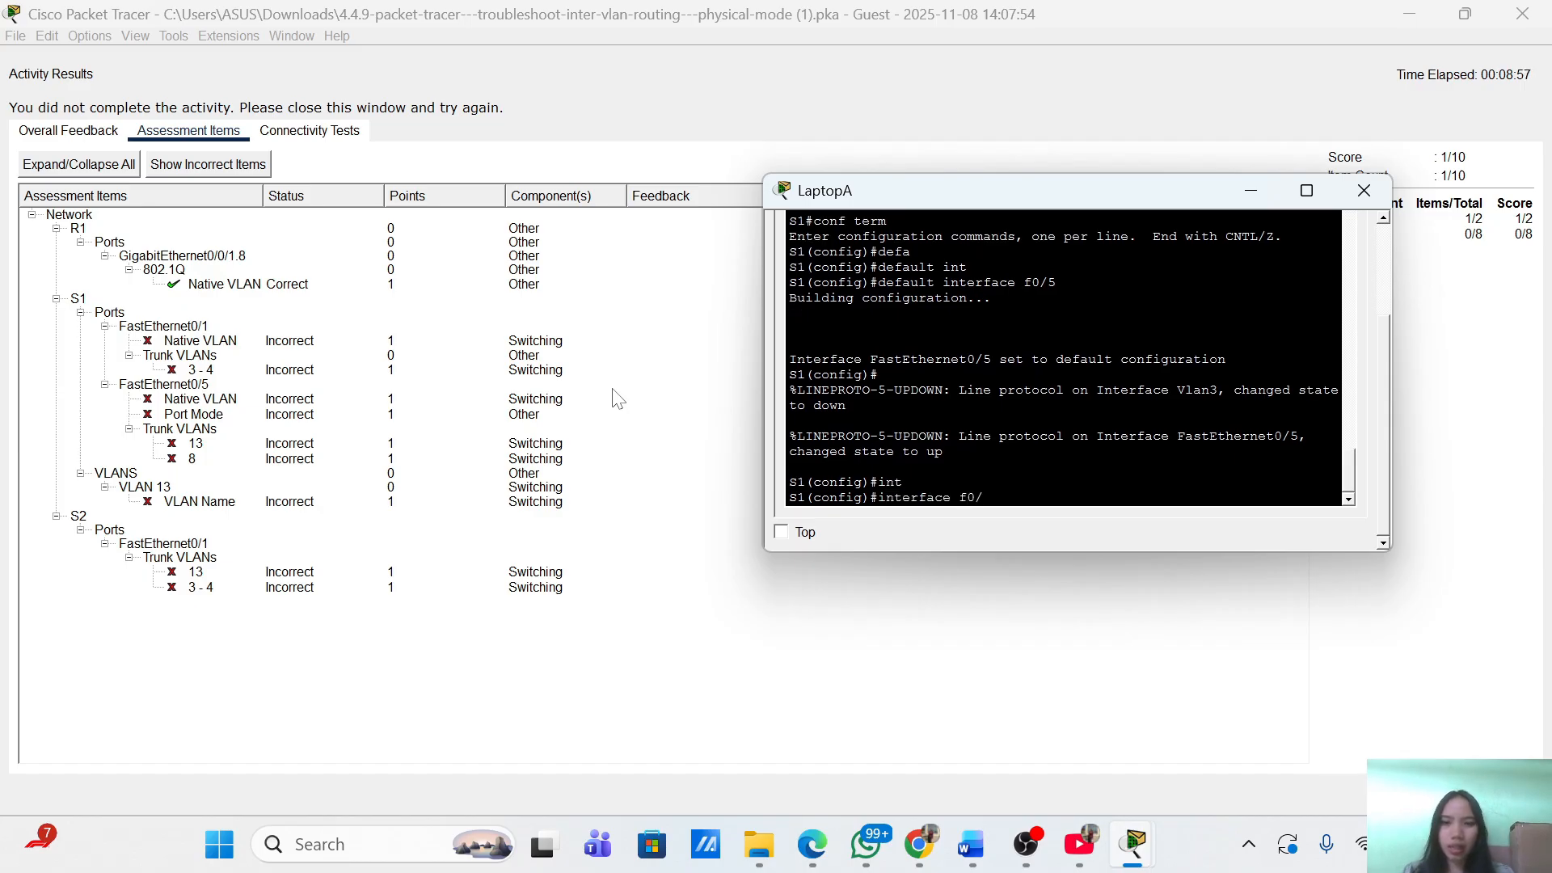
type("5")
key("Return")
type("swi")
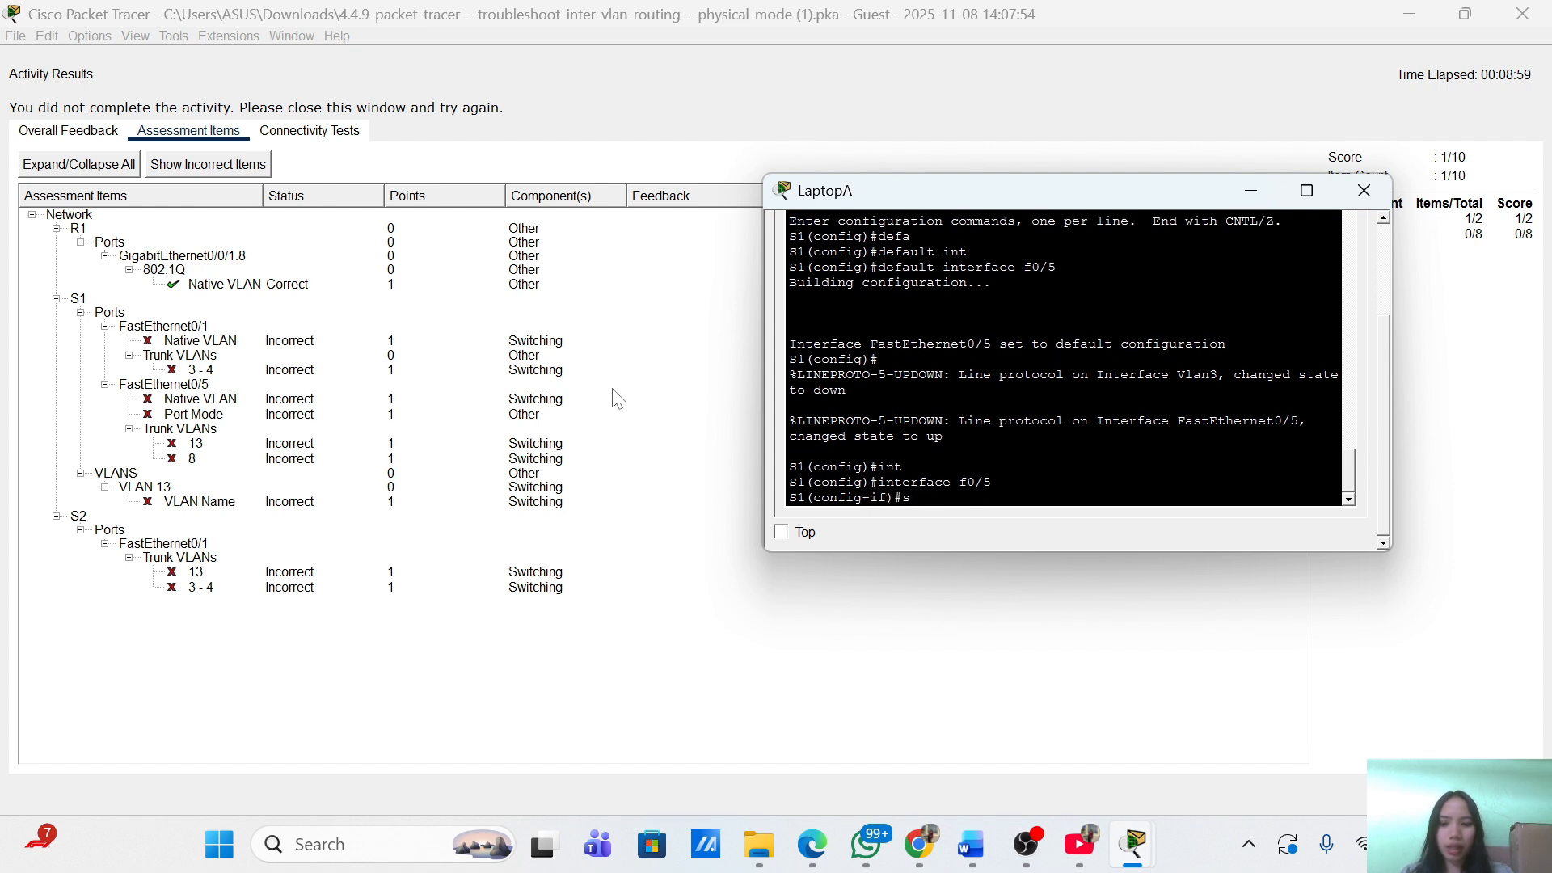
key("Tab")
type("mod")
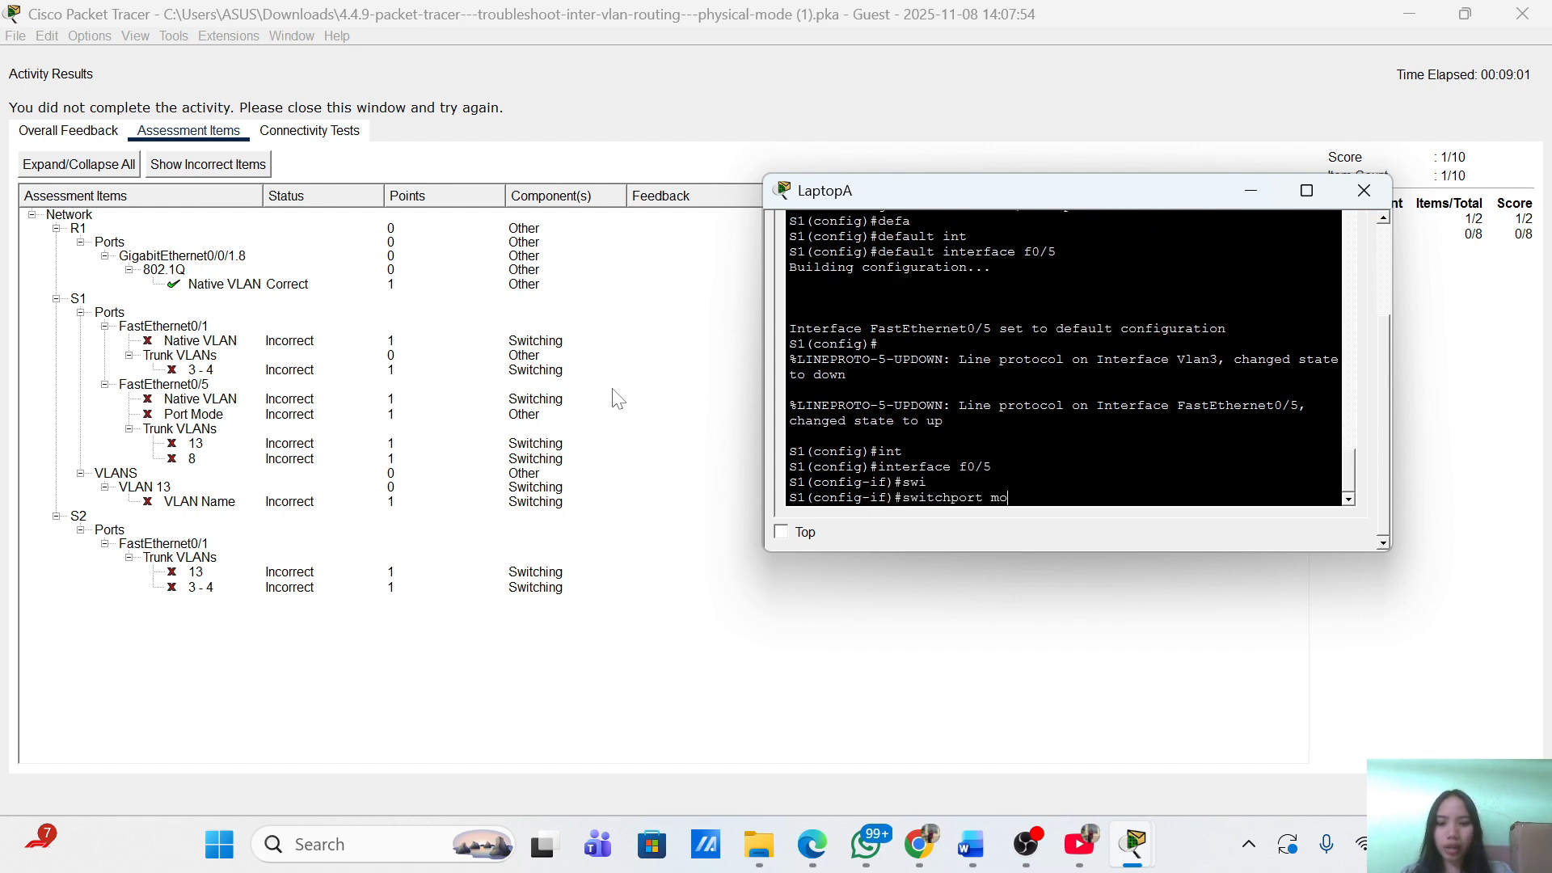
key("Tab")
type("ac")
key("Tab")
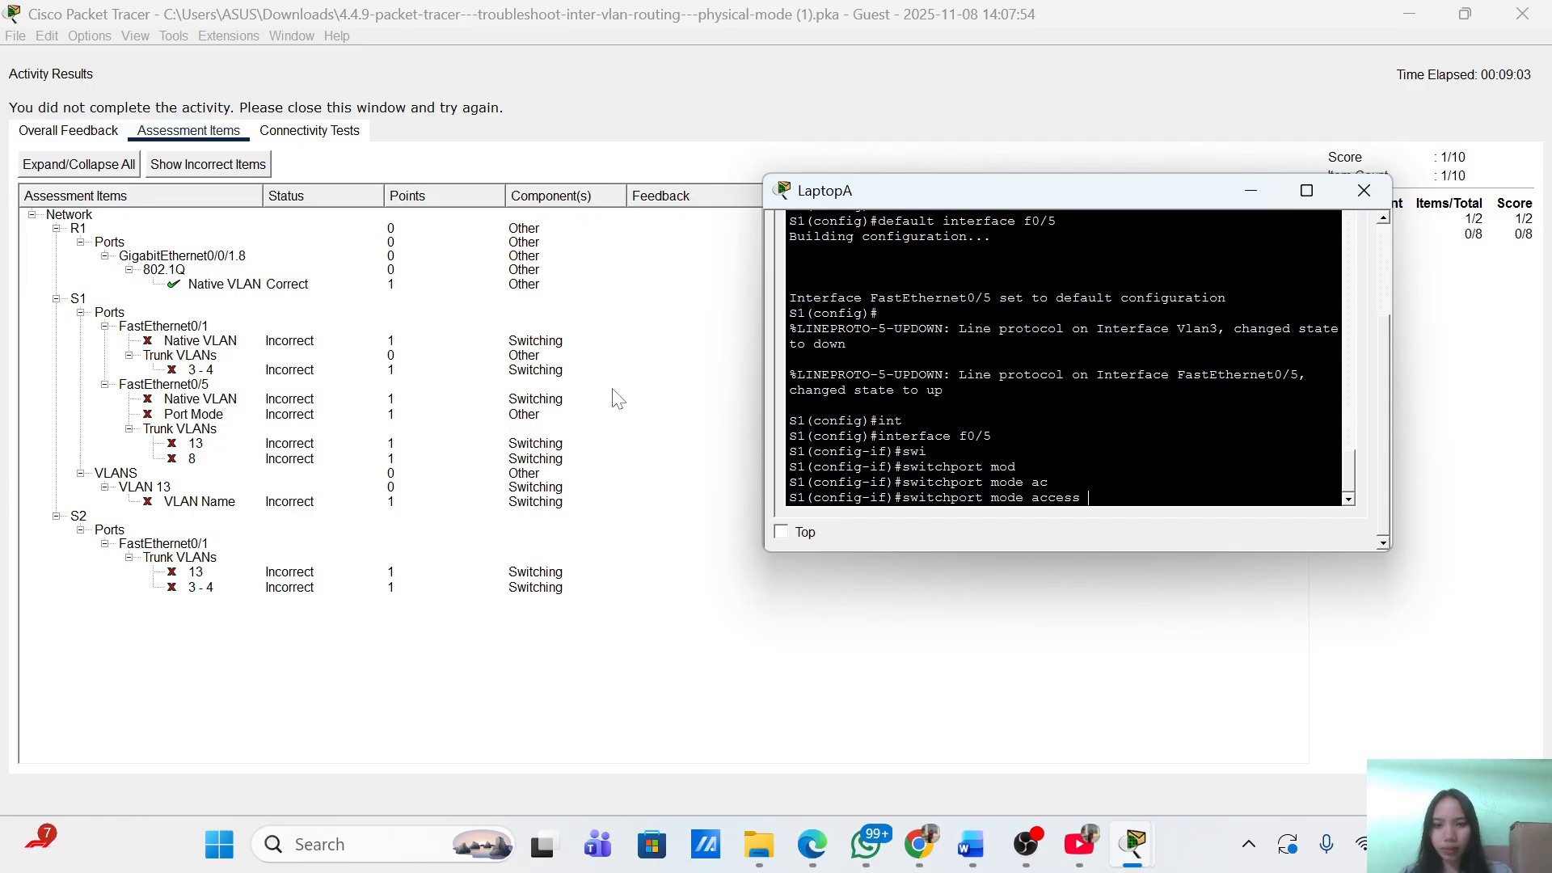
key("BackSpace")
key("BackSpace")
key("BackSpace")
key("BackSpace")
key("BackSpace")
type("tr")
key("Tab")
key("Return")
key("Return")
key("Return")
Set the trunk's native VLAN to 8.
type("s")
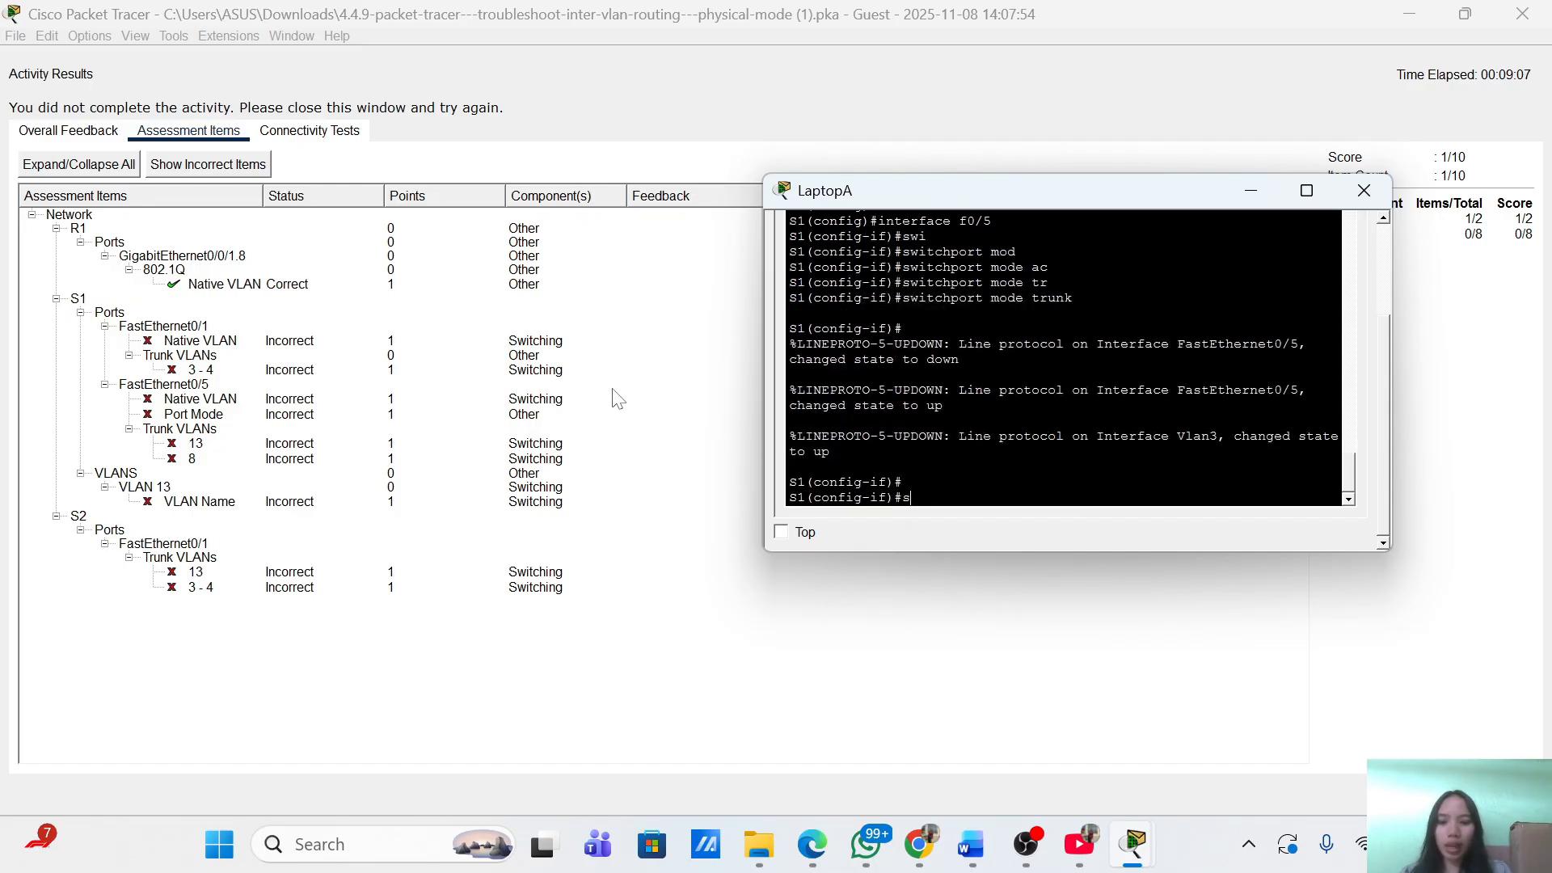
type("wi")
key("Tab")
type("tr")
key("Tab")
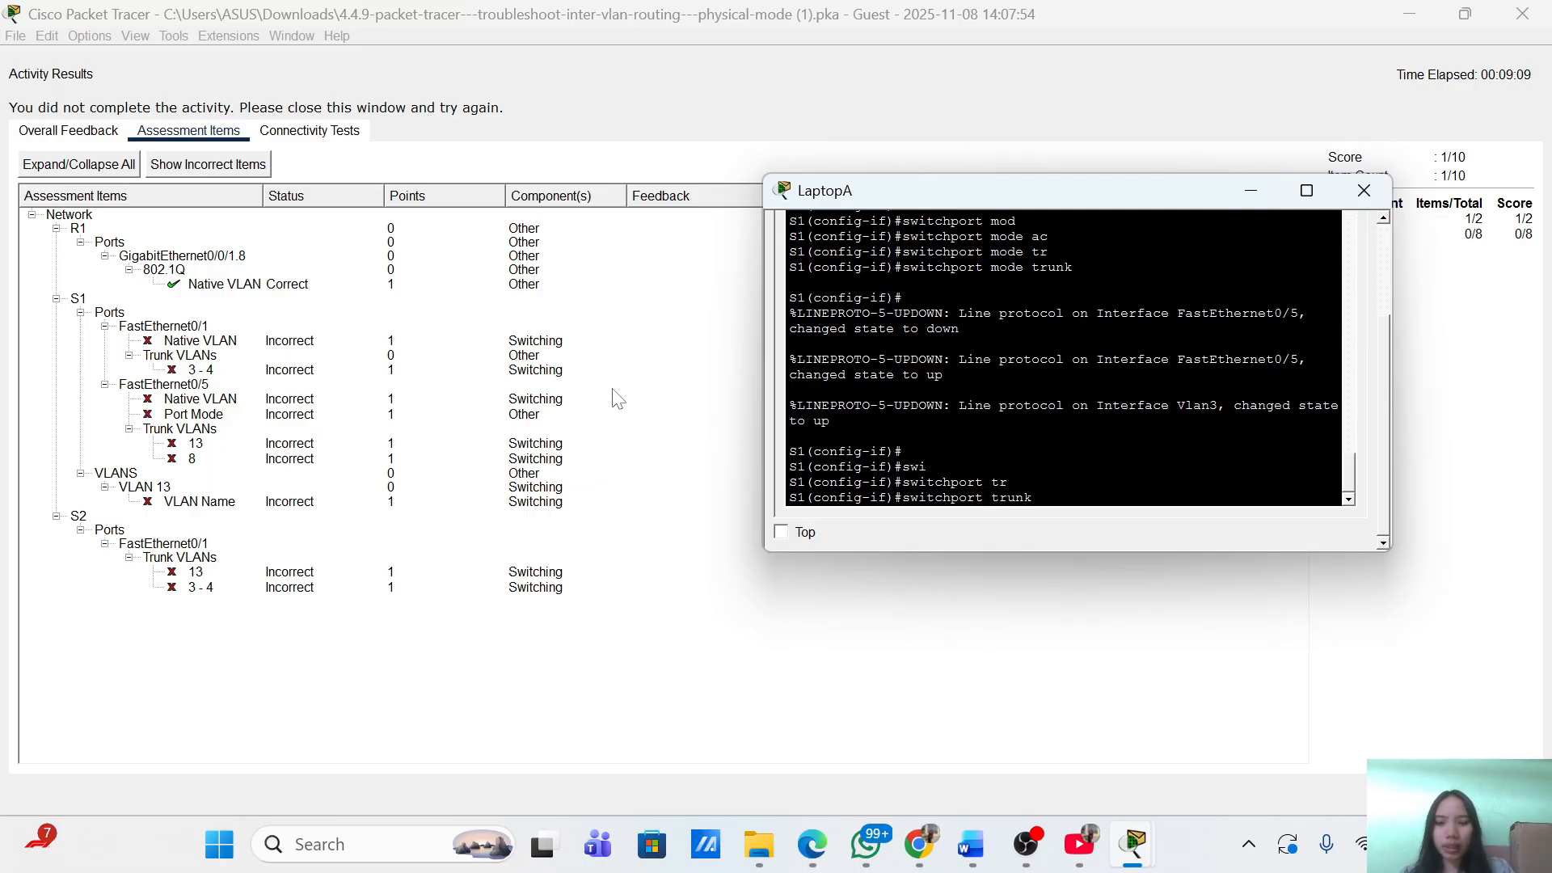
type("nat")
key("Tab")
type("v")
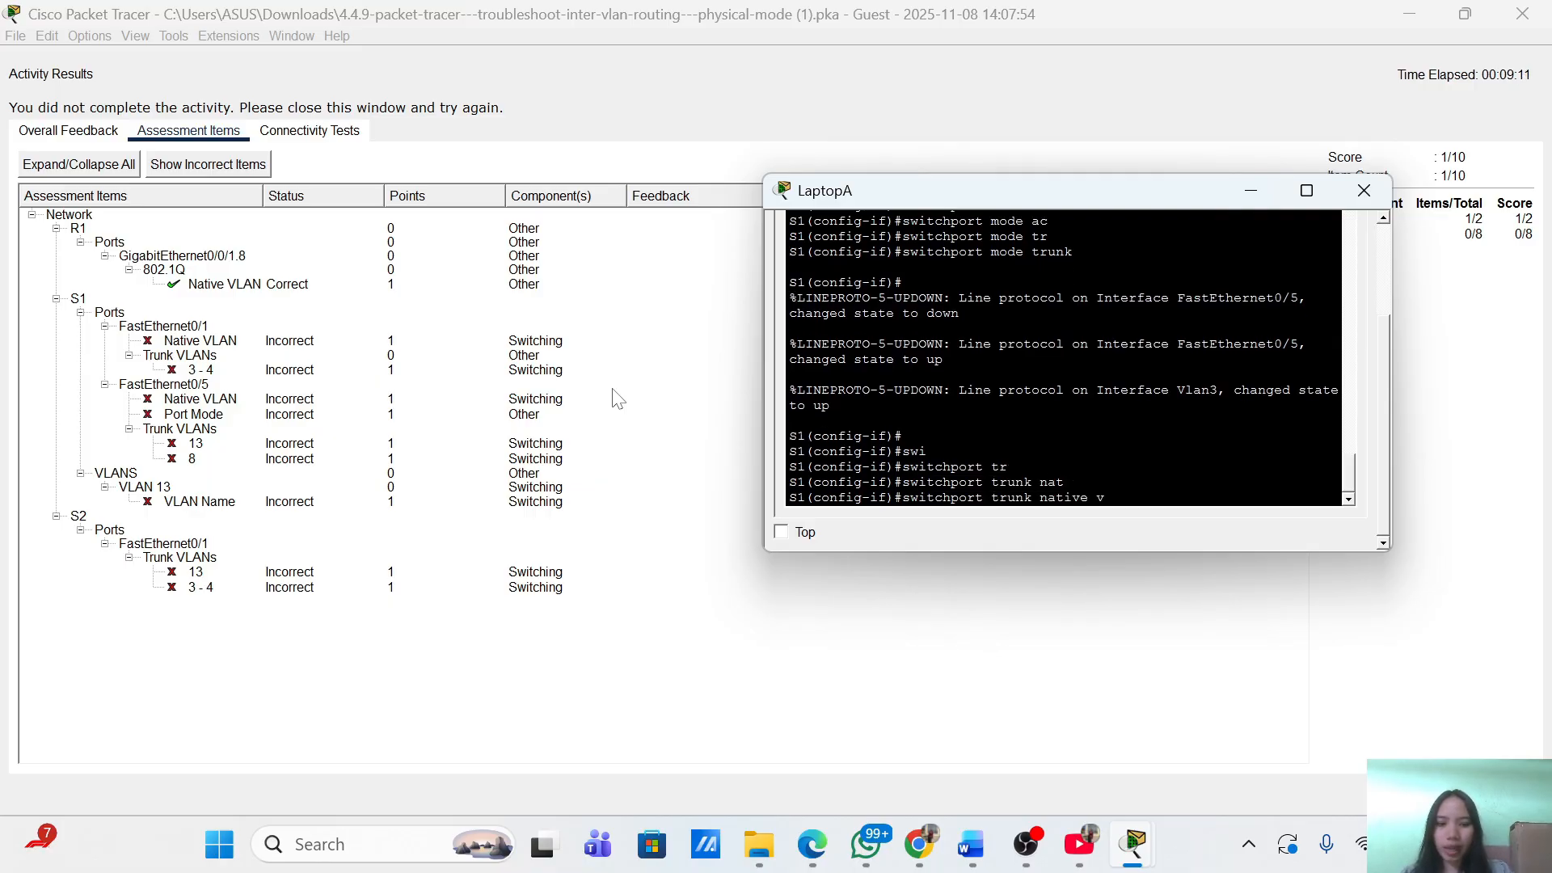
type("la8")
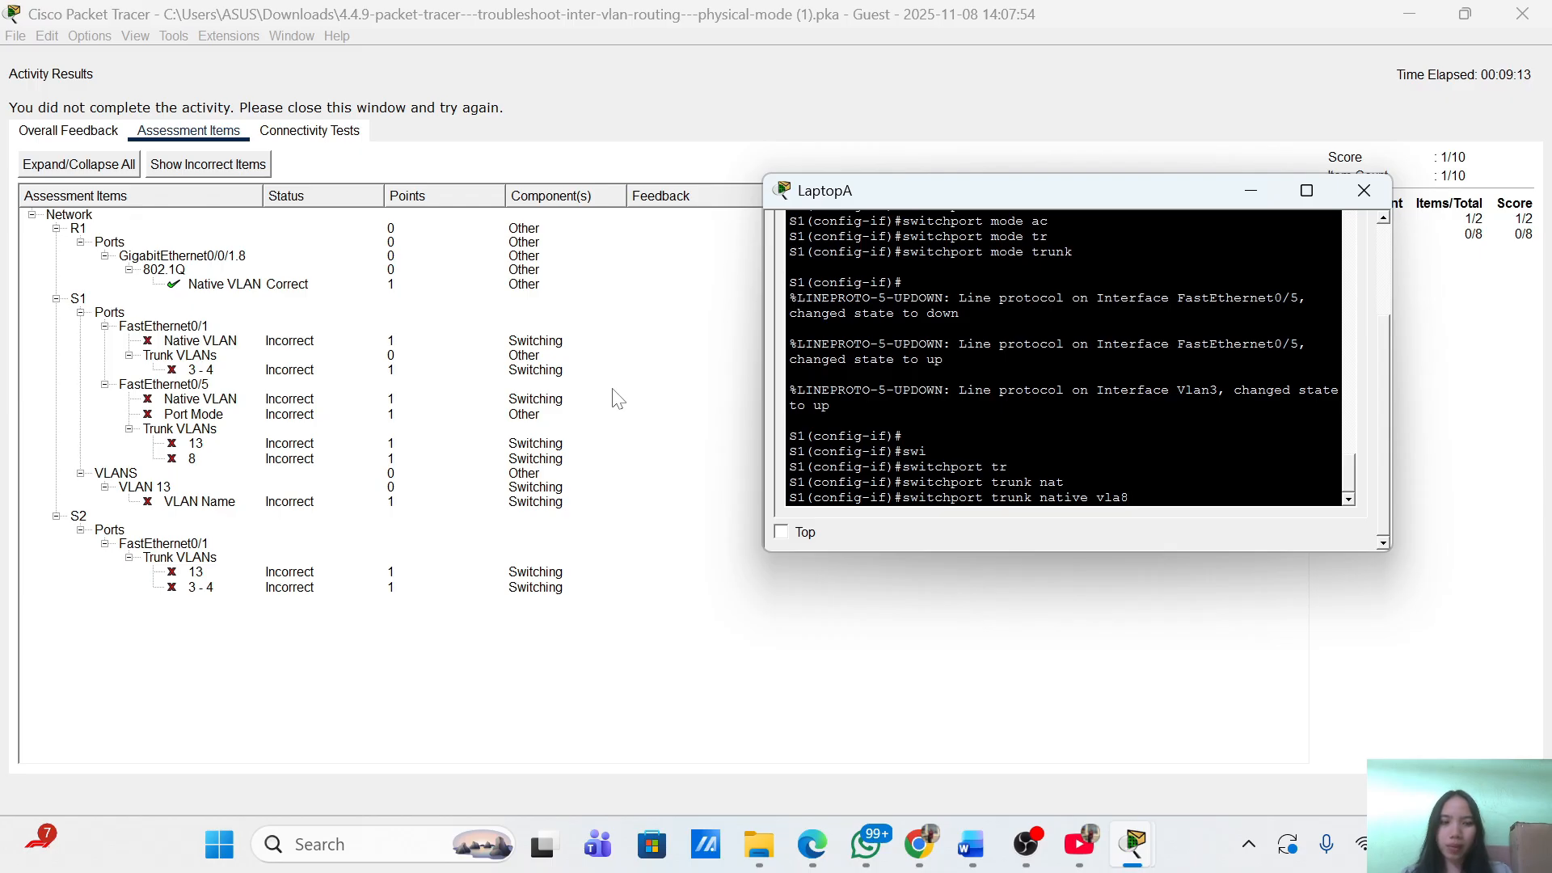
key("Tab")
type("8")
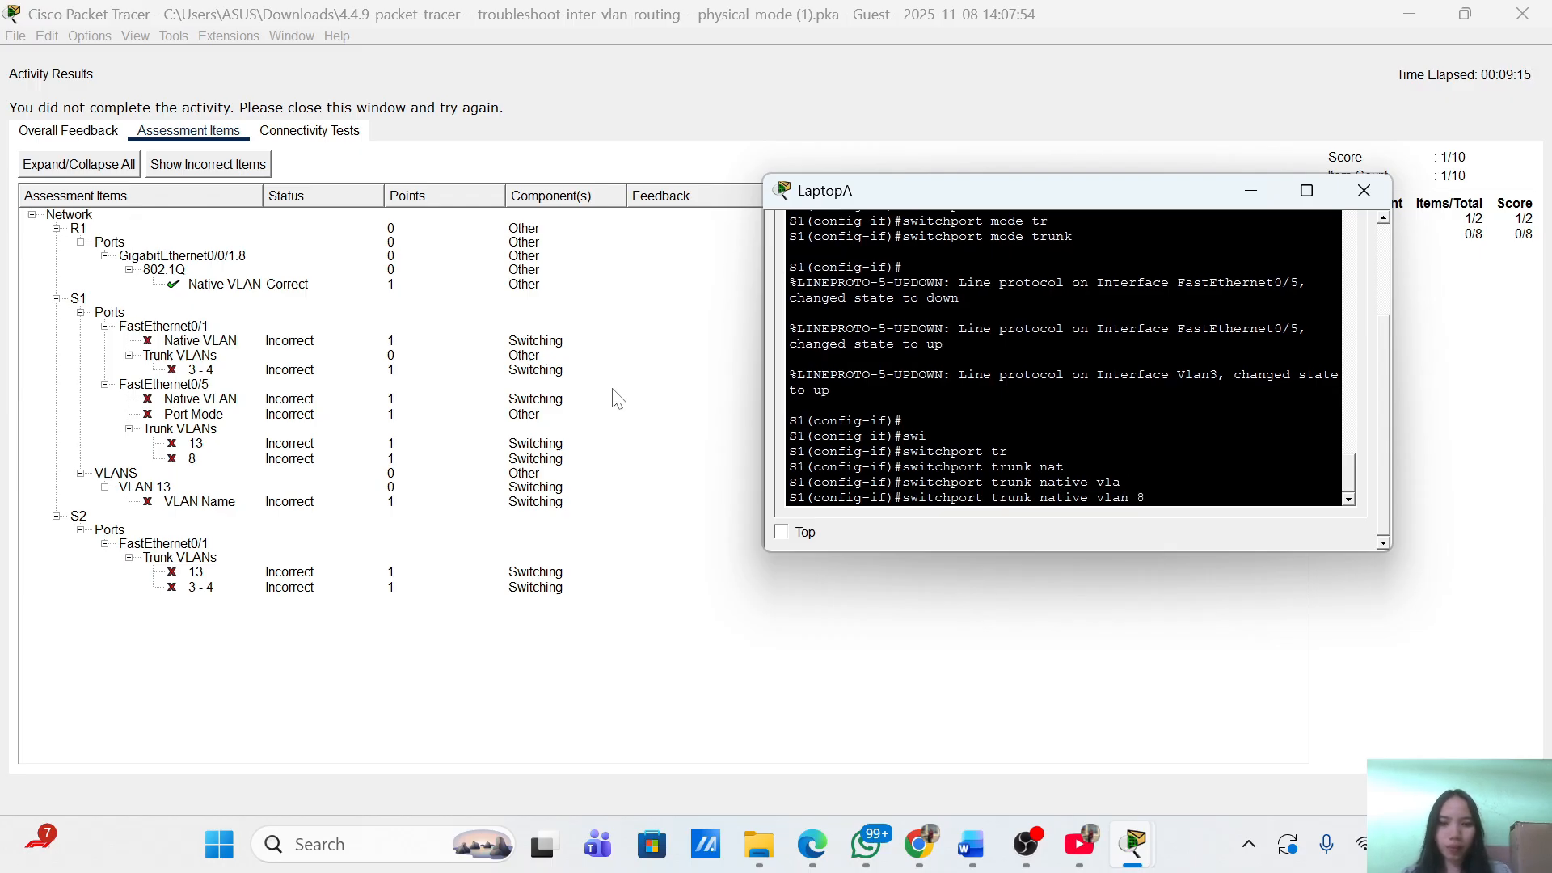
key("Return")
Allow VLANs 3, 4, 8 and 13 on the trunk.
type("switchport")
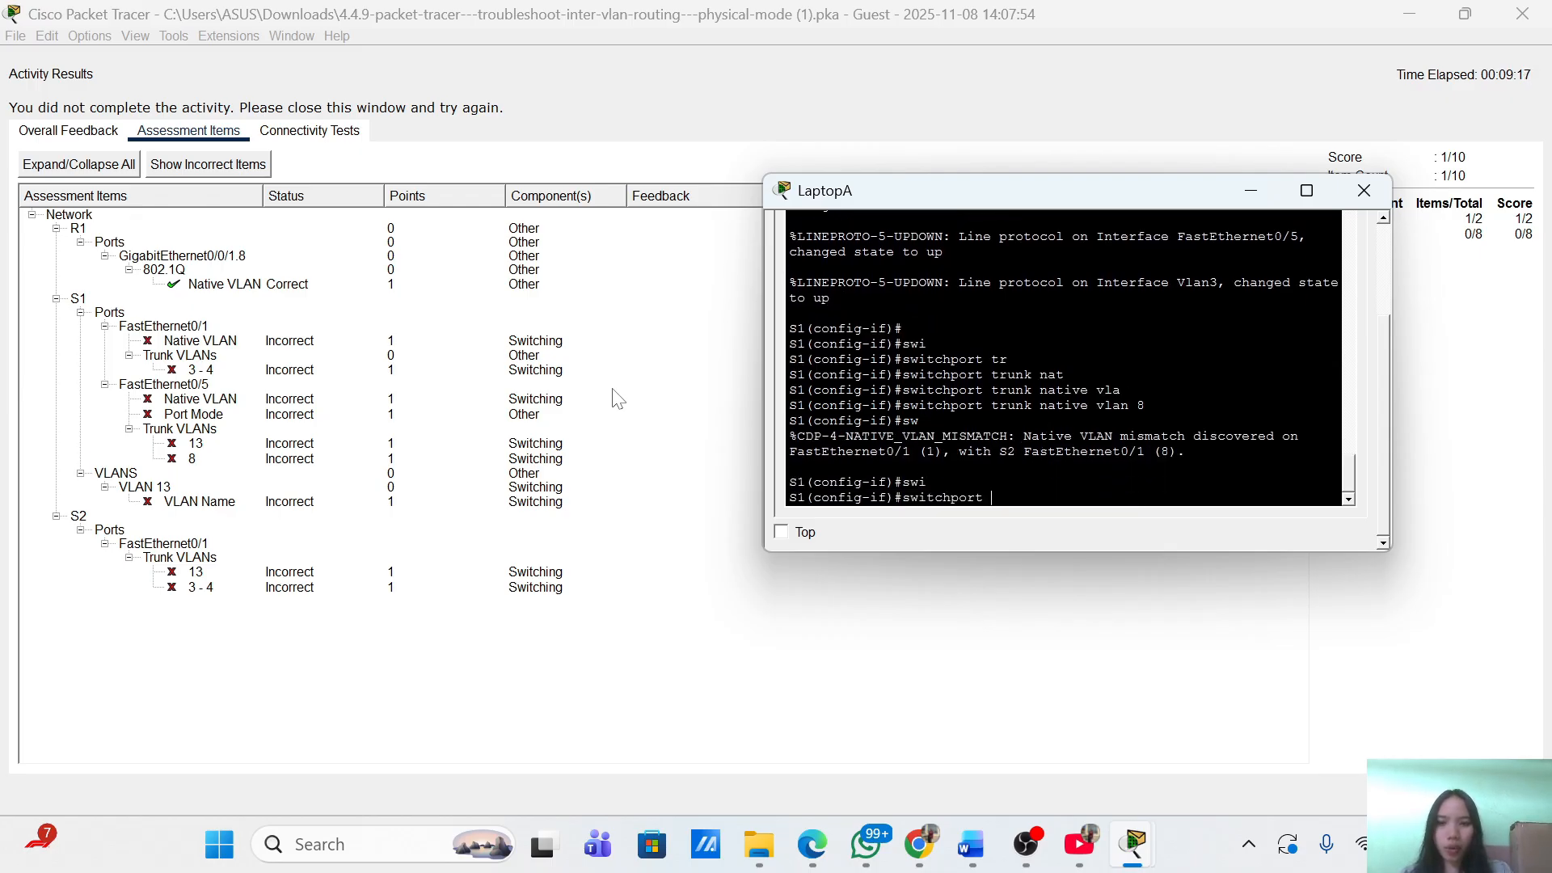
key("Tab")
type("tr")
key("Tab")
type("all")
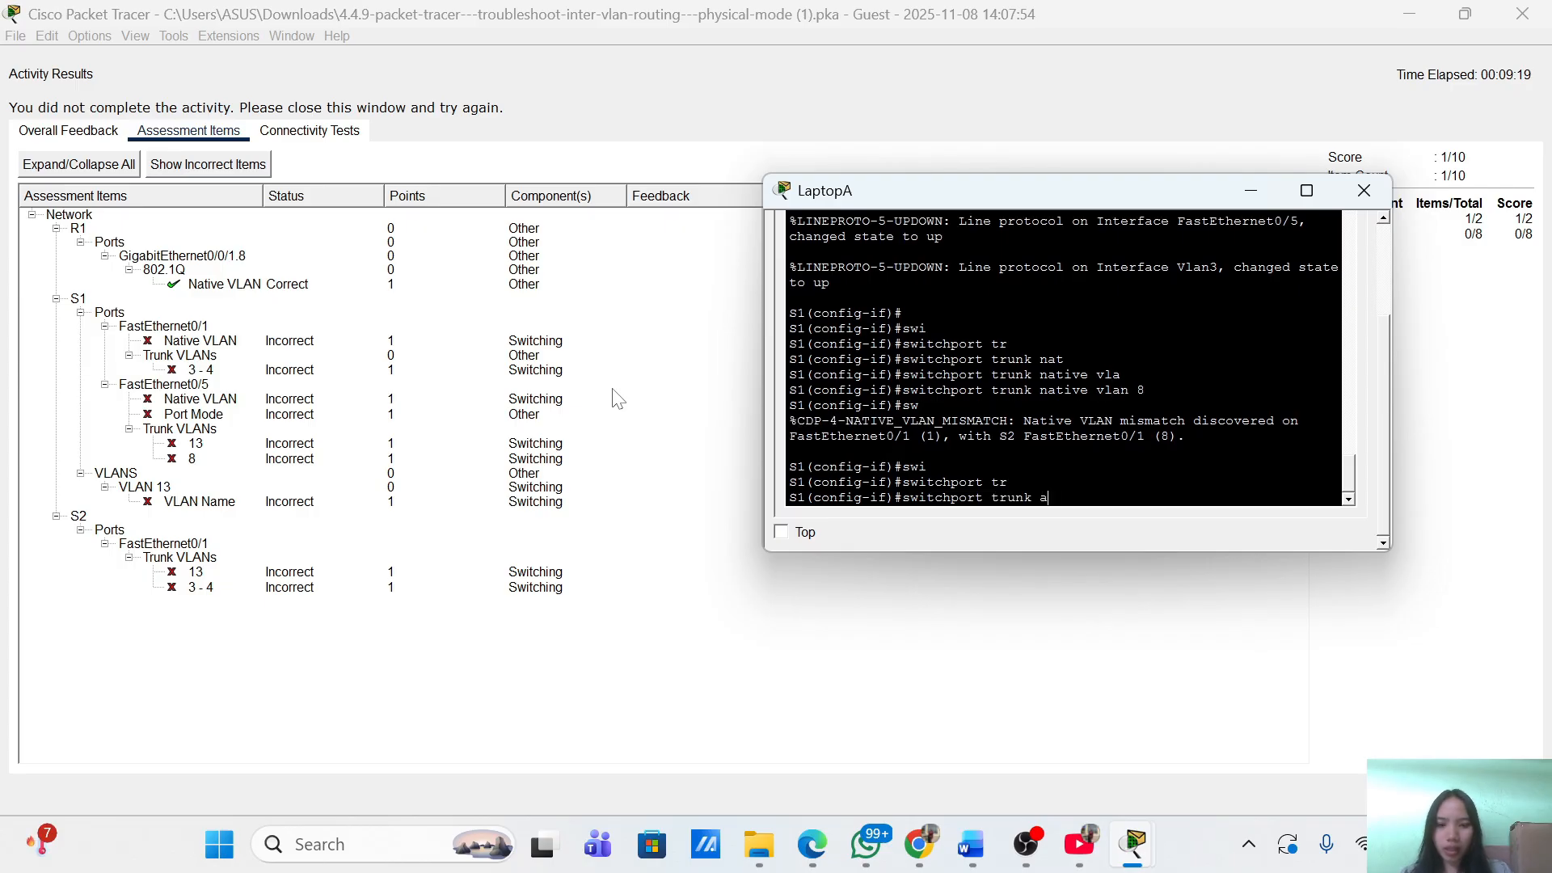
key("Tab")
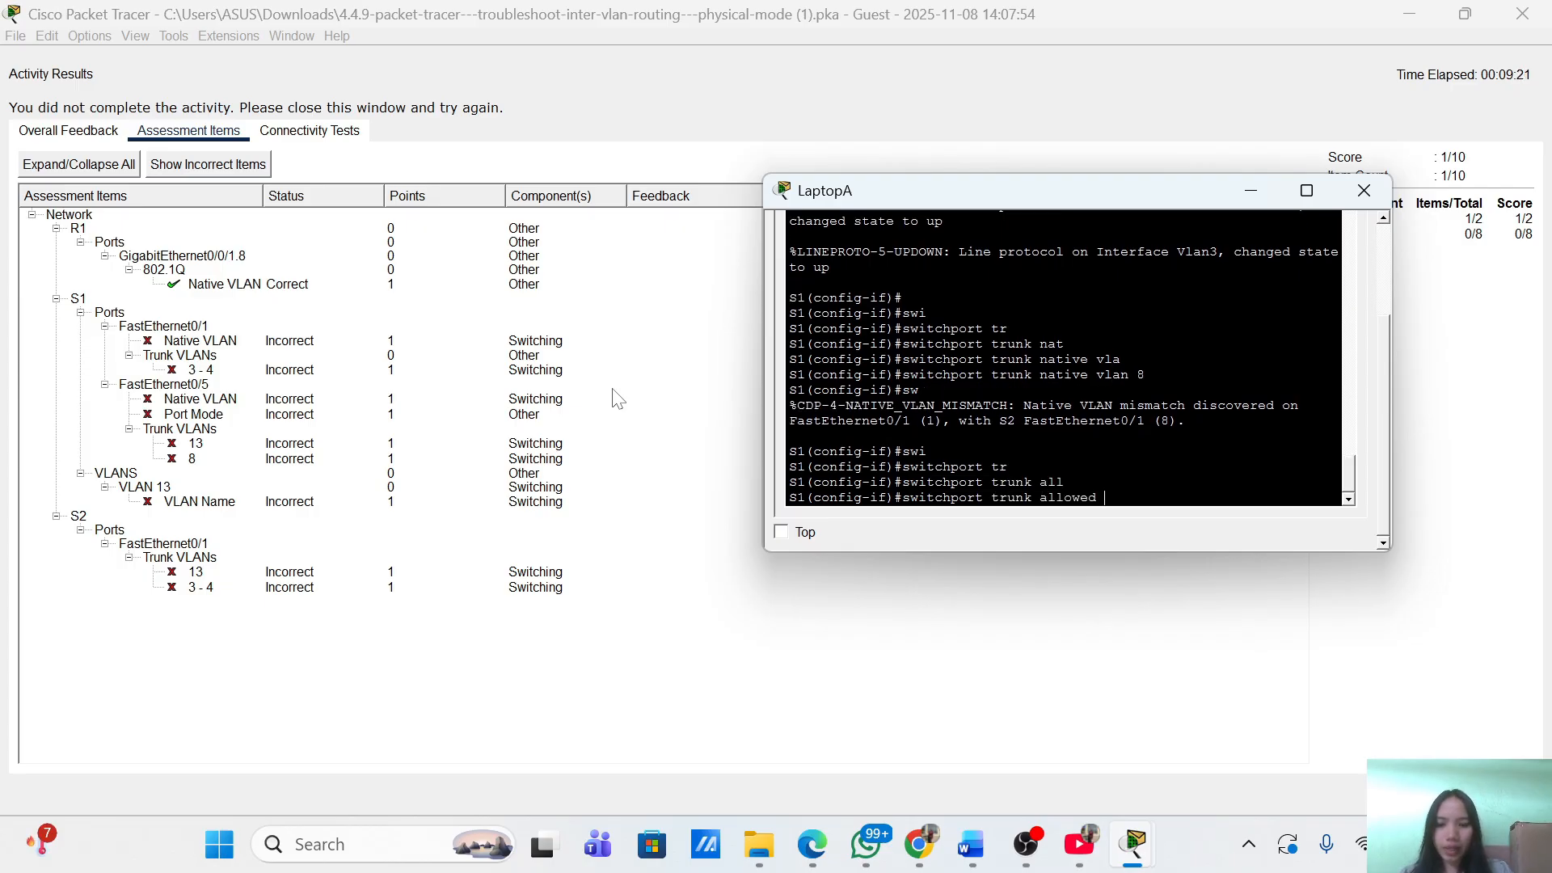
type("vl")
key("Tab")
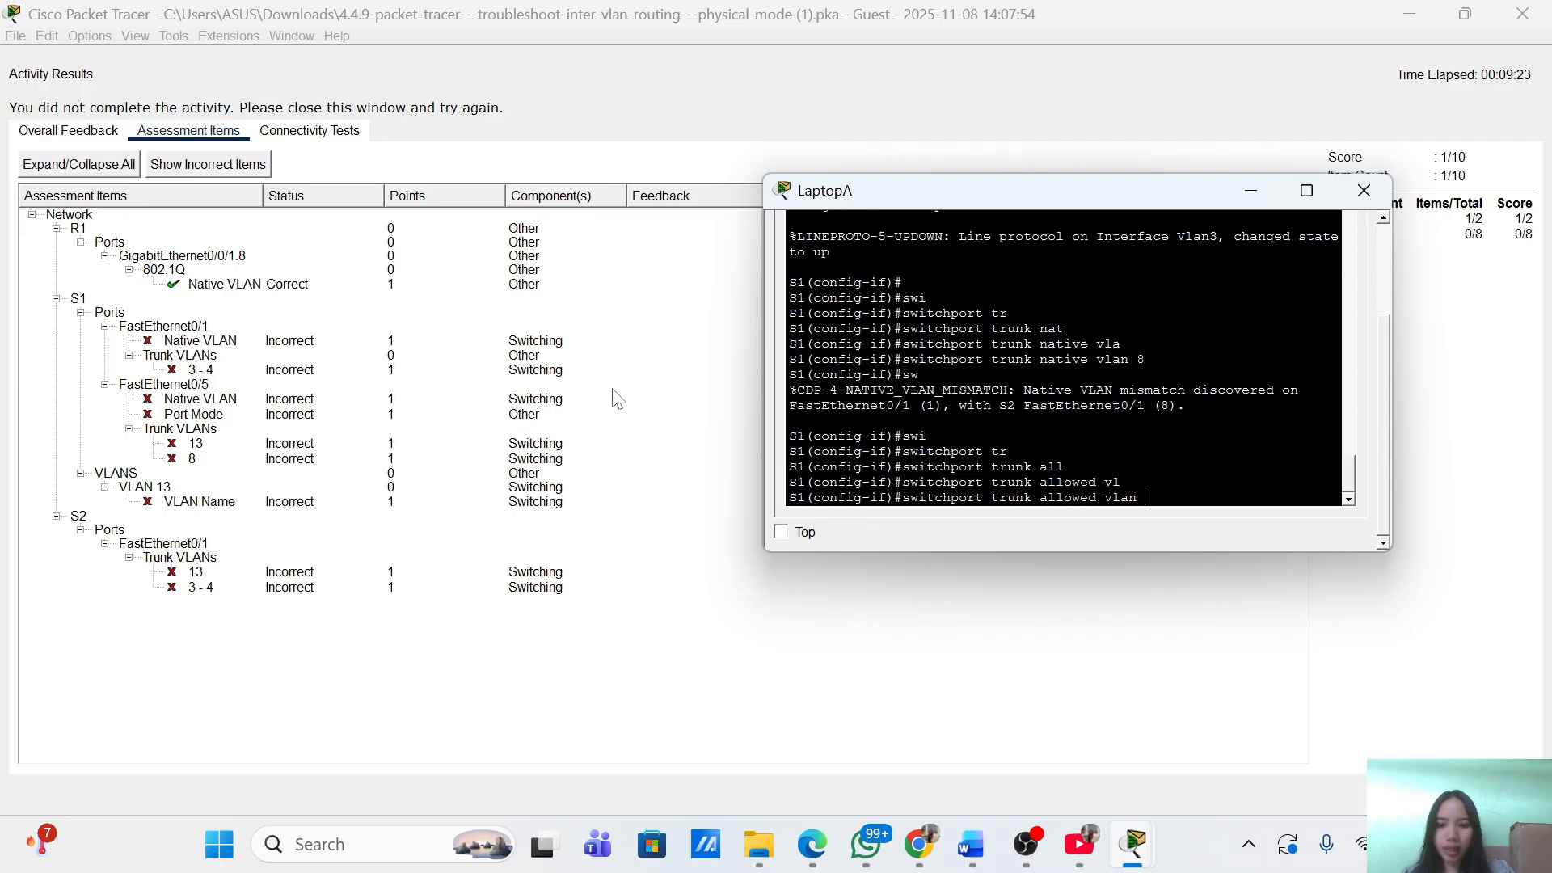
type("3")
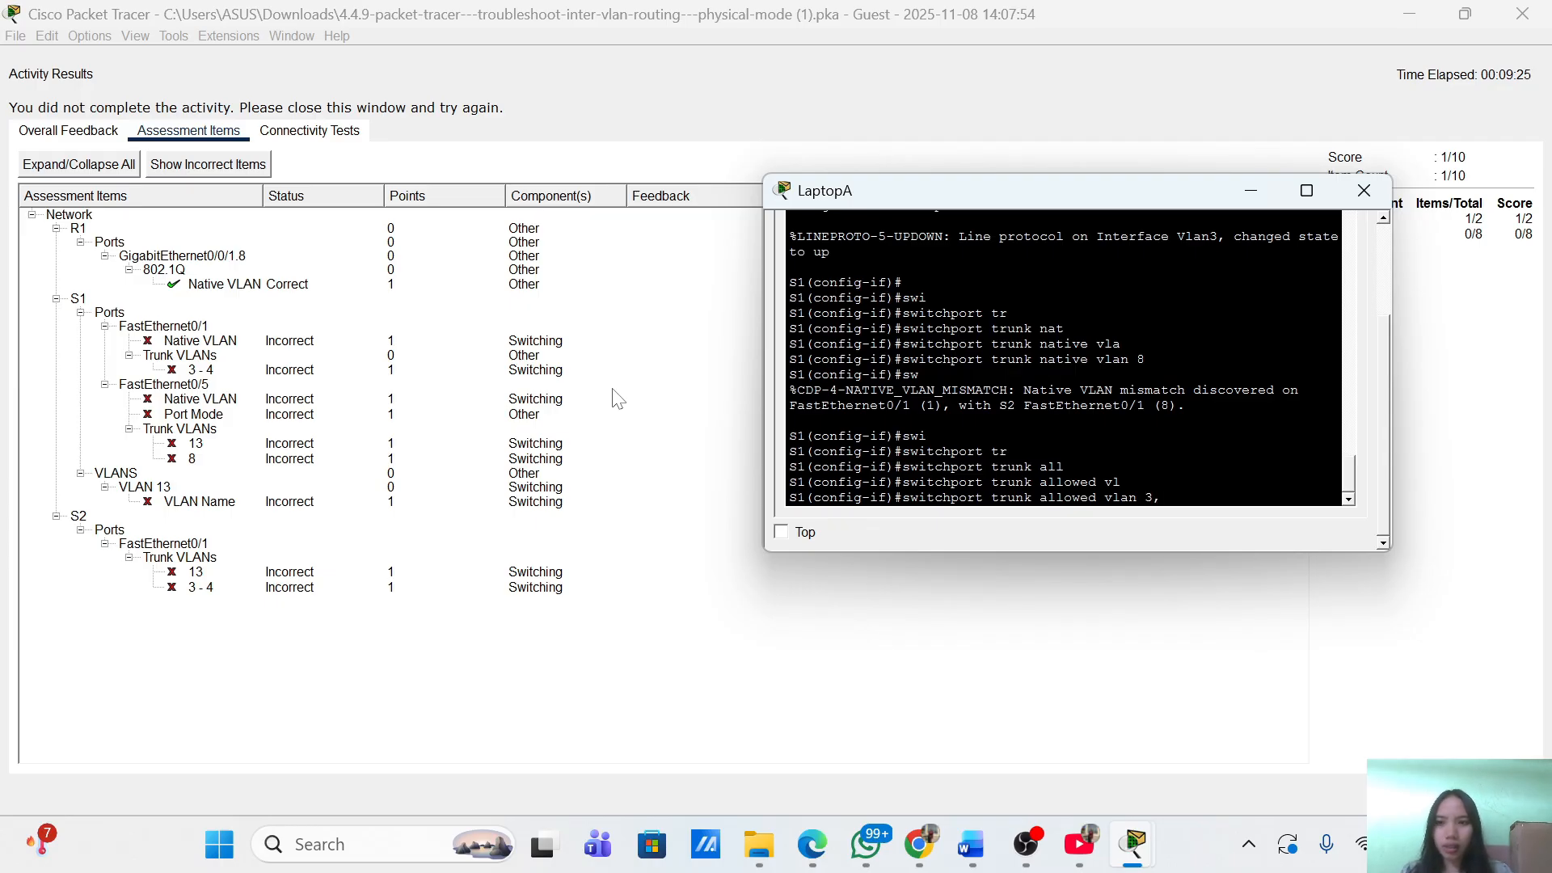
type(",")
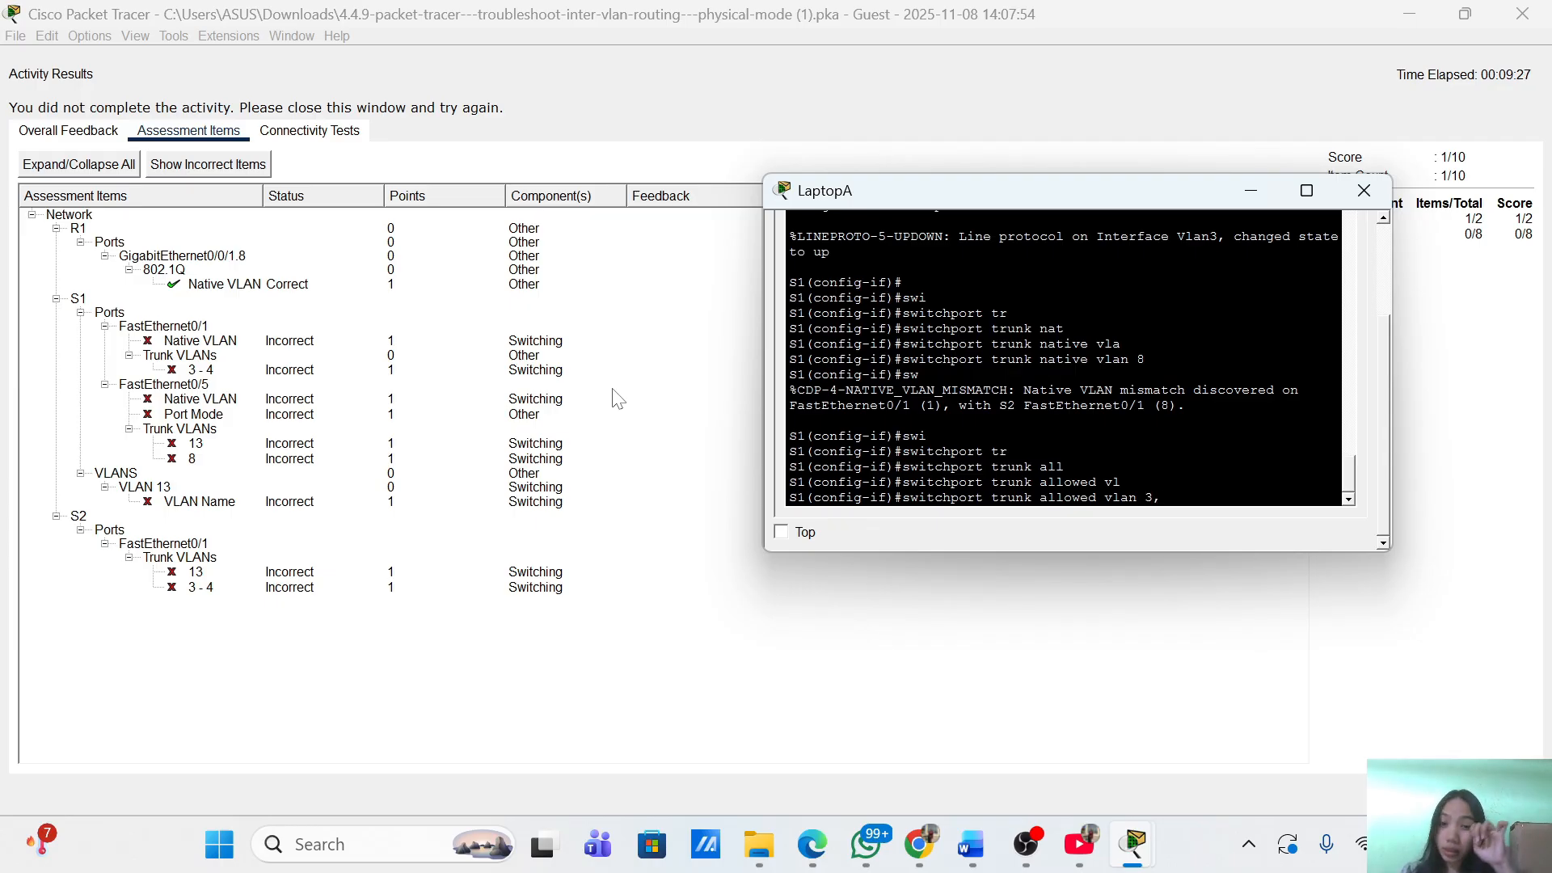
type("4,5")
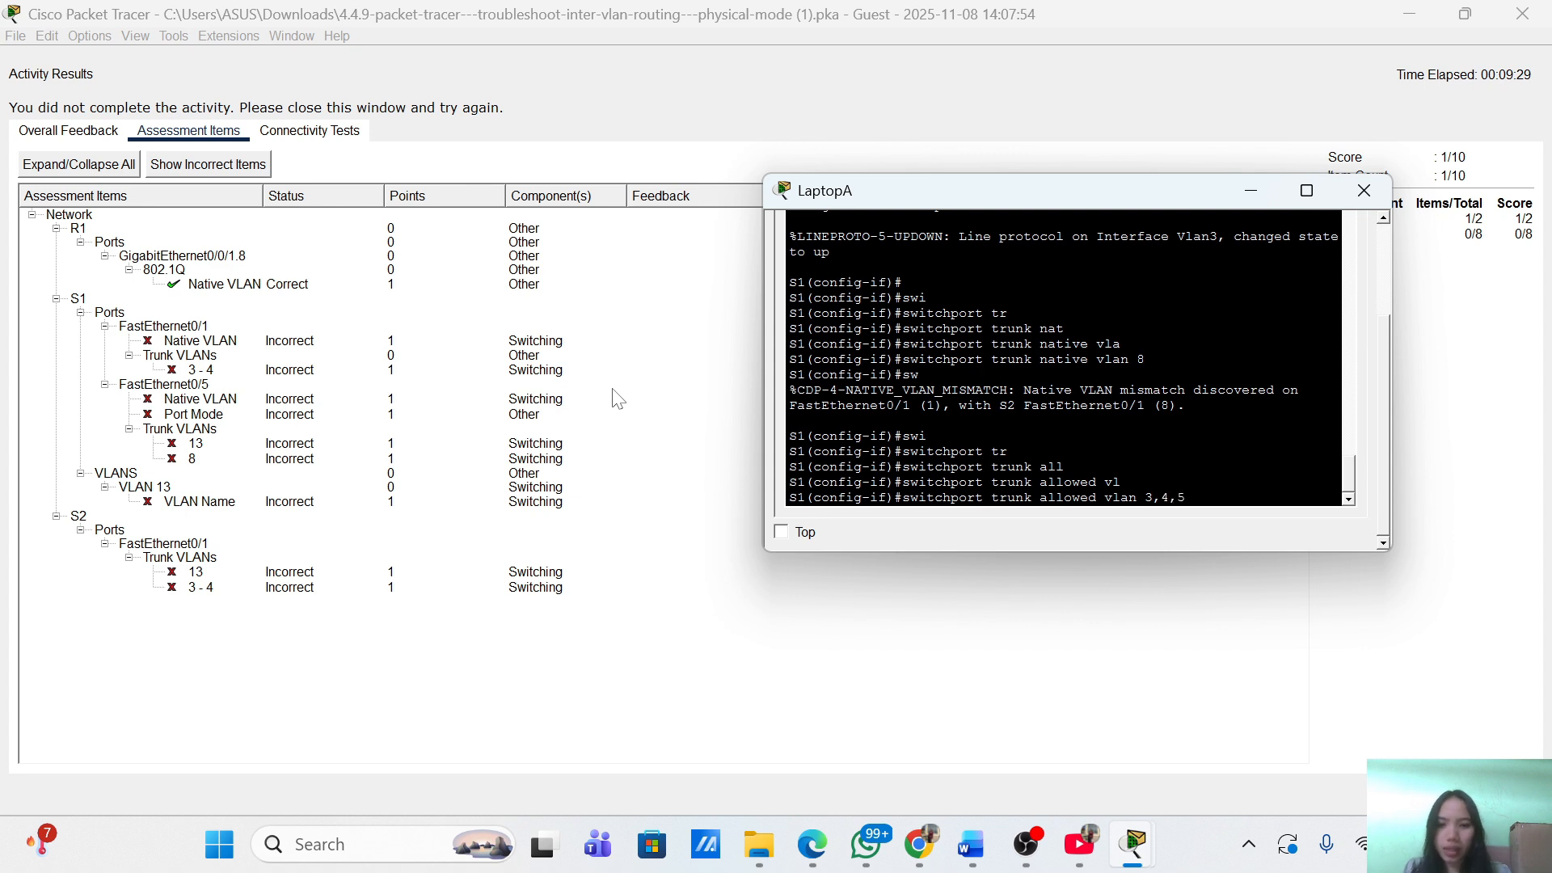
key("BackSpace")
type("8")
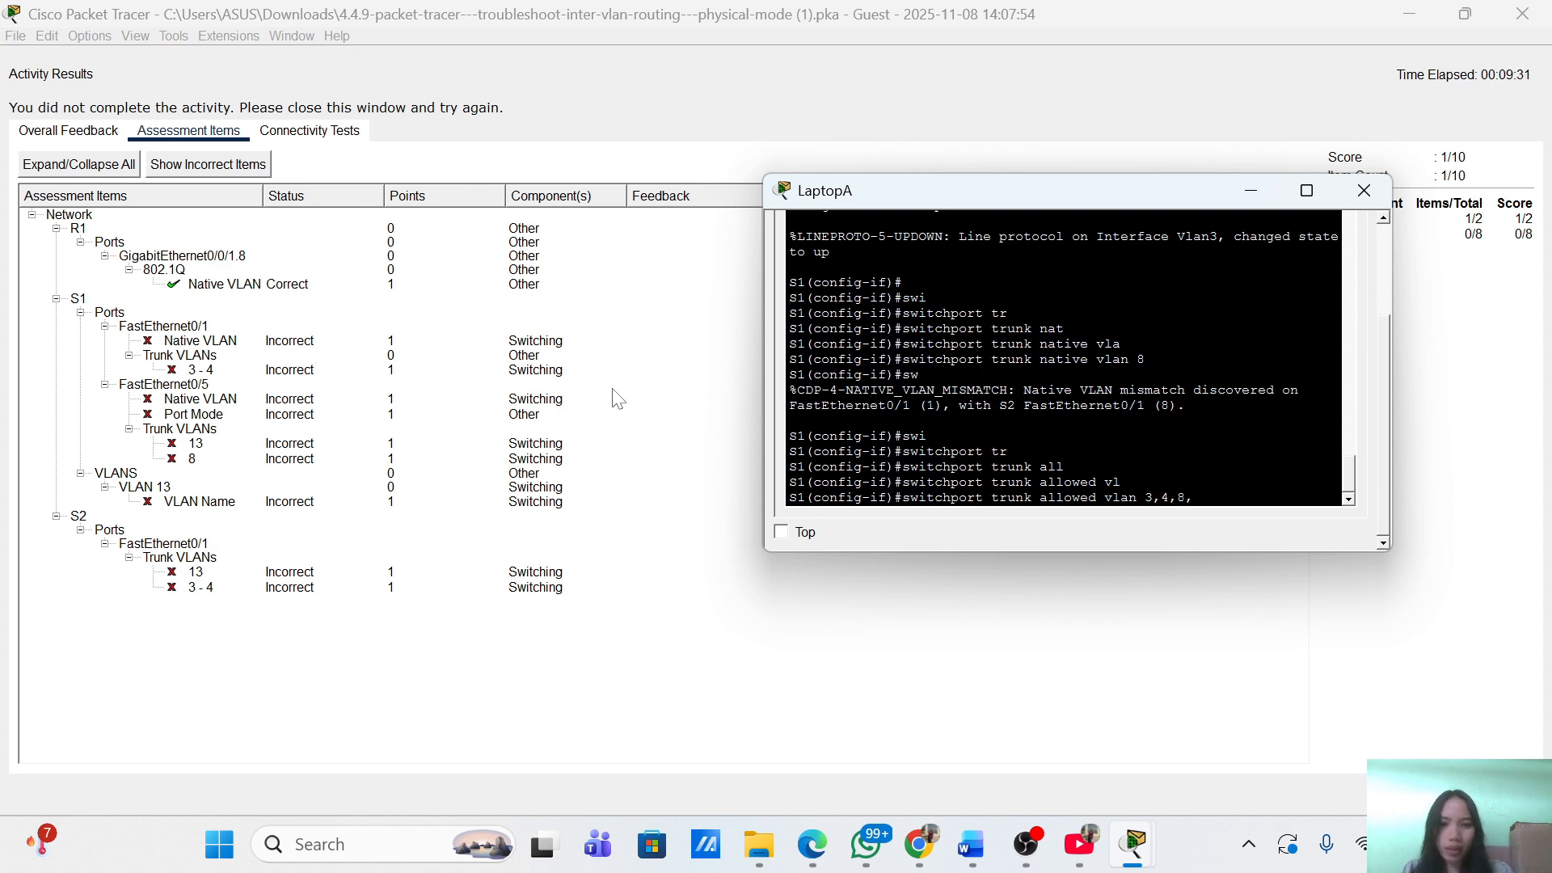
type(",13")
key("Return")
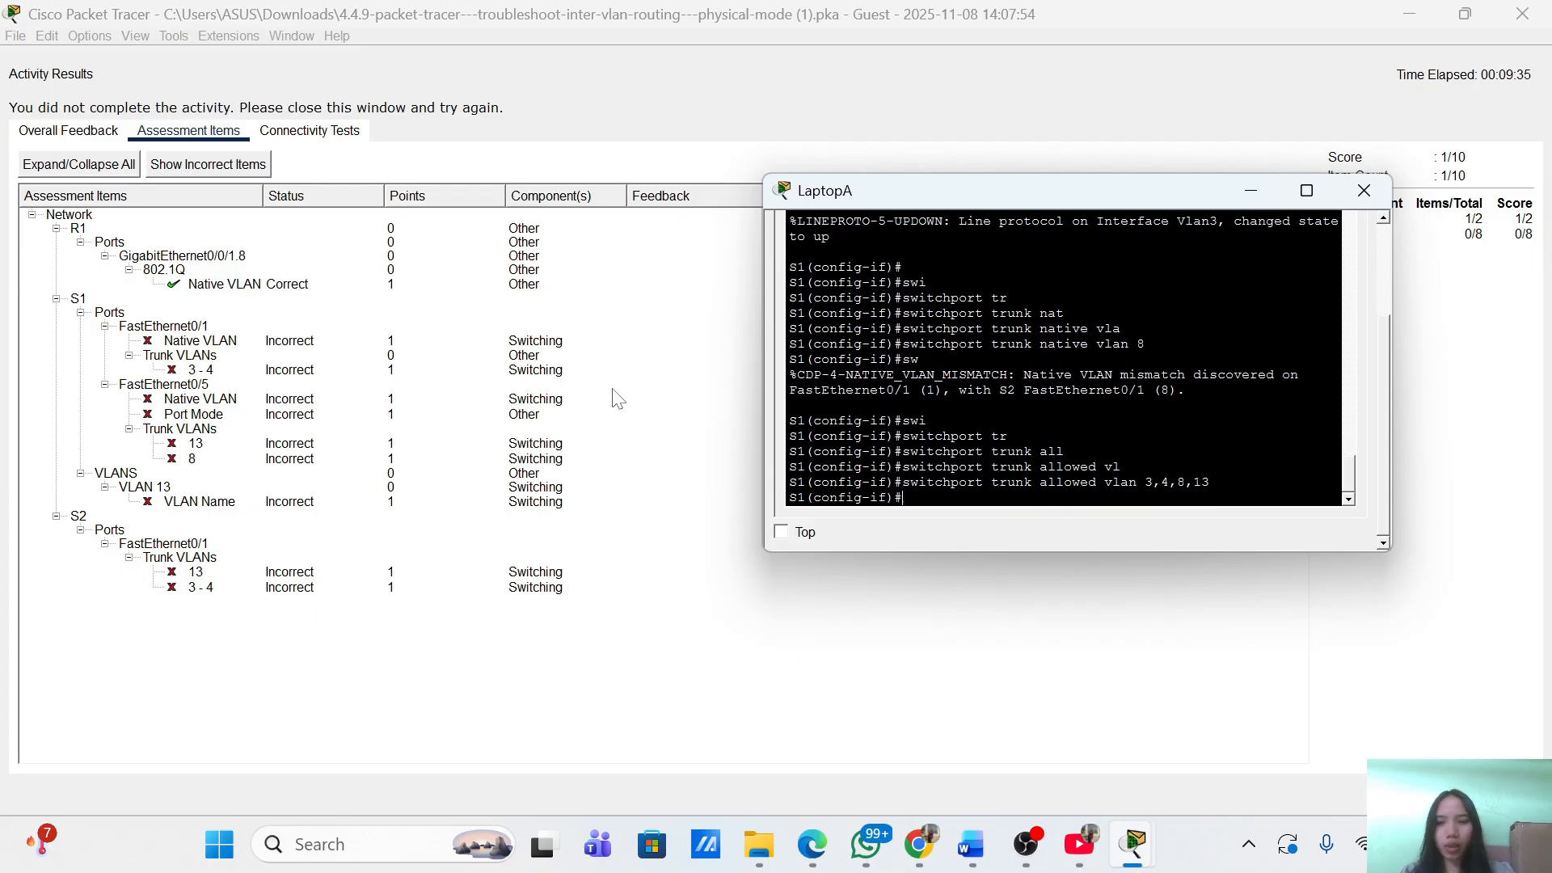
Leave FastEthernet0/5 and start configuring S1's interface FastEthernet0/1.
type("exit")
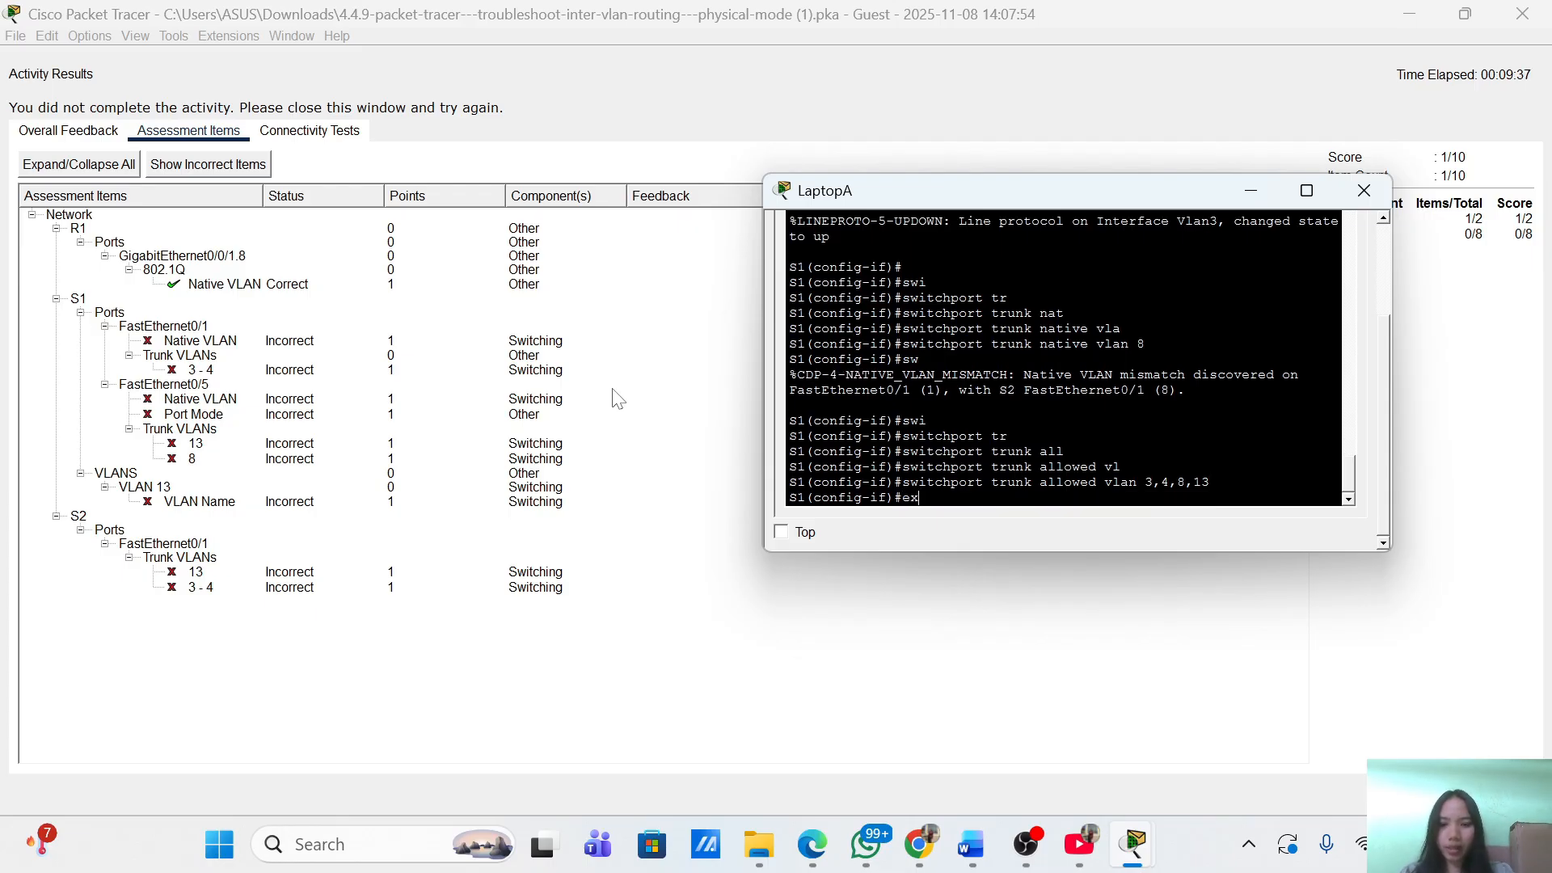
key("Return")
type("int")
key("Tab")
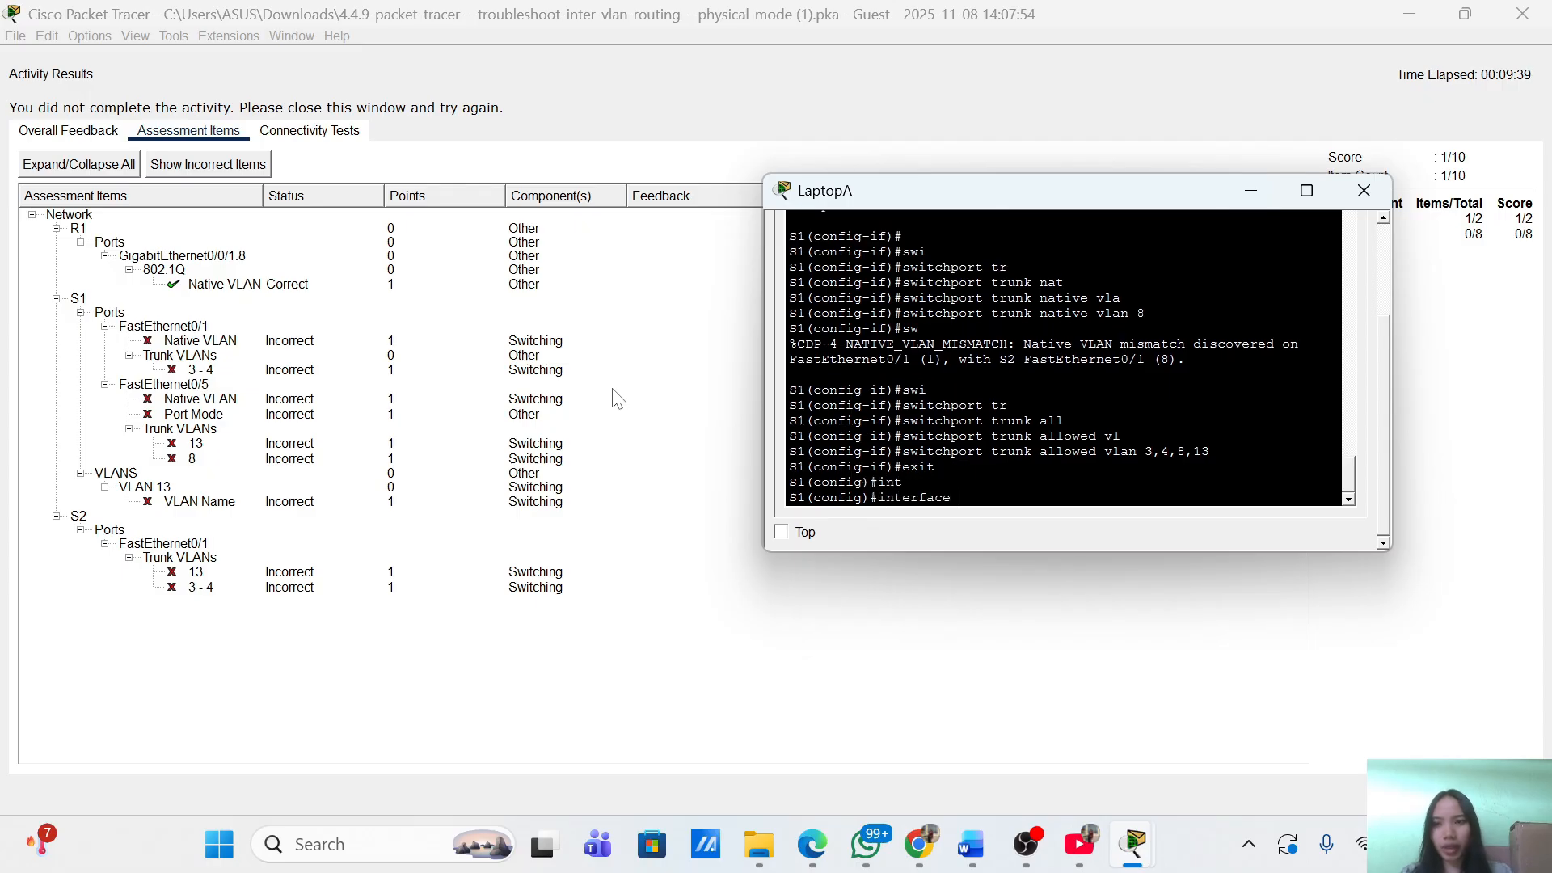
type("f0")
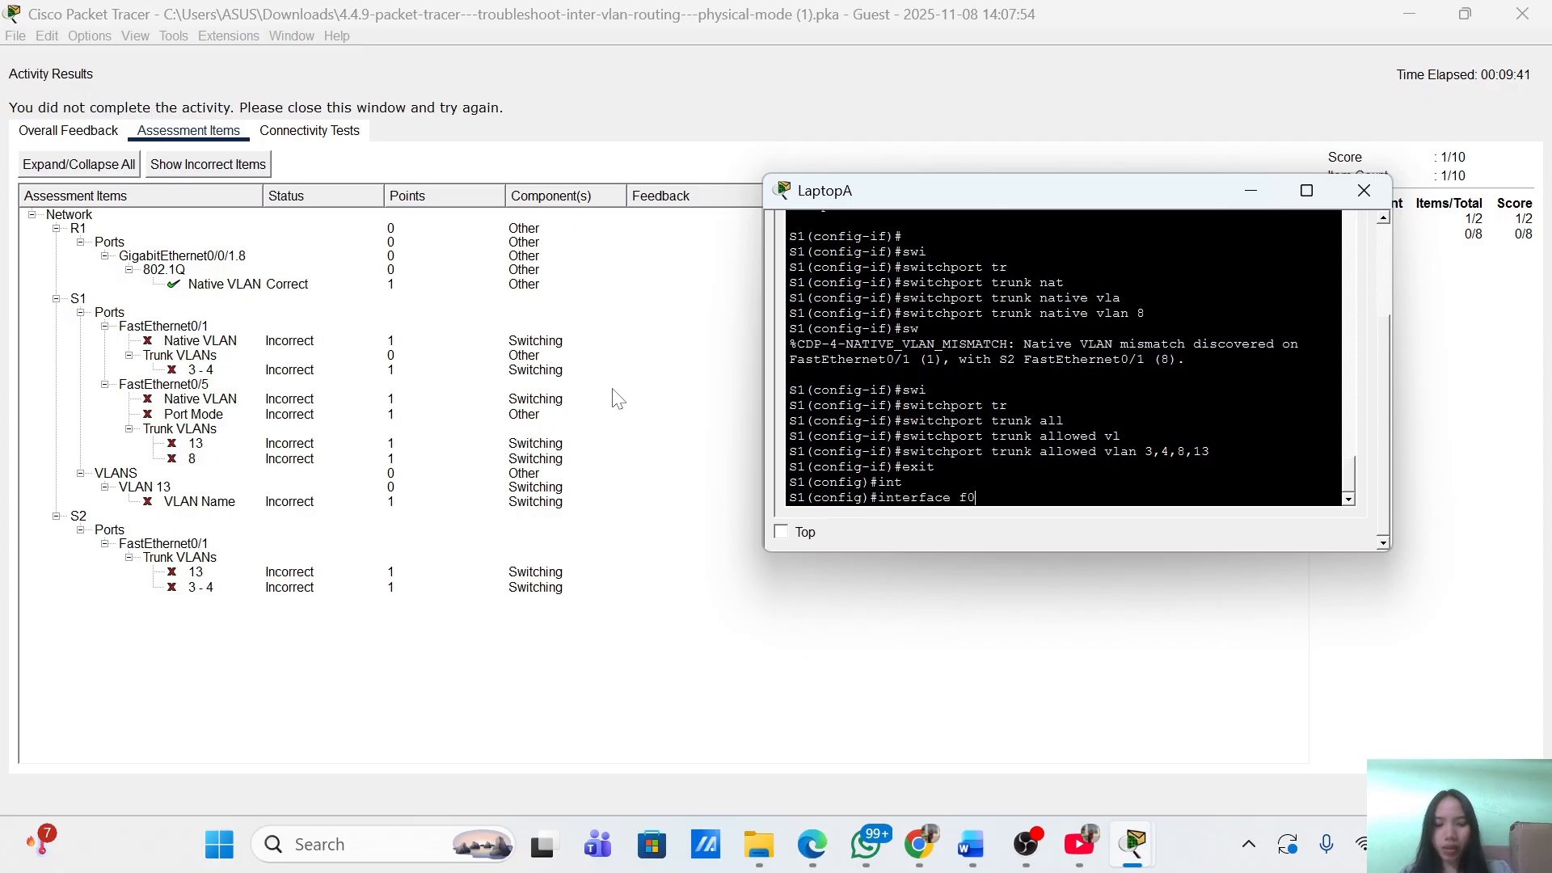
type("/1")
key("Return")
Try adding VLANs 3,13 to the trunk's allowed VLAN list, which is rejected as invalid.
type("s")
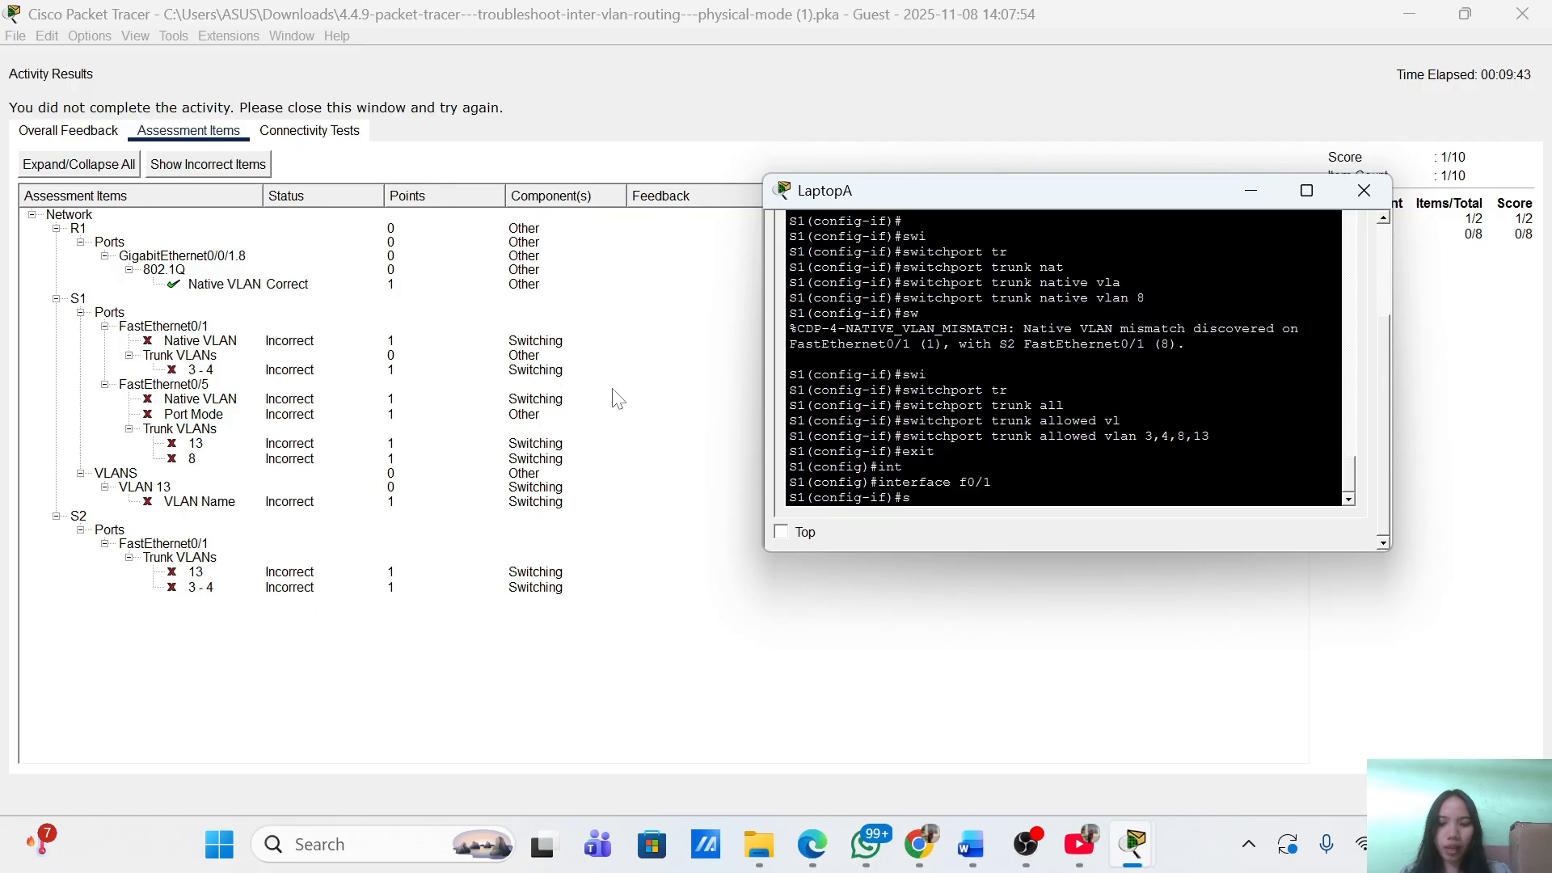
type("wi")
key("Tab")
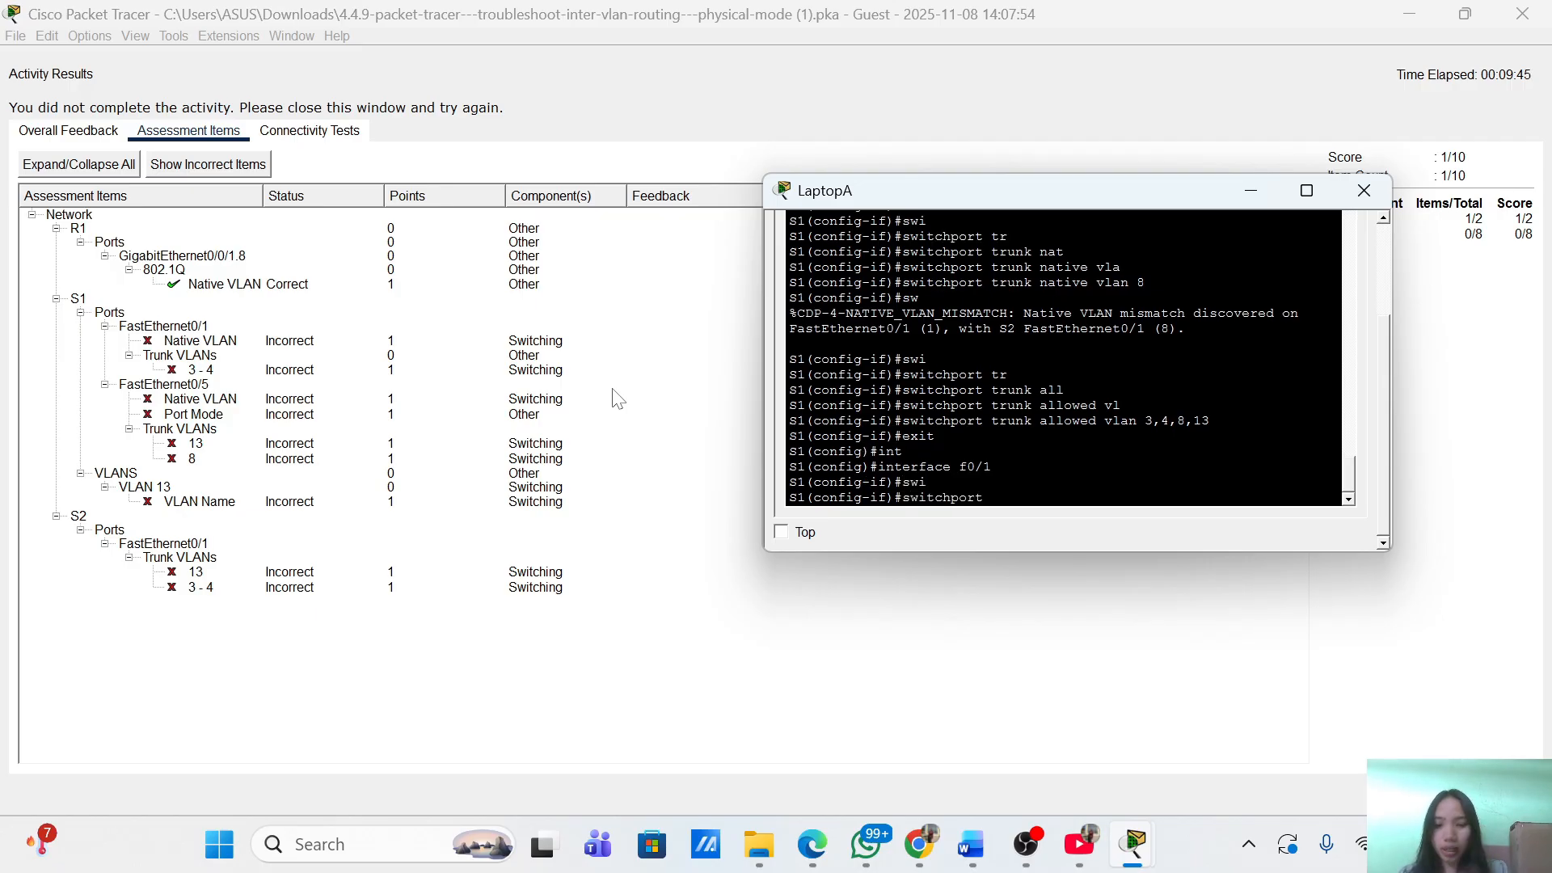
type("tr")
key("Tab")
type("all")
key("Tab")
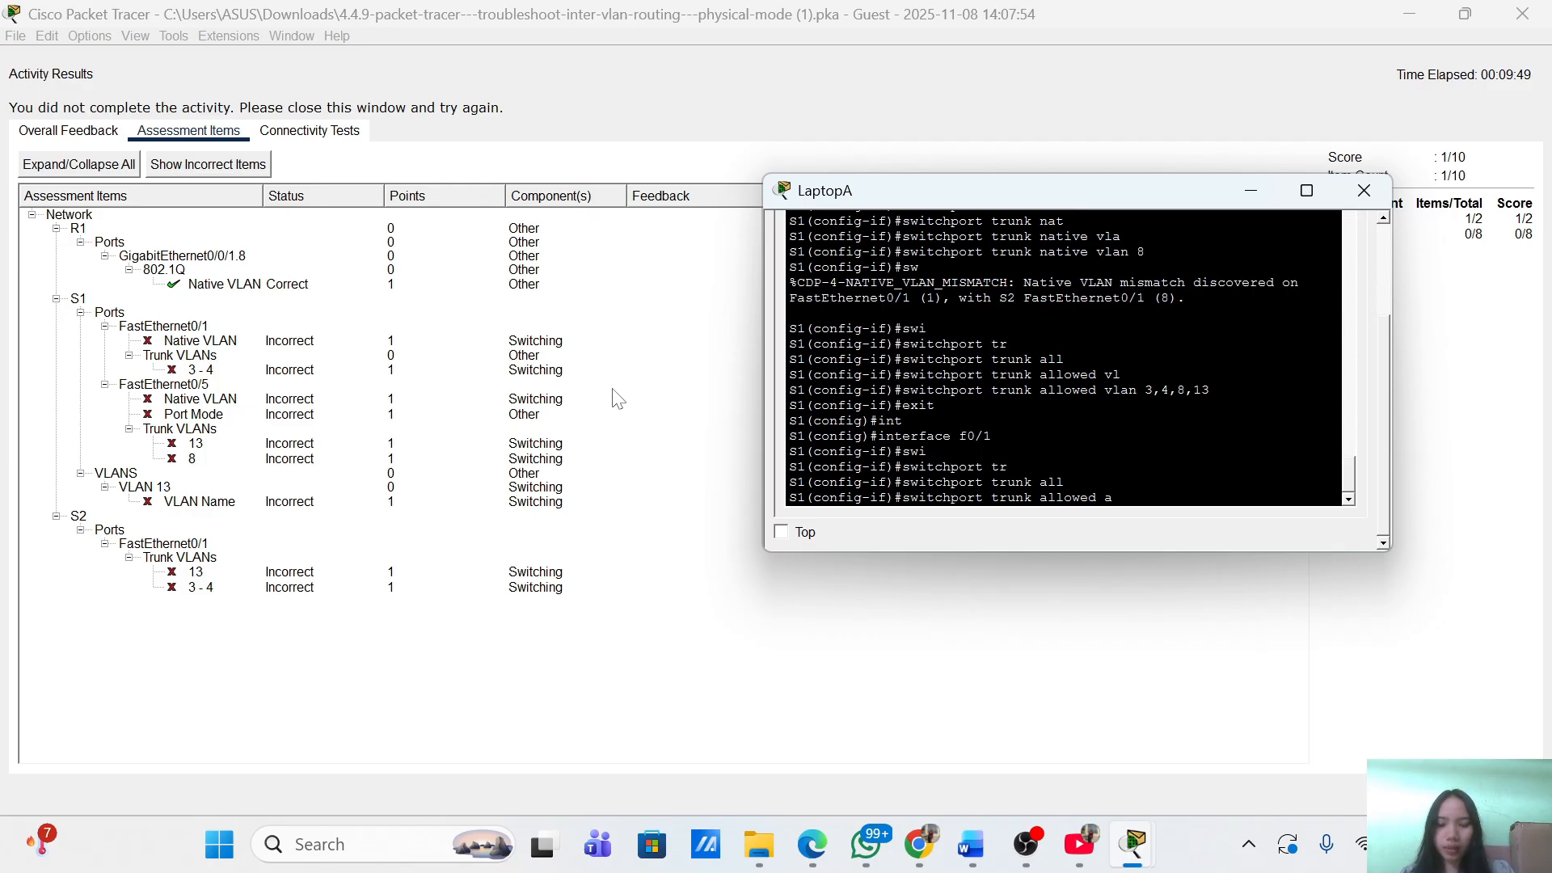
type("vla")
key("Tab")
type("add")
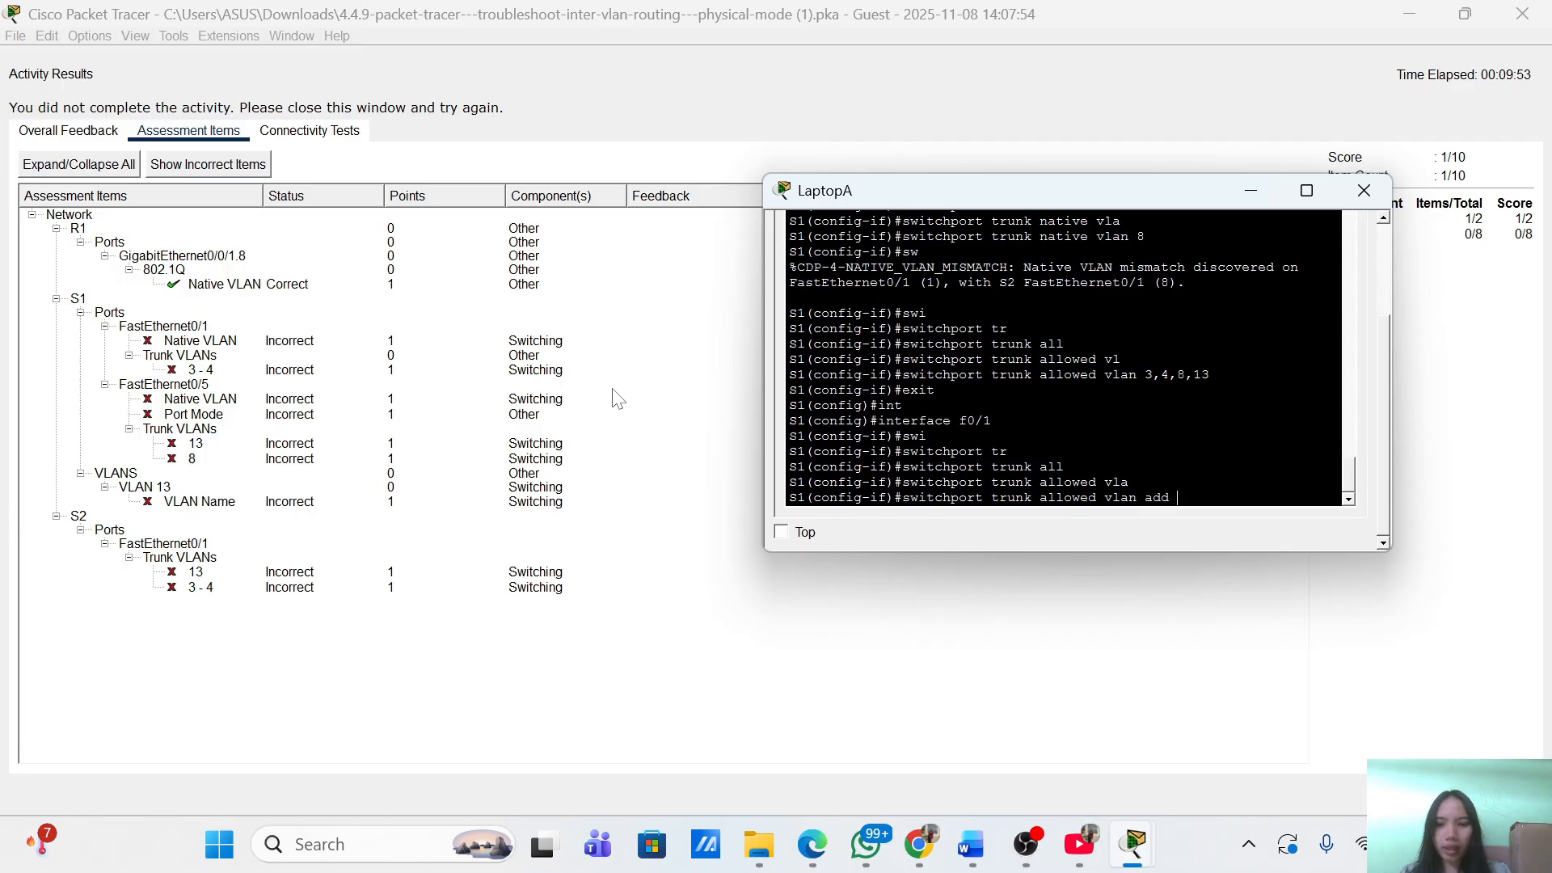
type(" 3,1")
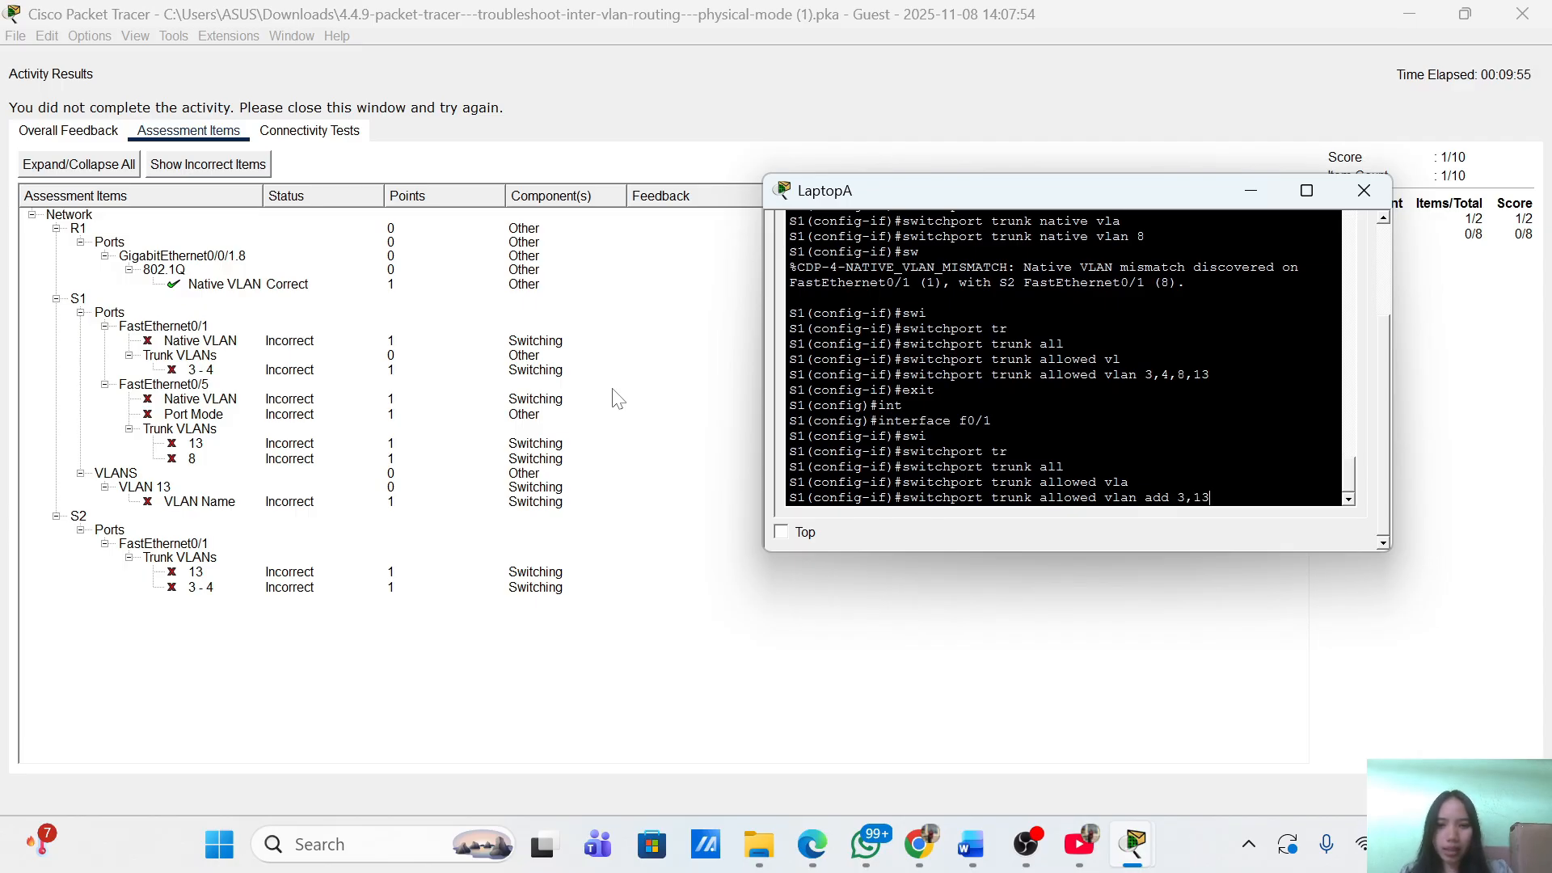
type("3")
key("Return")
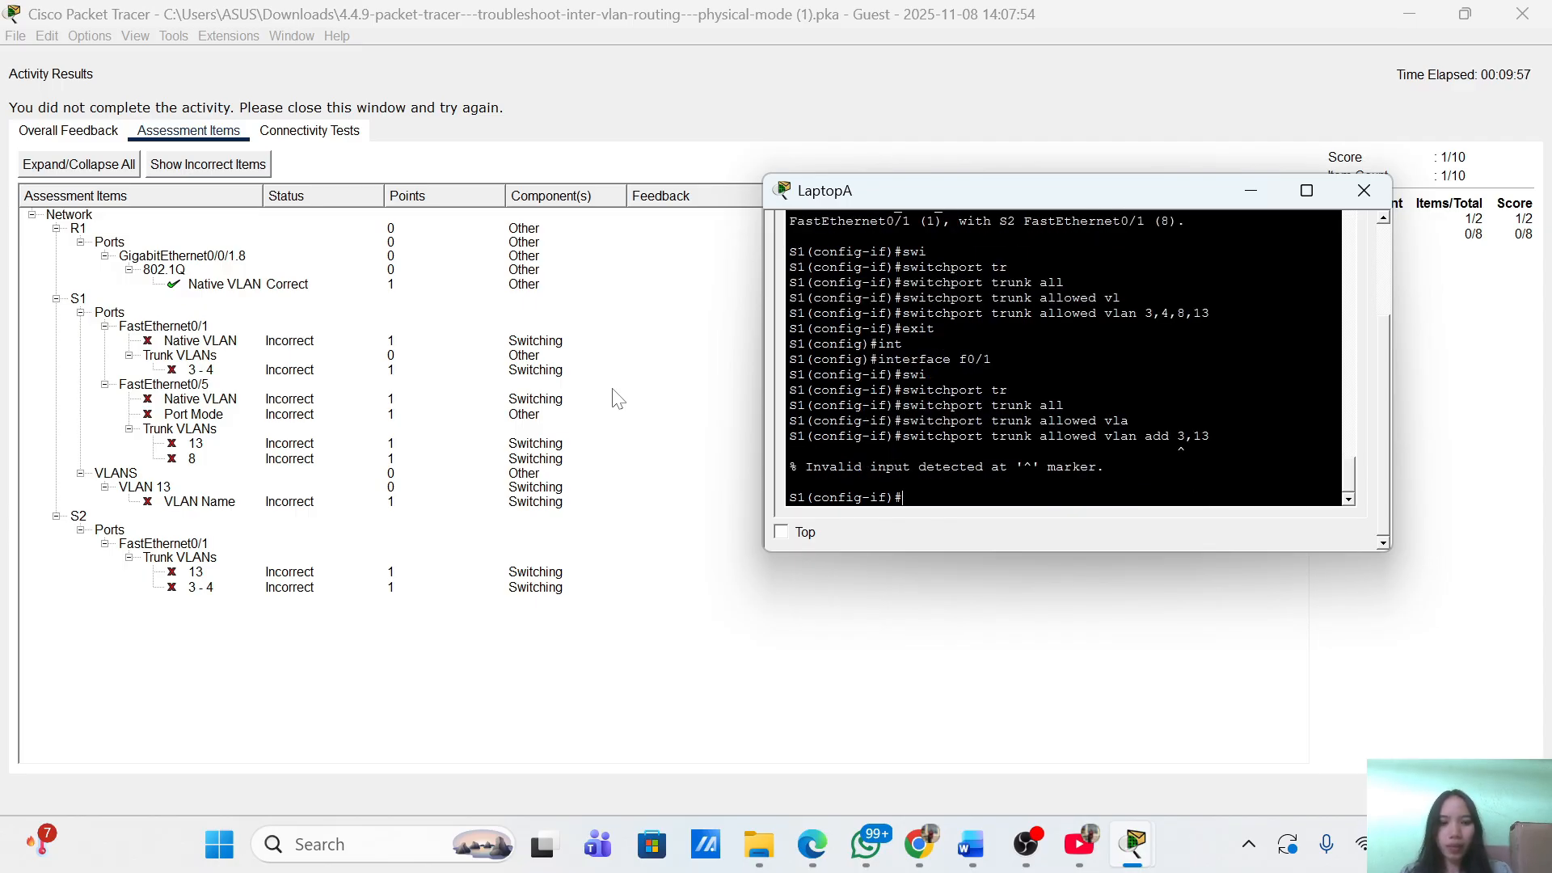
Set the FastEthernet0/1 trunk native VLAN to 8, then exit the interface.
type("swi")
key("Tab")
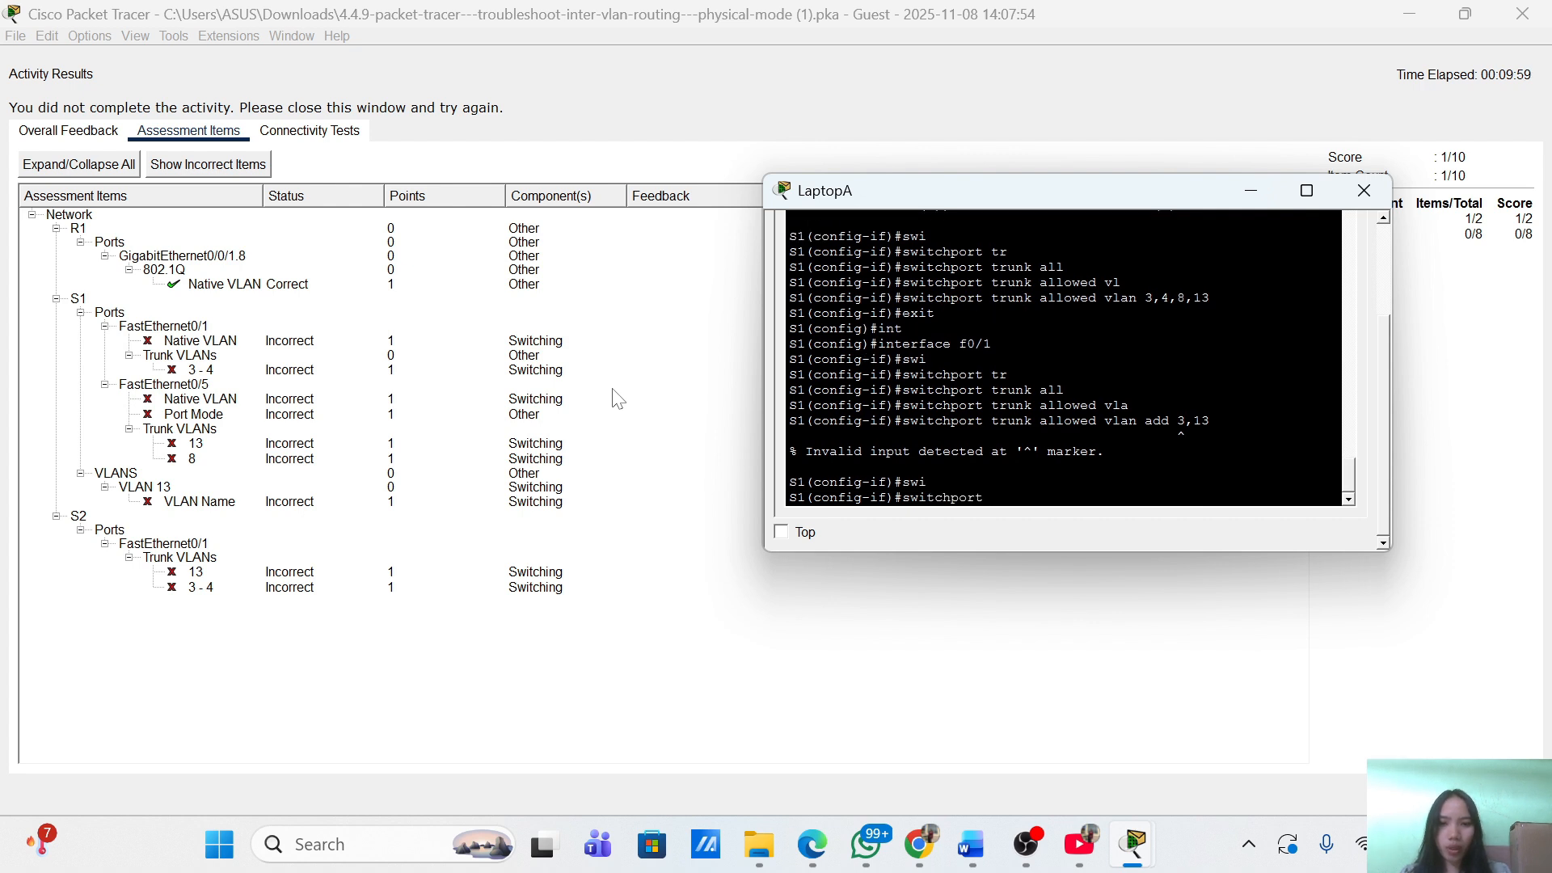
type("tr")
key("Tab")
type("v")
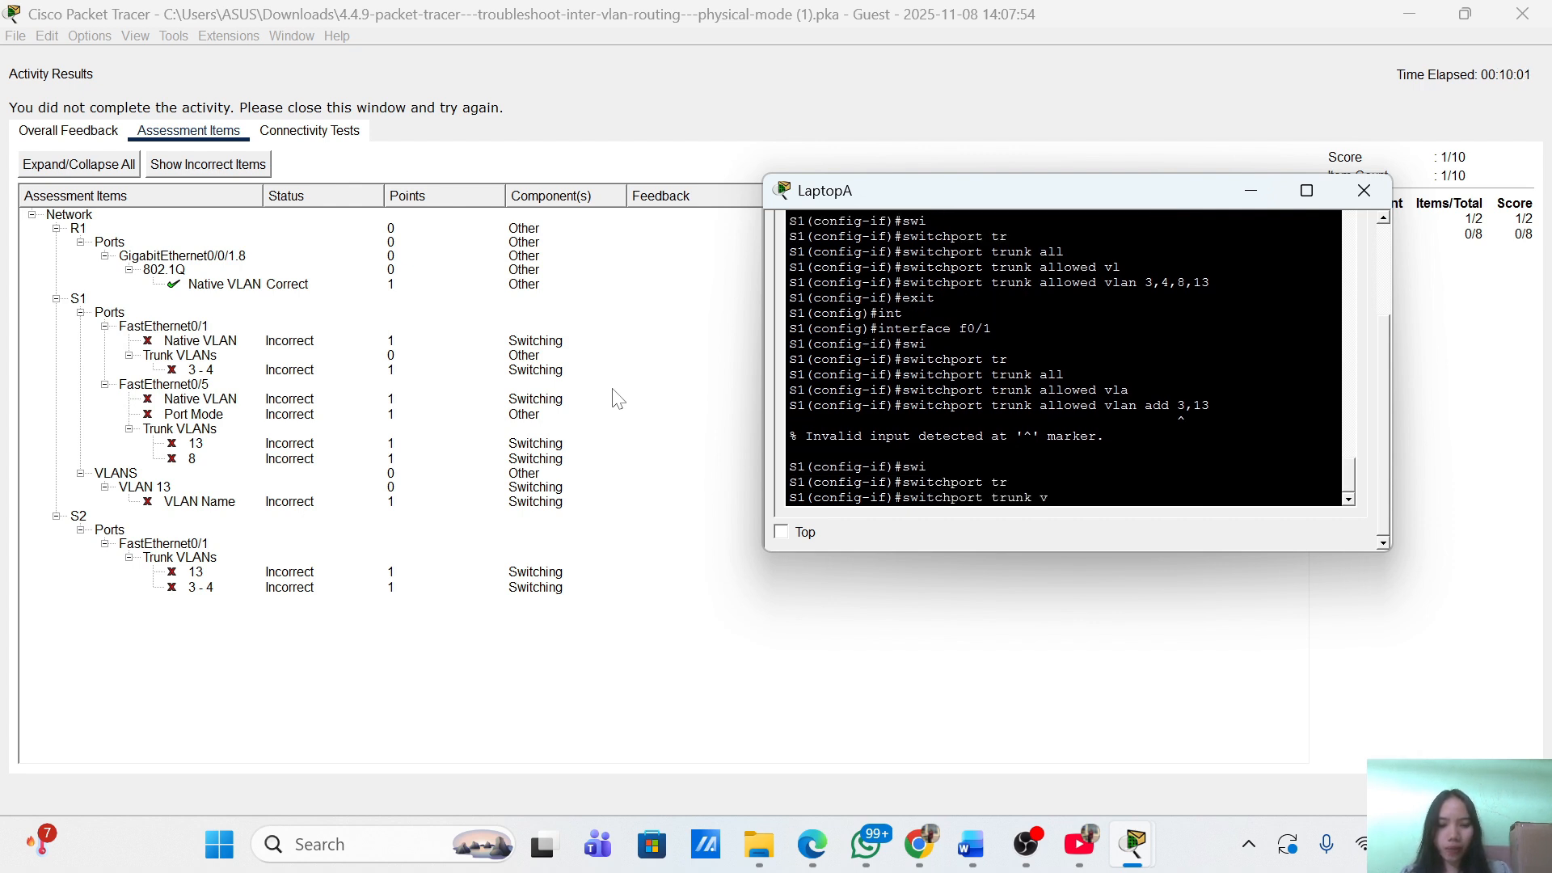
key("BackSpace")
type("nat")
key("Tab")
type("vl")
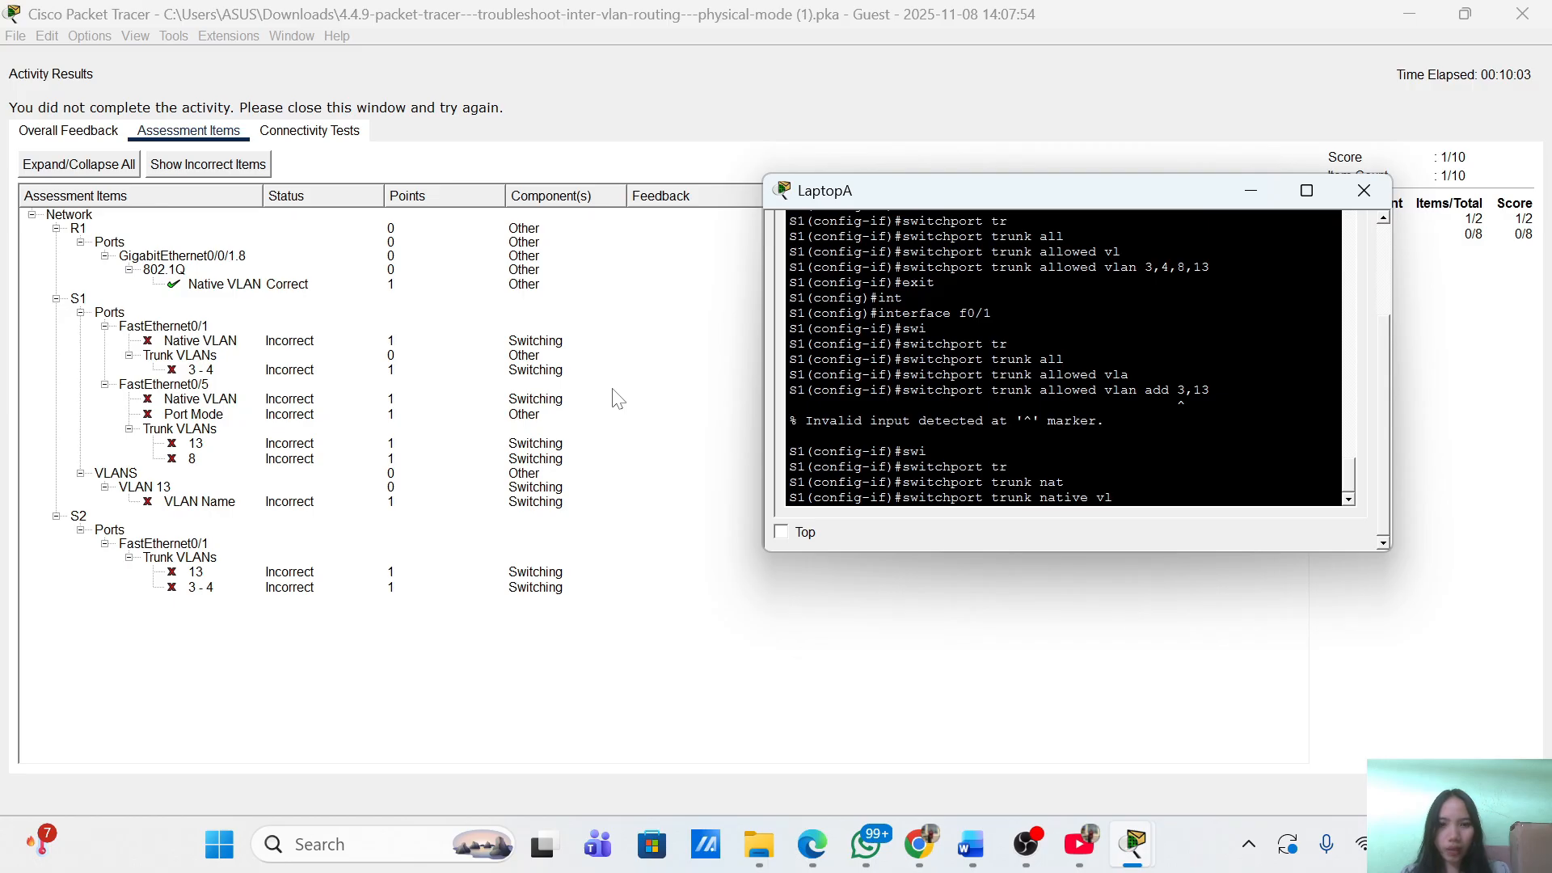
key("Tab")
type("8")
key("Return")
key("Return")
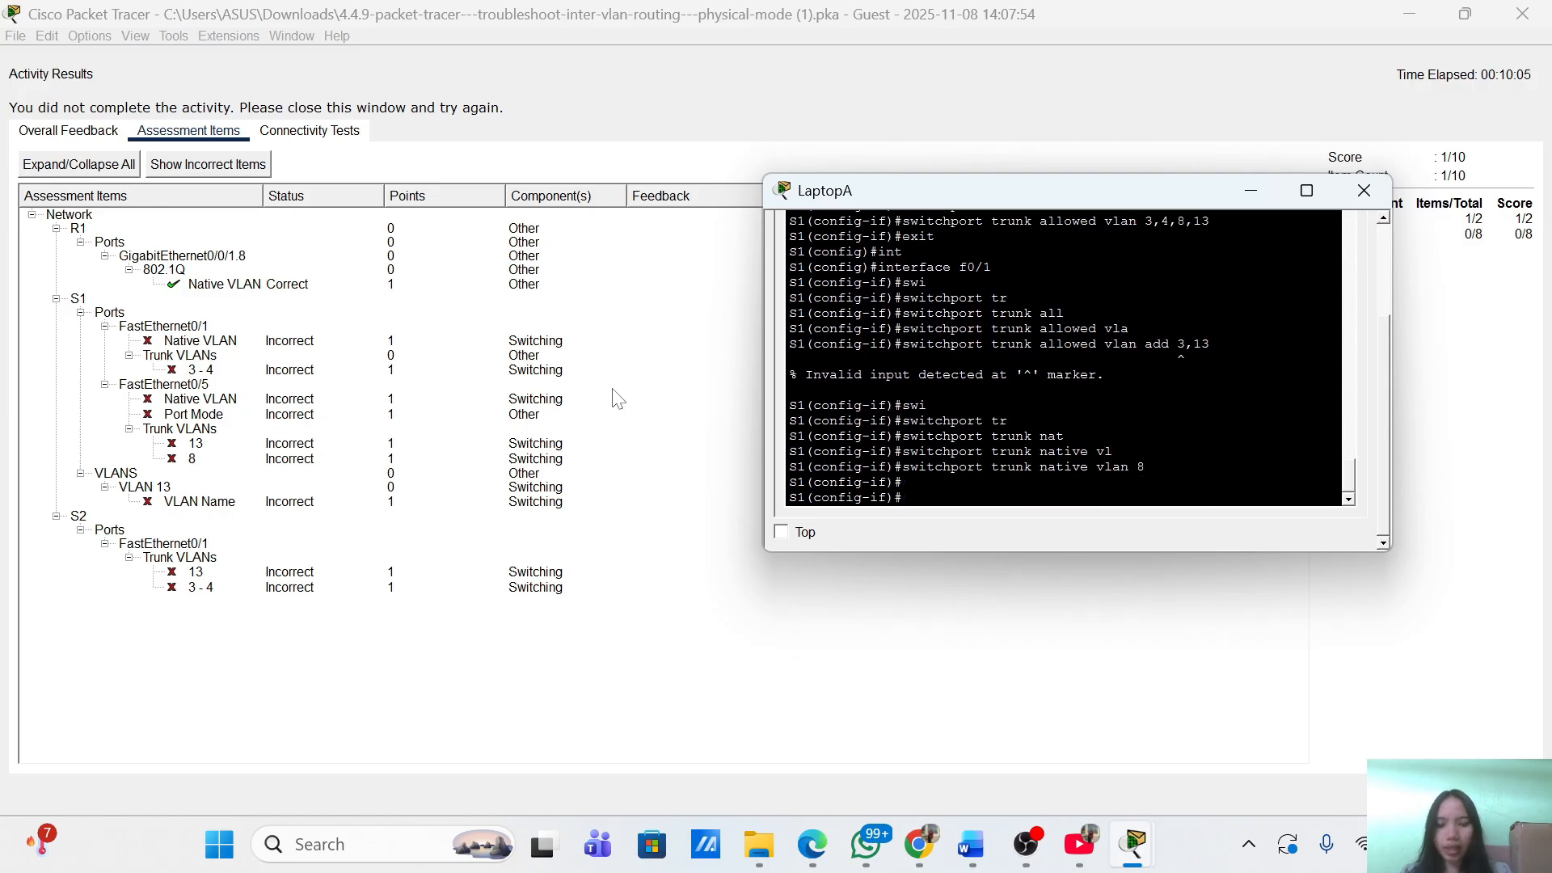
type("exit")
key("Return")
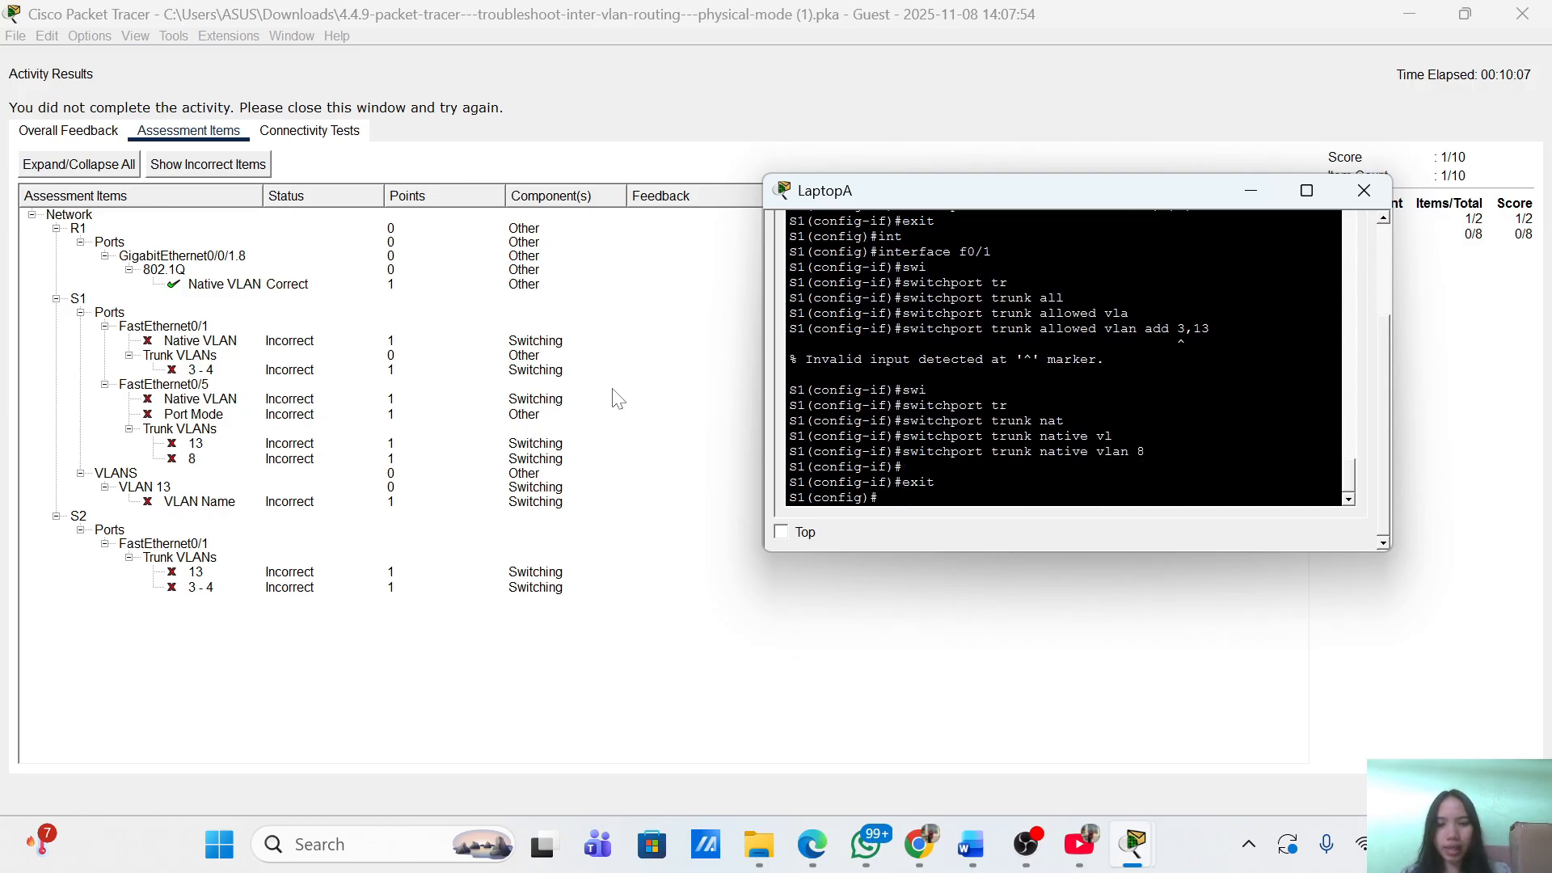
Enter VLAN 13 configuration on S1, and close Activity Results to check the VLAN Table.
type("vla")
key("Tab")
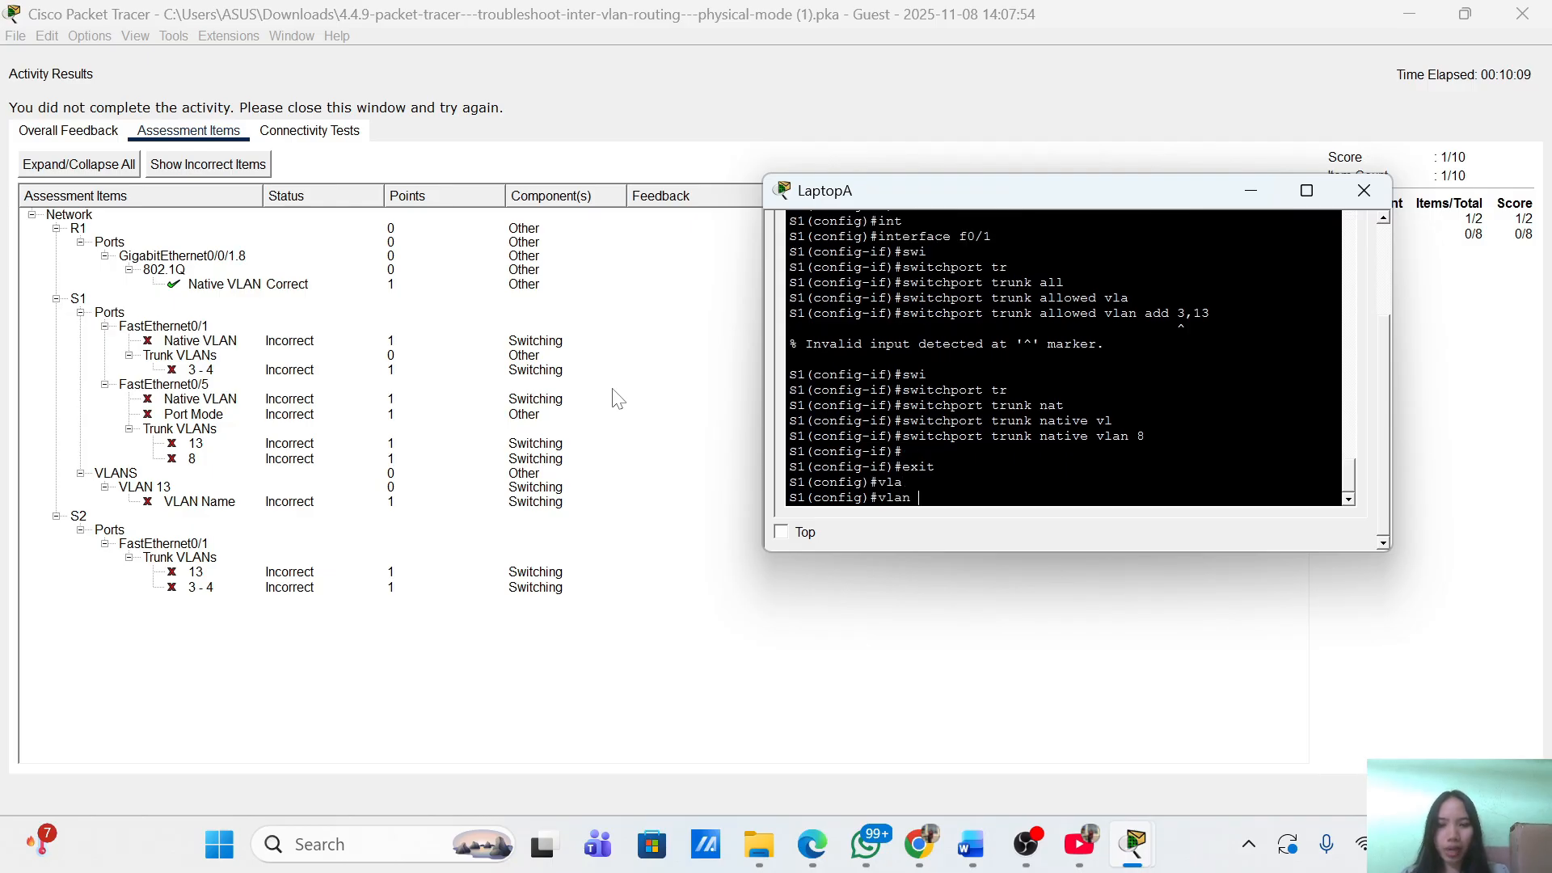
type("13")
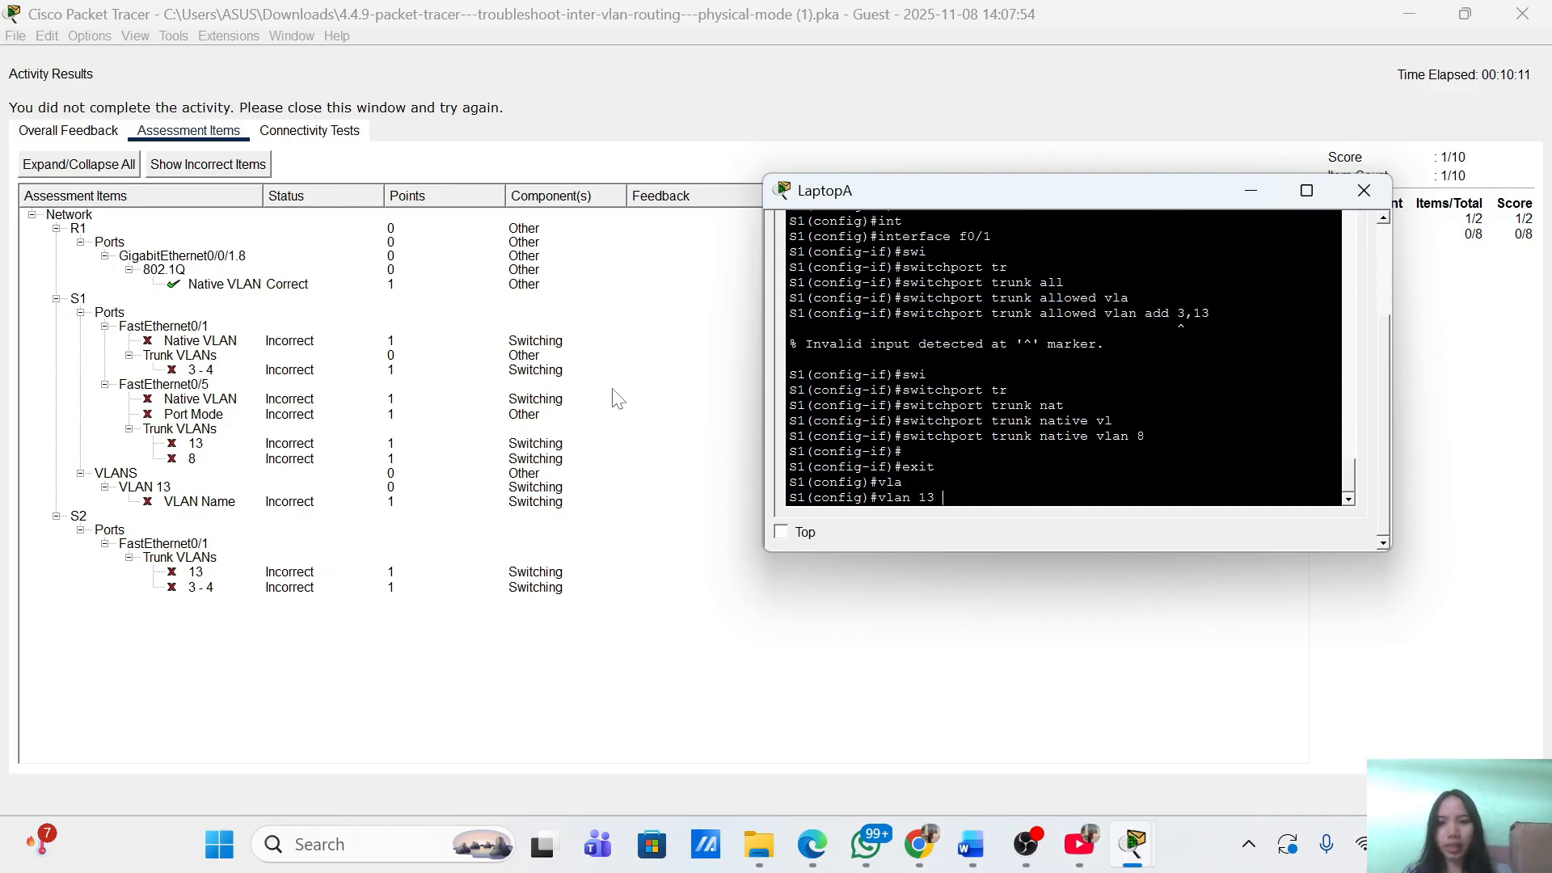
key("Return")
type("name")
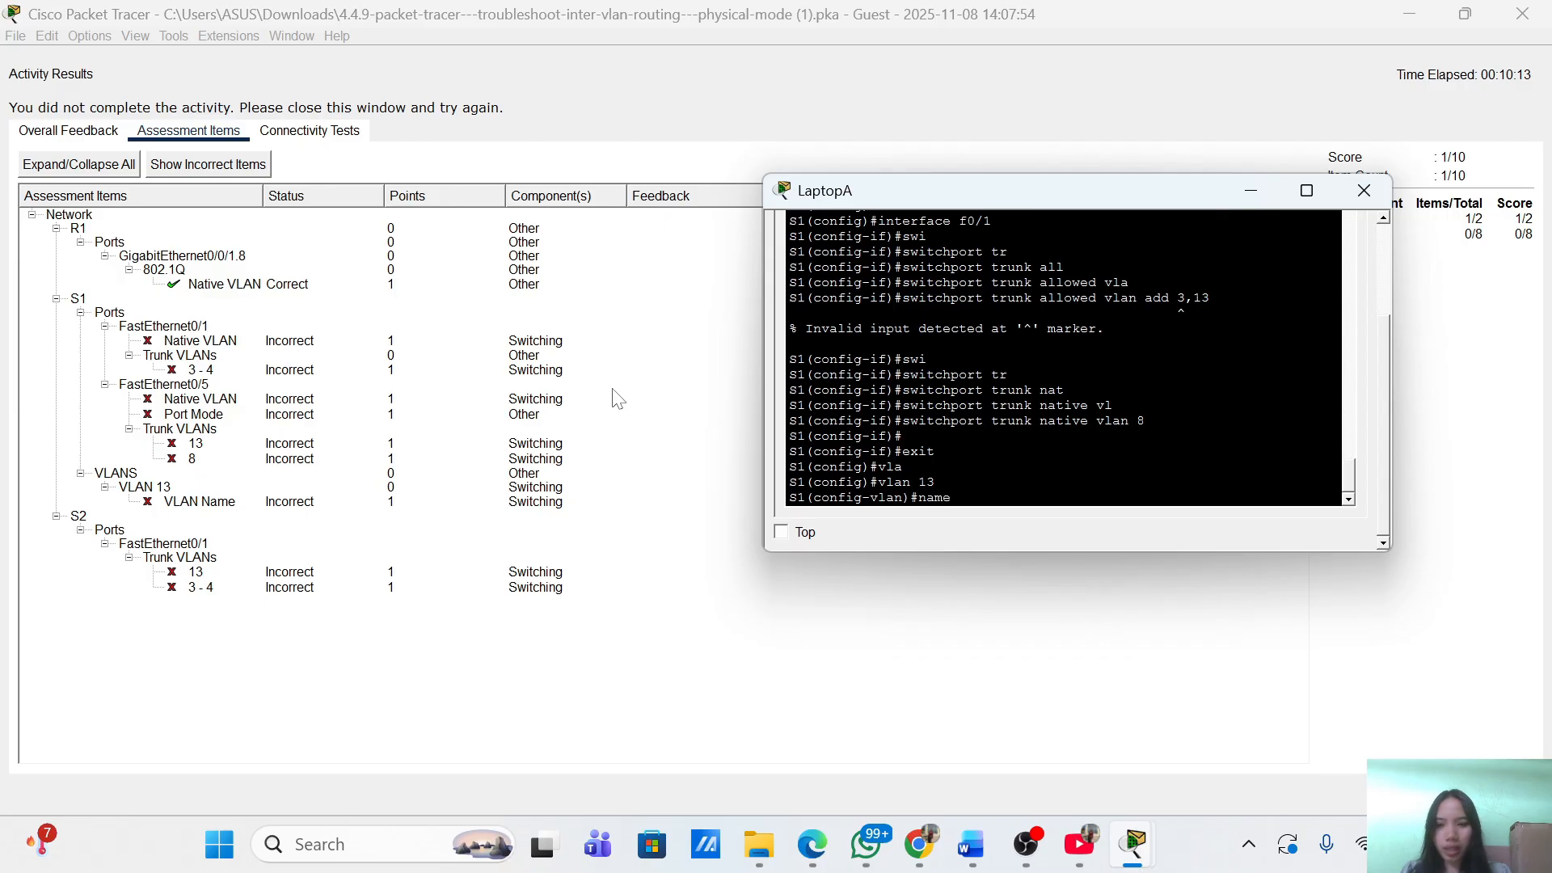
type(" Mai")
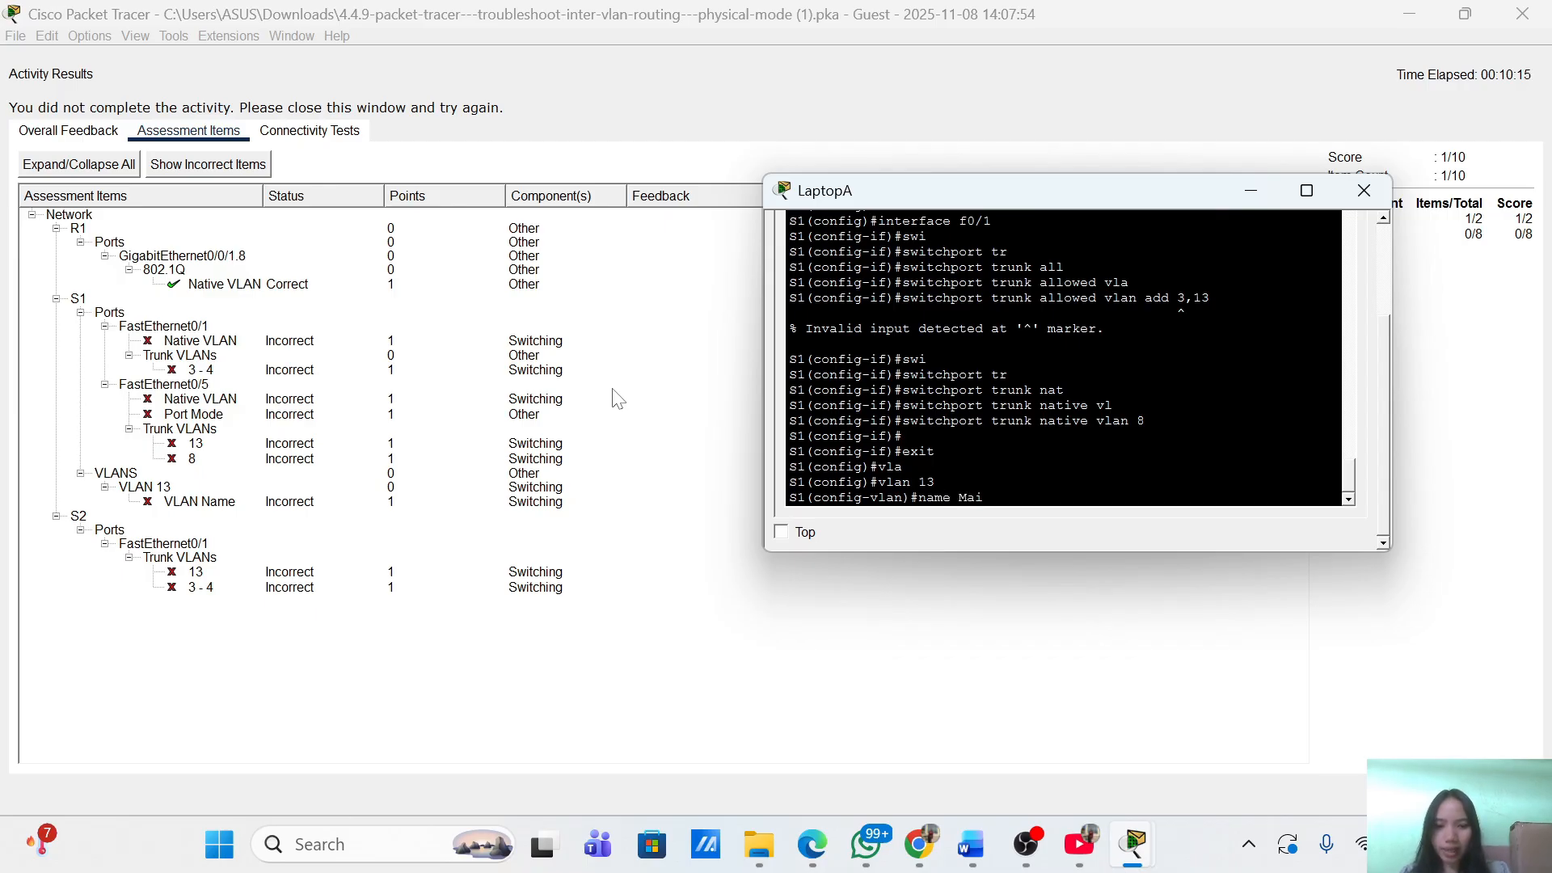
type("nten")
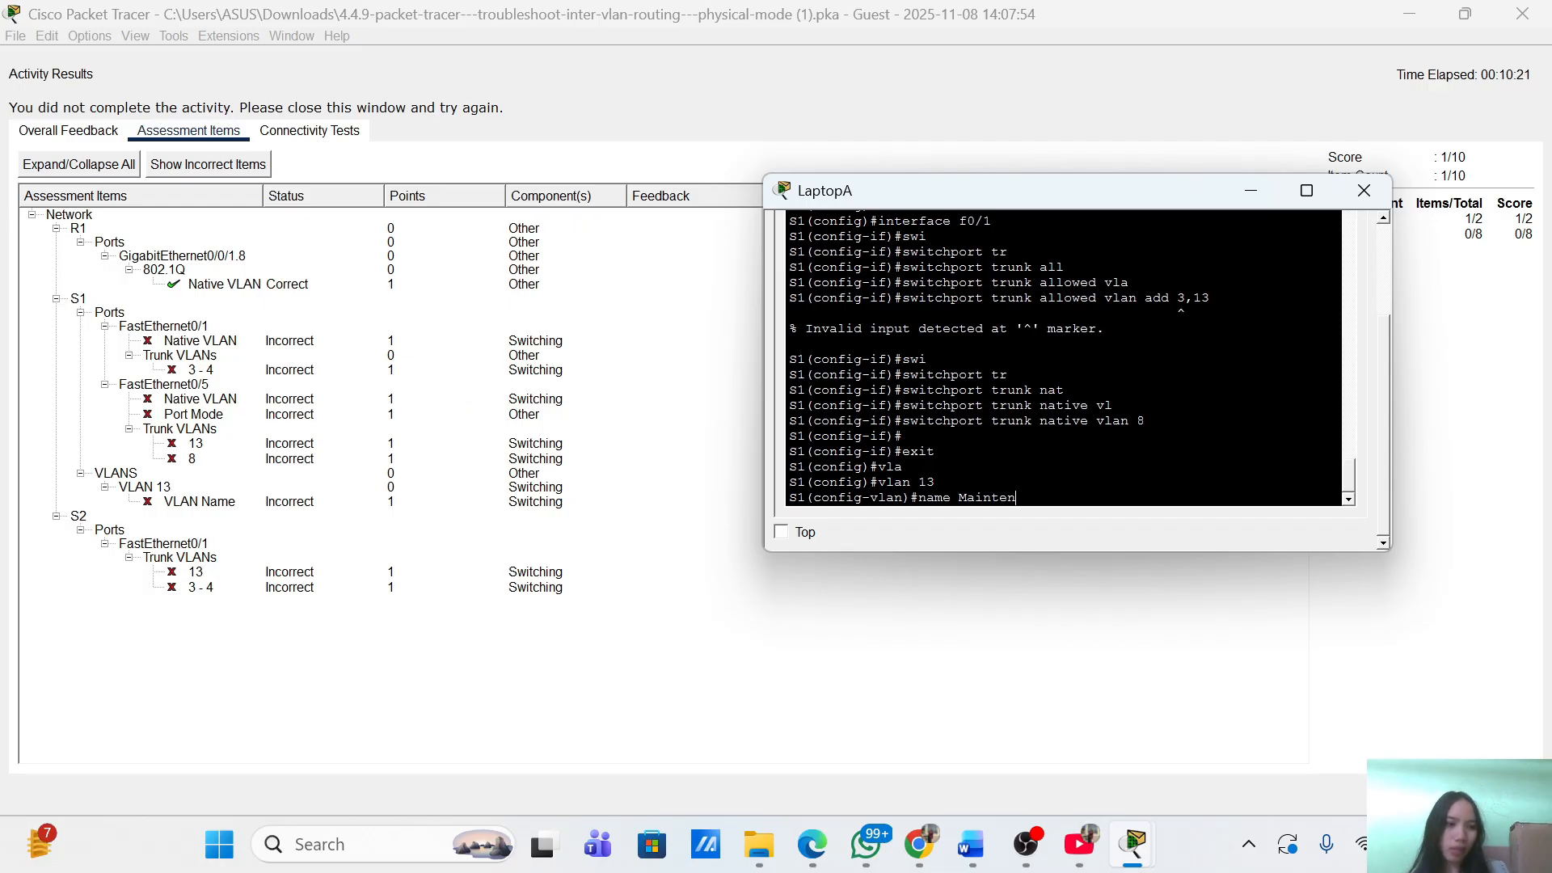
left_click(1500, 792)
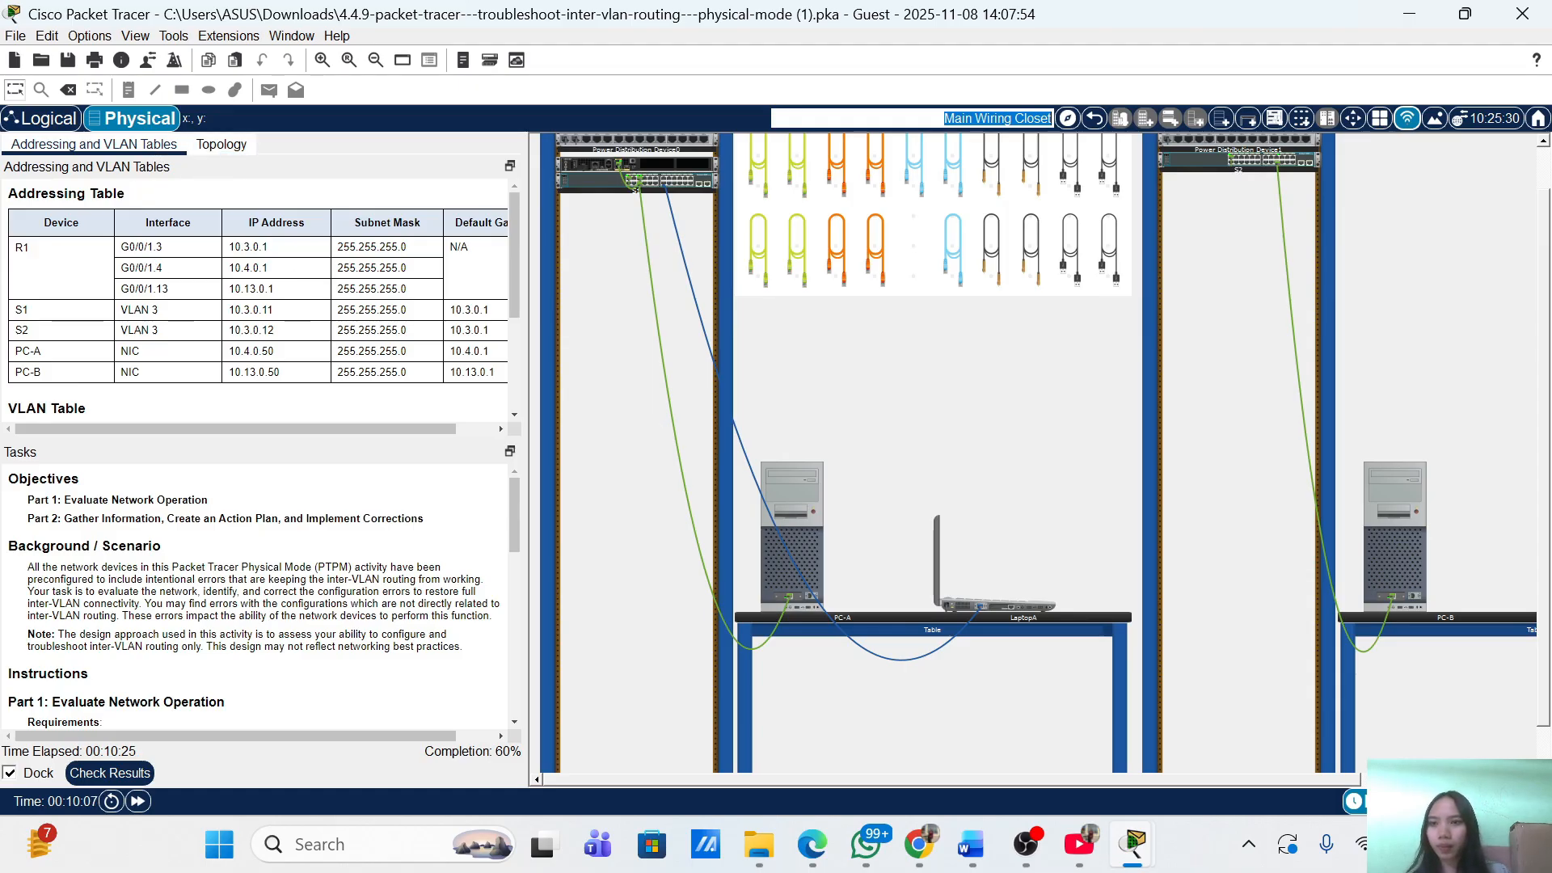
scroll(259, 299, "down", 5)
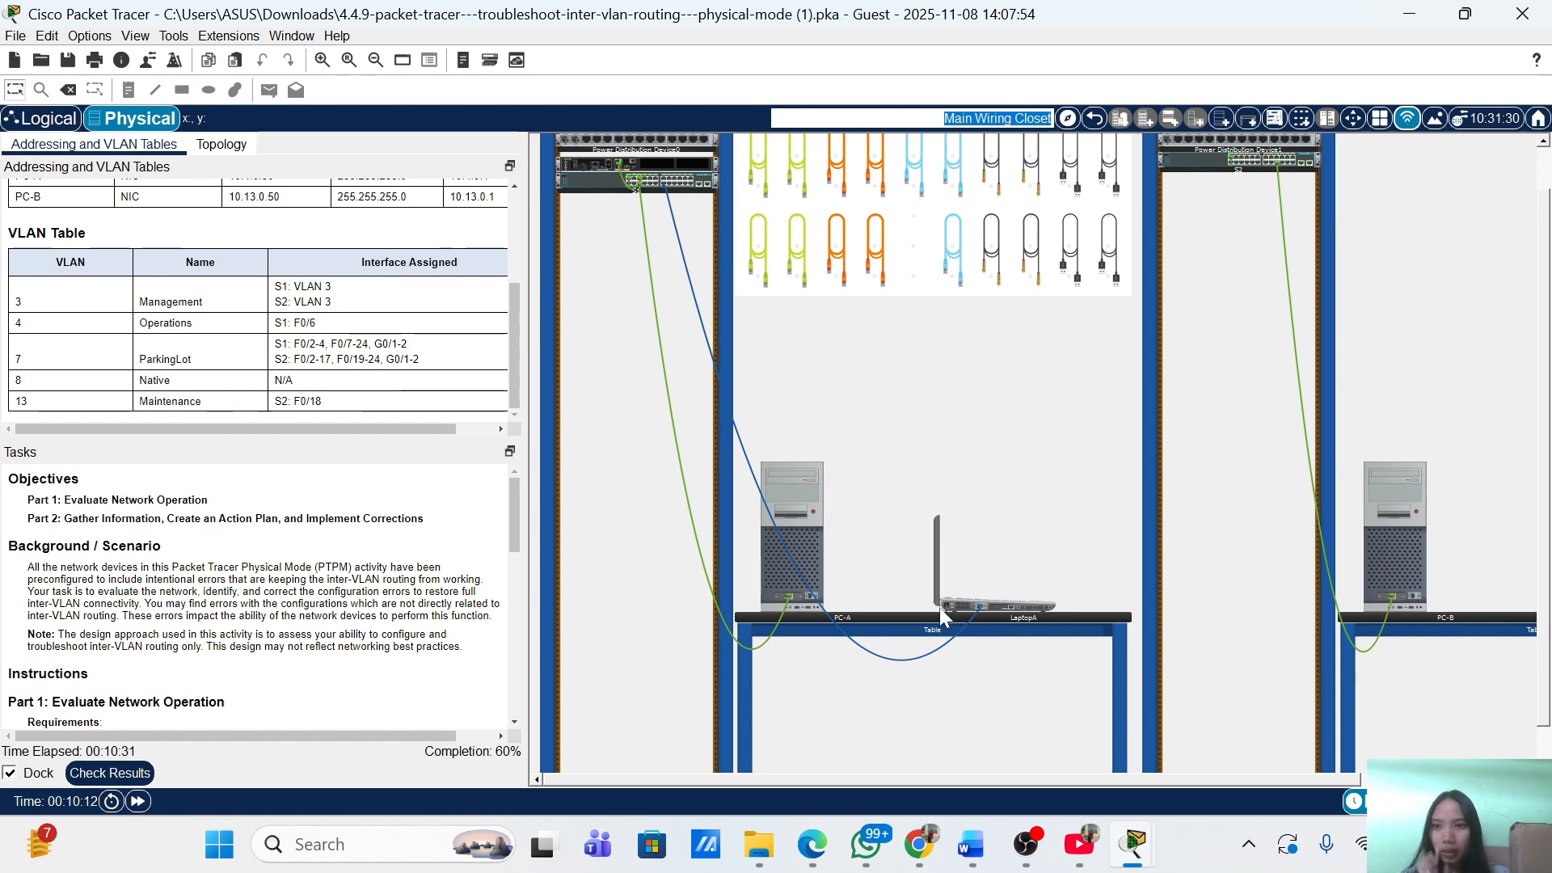
mouse_move(1134, 844)
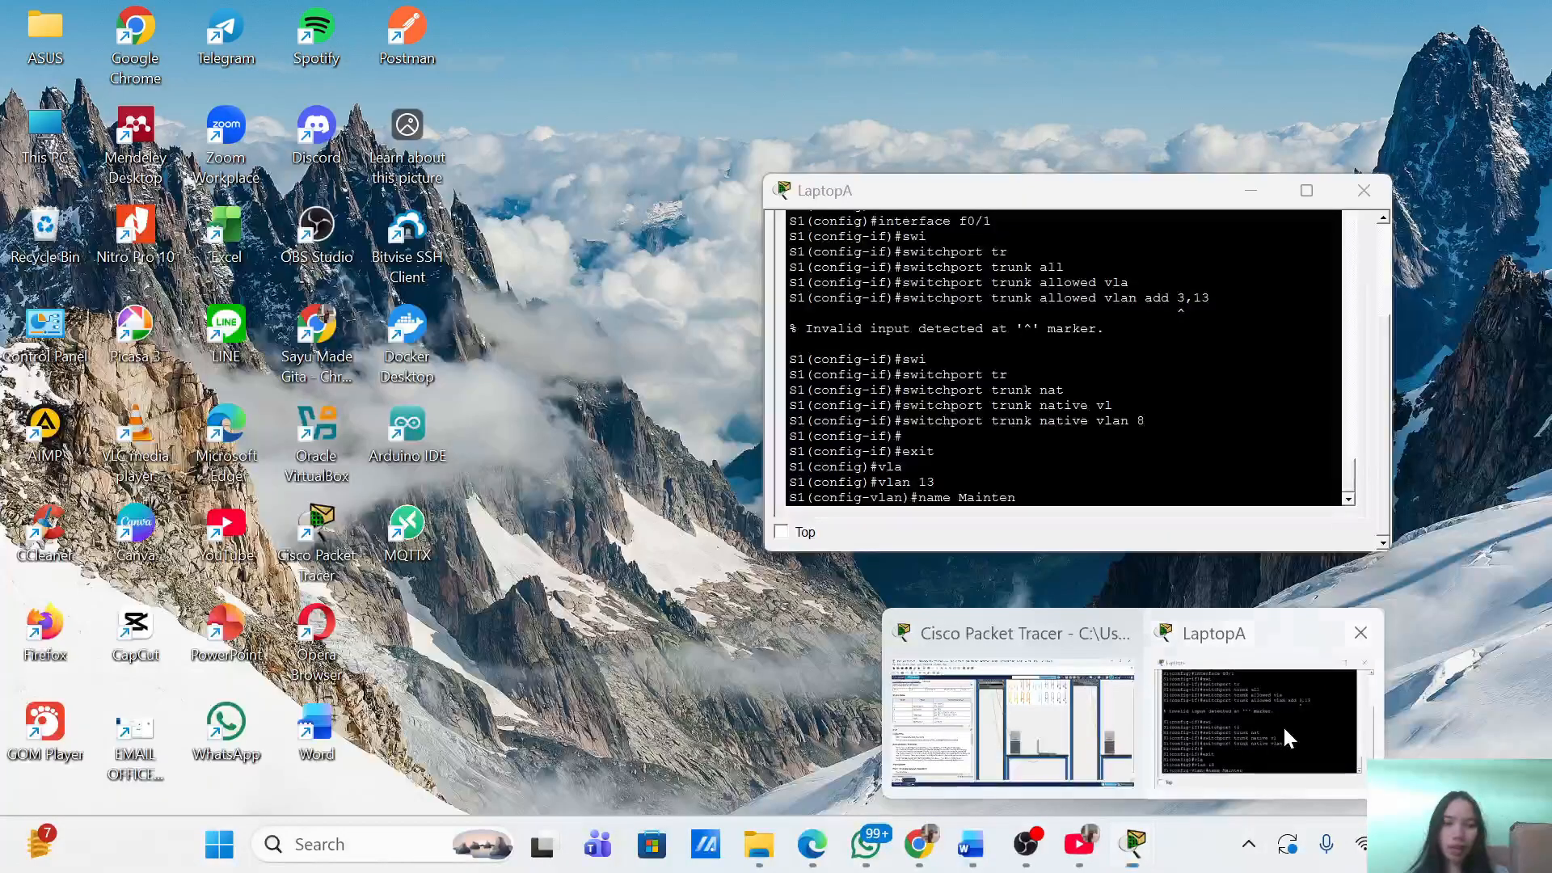
left_click(1282, 725)
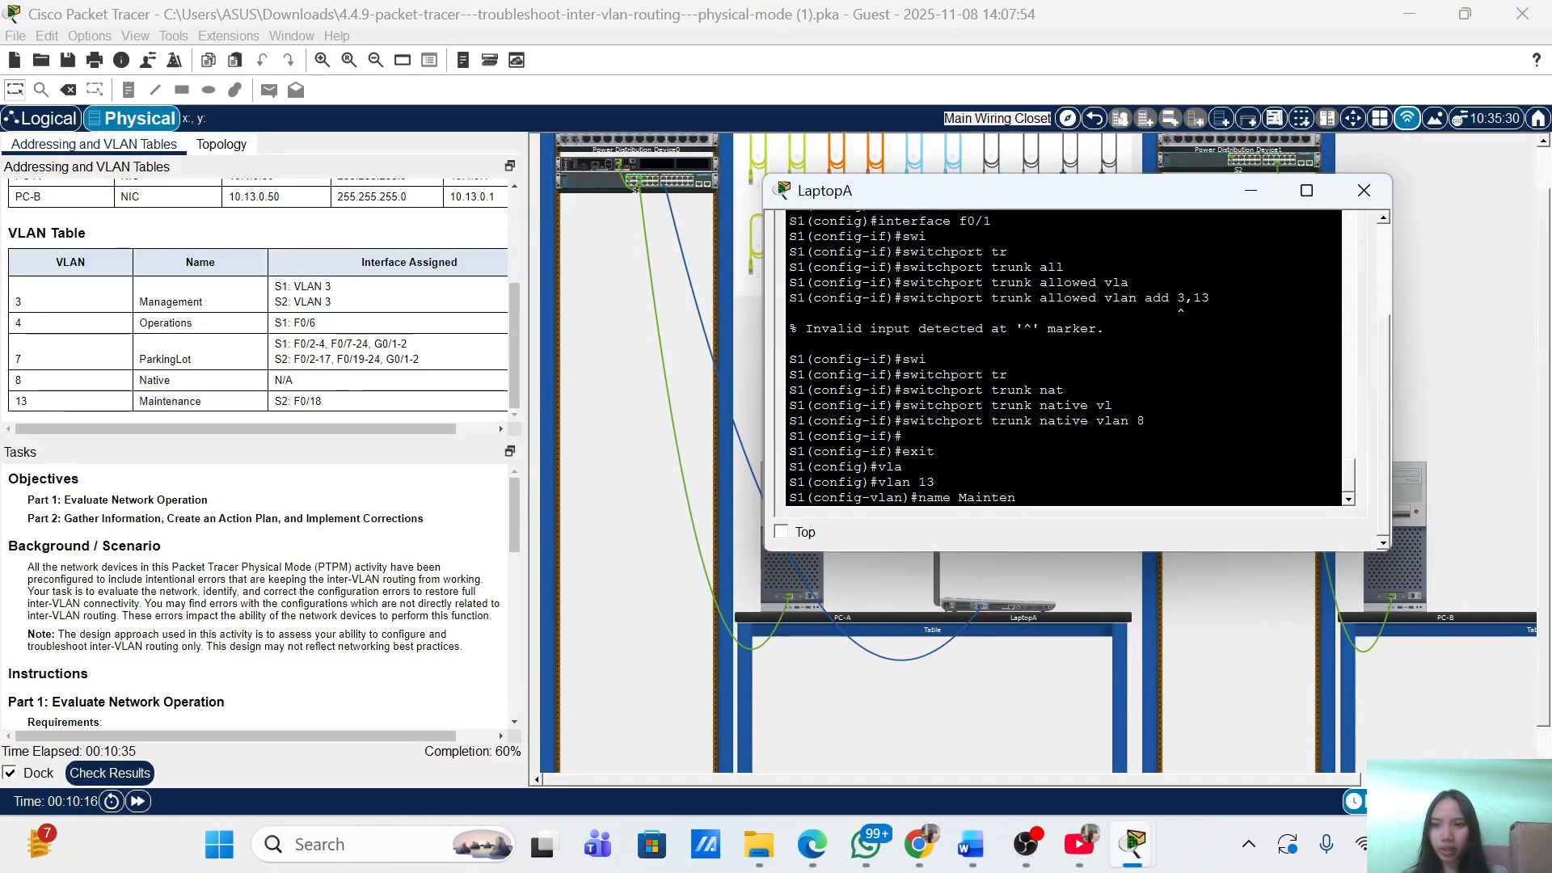
Finish naming VLAN 13 'Maintenance' and return to the S1# prompt with 'end'.
type("ance")
key("Return")
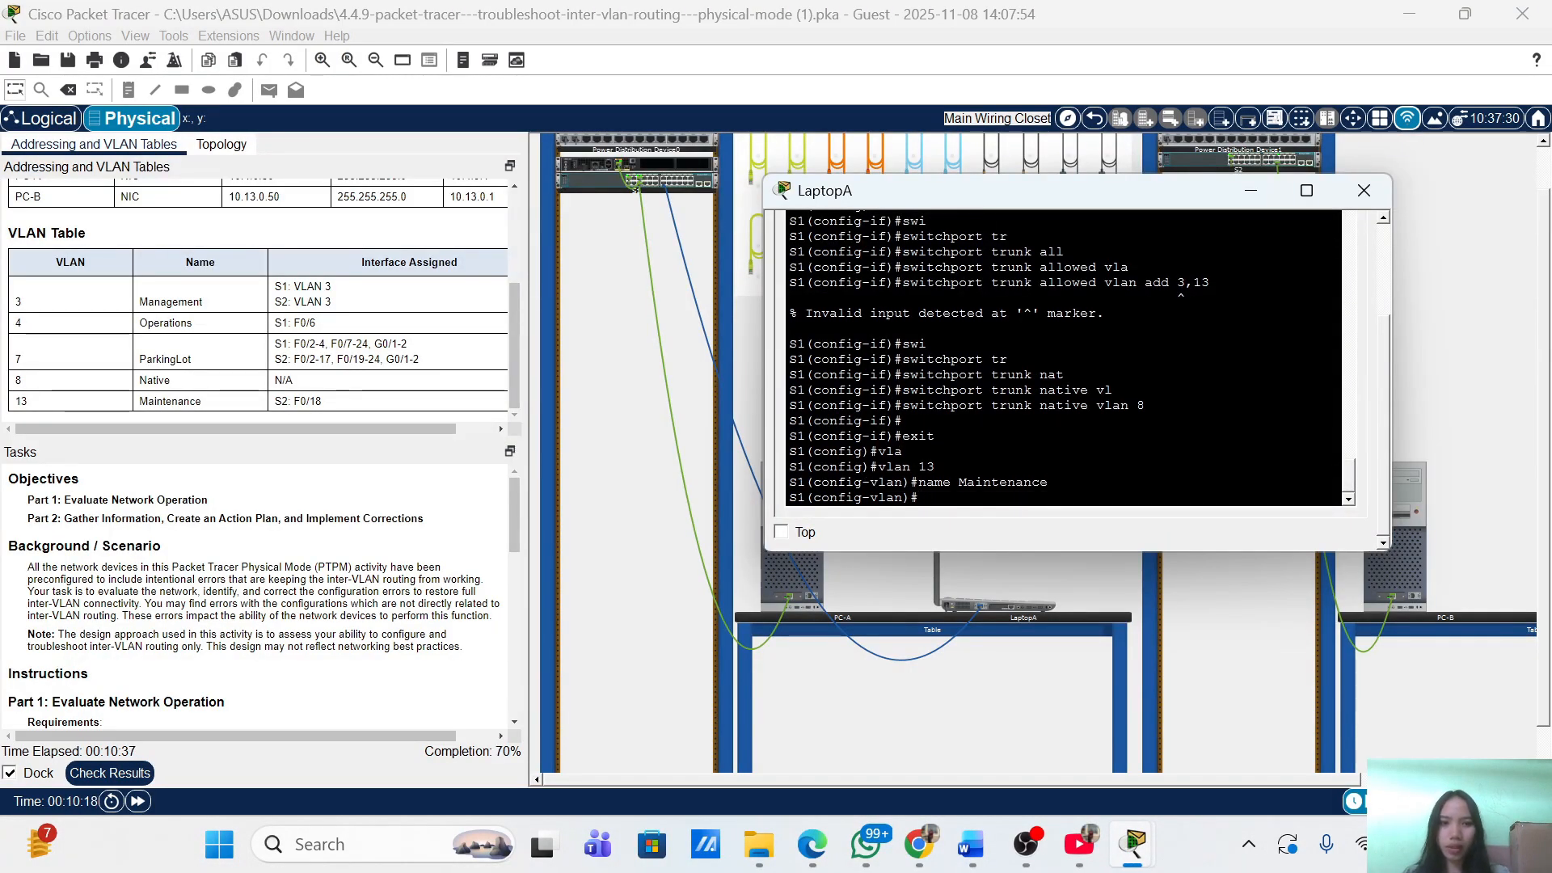
key("Return")
type("end")
key("Return")
key("Return")
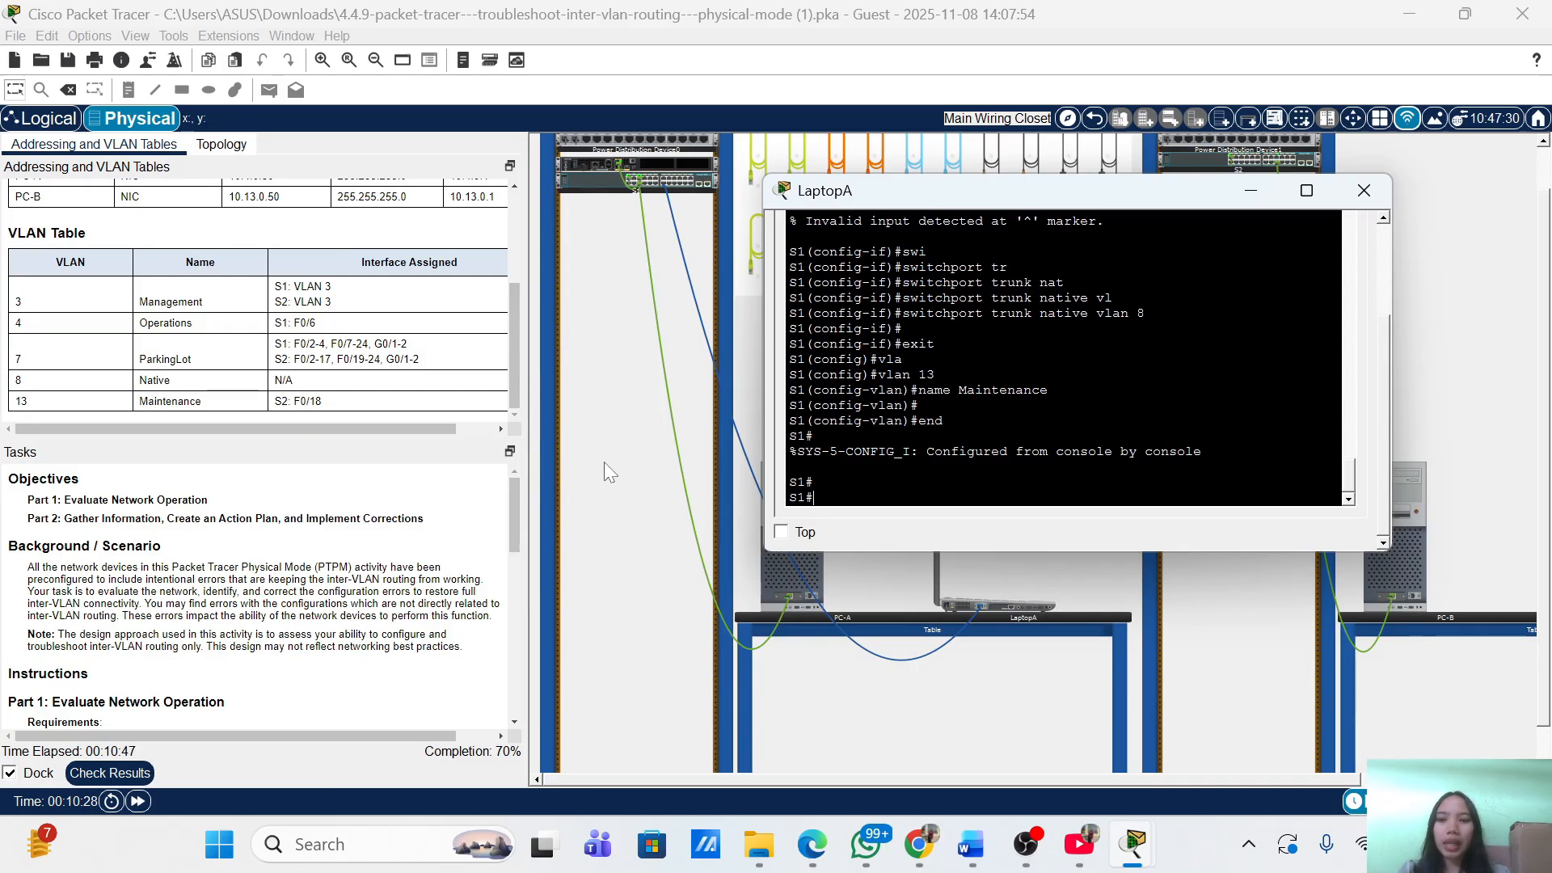
scroll(166, 553, "down", 10)
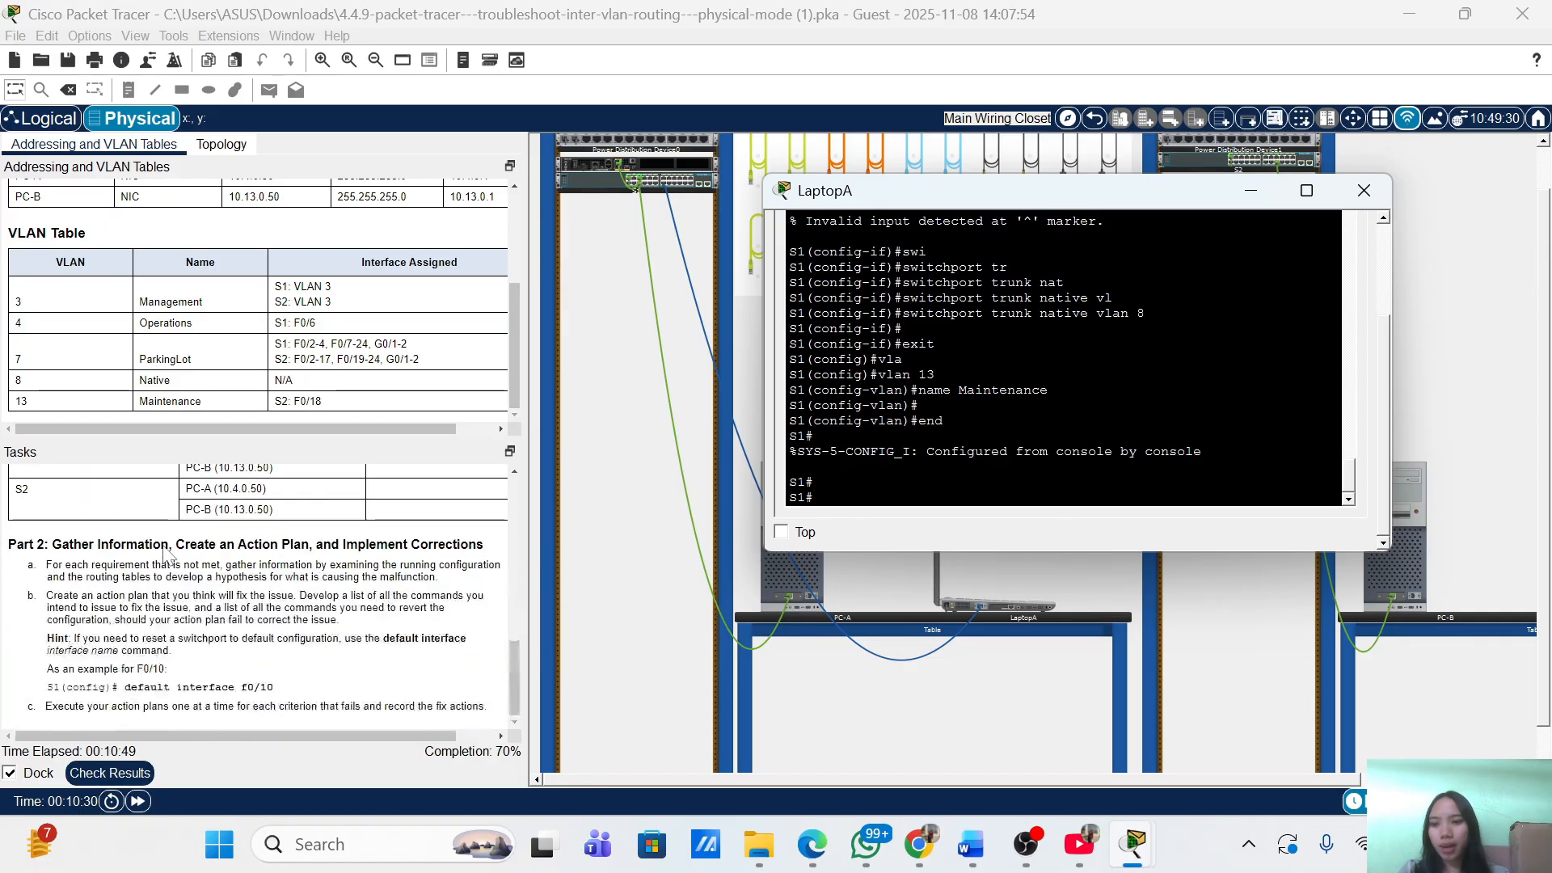
Move switch S2 into the left rack directly beneath S1.
left_click(667, 515)
left_click(1108, 170)
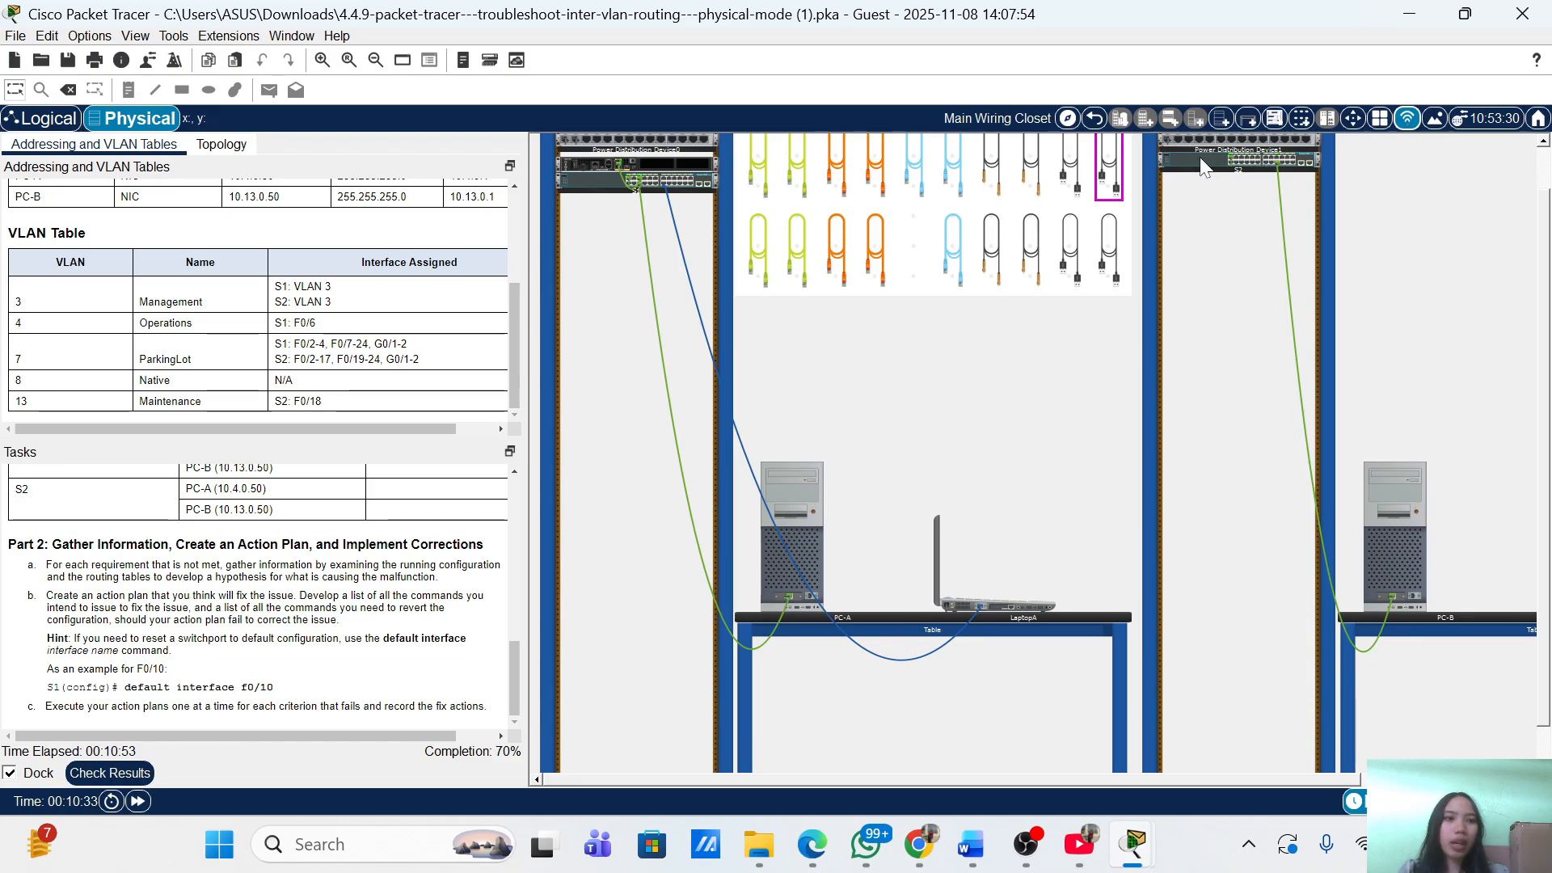
left_click_drag(1201, 169, 598, 255)
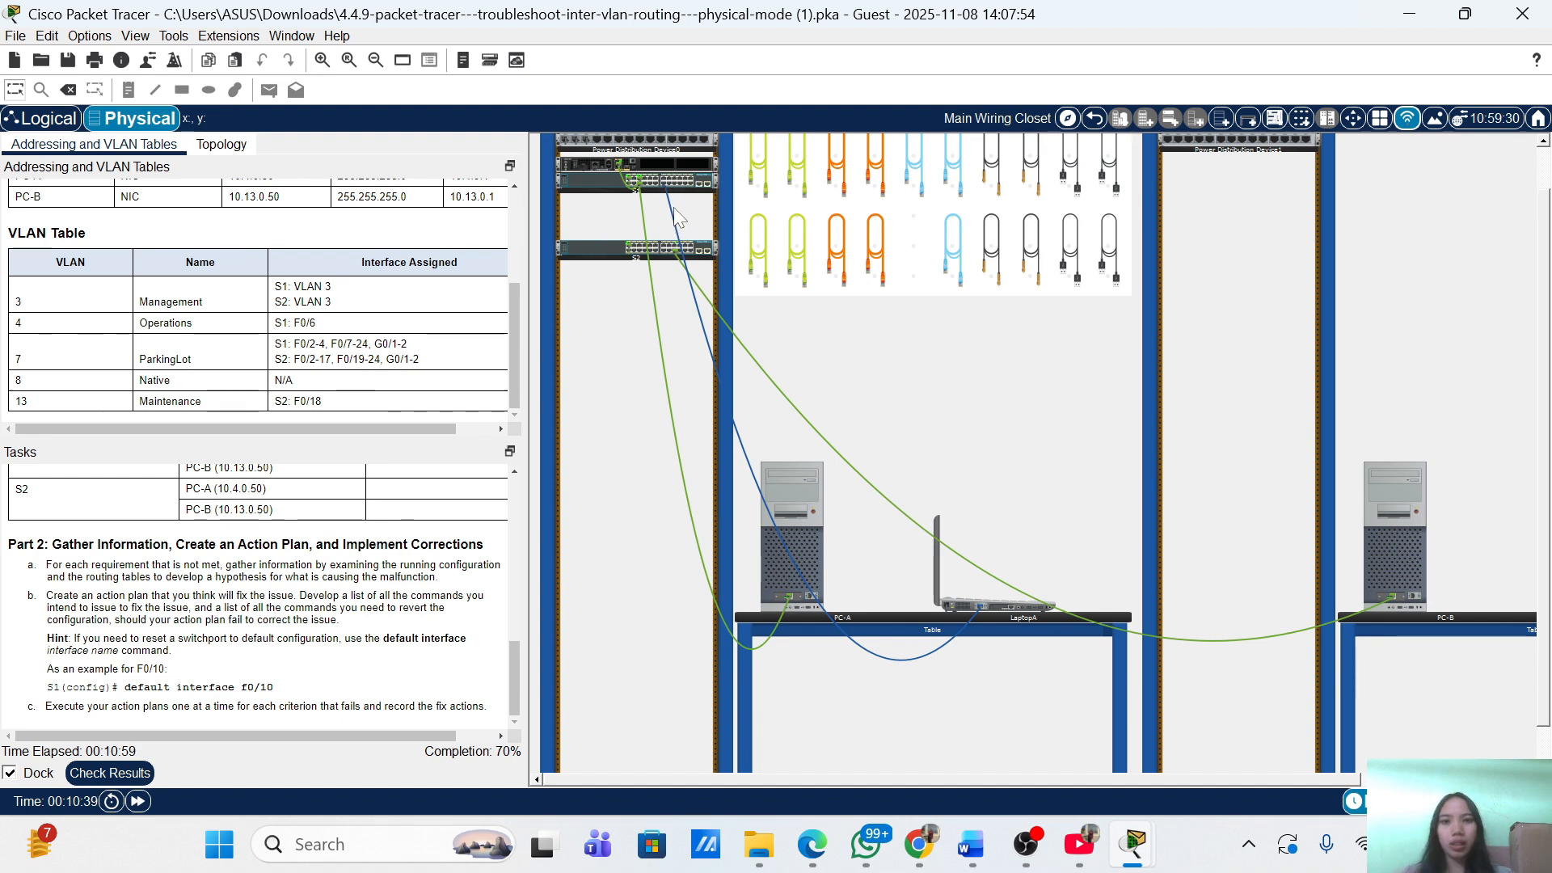
From the rear views of S2 and S1, plug the console cable into S2's console port.
right_click(601, 248)
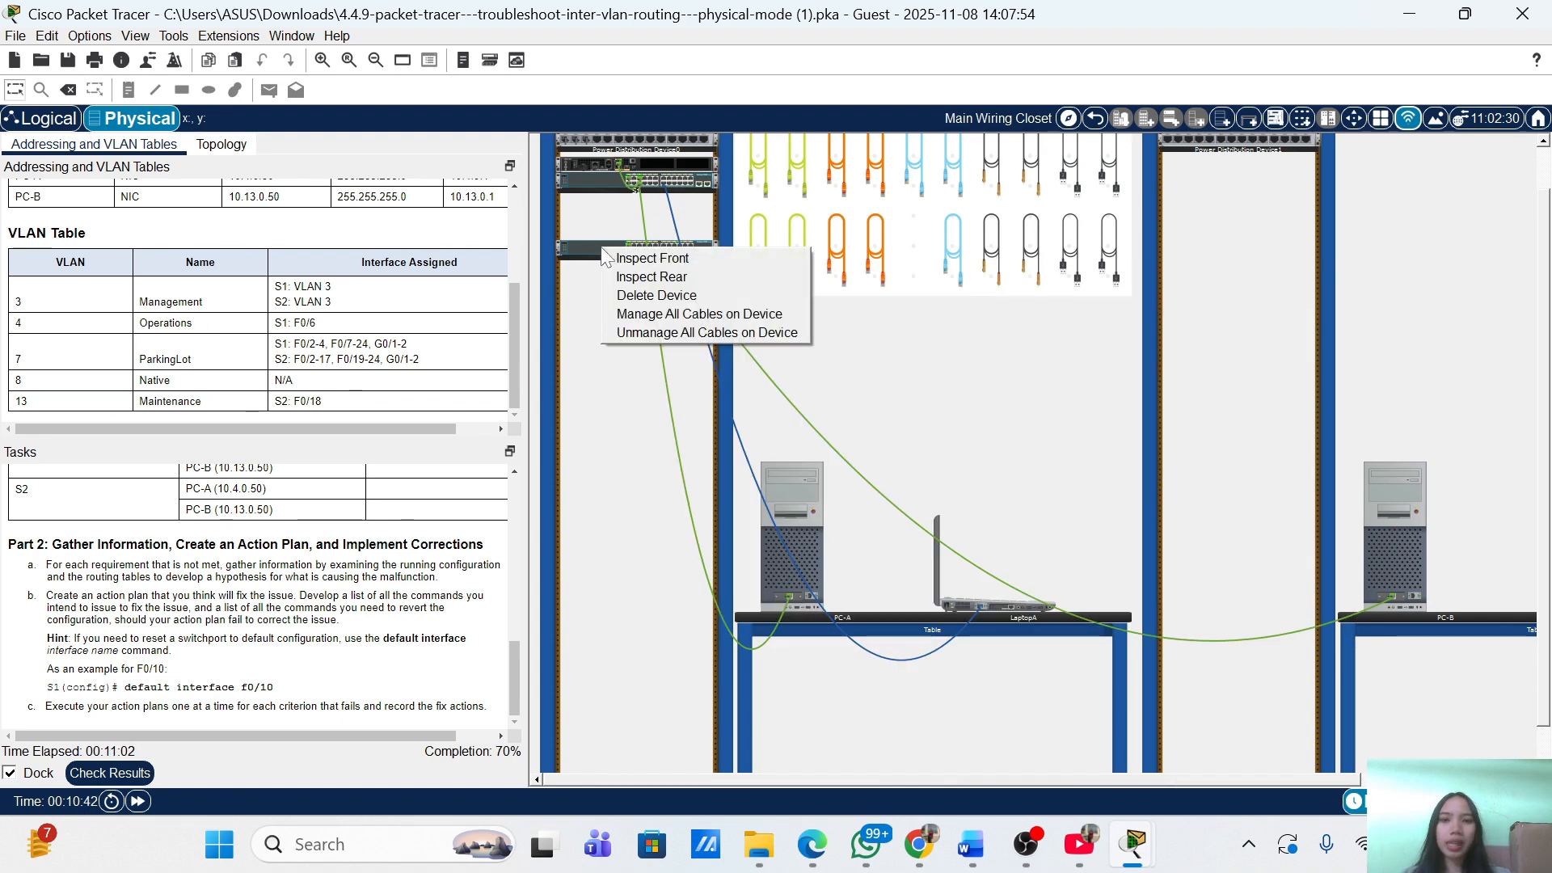
left_click(651, 277)
right_click(606, 179)
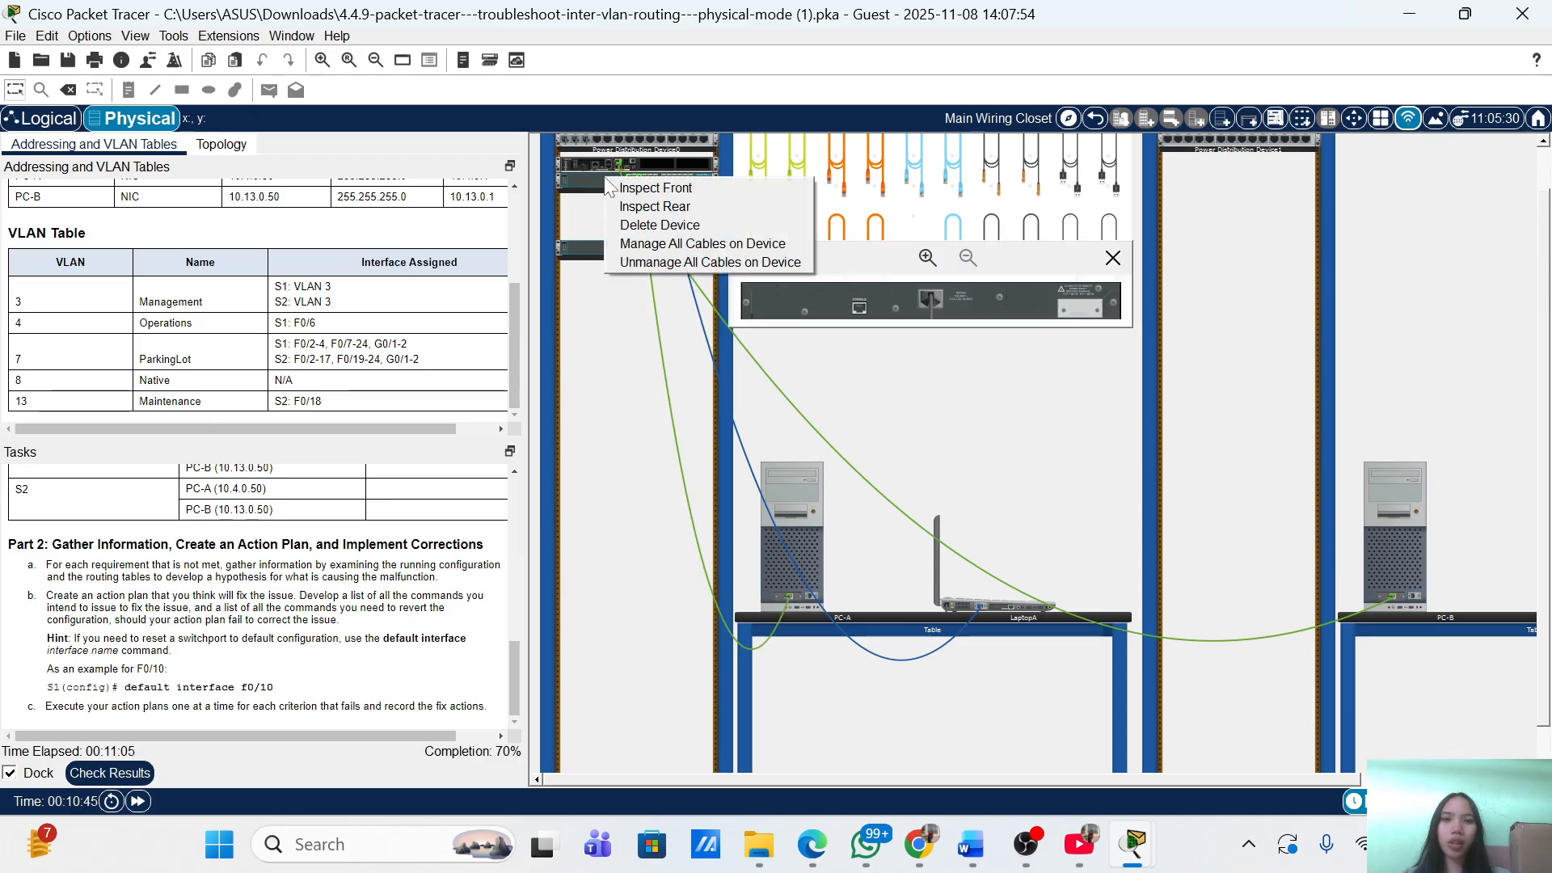
left_click(649, 208)
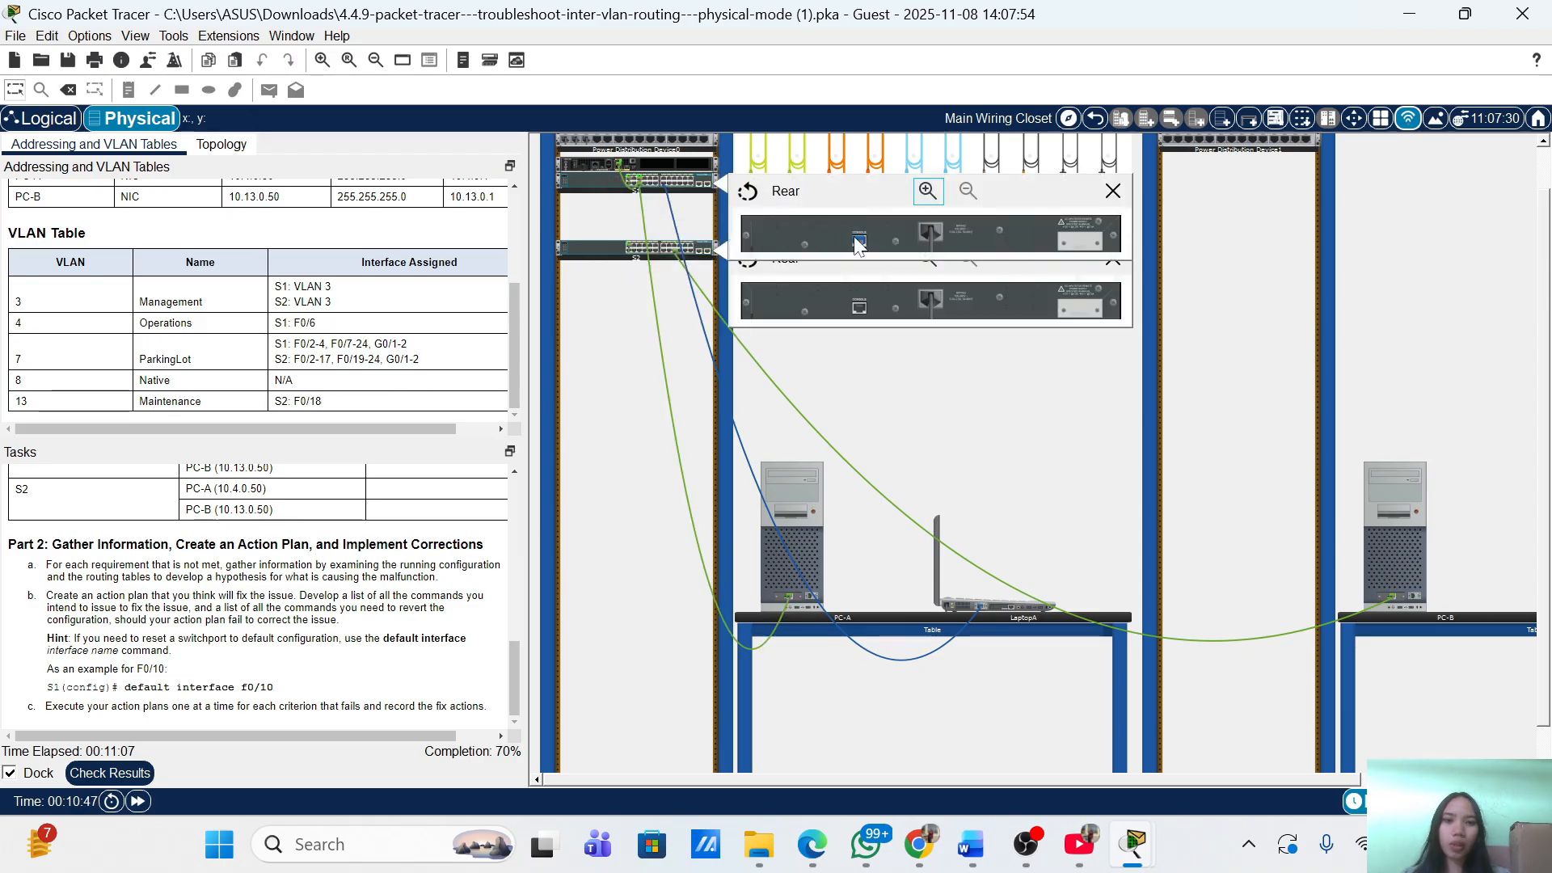
left_click_drag(845, 304, 862, 312)
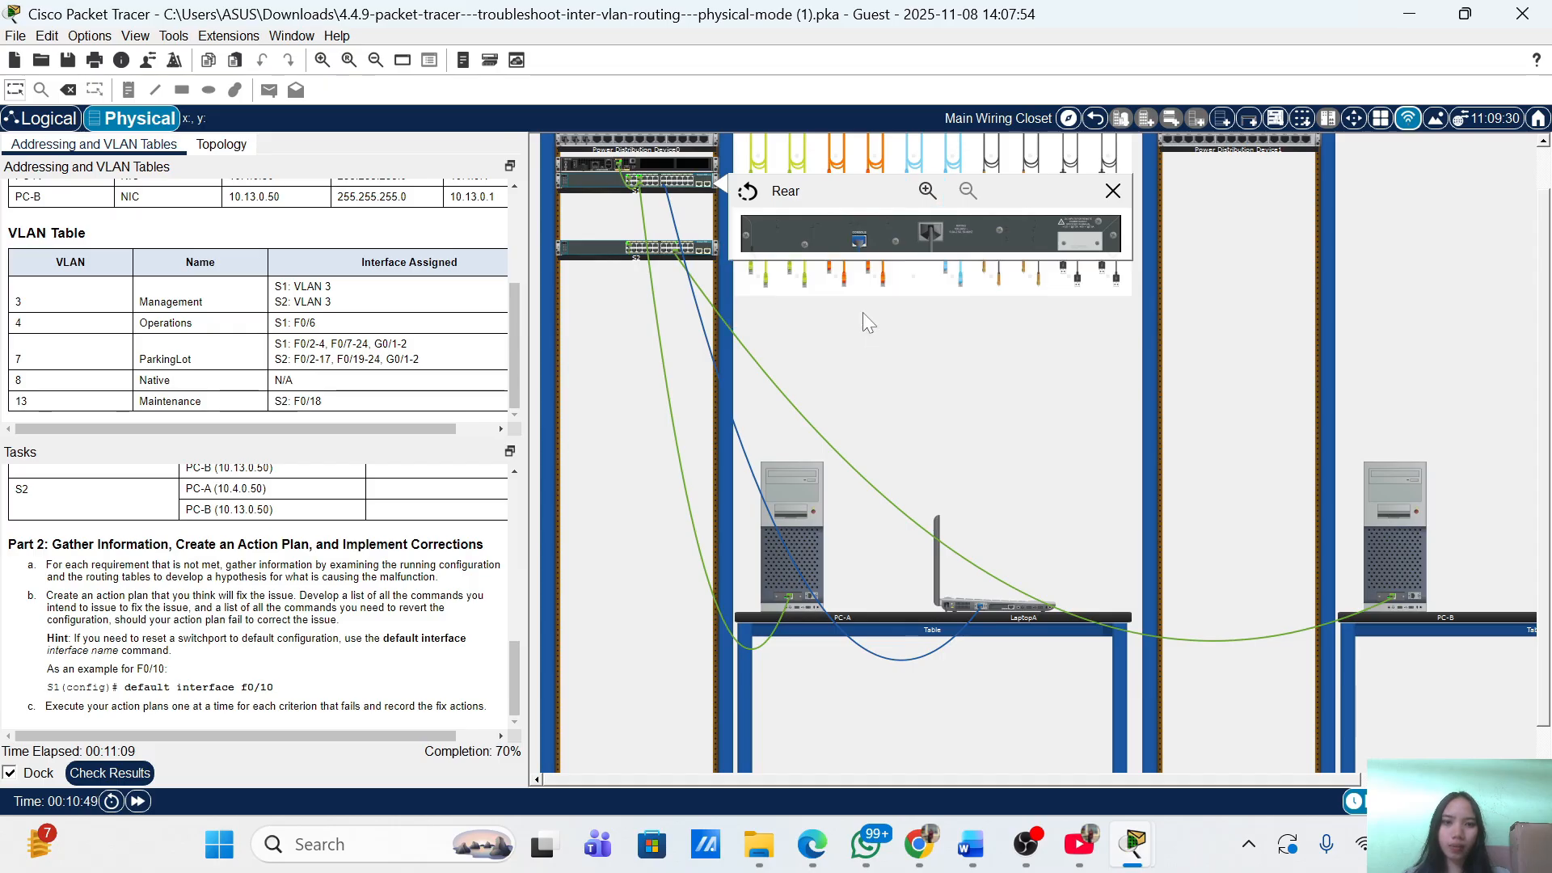
left_click(1005, 599)
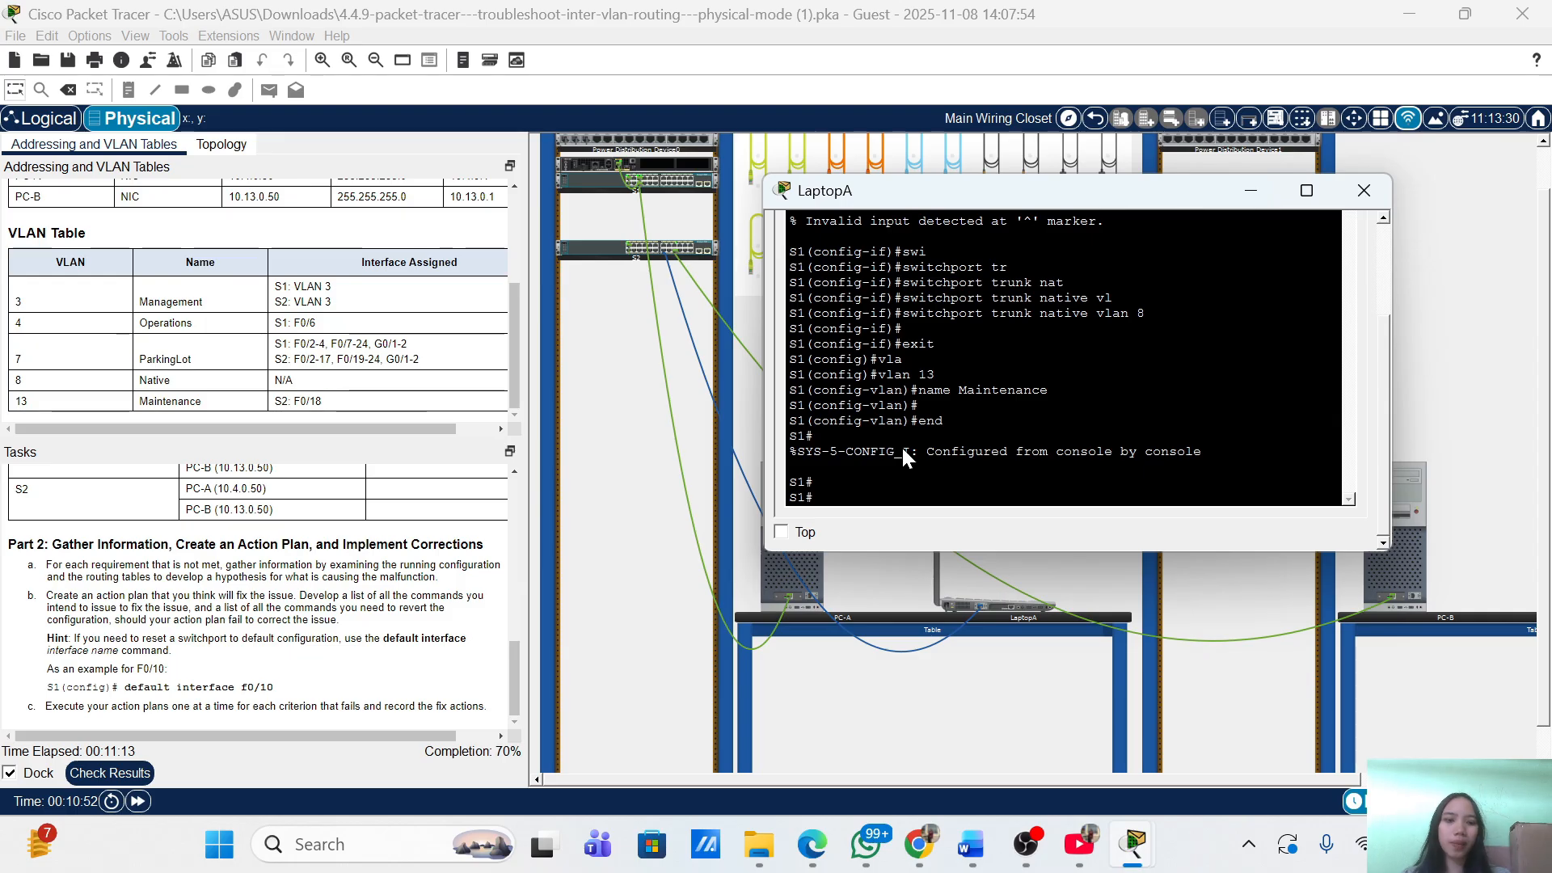
Restart LaptopA's terminal session and log in to S2 with the line and enable passwords, reaching S2#.
scroll(1108, 289, "up", 3)
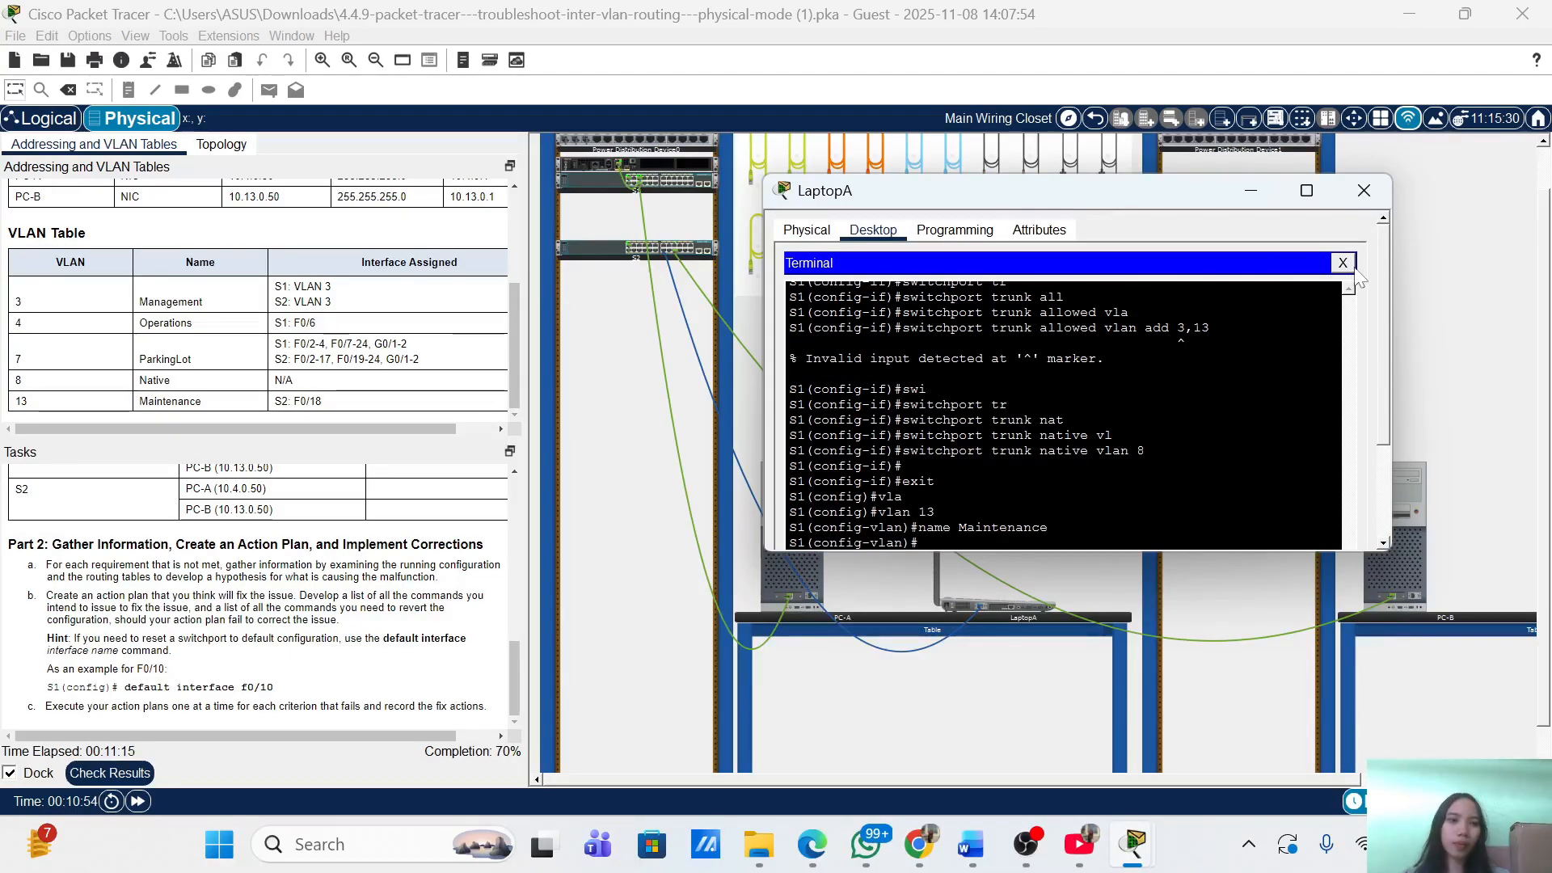
left_click(1340, 260)
left_click(1060, 290)
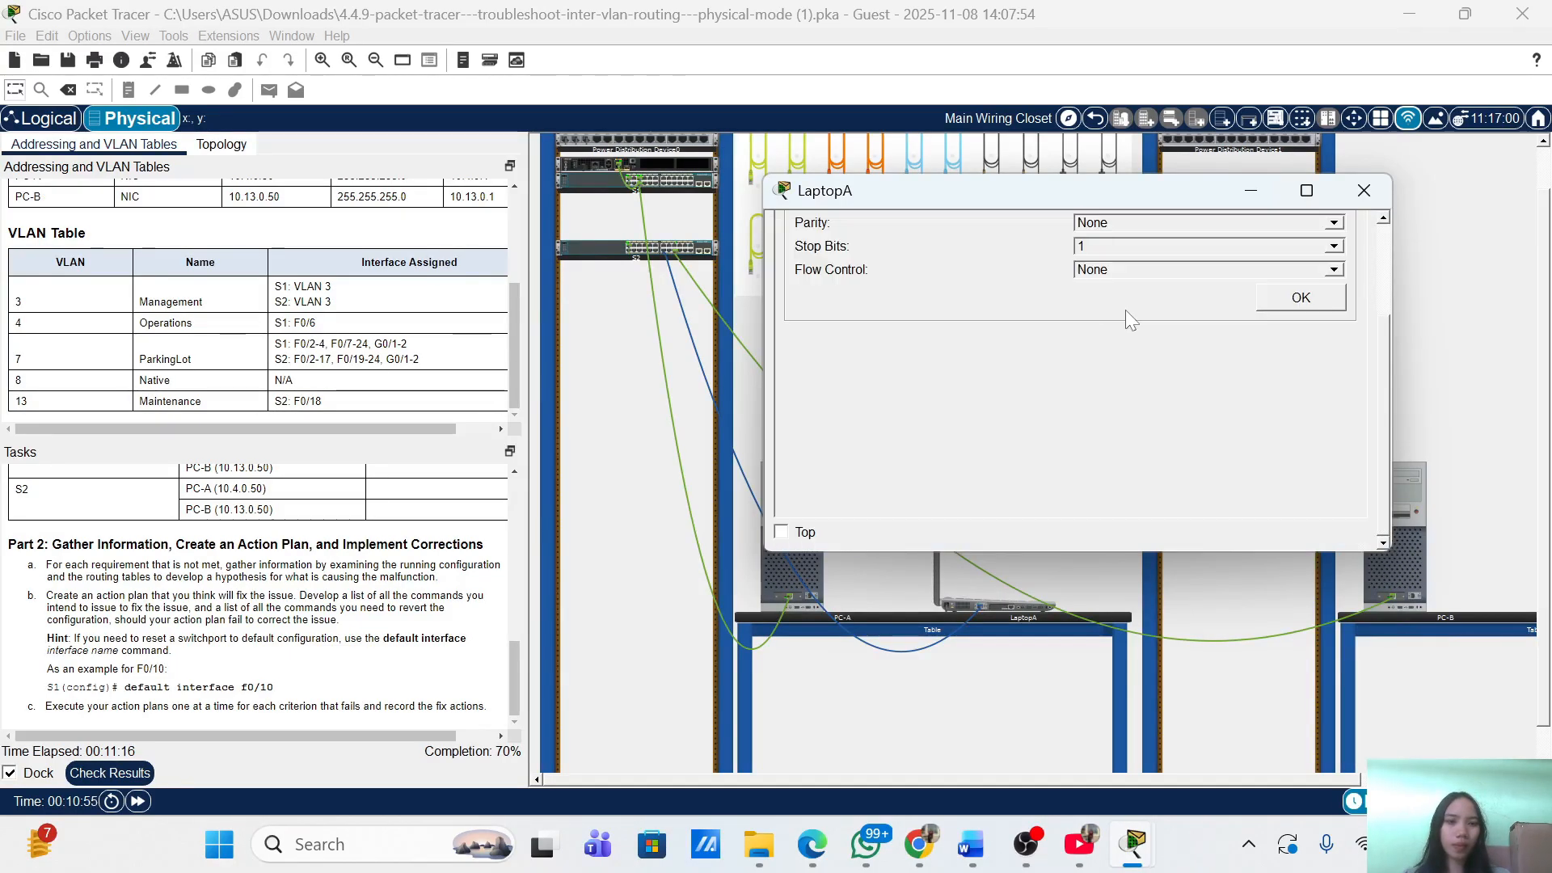
left_click(1291, 296)
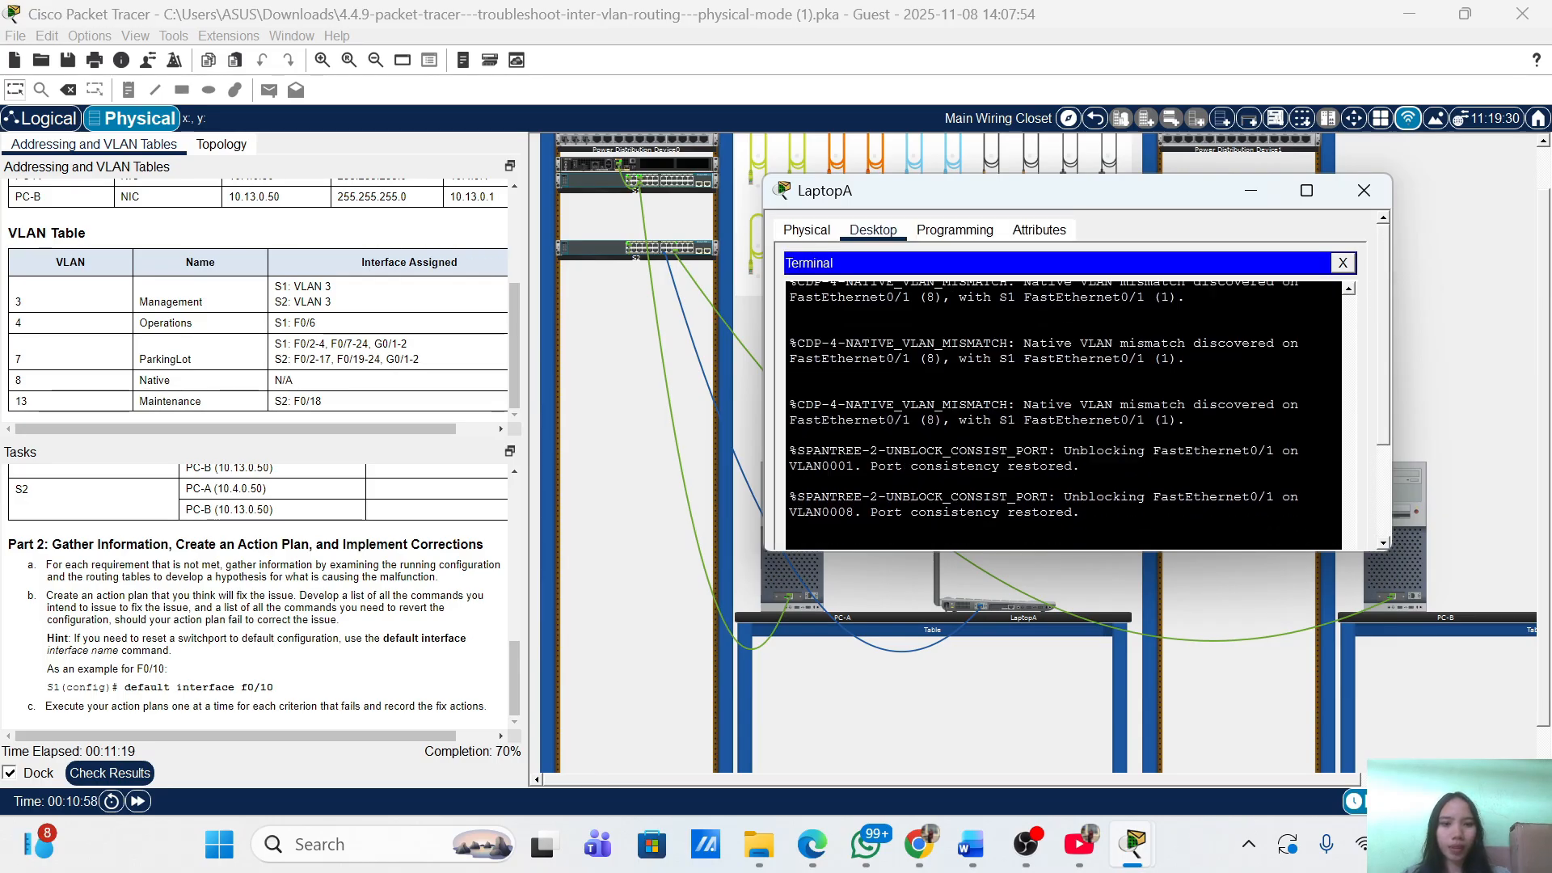
key("Return")
key("Return")
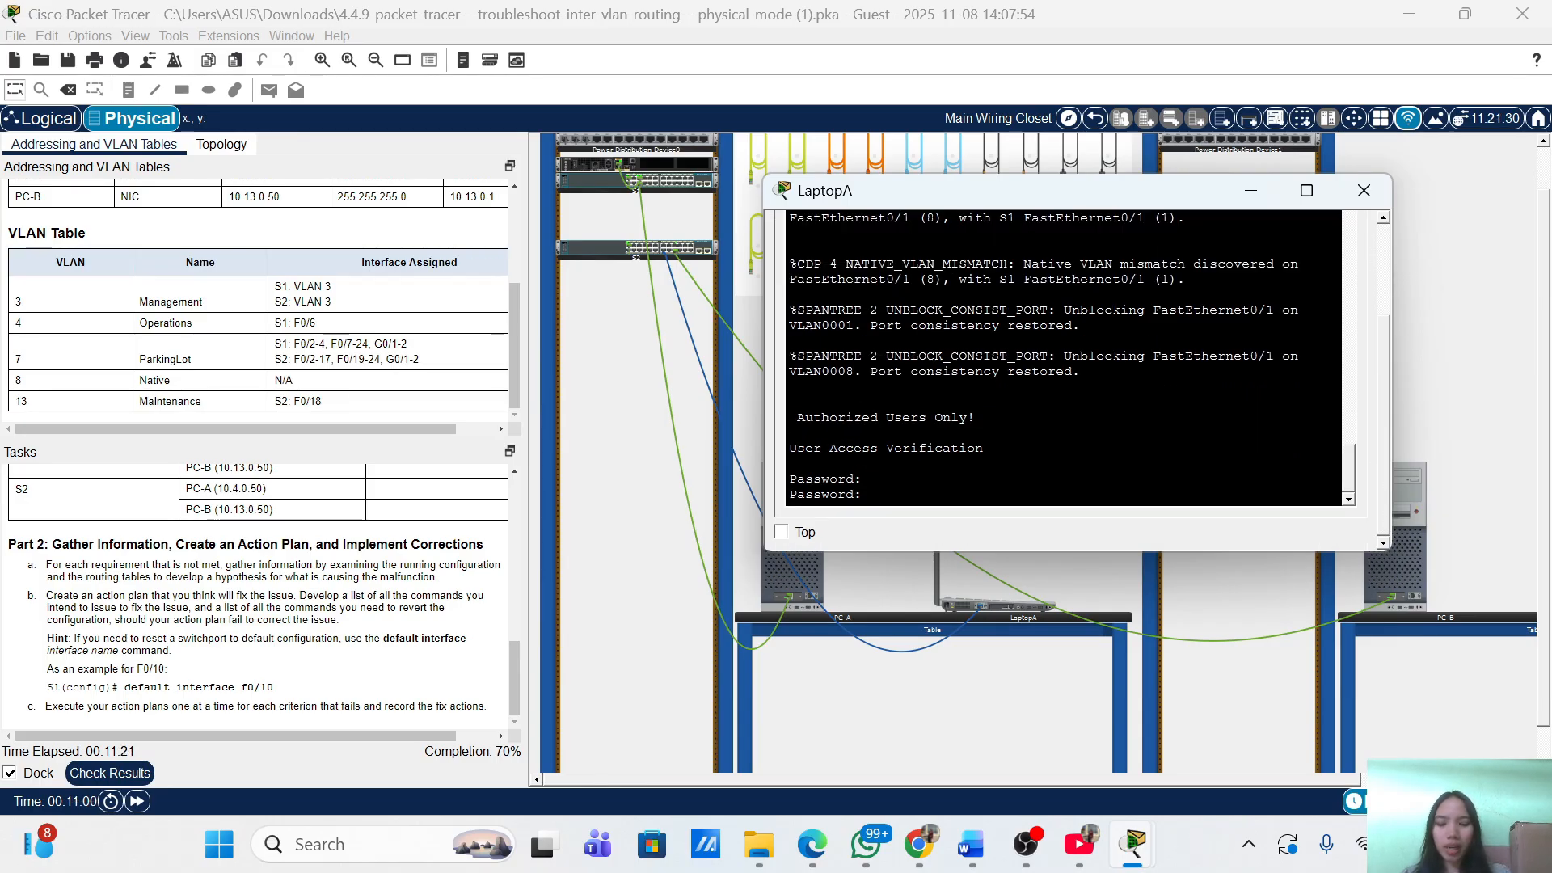
key("Return")
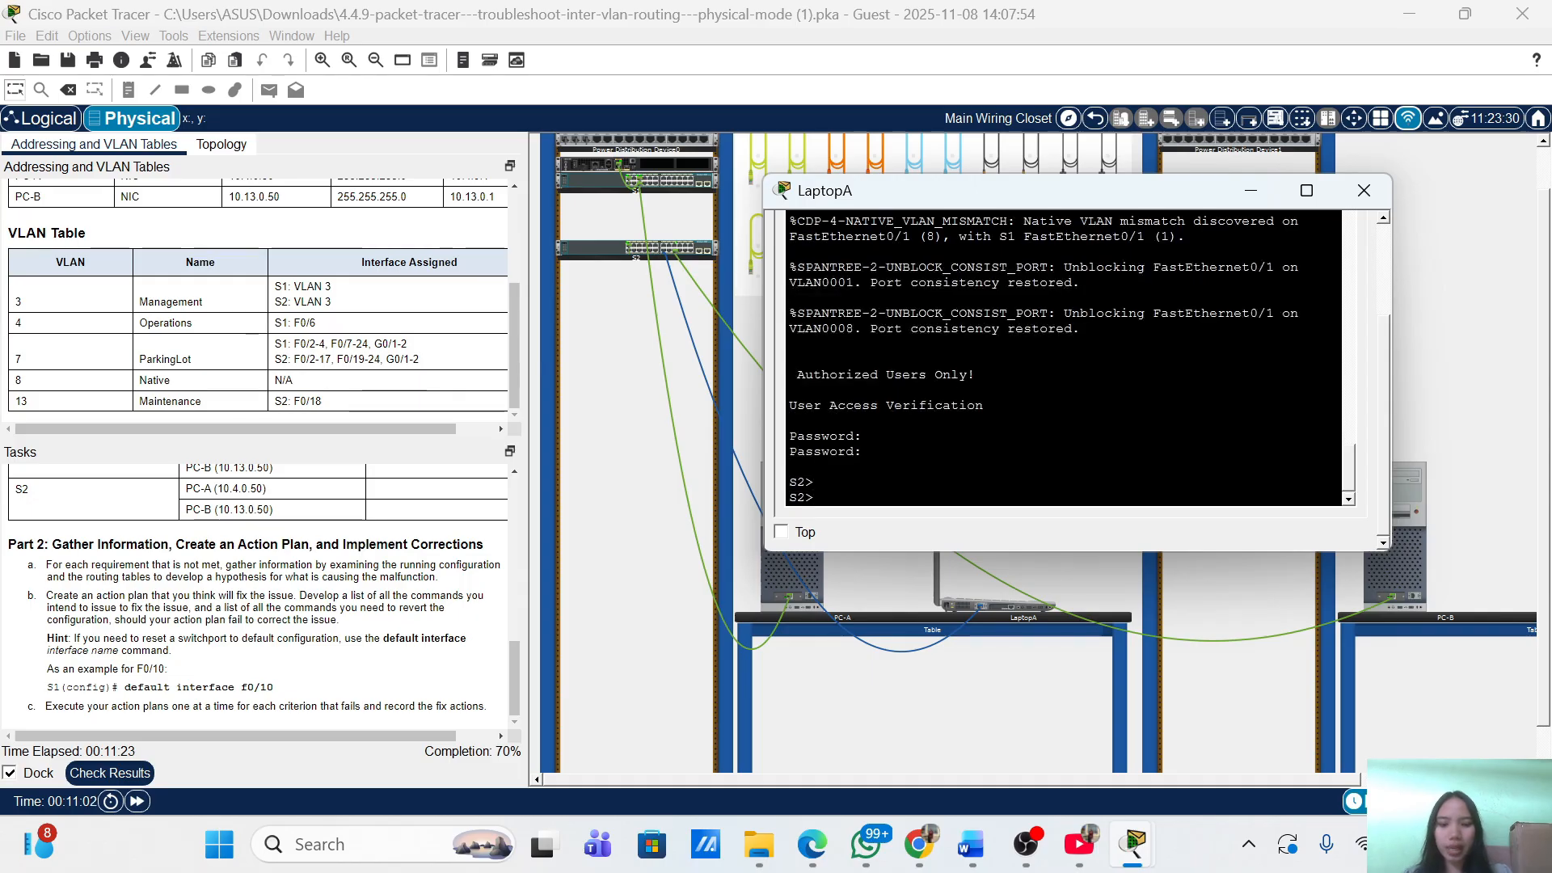
type("ena")
key("Tab")
key("Return")
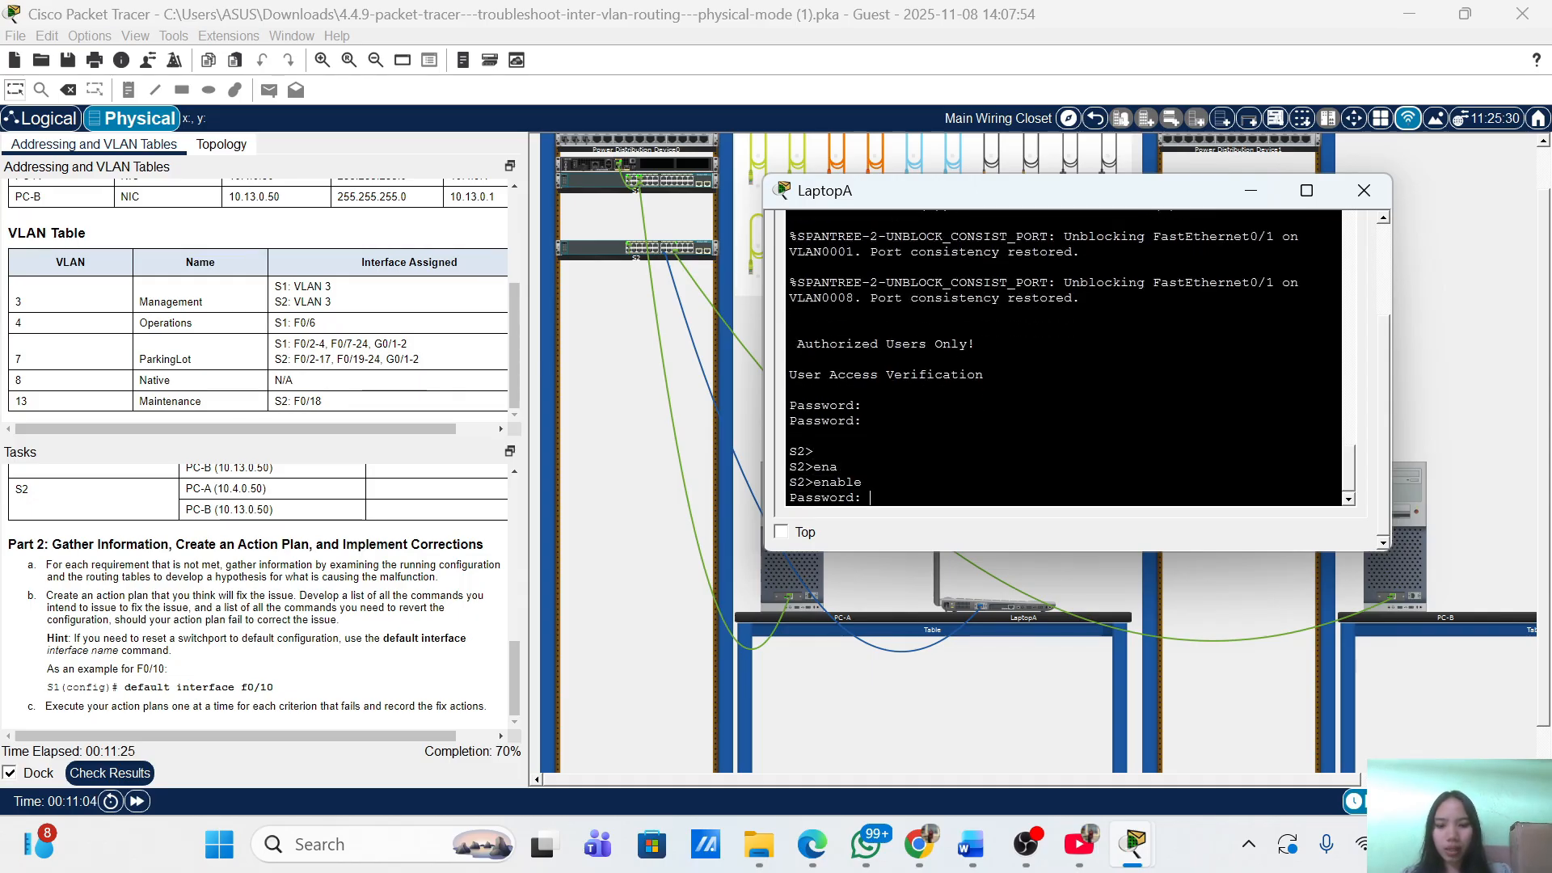
key("Return")
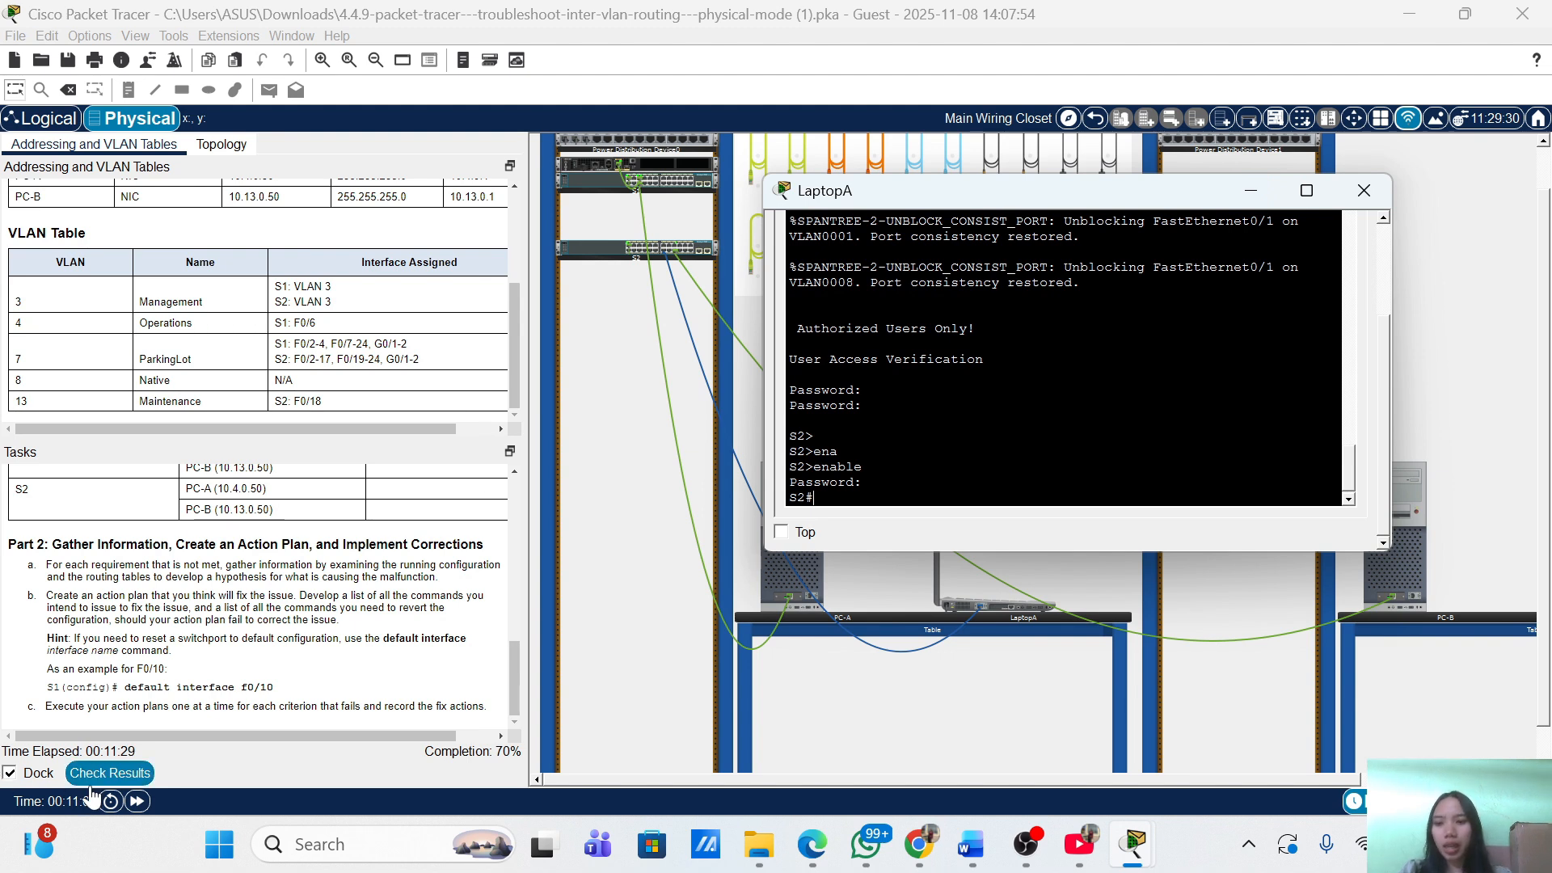
Review the 7/10 assessment items, where S2's trunk VLANs 13 and 3-4 are incorrect, then return to LaptopA.
left_click(116, 784)
left_click(116, 781)
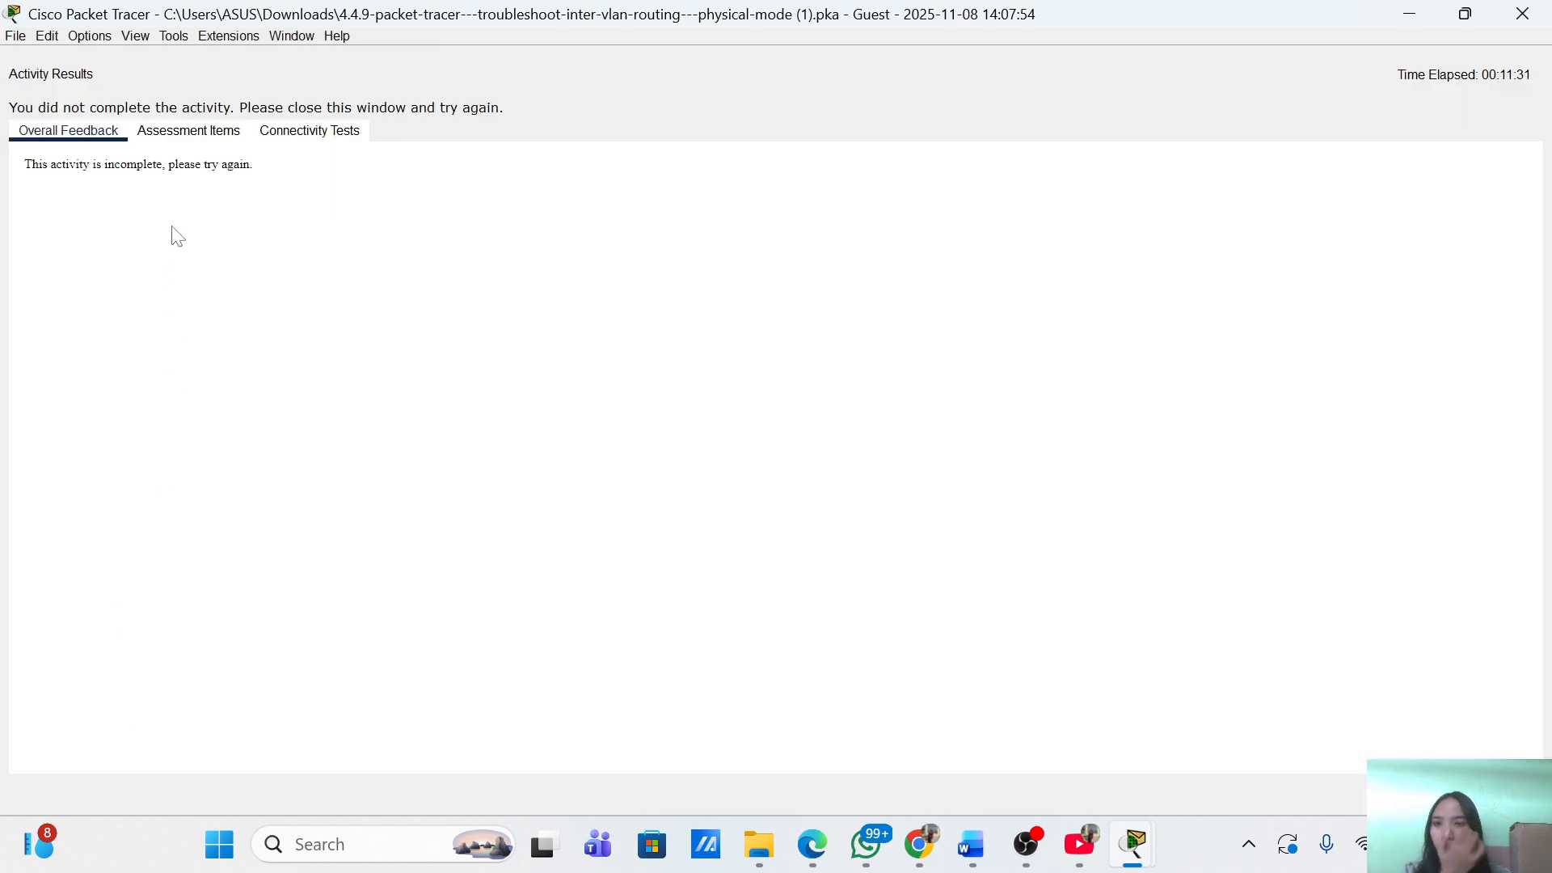
left_click(189, 131)
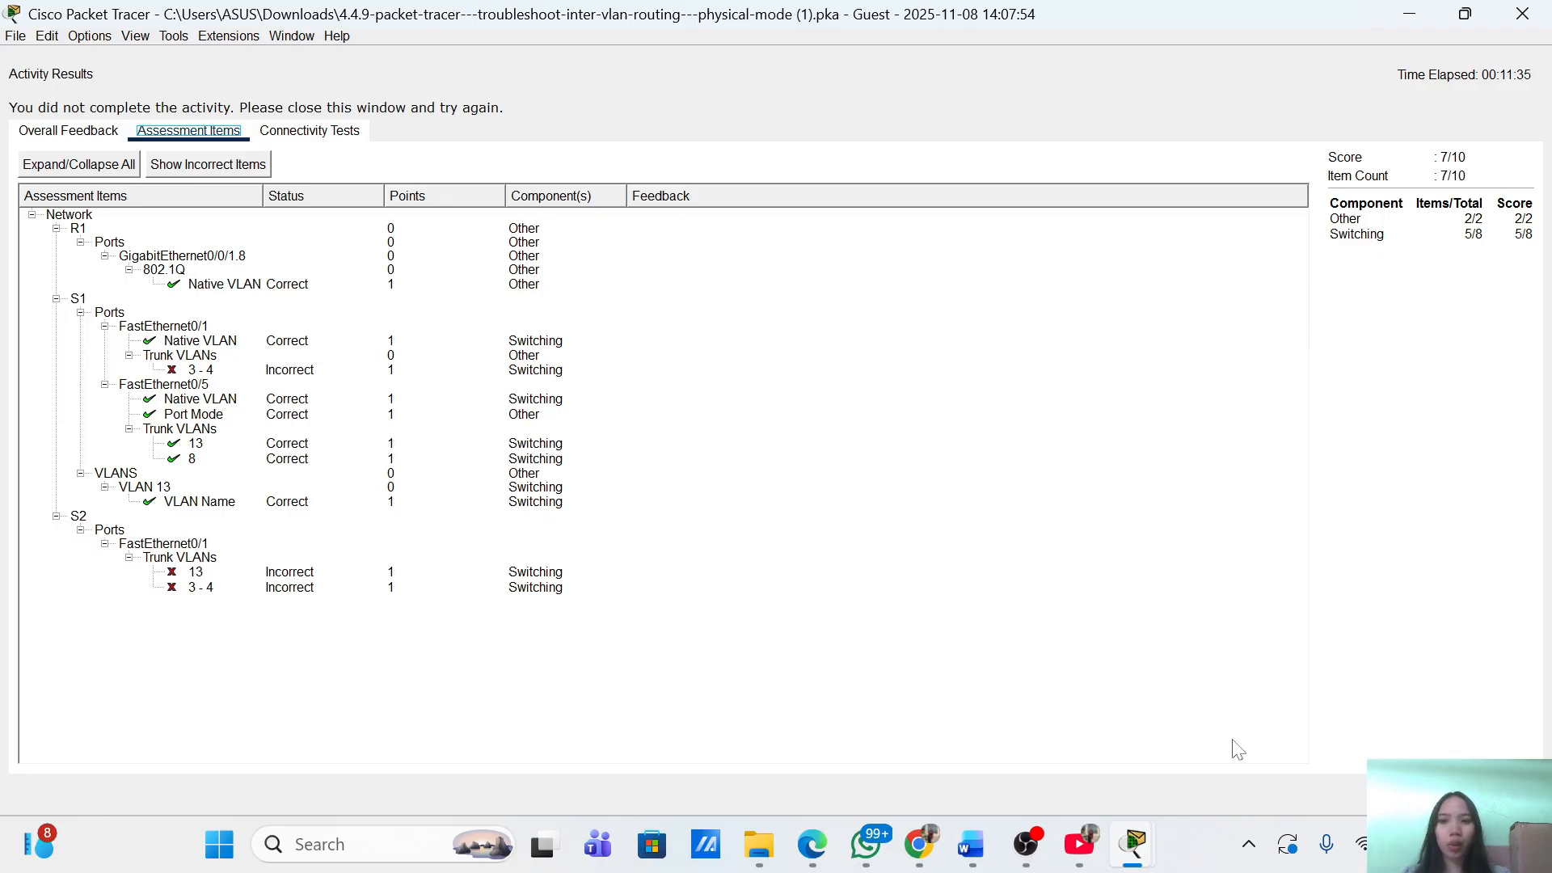
left_click(1502, 794)
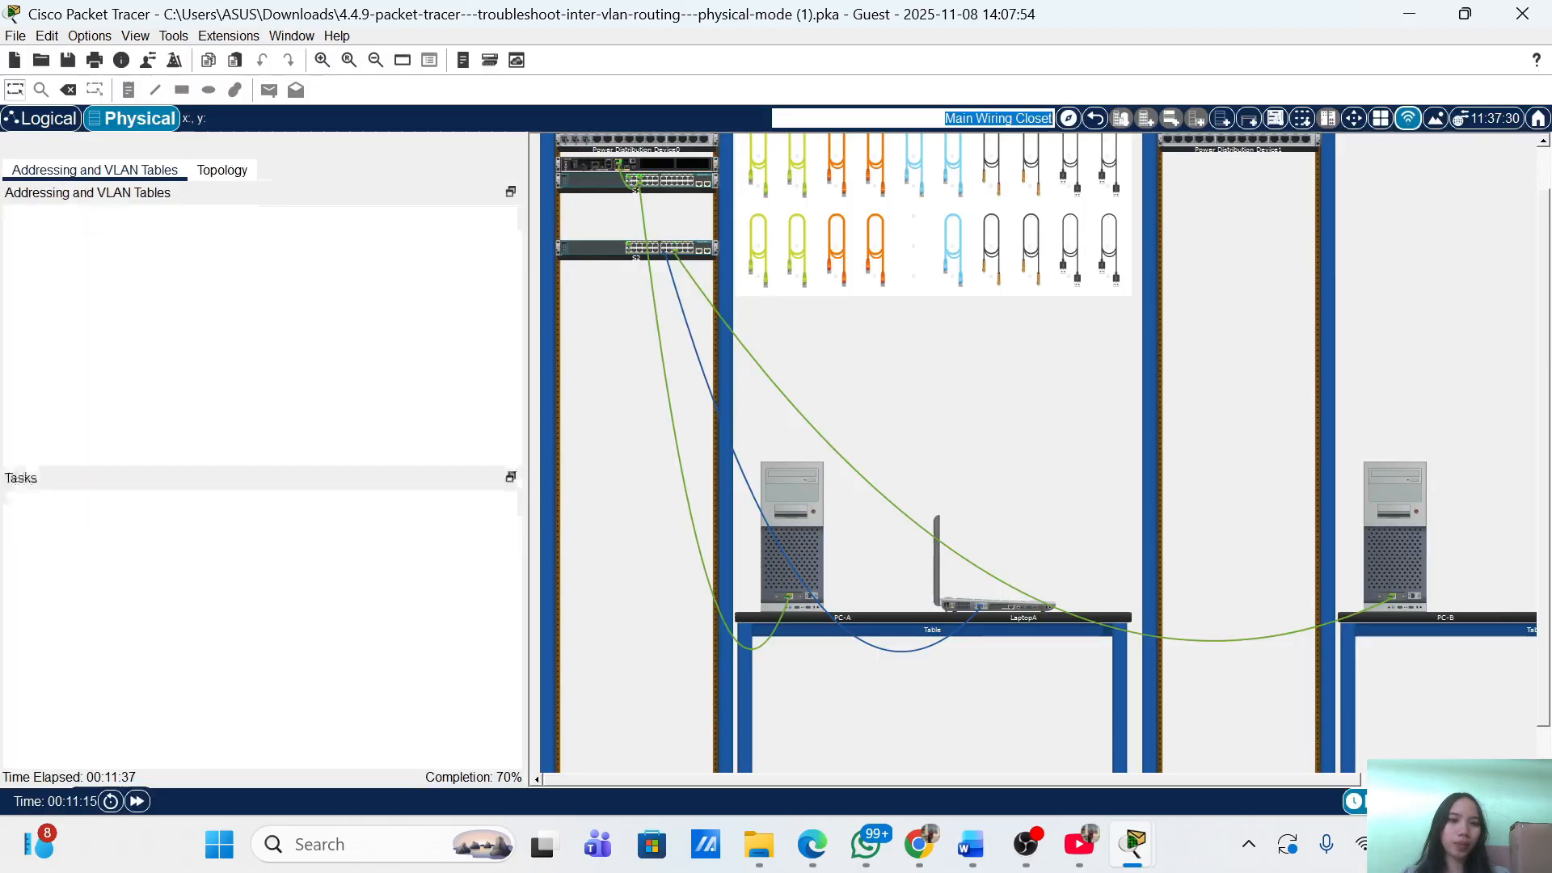
left_click(116, 782)
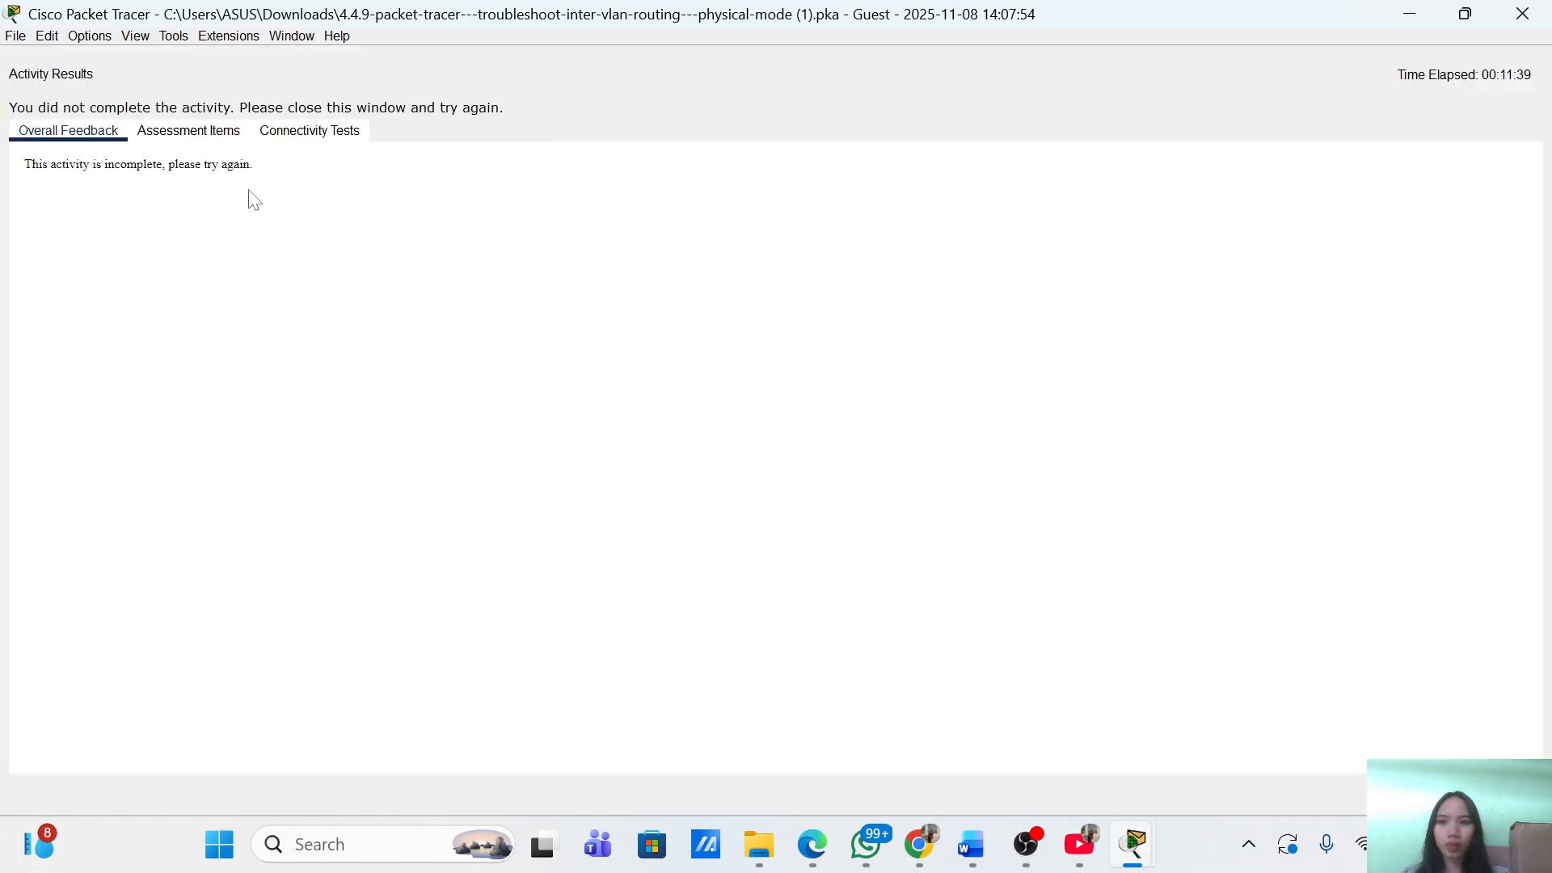
left_click(211, 143)
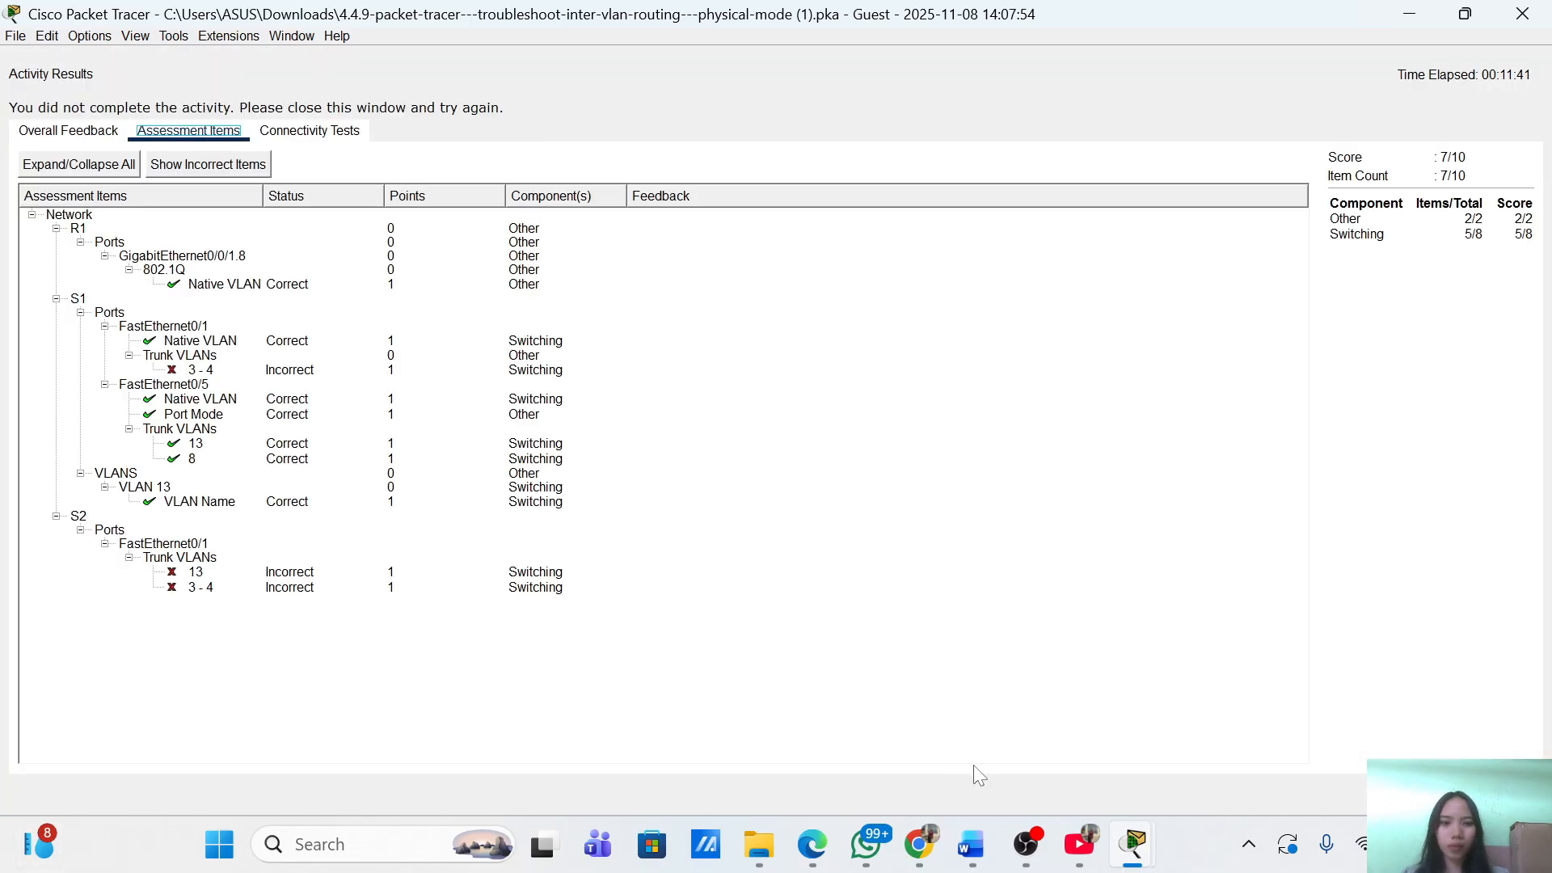
mouse_move(1035, 853)
mouse_move(1135, 844)
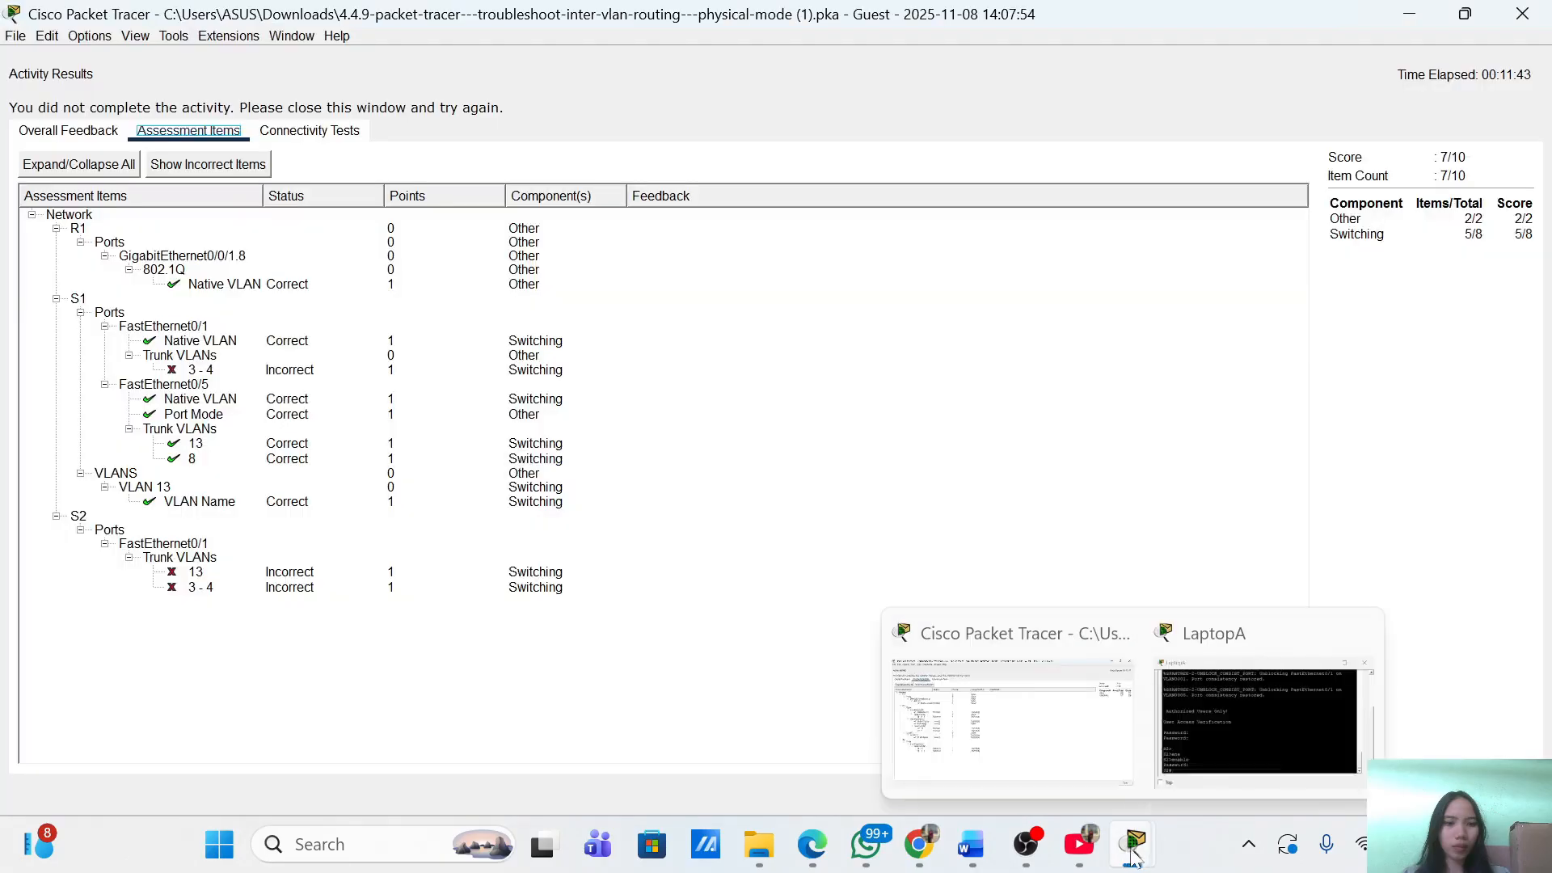
left_click(1304, 742)
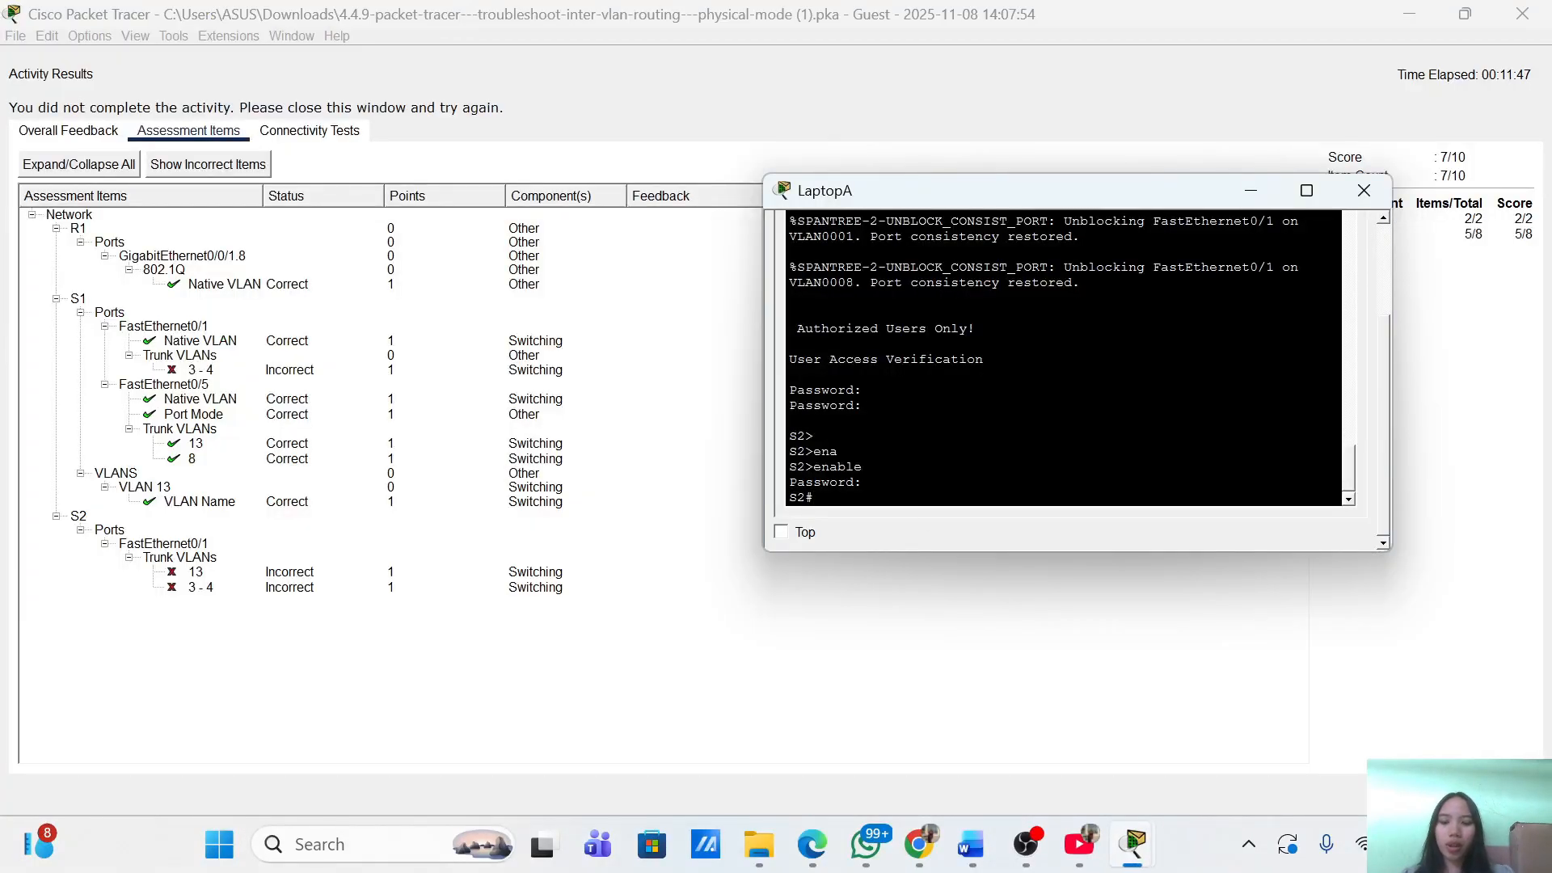
Enter global configuration on S2 and select interface FastEthernet0/1.
type("conf term")
key("Return")
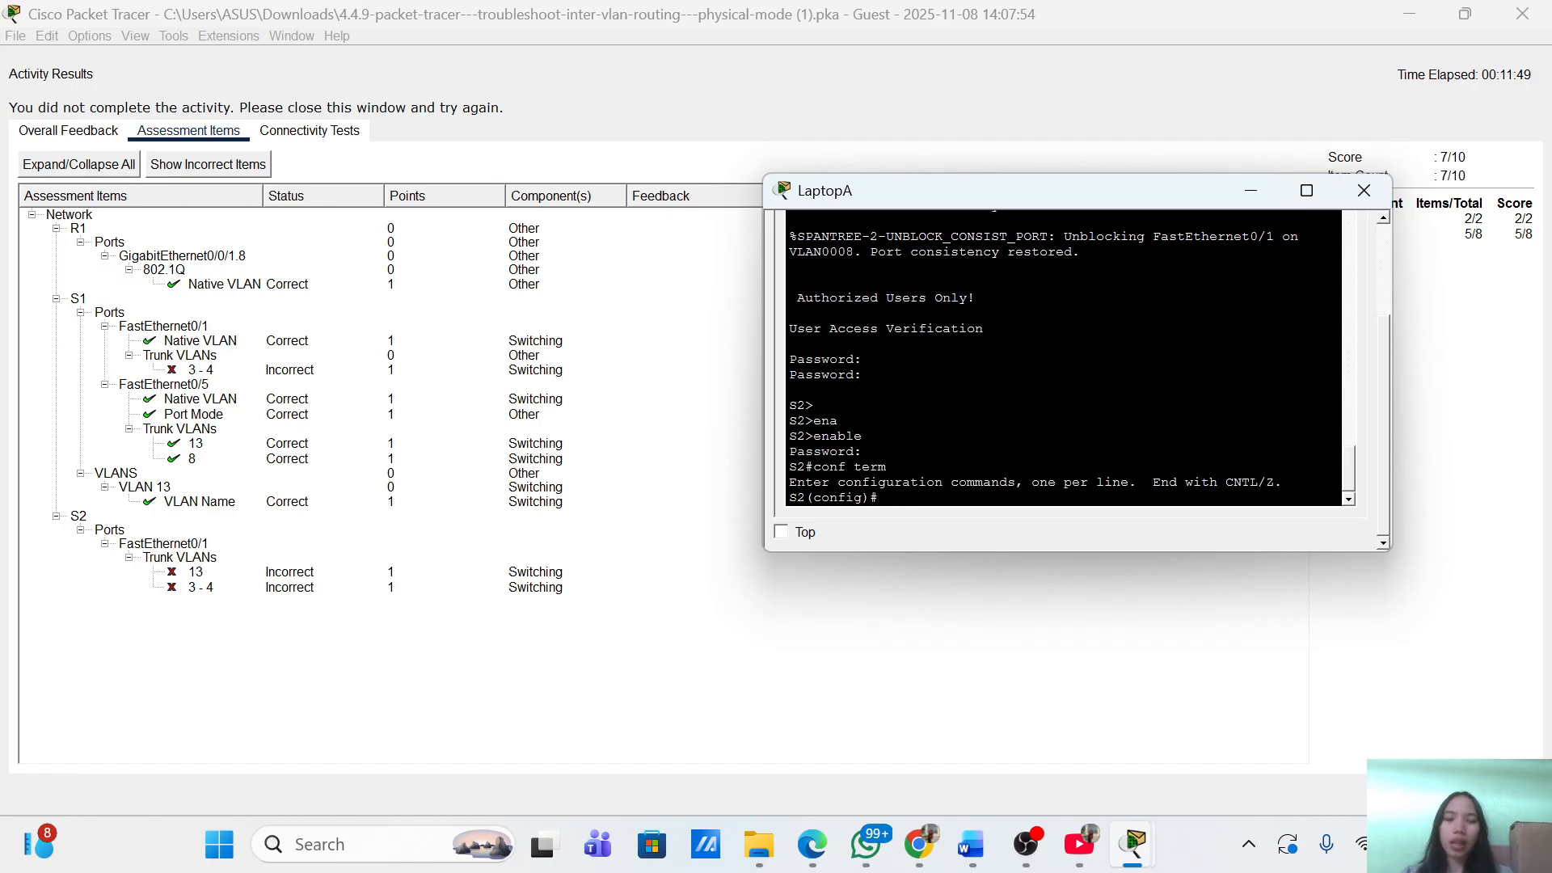
type("int")
key("Tab")
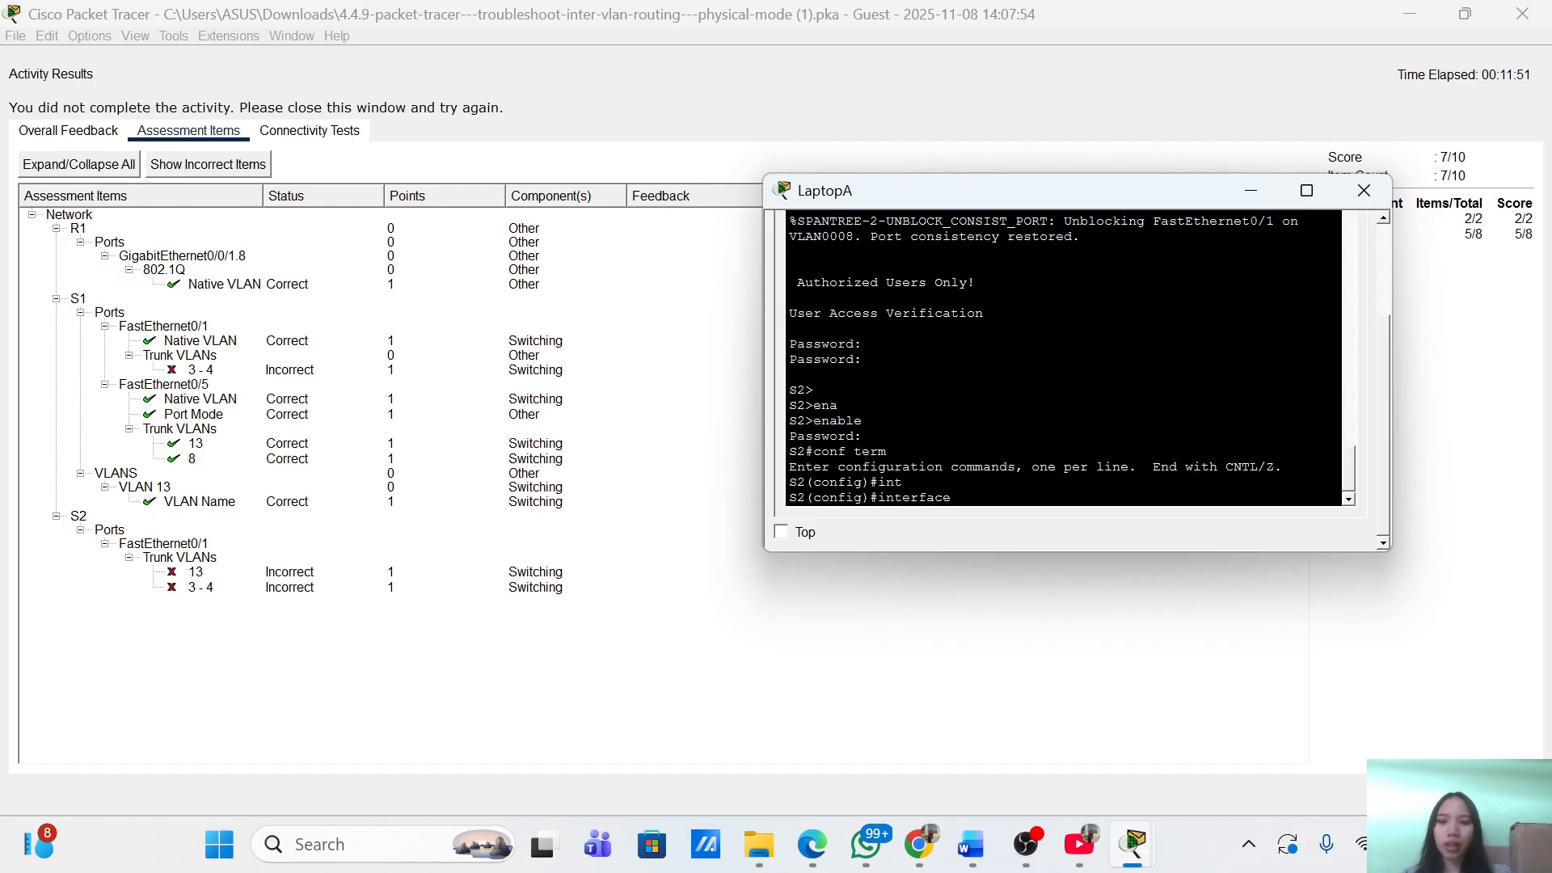
type("g")
key("BackSpace")
type("f0/1")
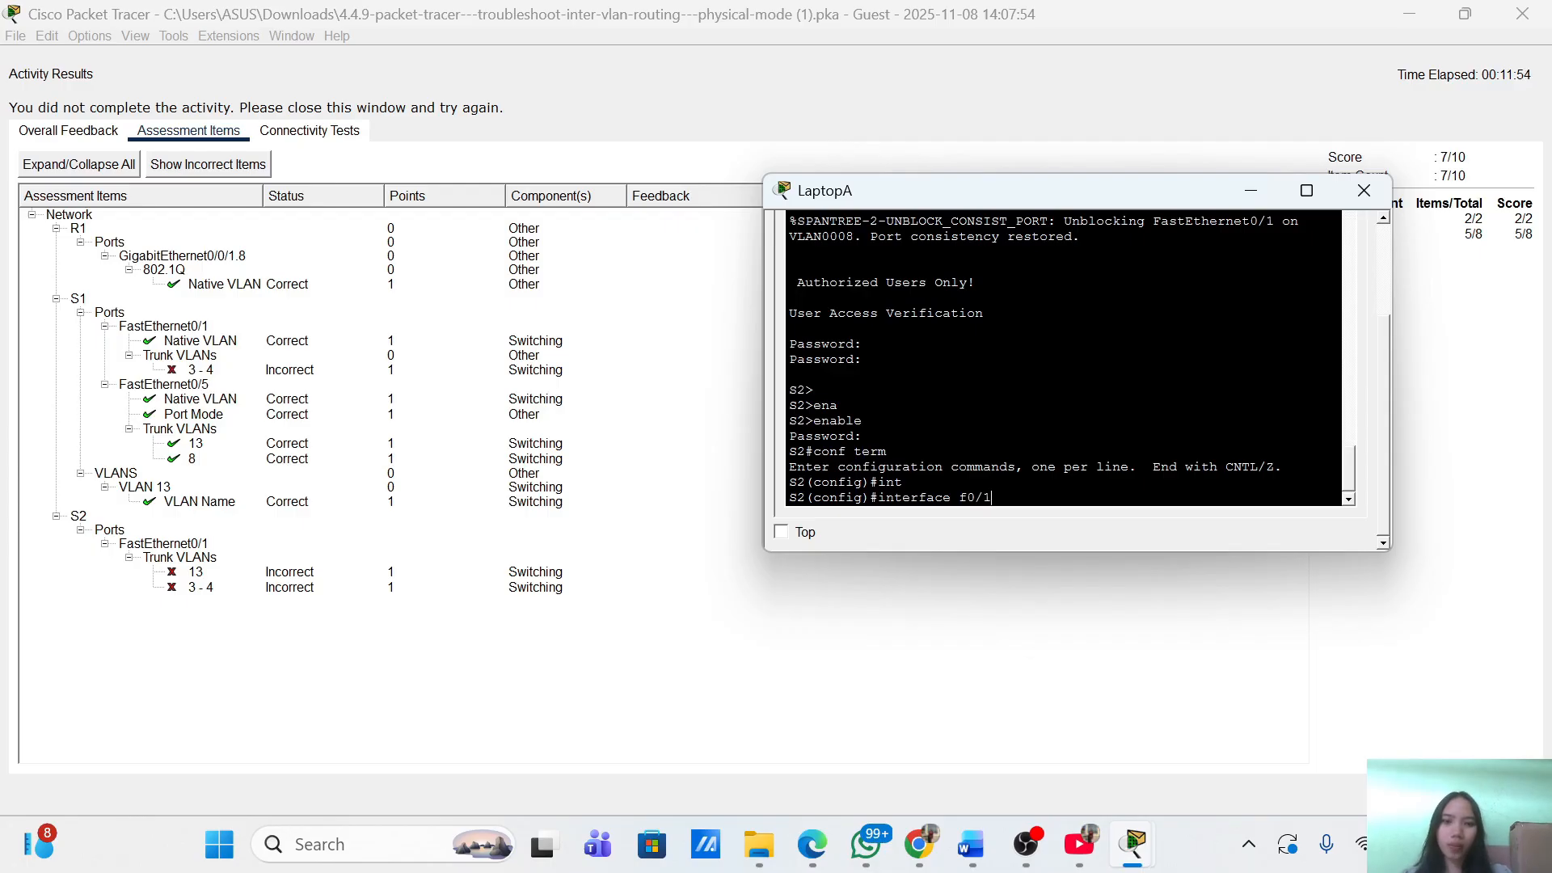
key("Return")
Try adding VLANs 3,13 to the trunk's allowed list, rejected as invalid, then exit the interface.
type("swi")
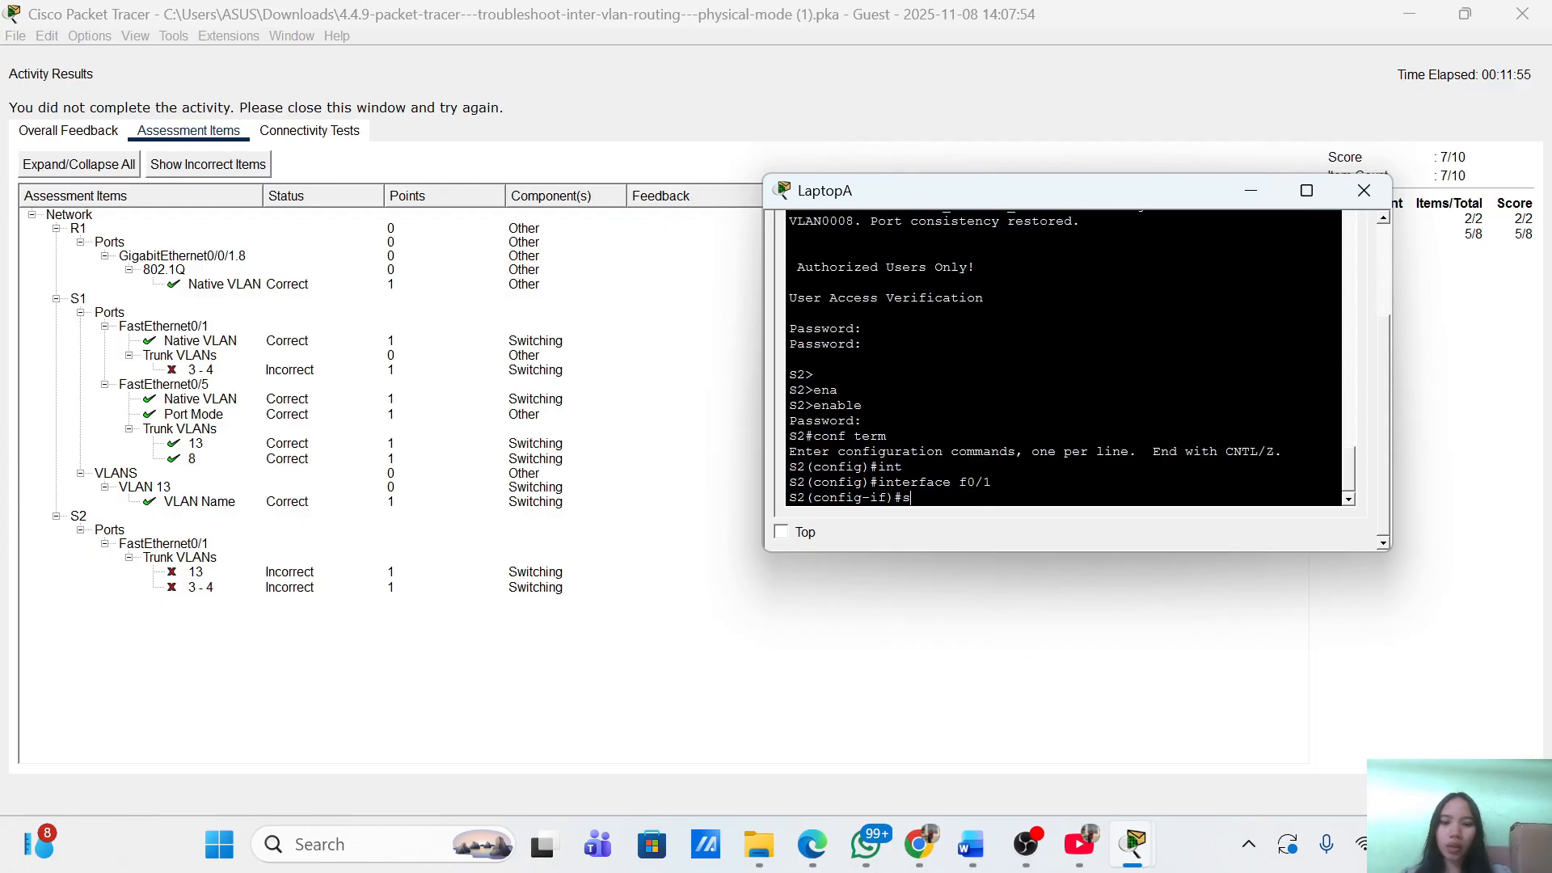
key("Tab")
type("tr")
key("Tab")
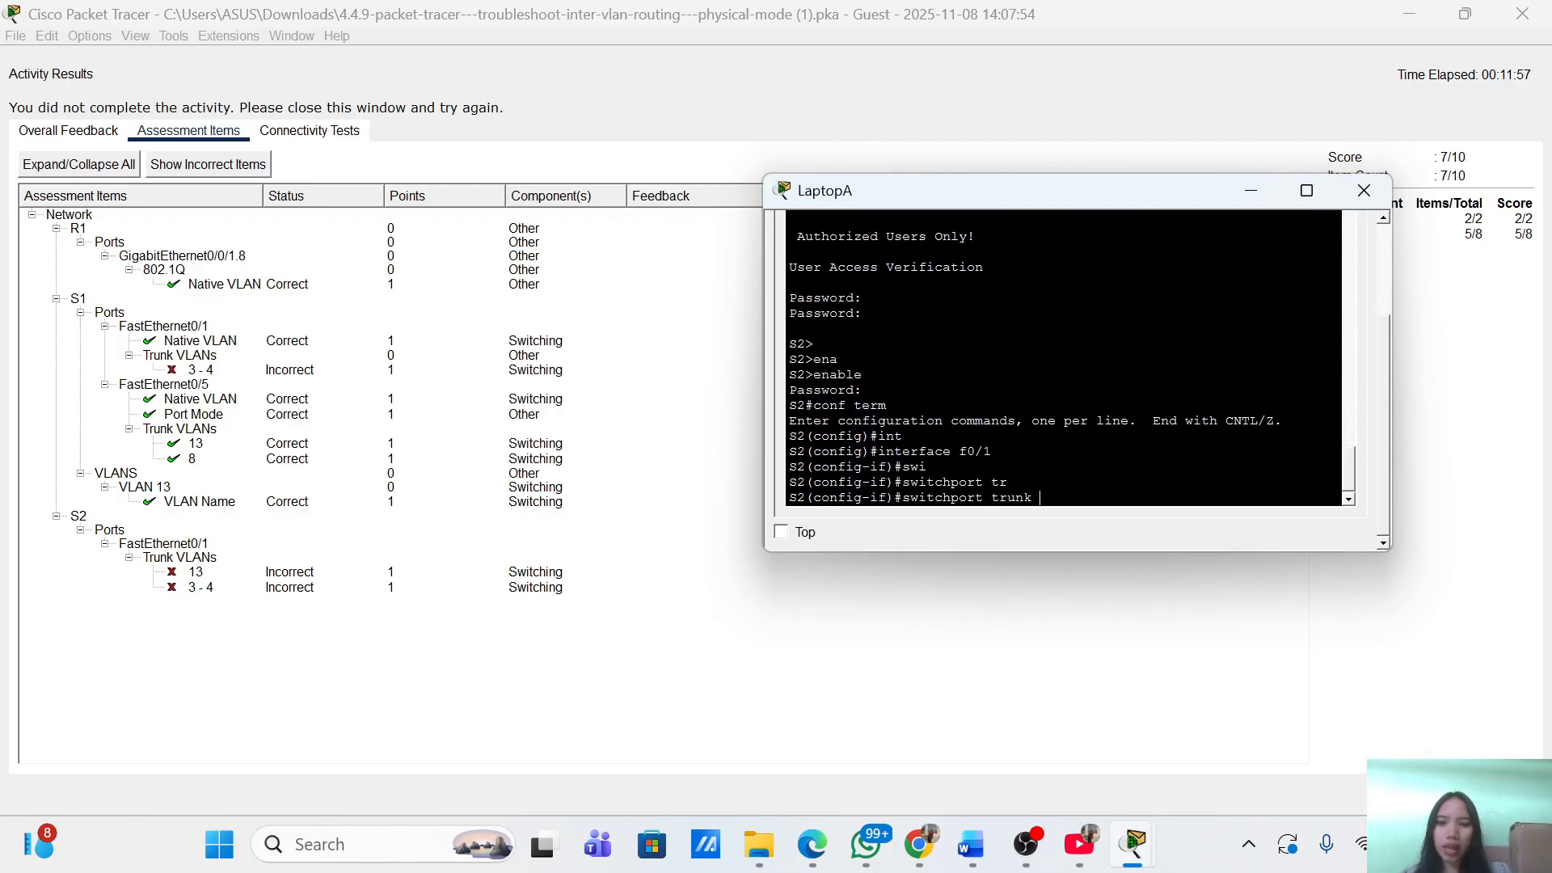
type("all")
key("Tab")
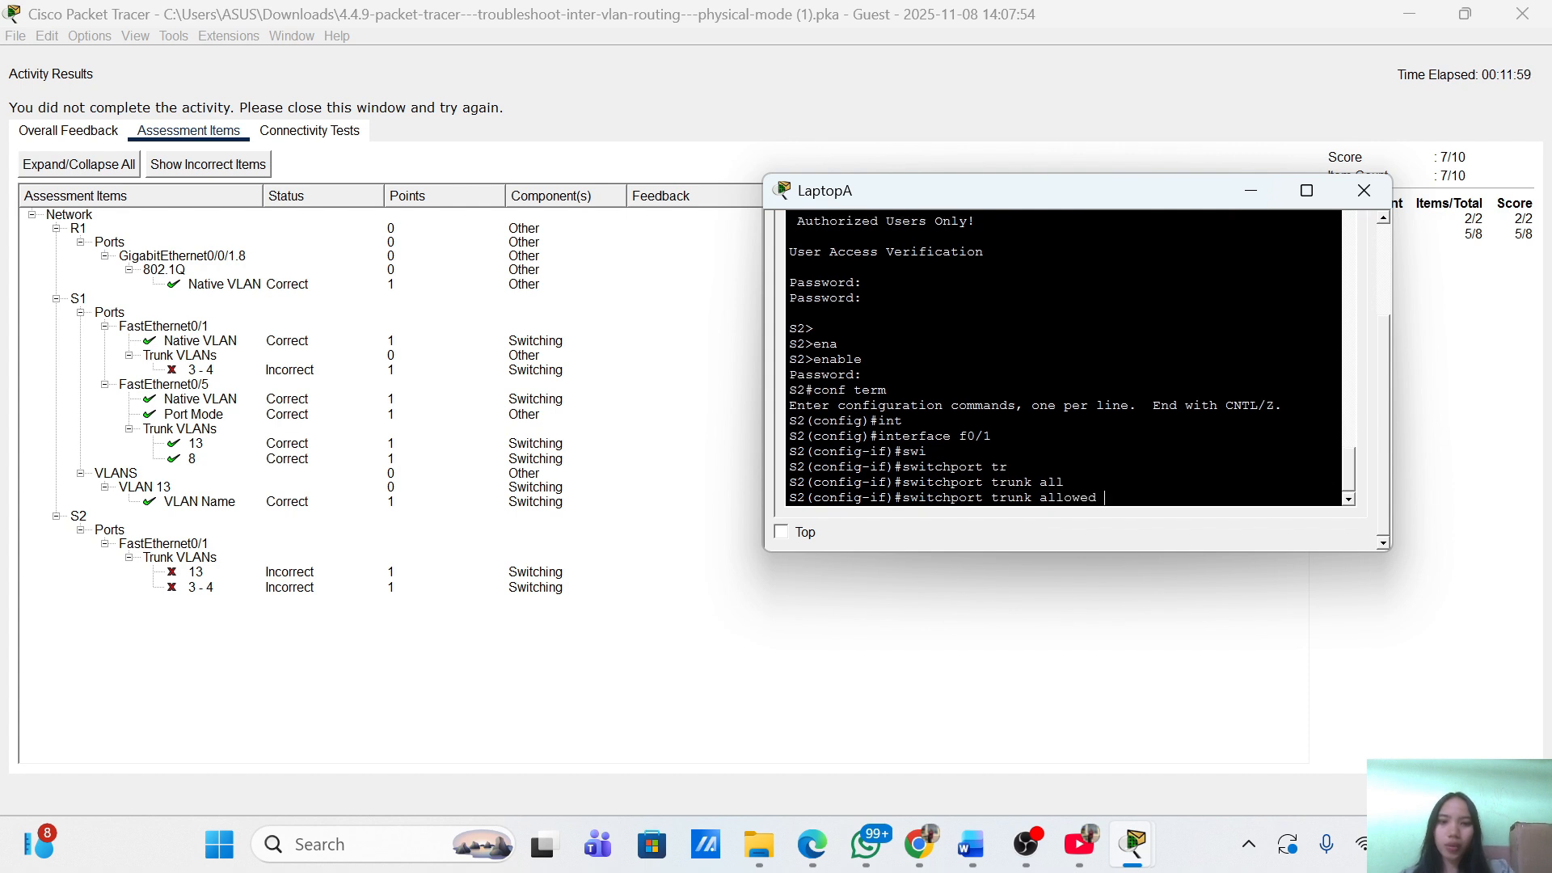
type("vla")
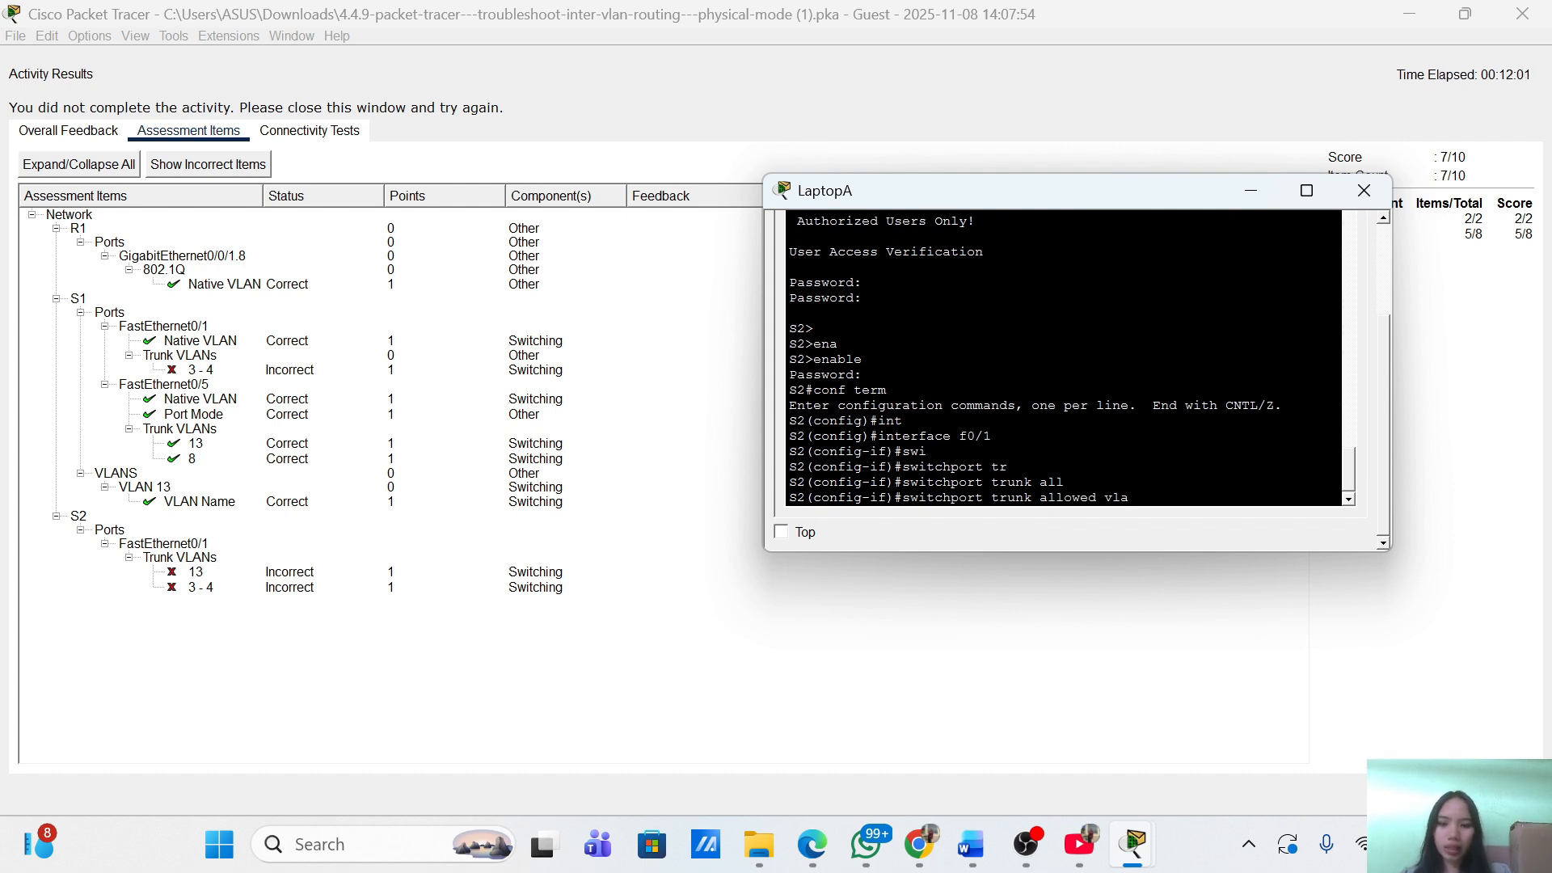
key("Tab")
type("add")
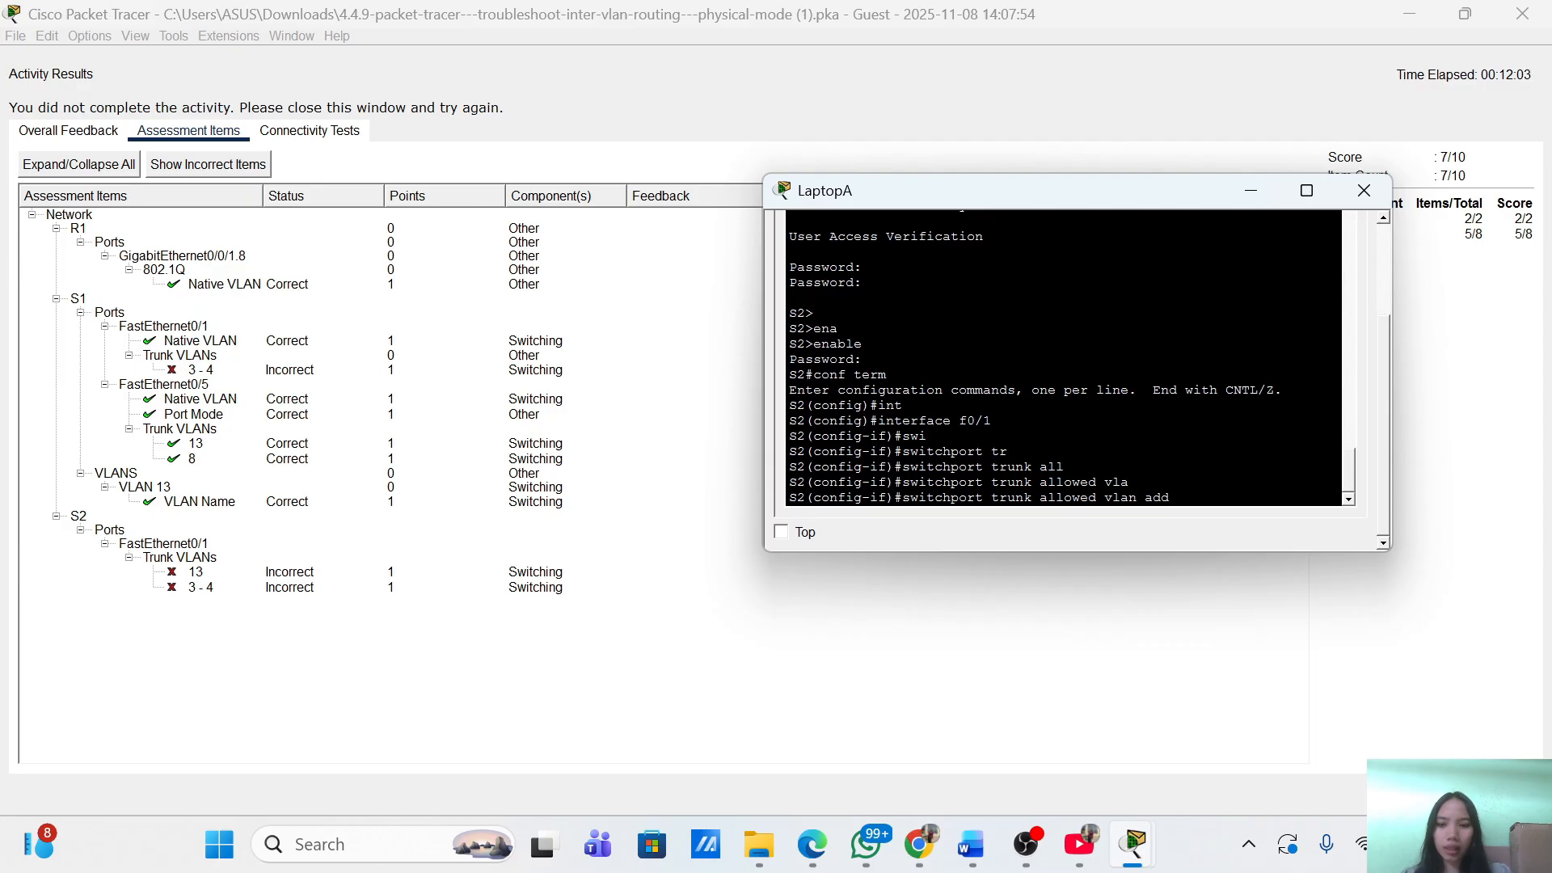
type(" 3,13")
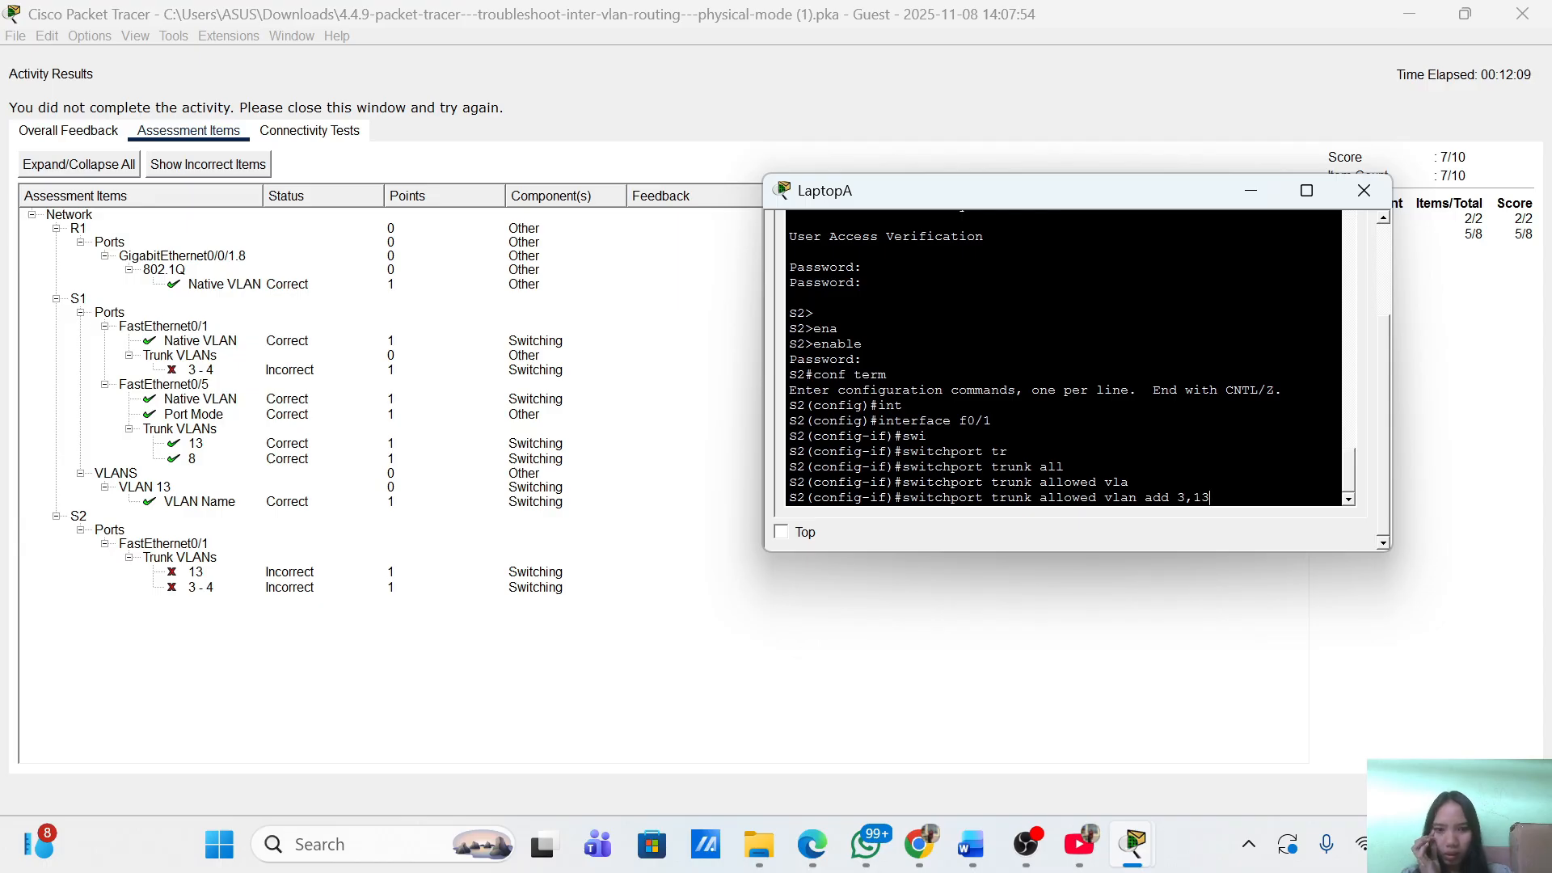
key("Return")
type("exit")
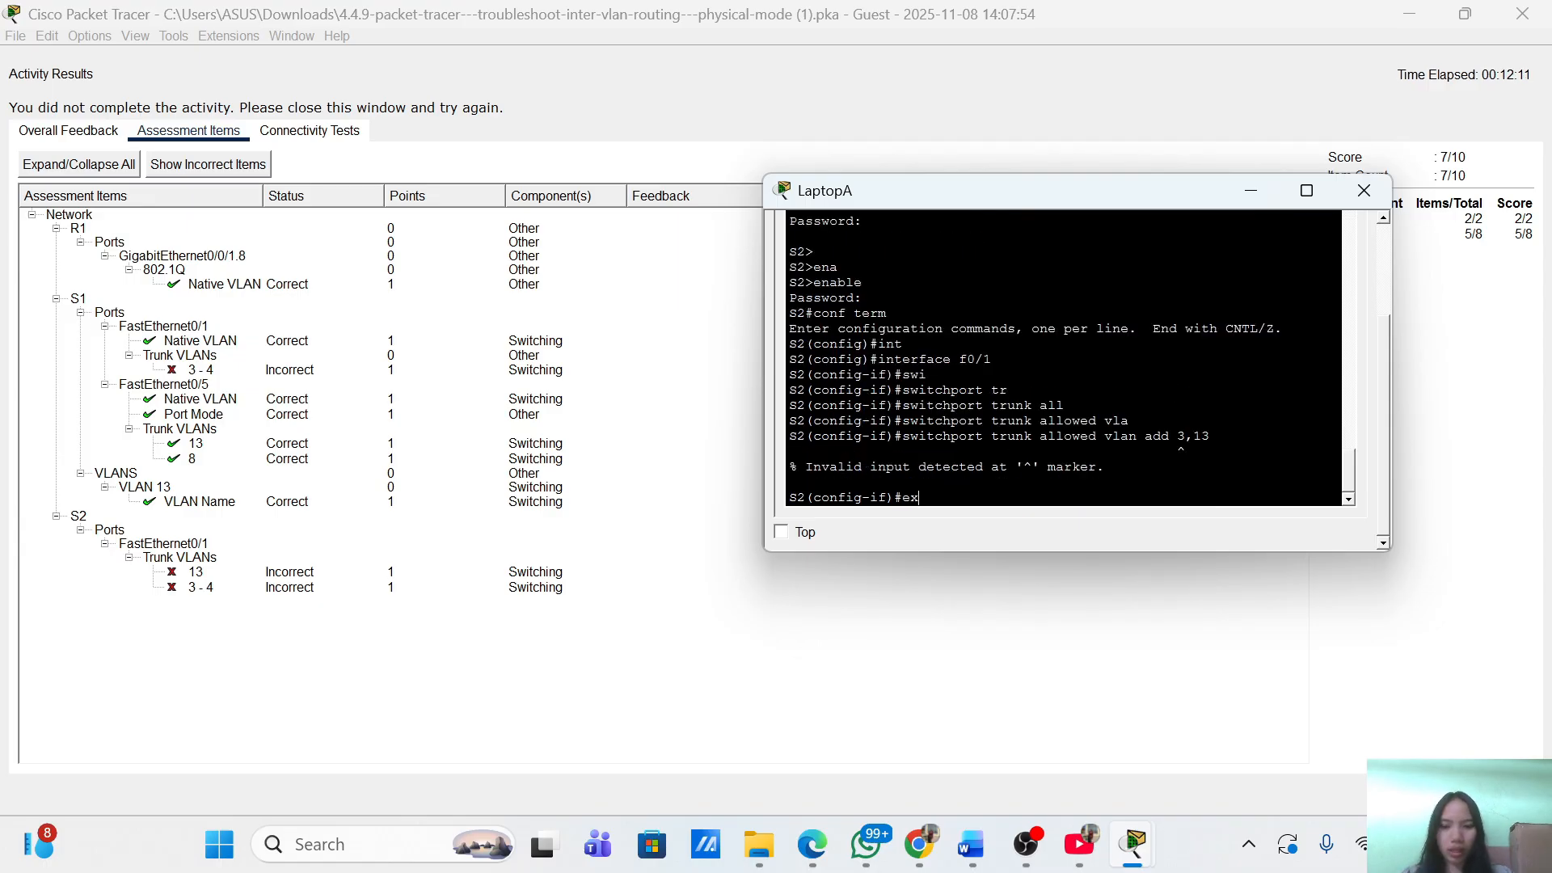
key("Return")
key("Return")
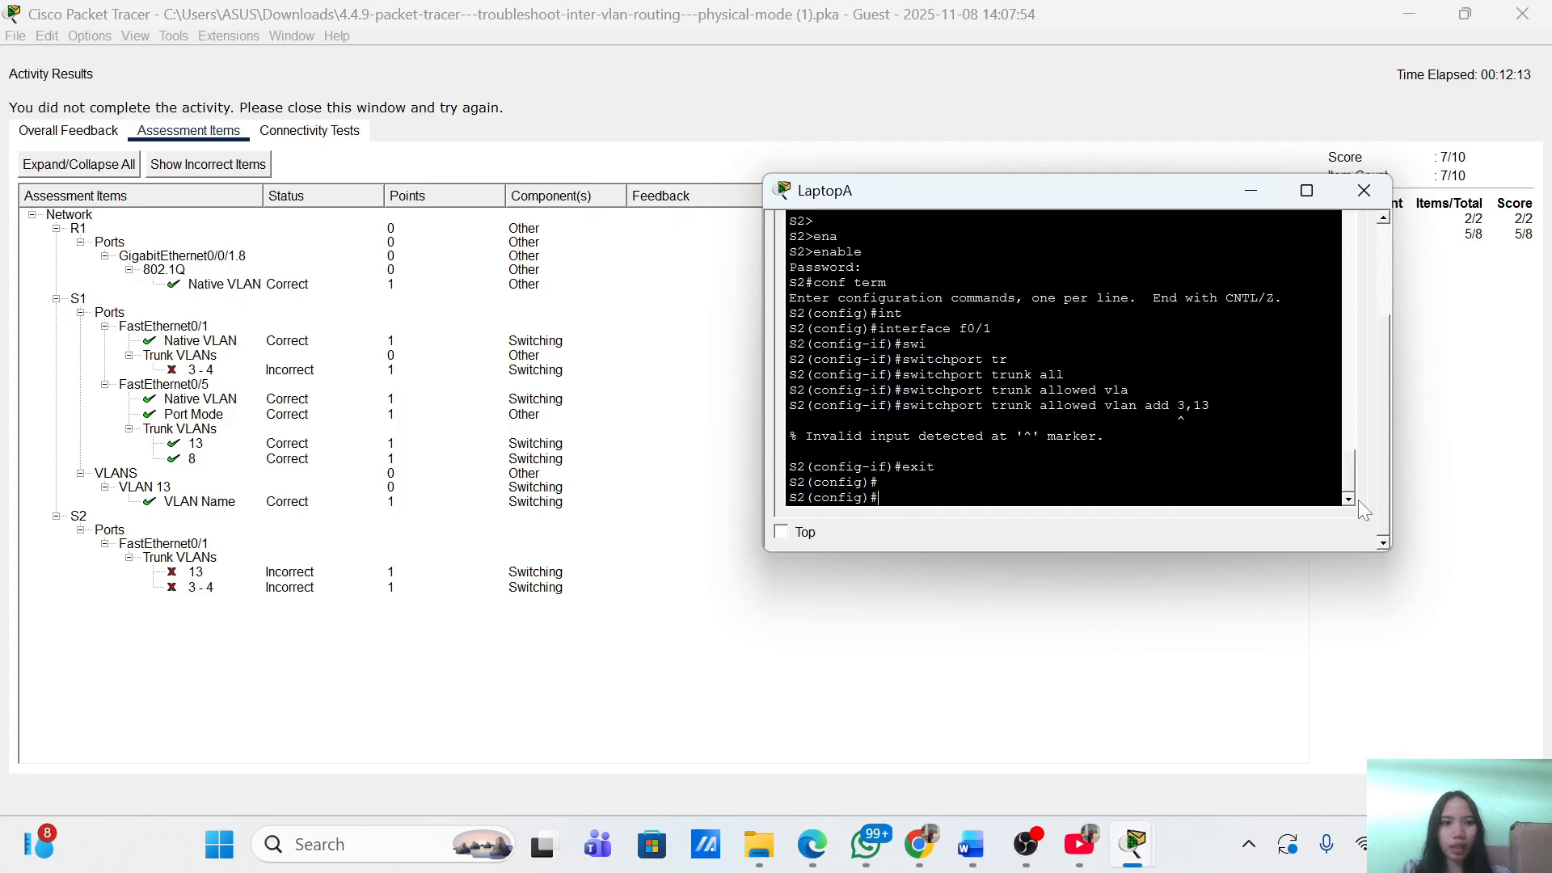
left_click(1190, 659)
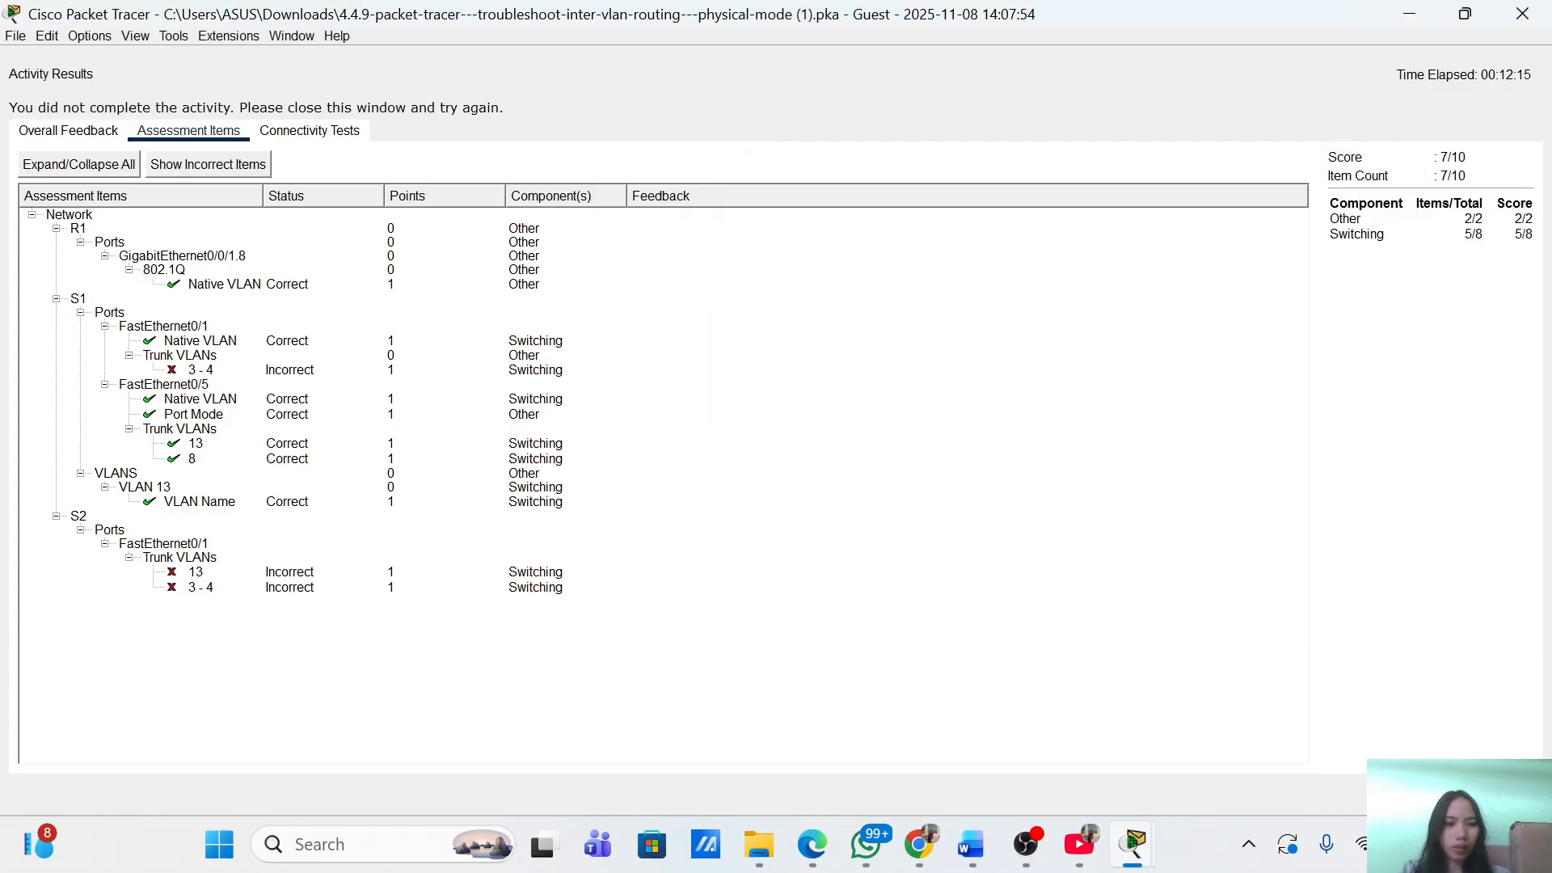
left_click(1505, 794)
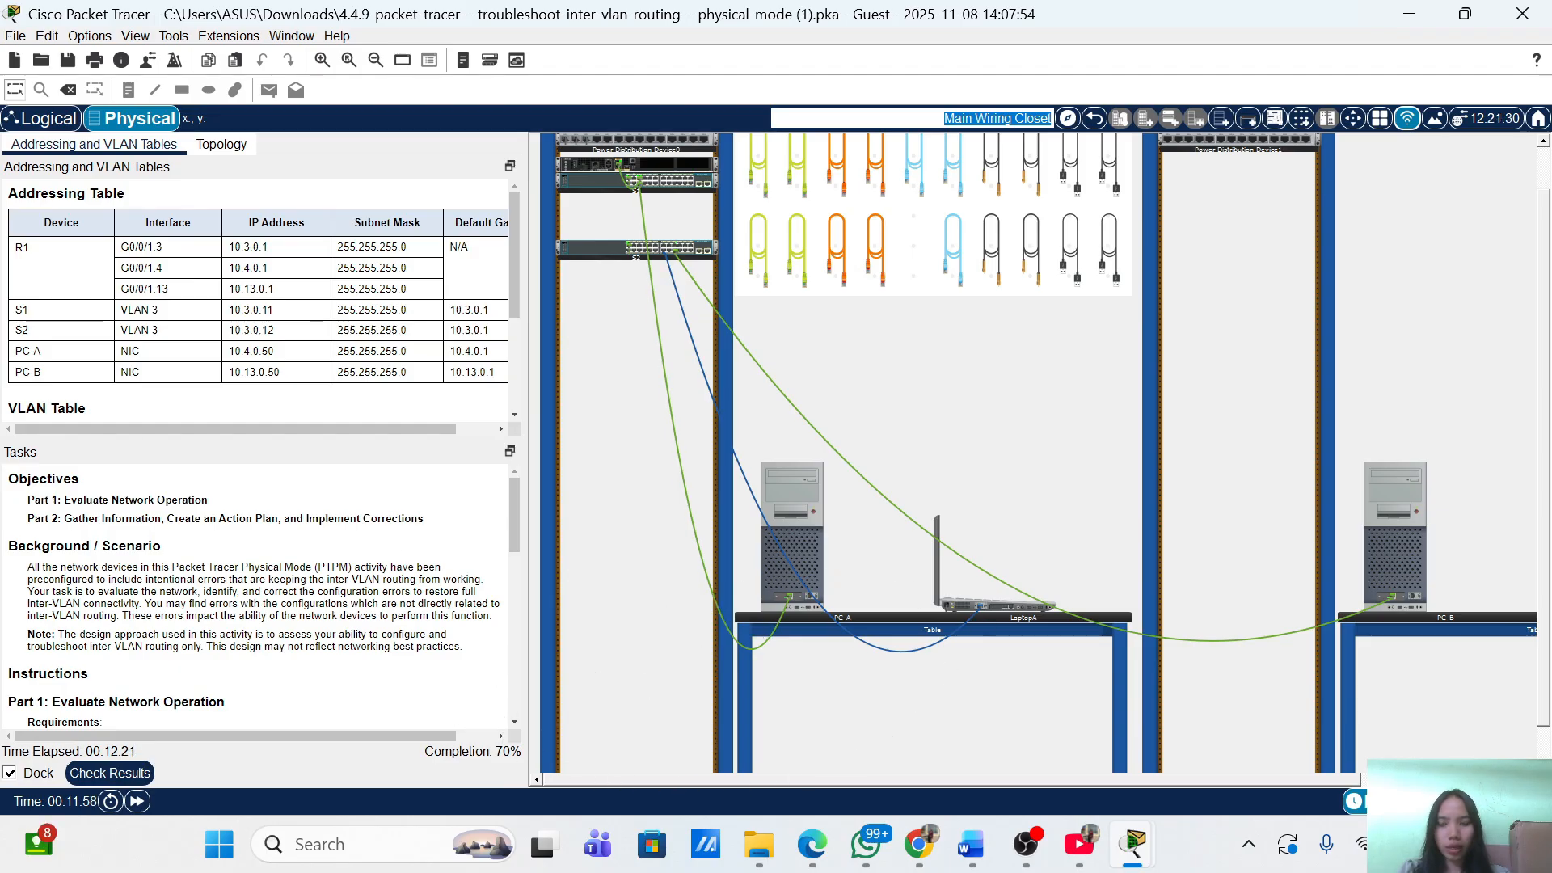
scroll(258, 598, "down", 10)
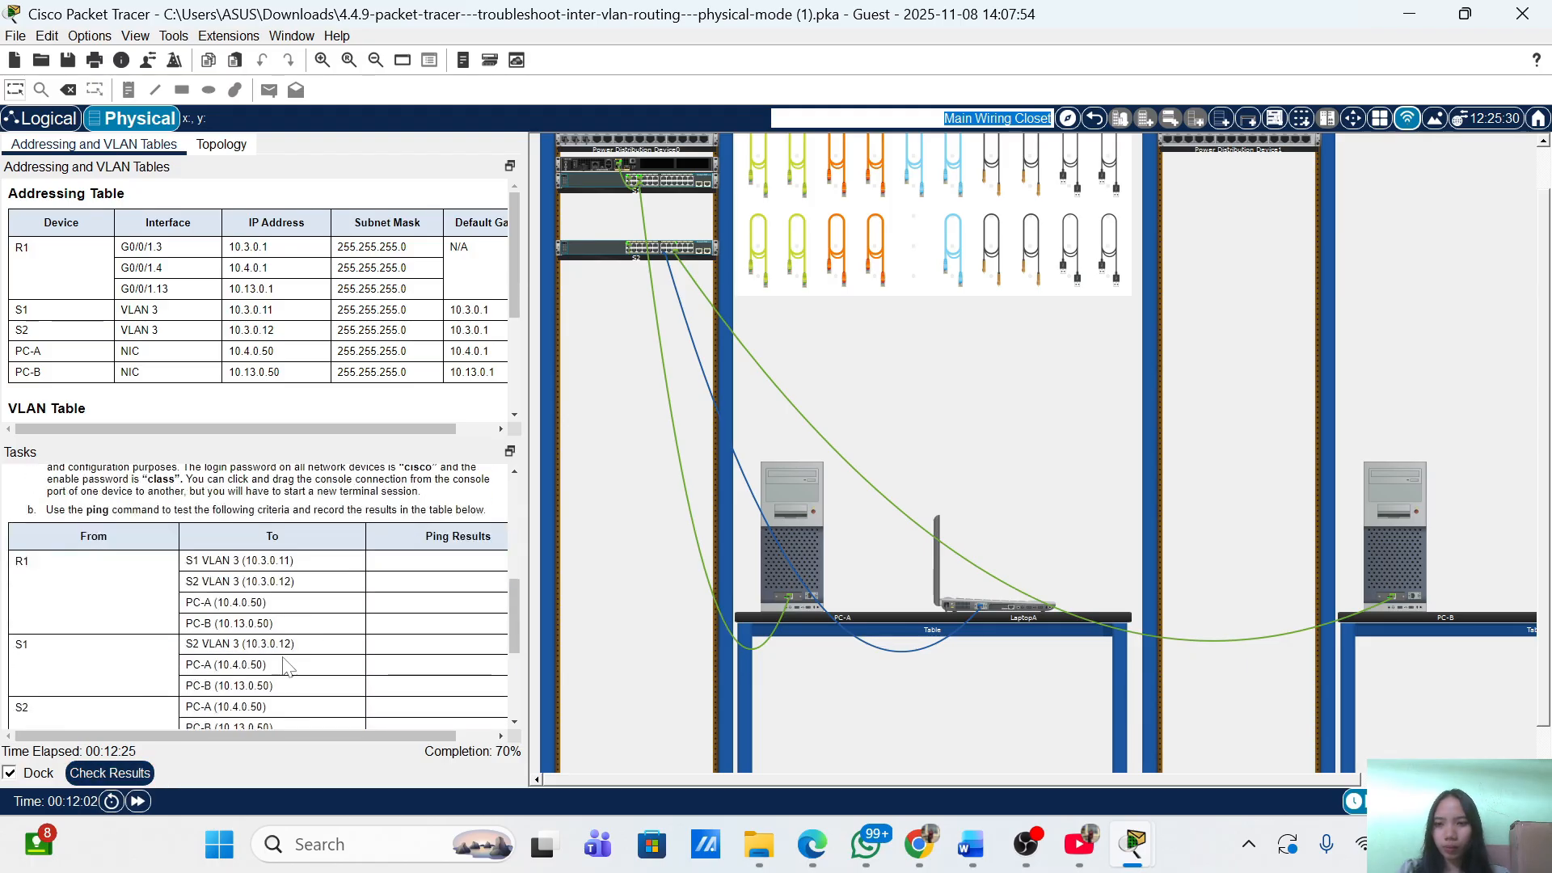
scroll(284, 666, "down", 3)
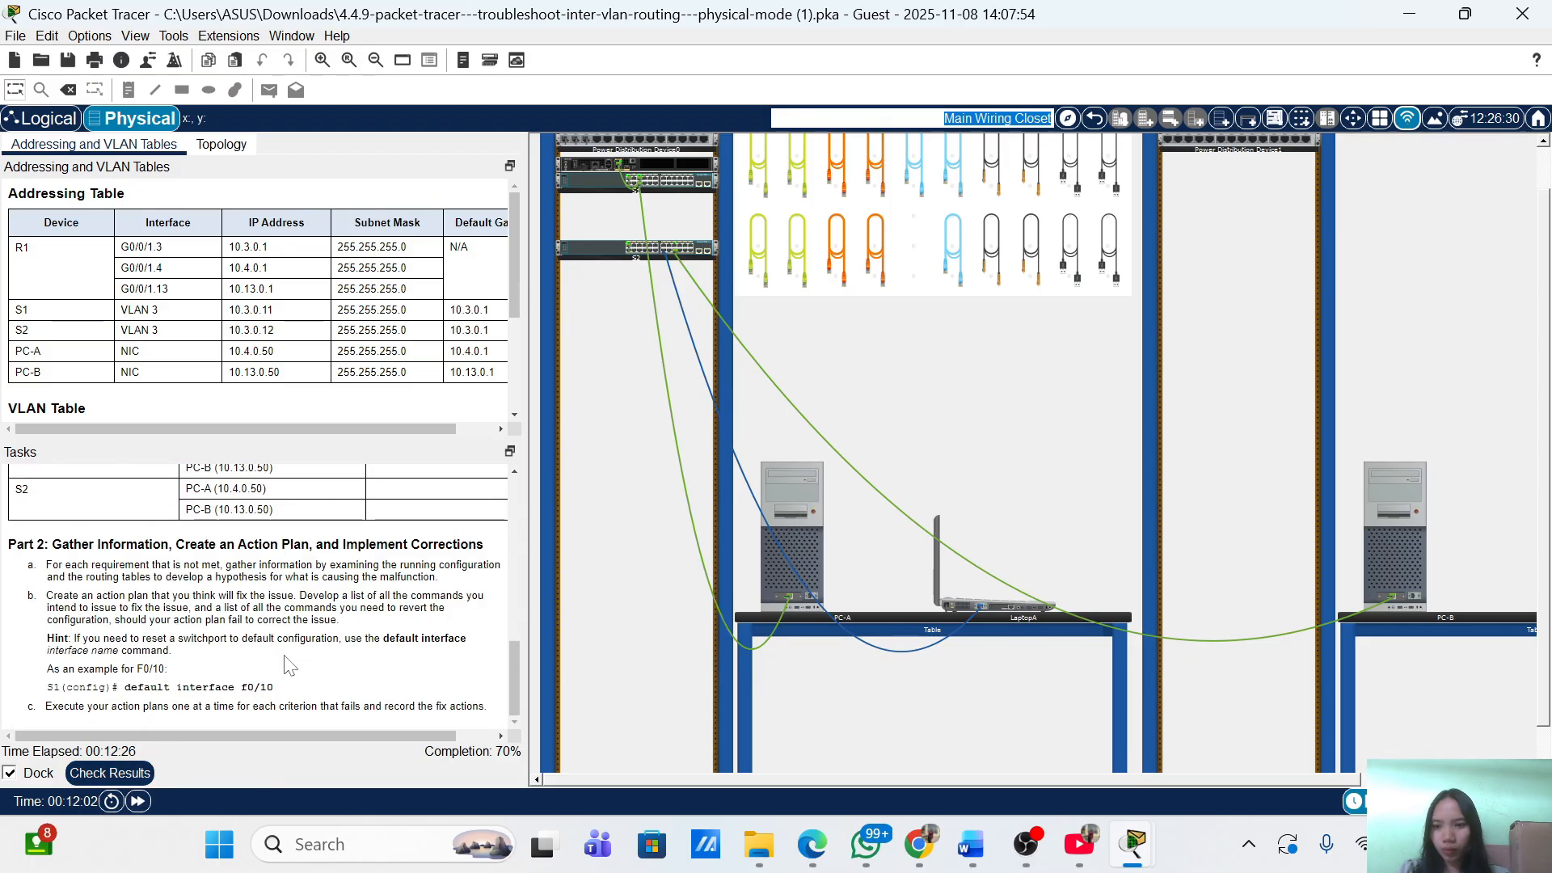
left_click(113, 772)
left_click(204, 132)
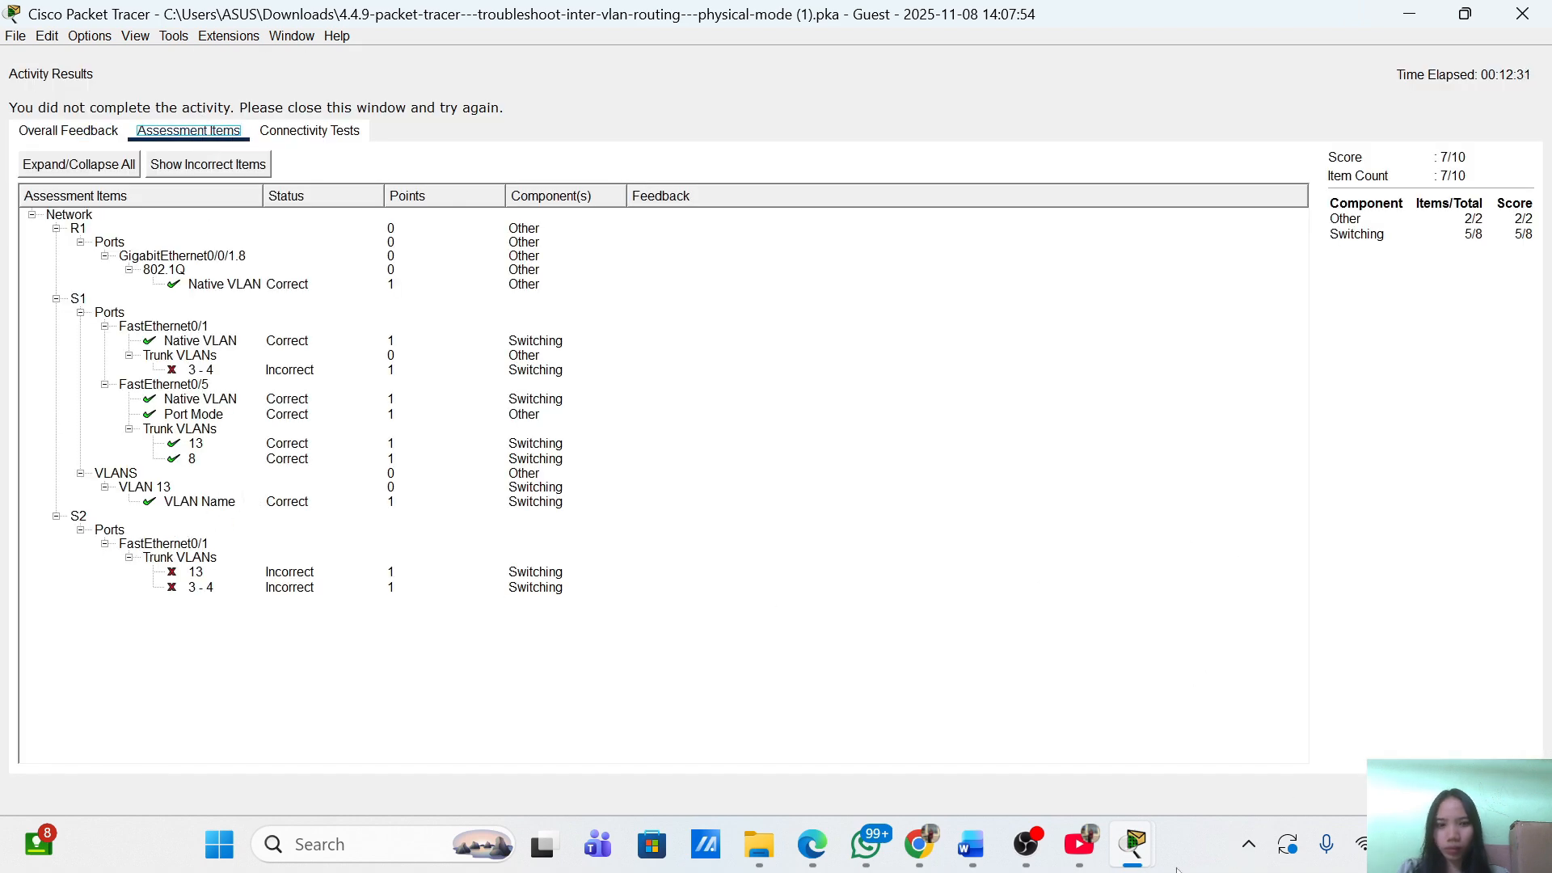
mouse_move(1134, 846)
left_click(1280, 725)
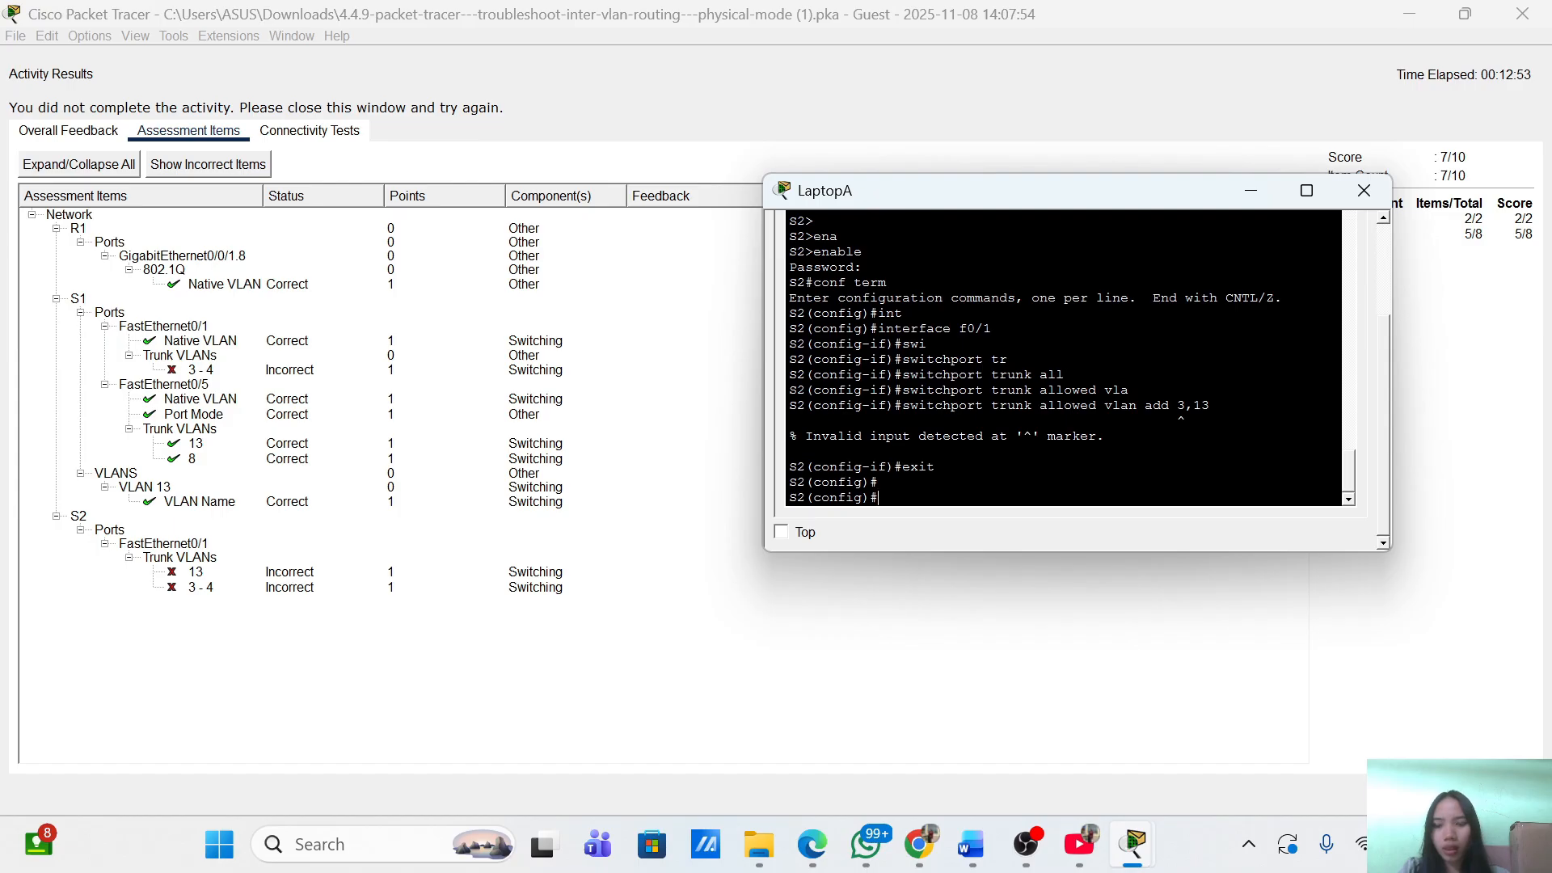
Retry the allowed-VLAN command on S2 with the list 3,4,13.
type("exit")
key("Up")
key("Up")
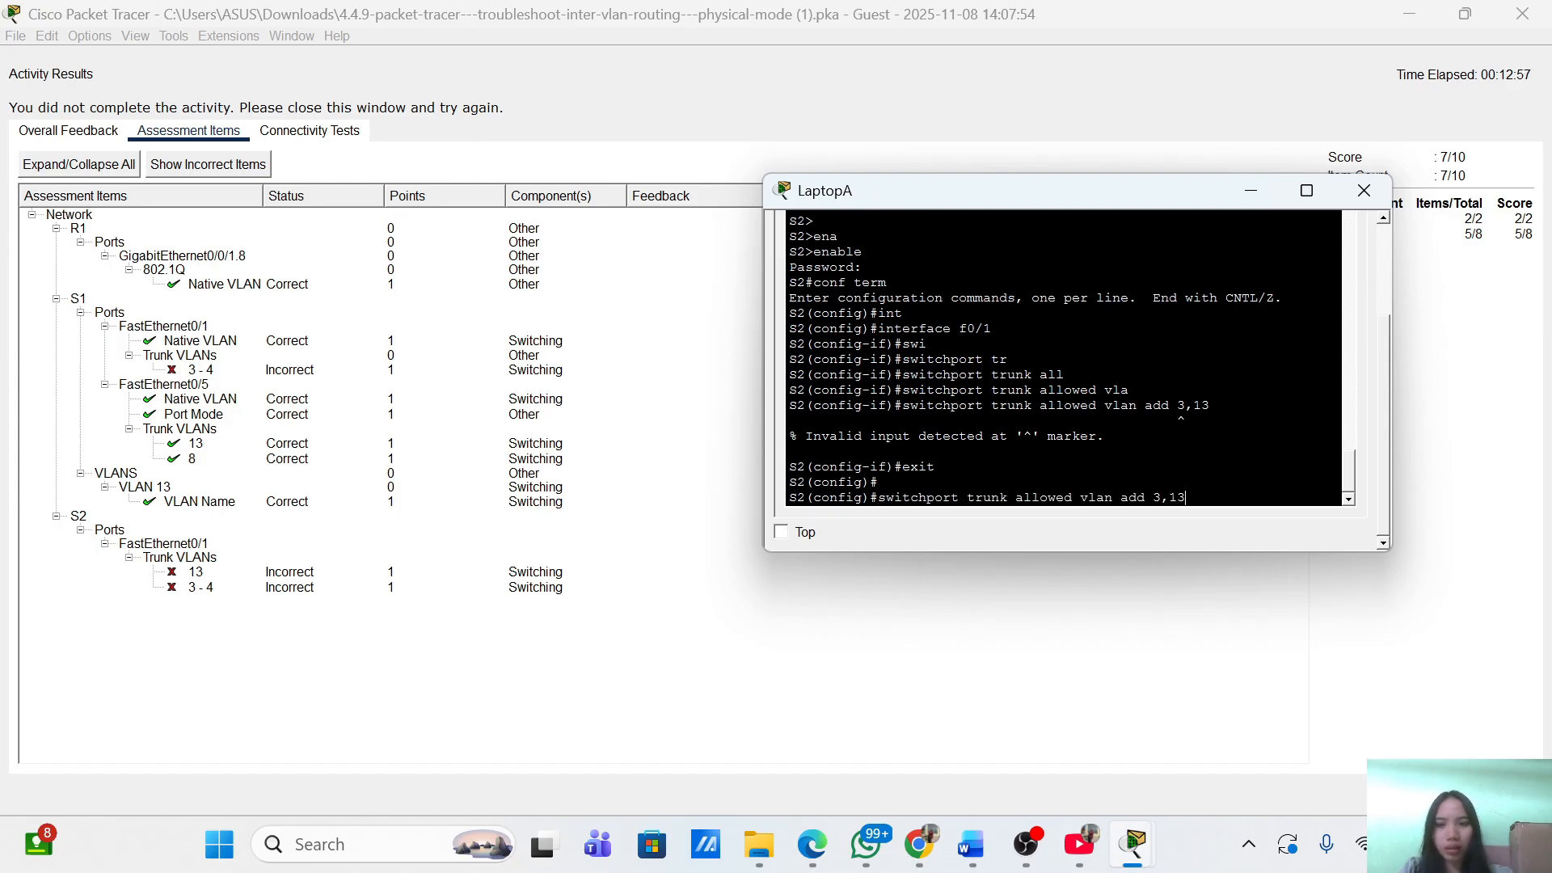
key("BackSpace")
key("BackSpace")
key("BackSpace")
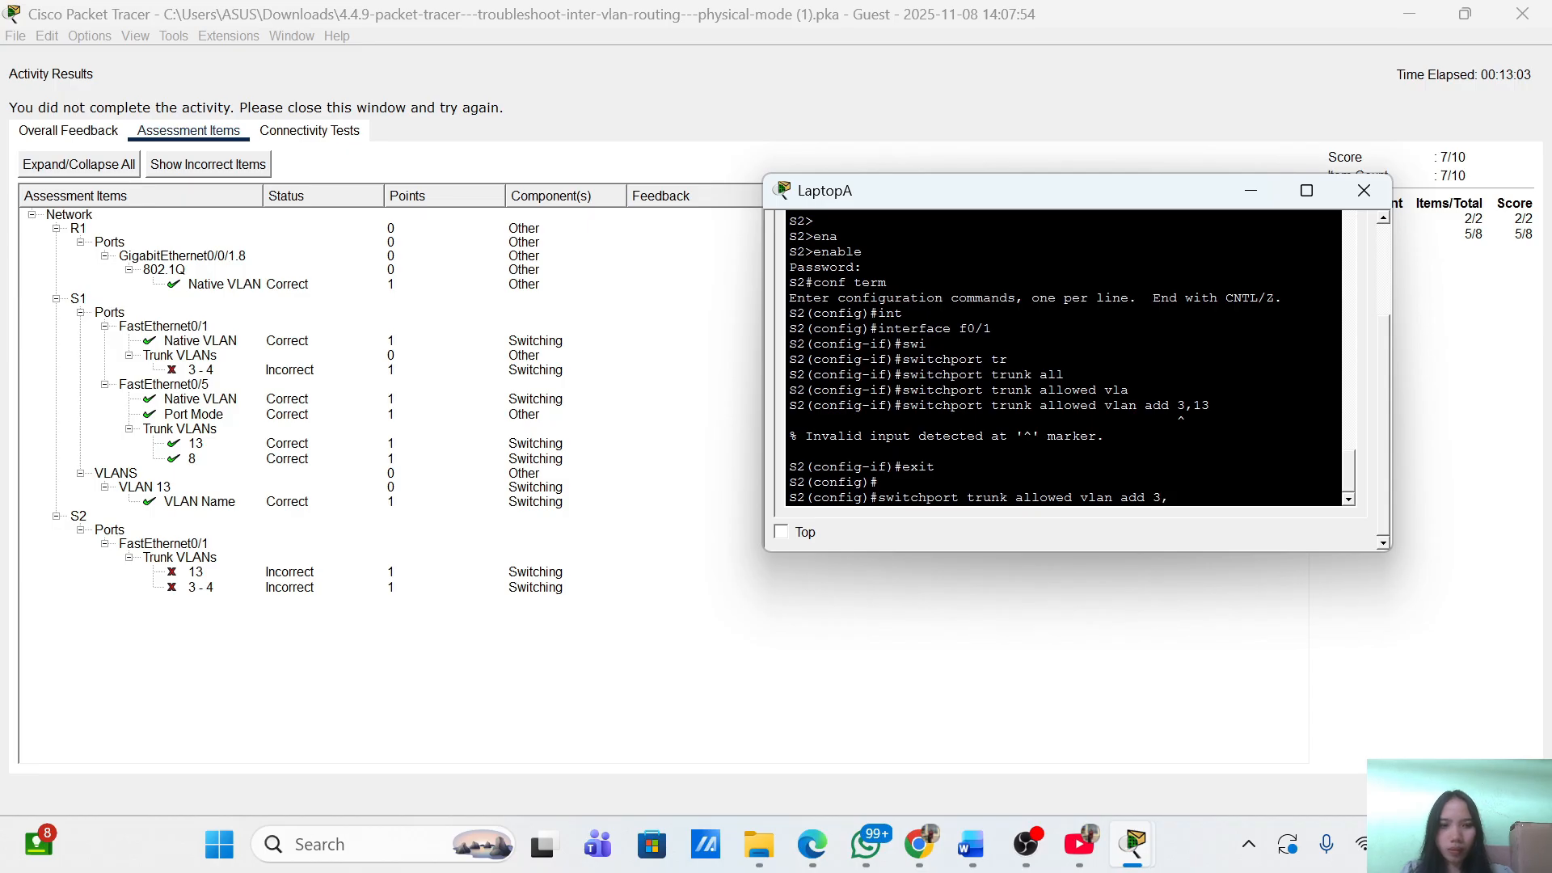
type(",4,13")
key("Return")
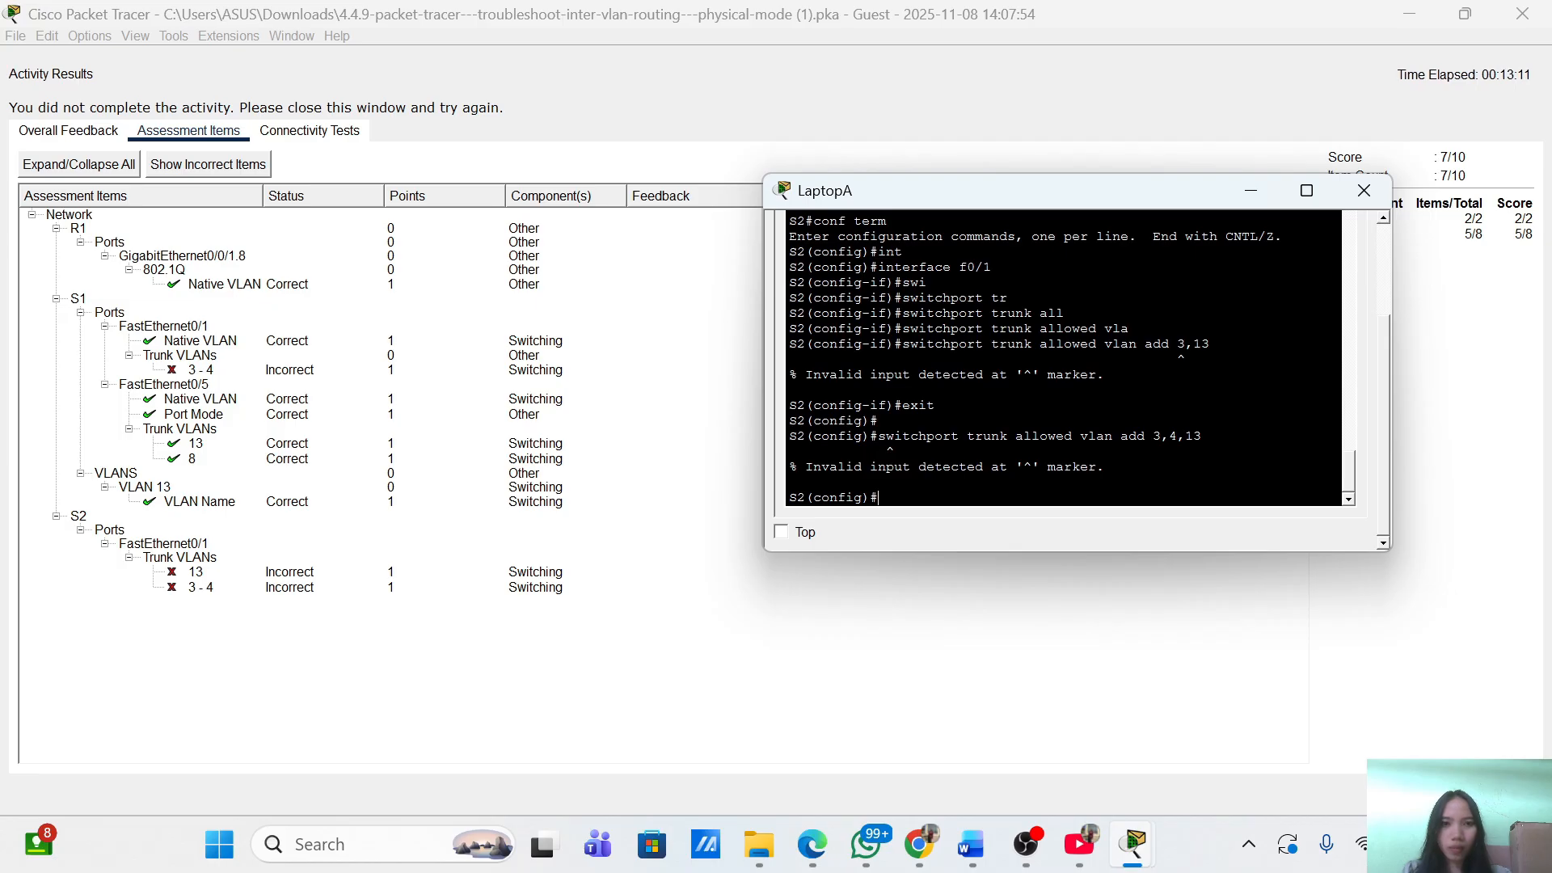
Re-enter FastEthernet0/1 and rerun the add 3,4,13 allowed-VLAN command.
type("in")
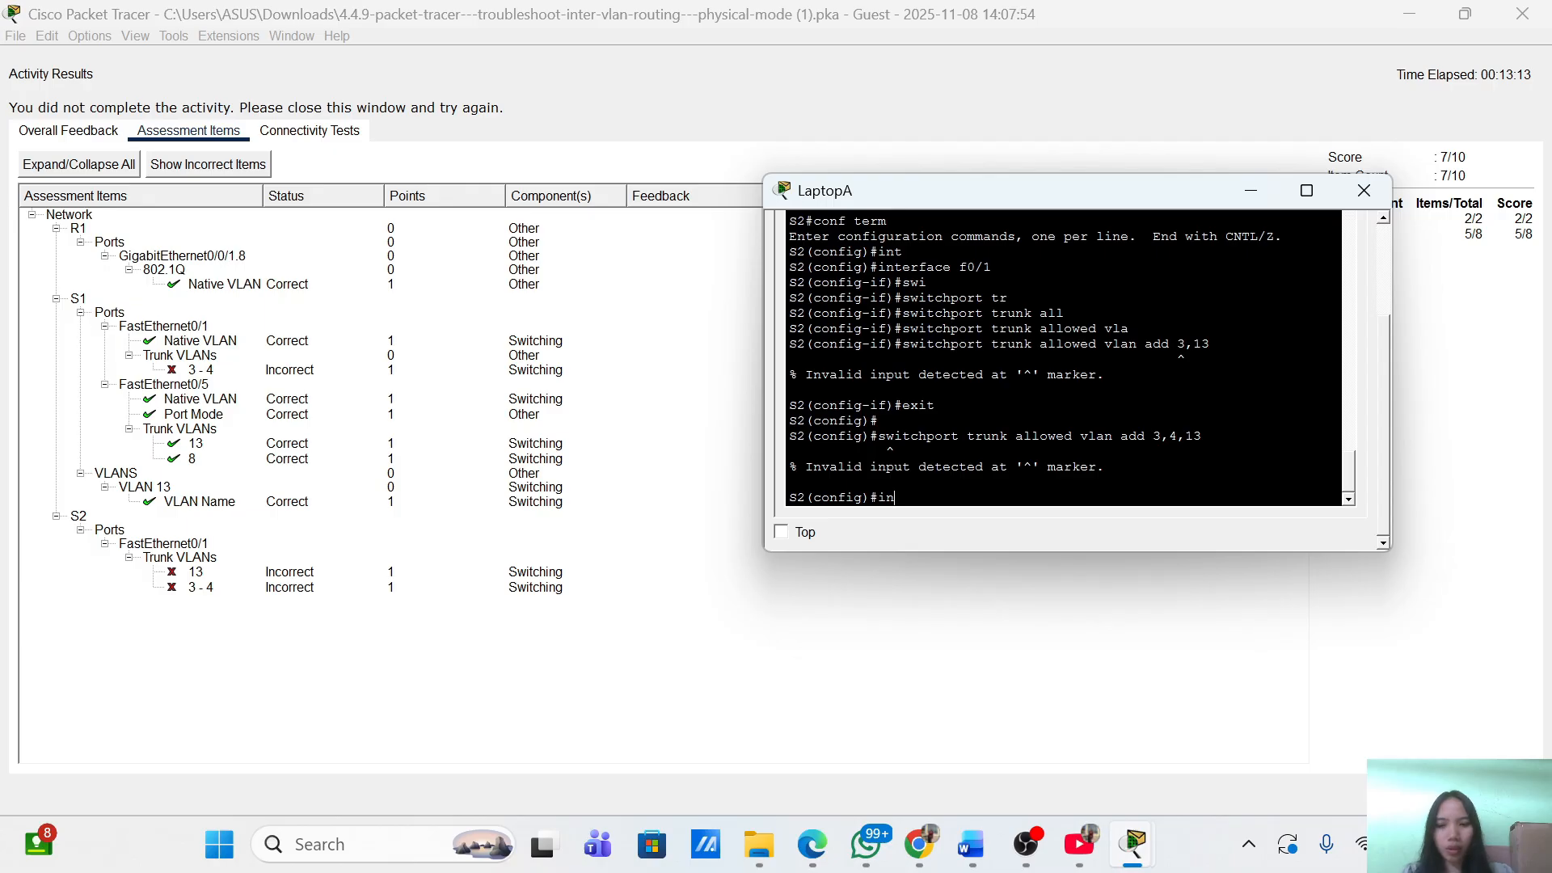
key("Tab")
type("f0/1")
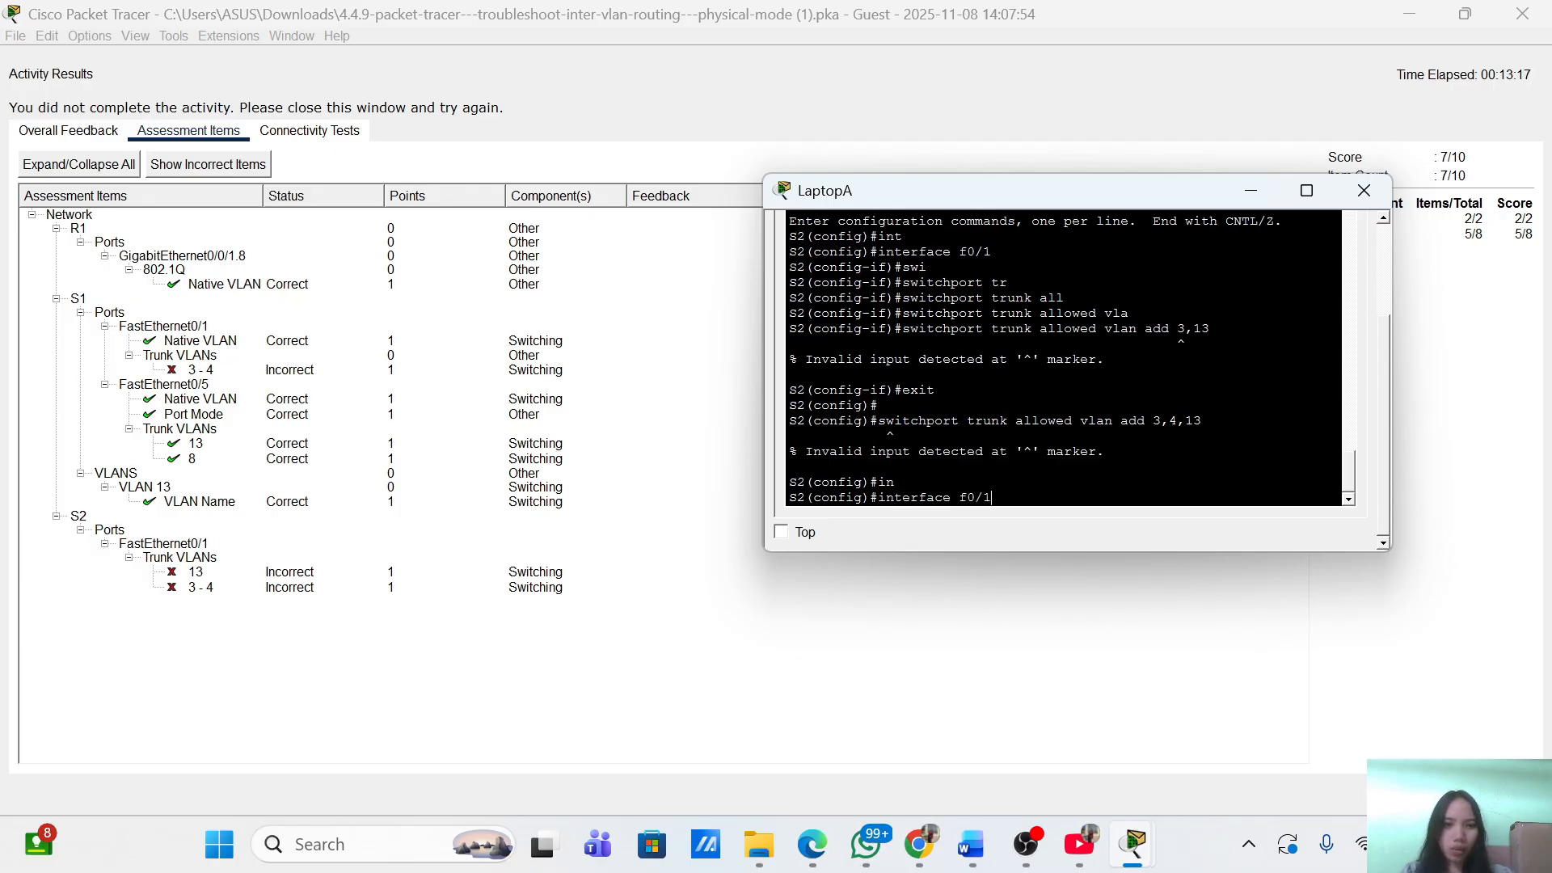
key("Return")
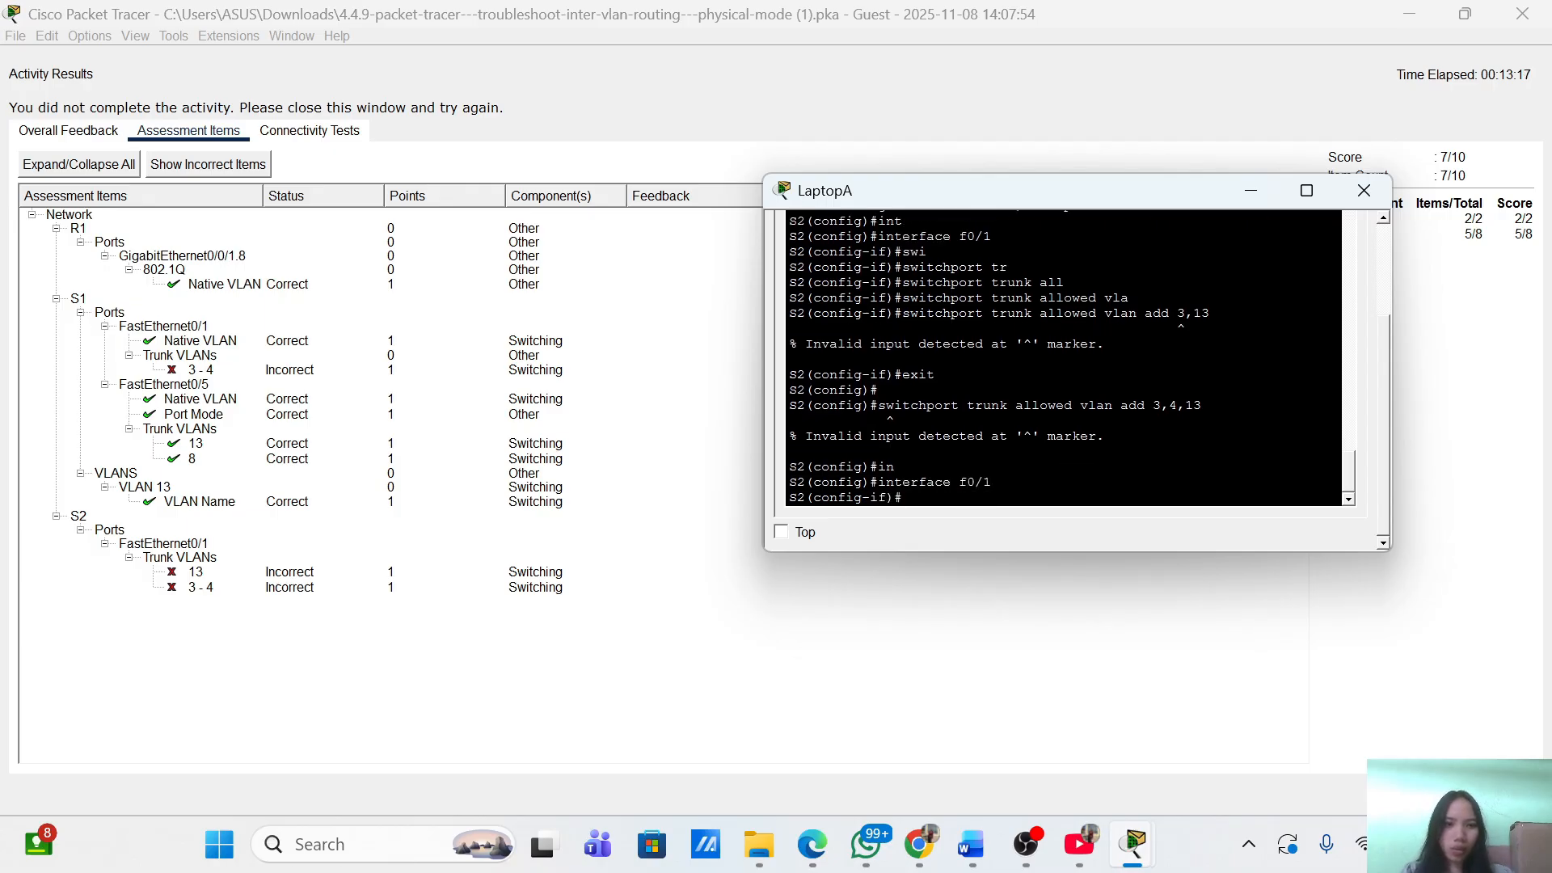
key("Up")
key("Up")
key("Up")
key("Down")
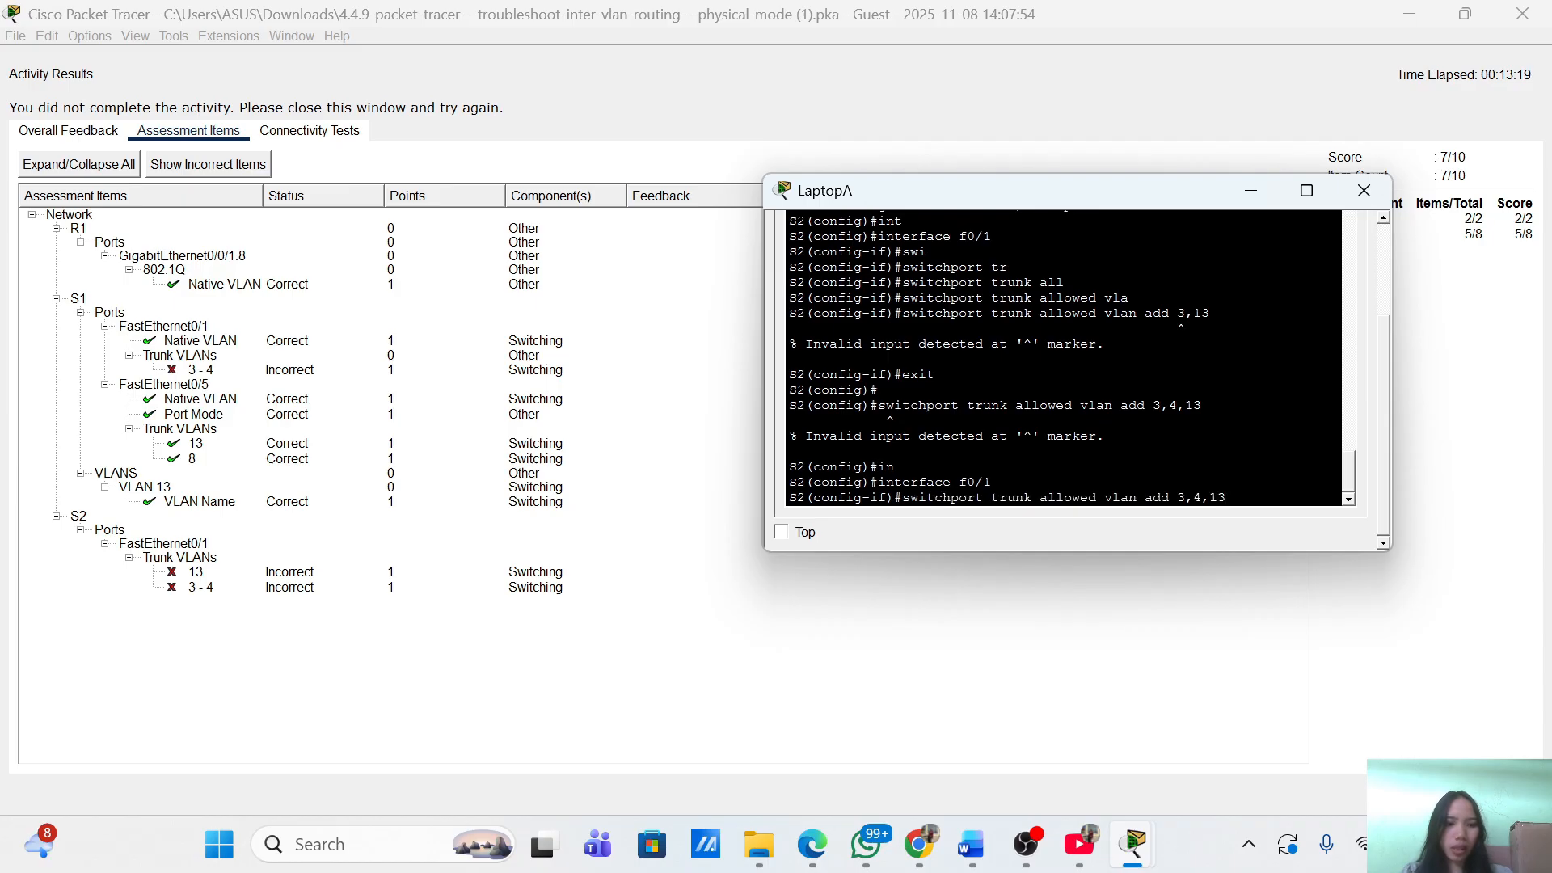
key("Return")
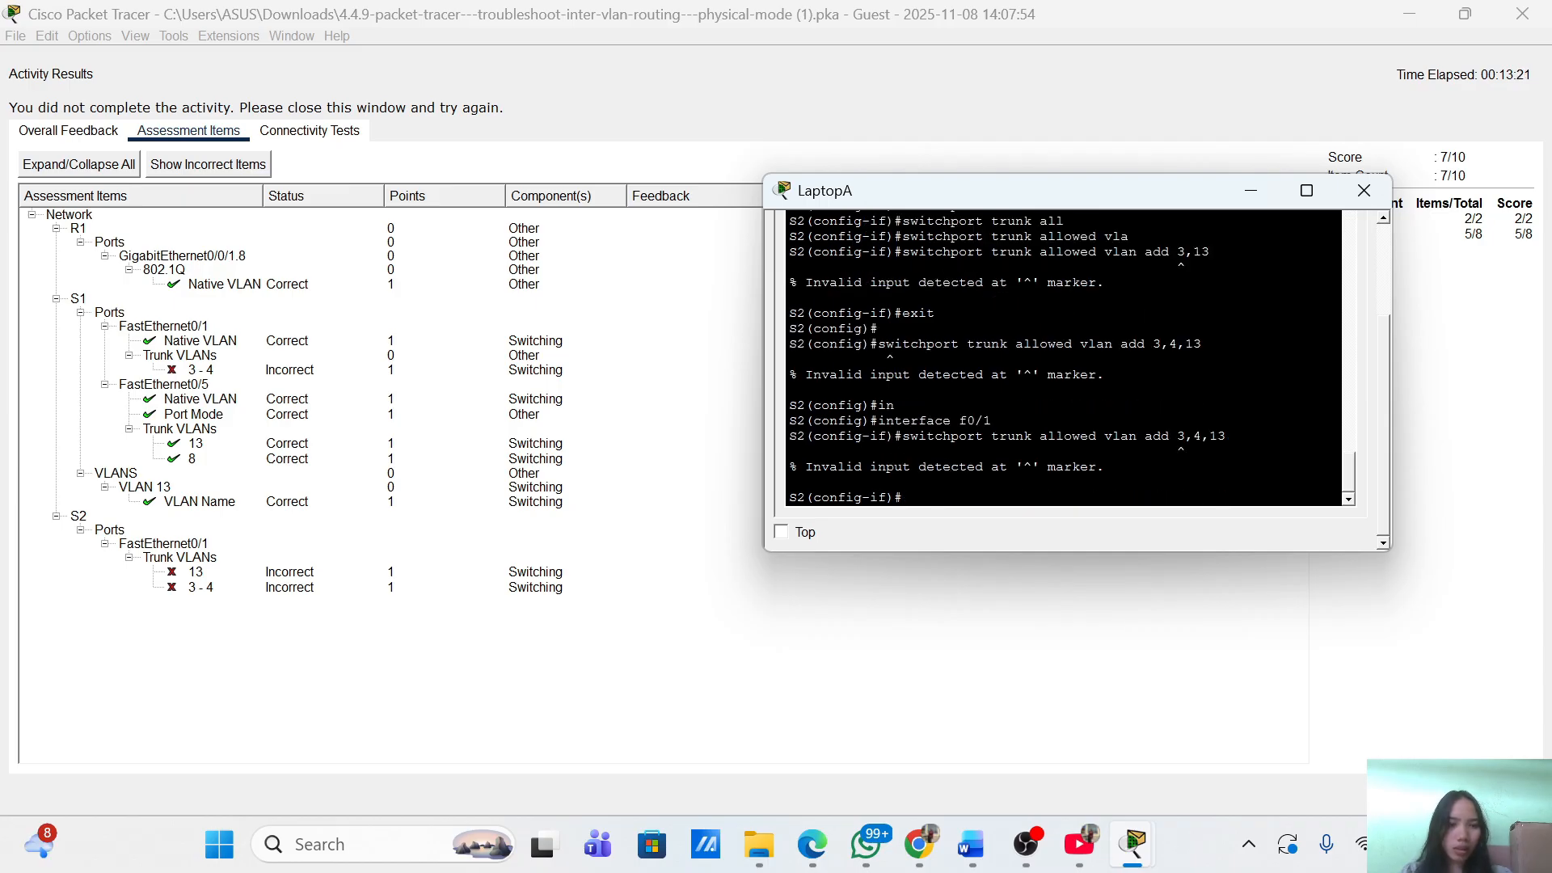
Add VLAN 13 alone to the trunk's allowed VLANs, which S2 accepts.
key("Up")
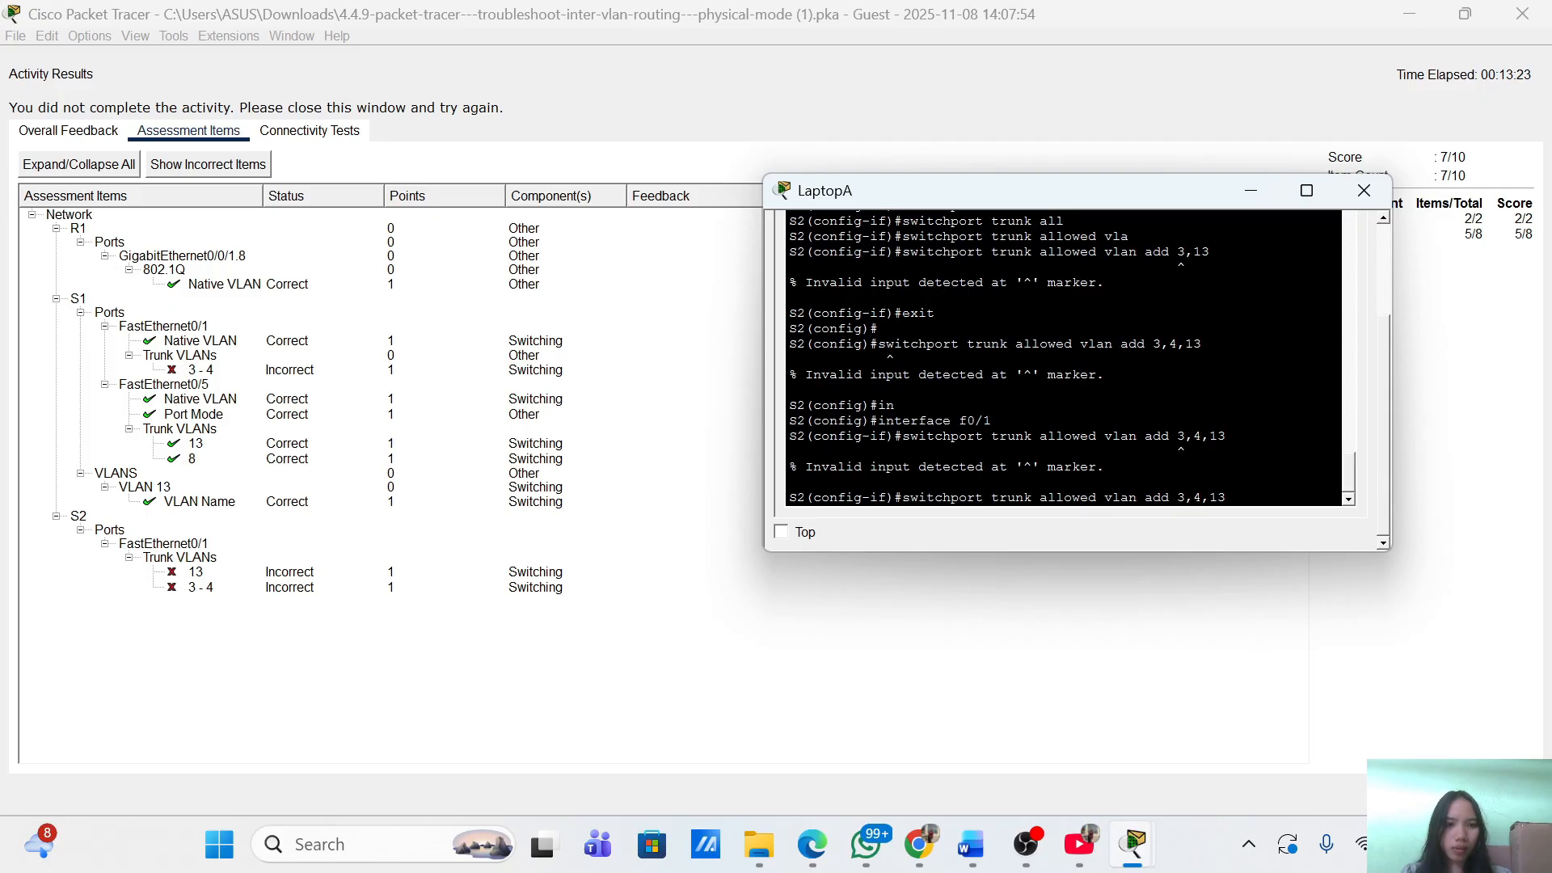
key("BackSpace")
key("BackSpace")
key("BackSpace")
key("BackSpace")
key("BackSpace")
key("BackSpace")
type("13")
key("Return")
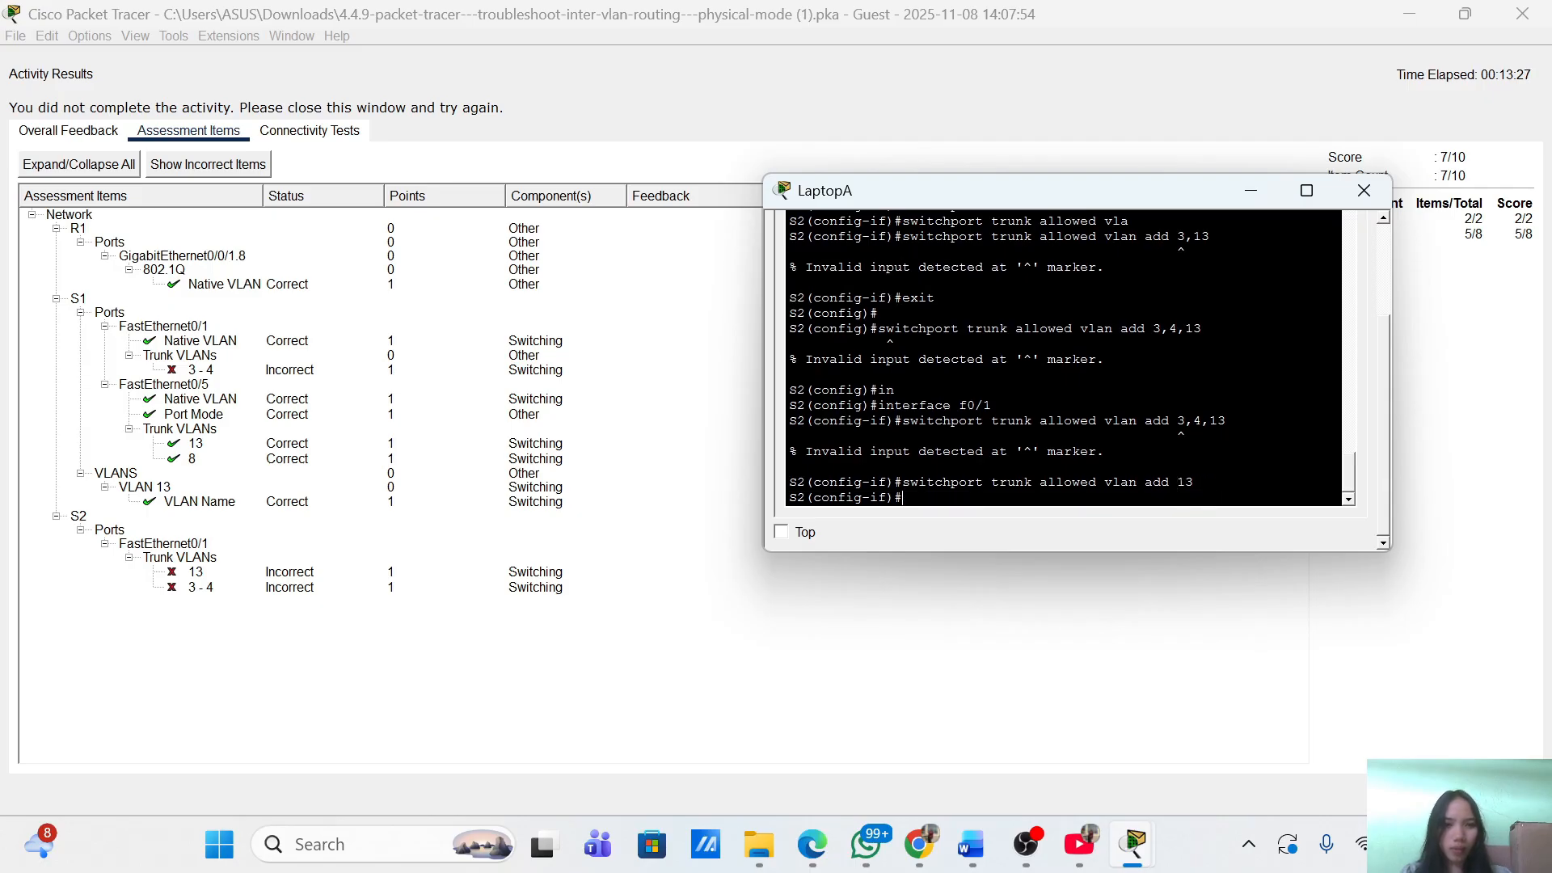
Try the add 3-4 and add 3,13 variants, both rejected as invalid input.
key("Up")
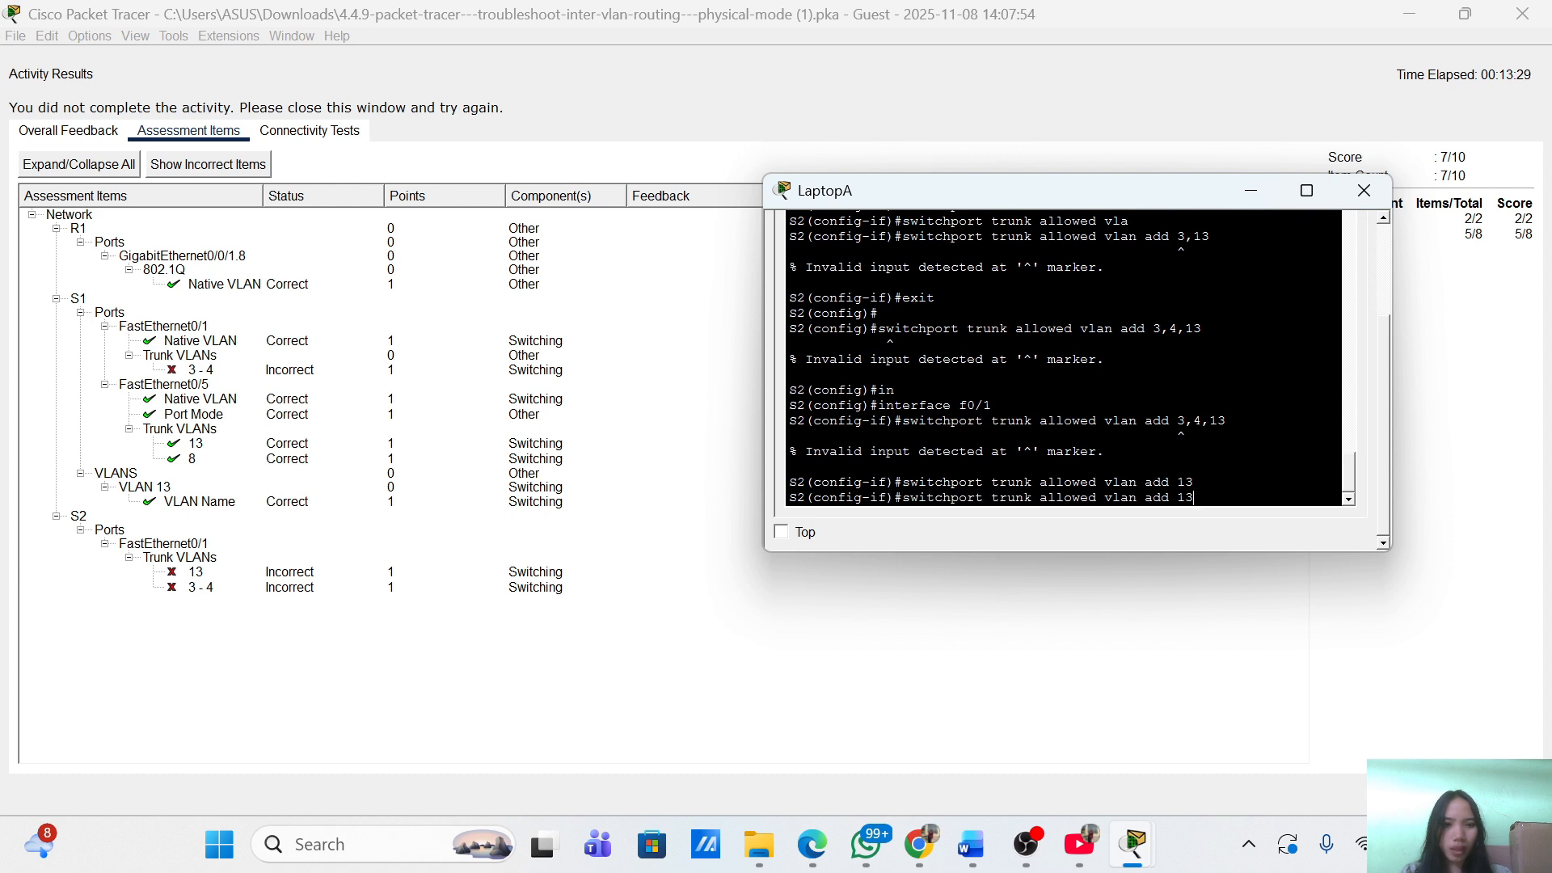
key("BackSpace")
key("BackSpace")
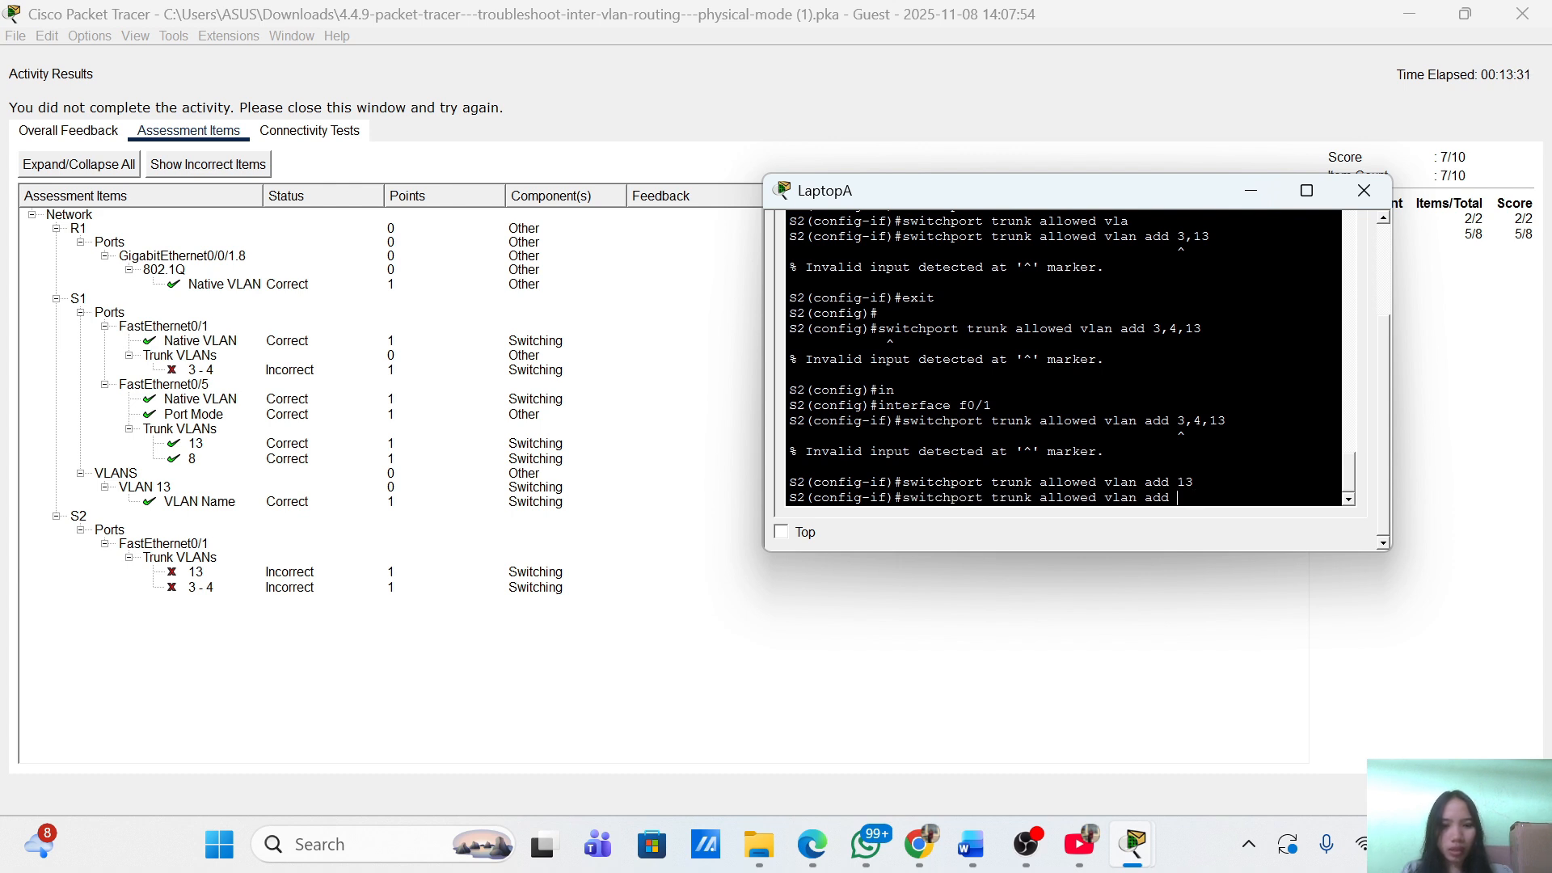
type("3-4")
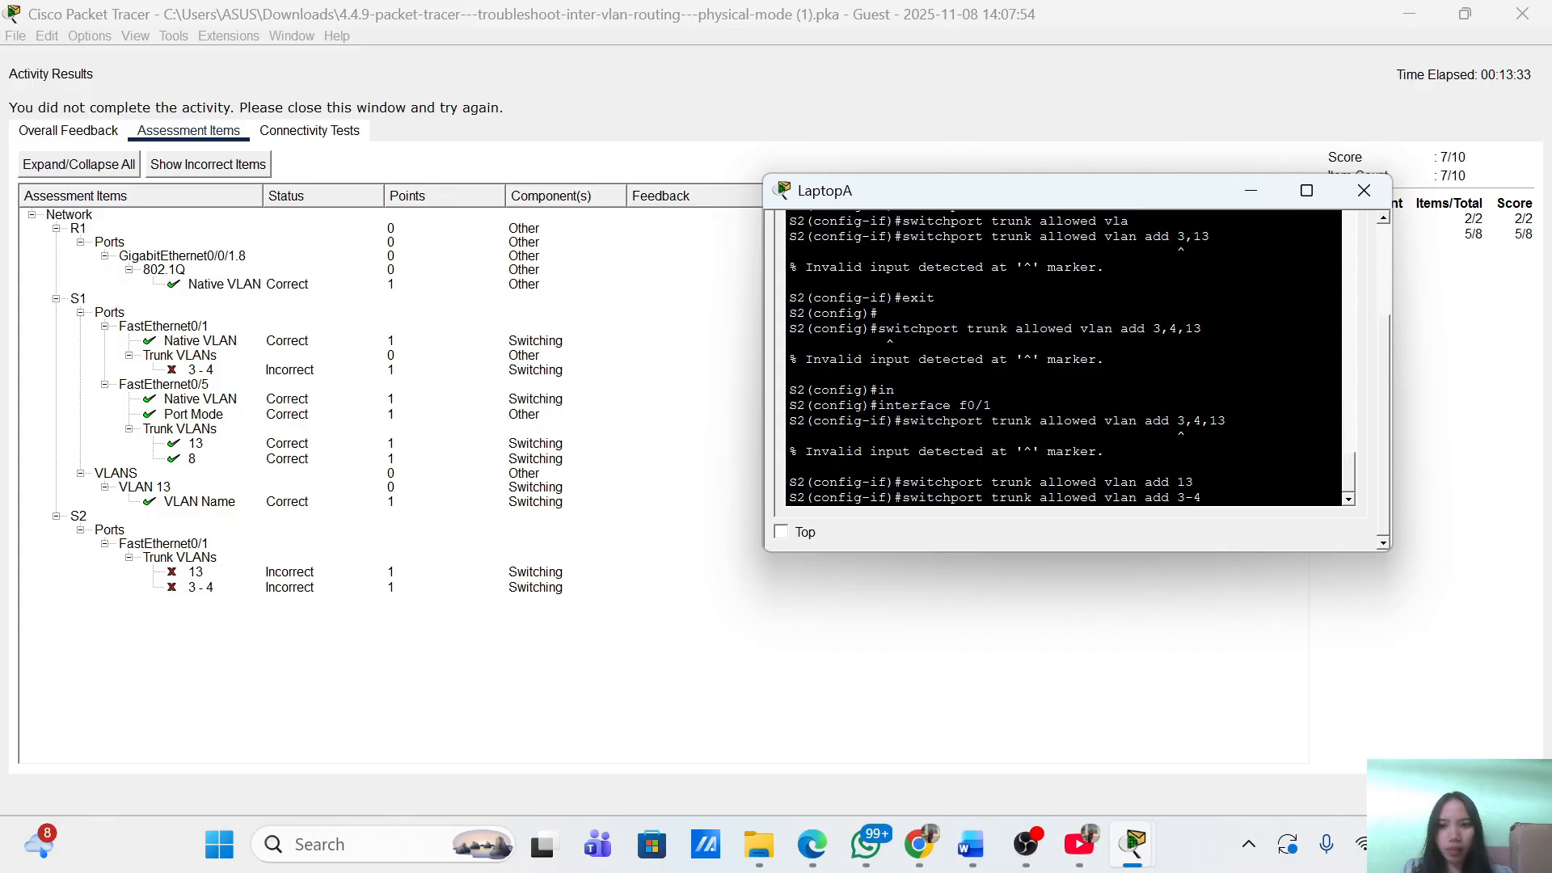
key("Return")
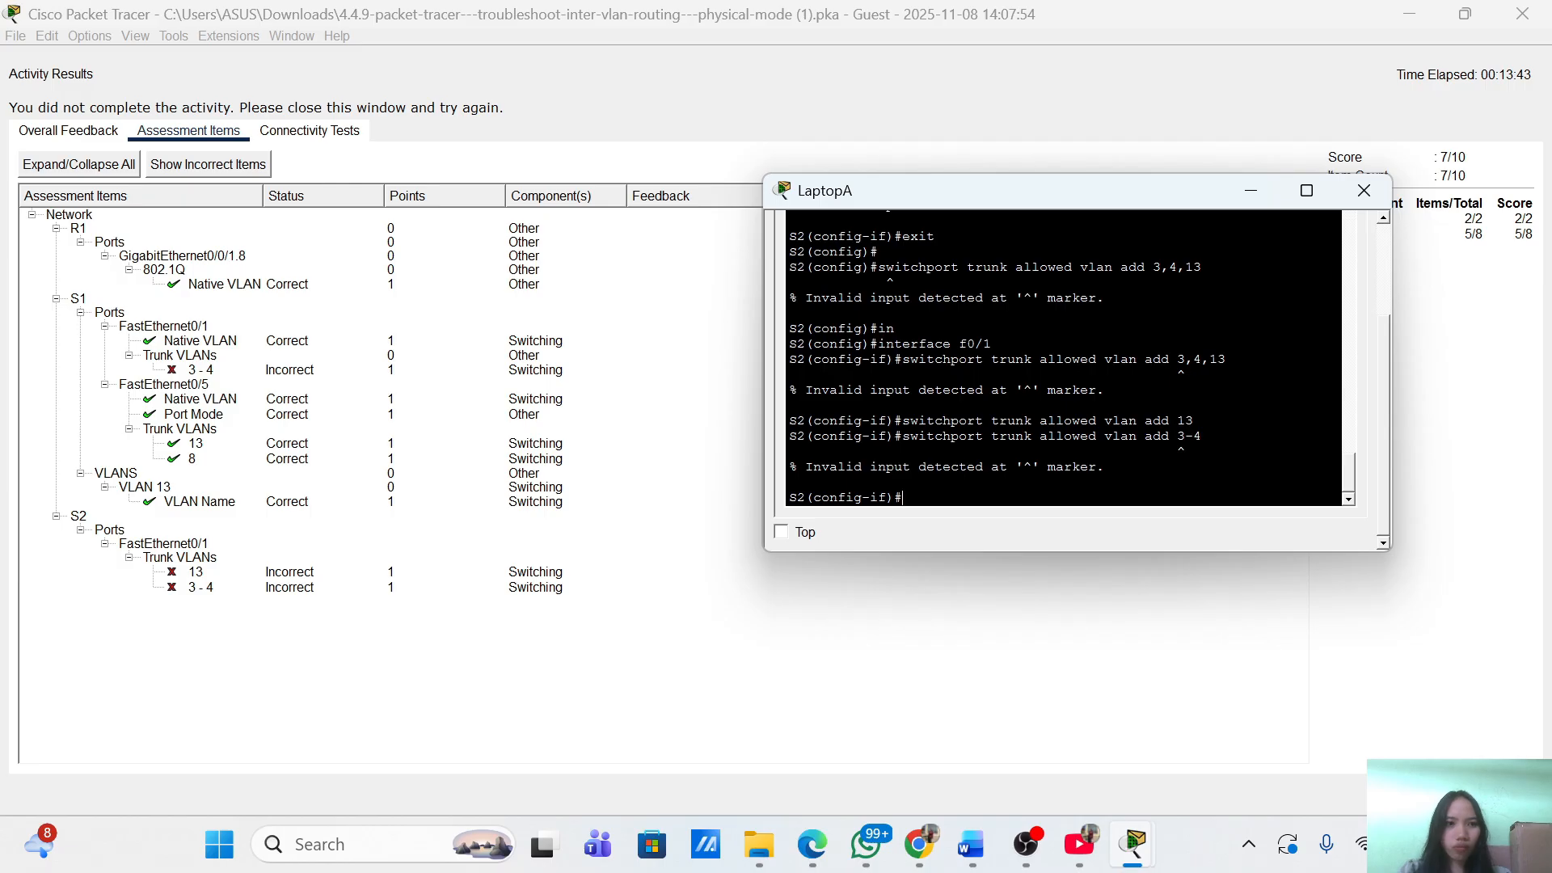
type("3")
key("BackSpace")
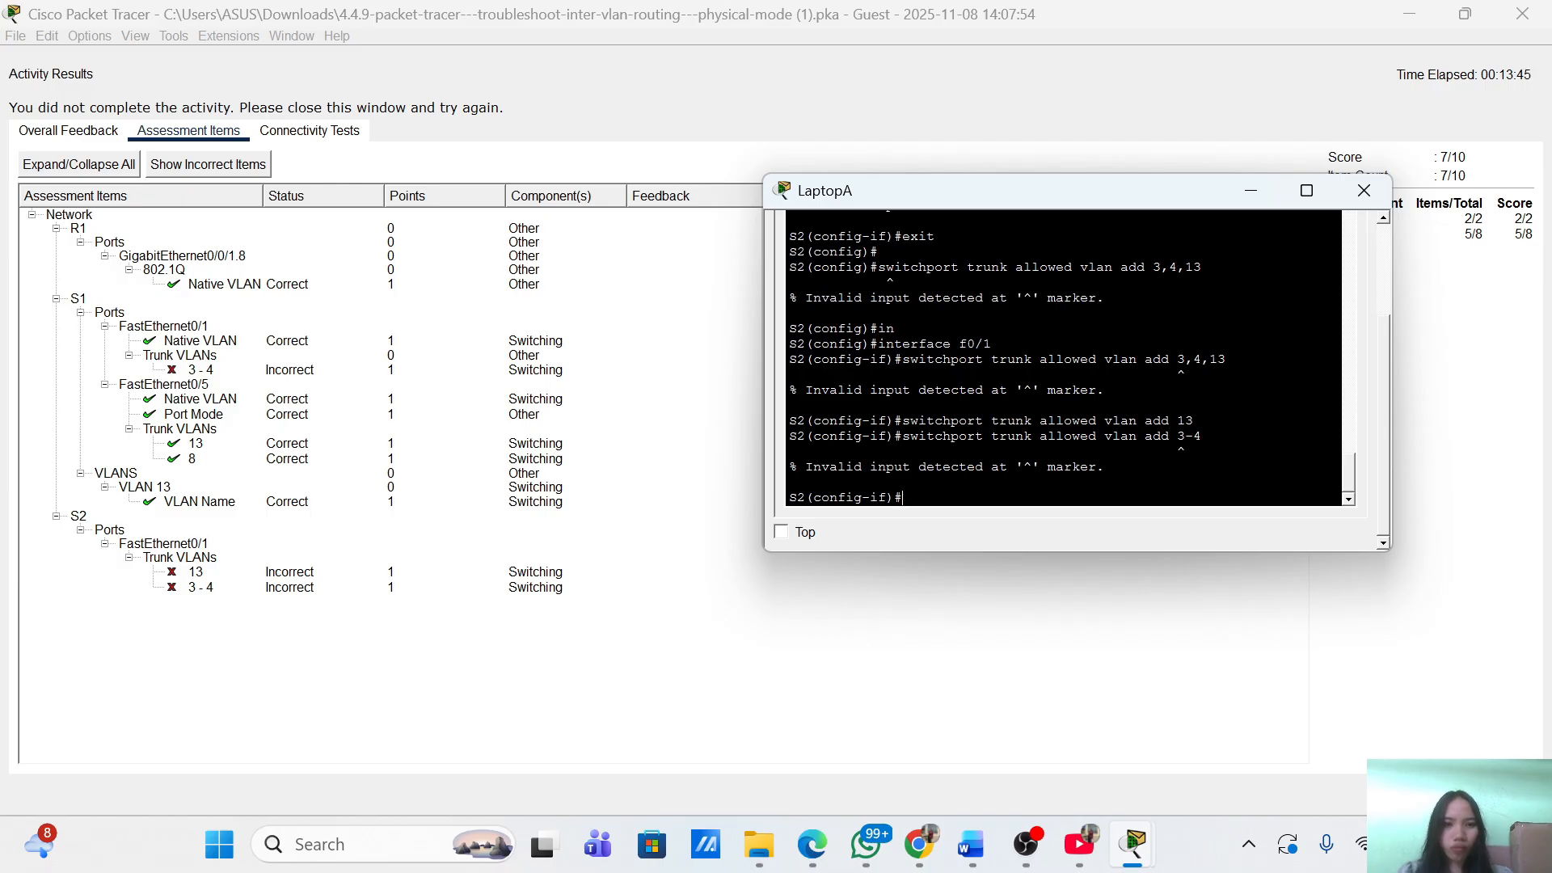
key("Up")
key("BackSpace")
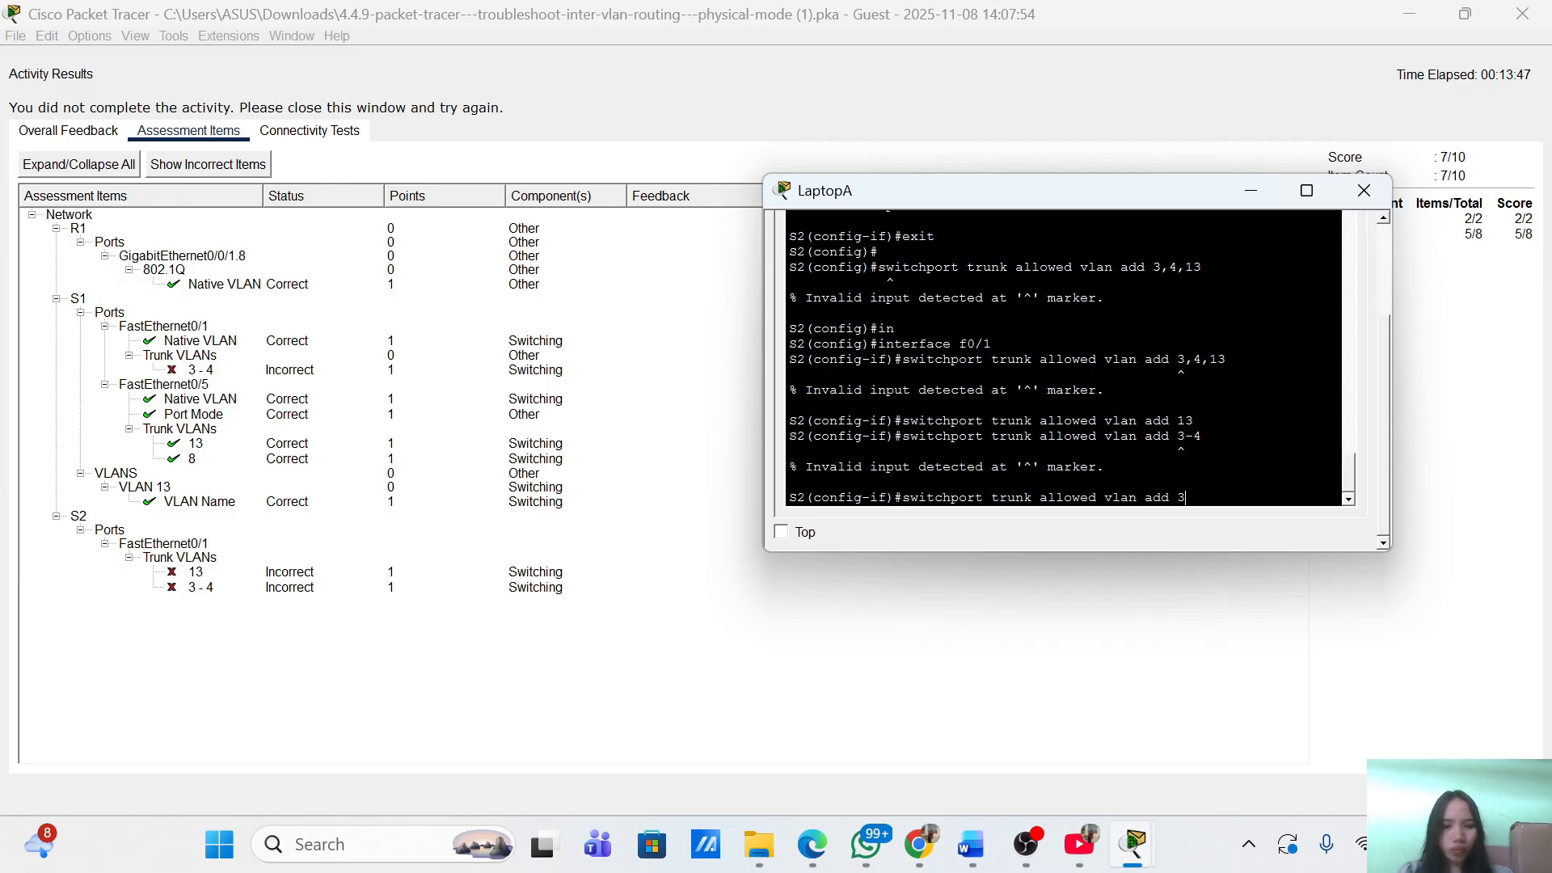
type(",13")
key("Return")
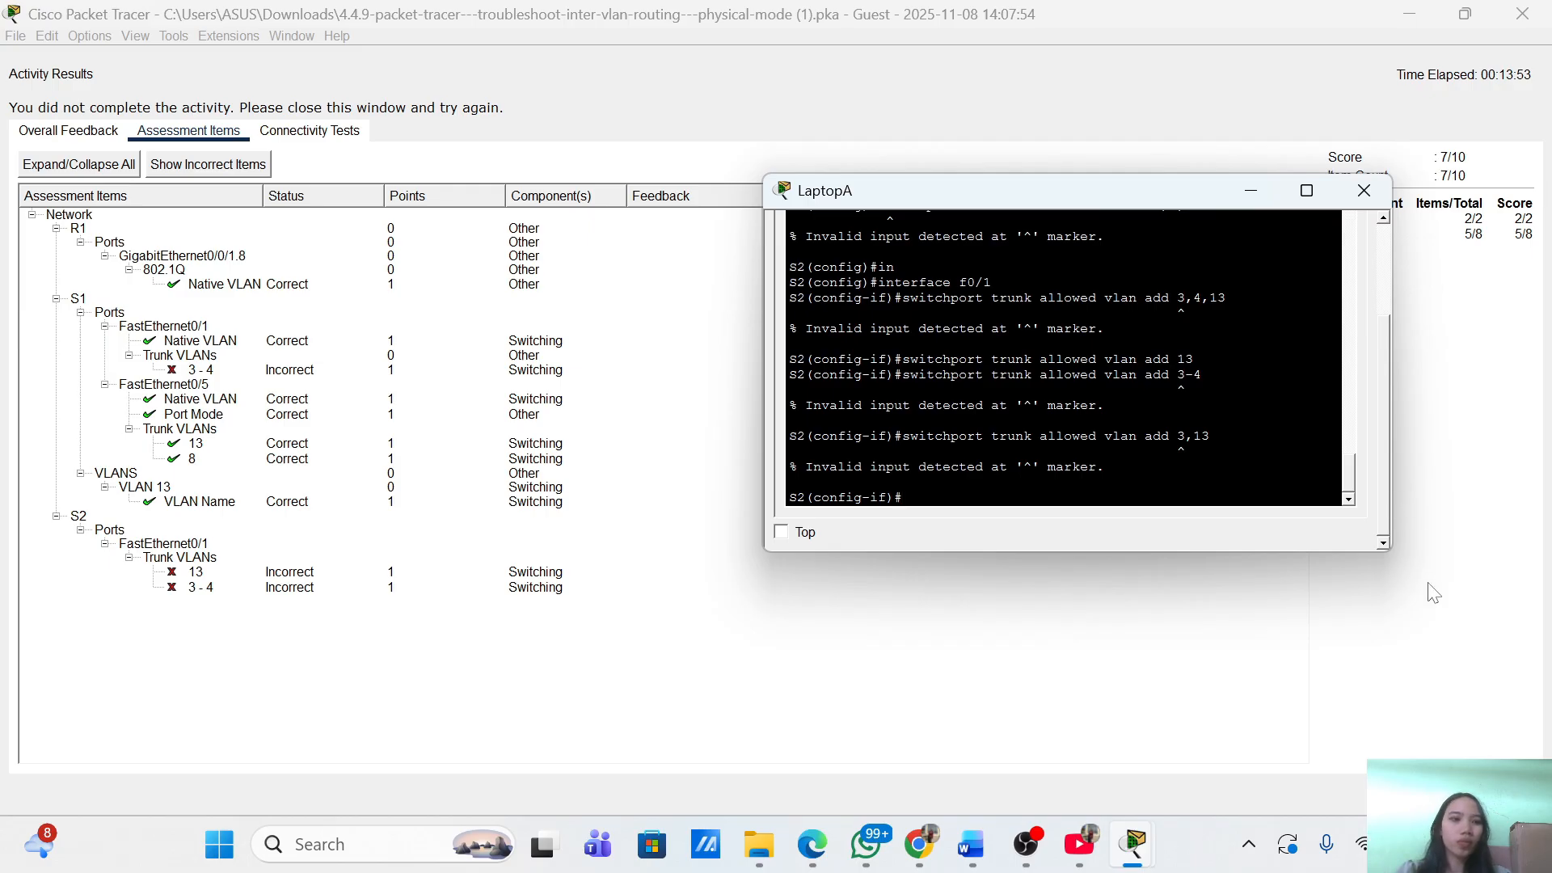
Recheck the assessment items: 8/10, with S2's trunk VLAN 13 correct and VLANs 3-4 still wrong.
left_click(1501, 793)
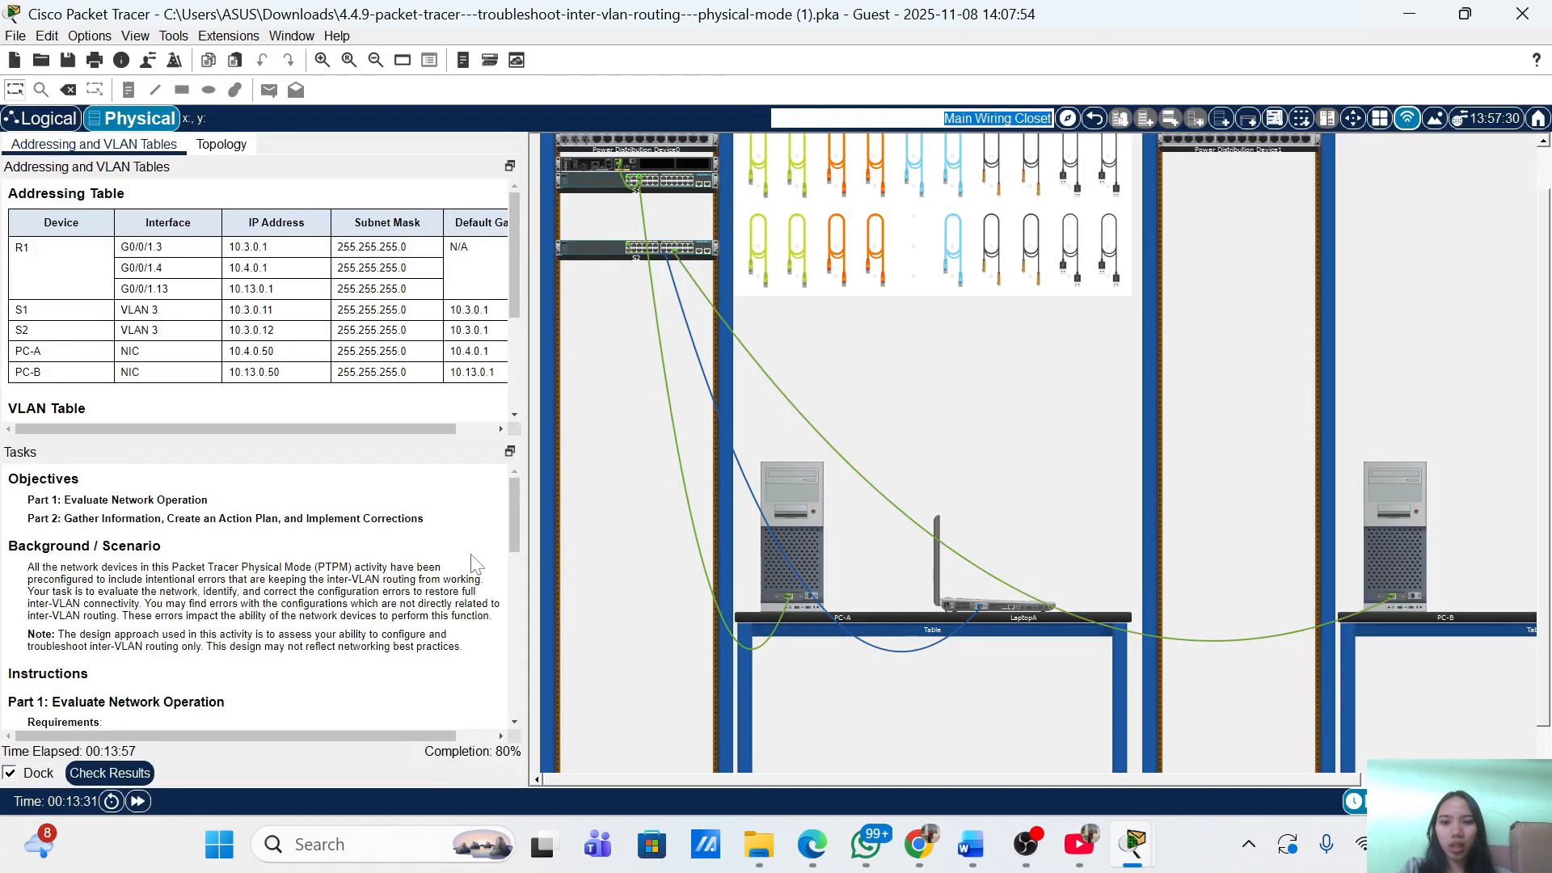
left_click(134, 773)
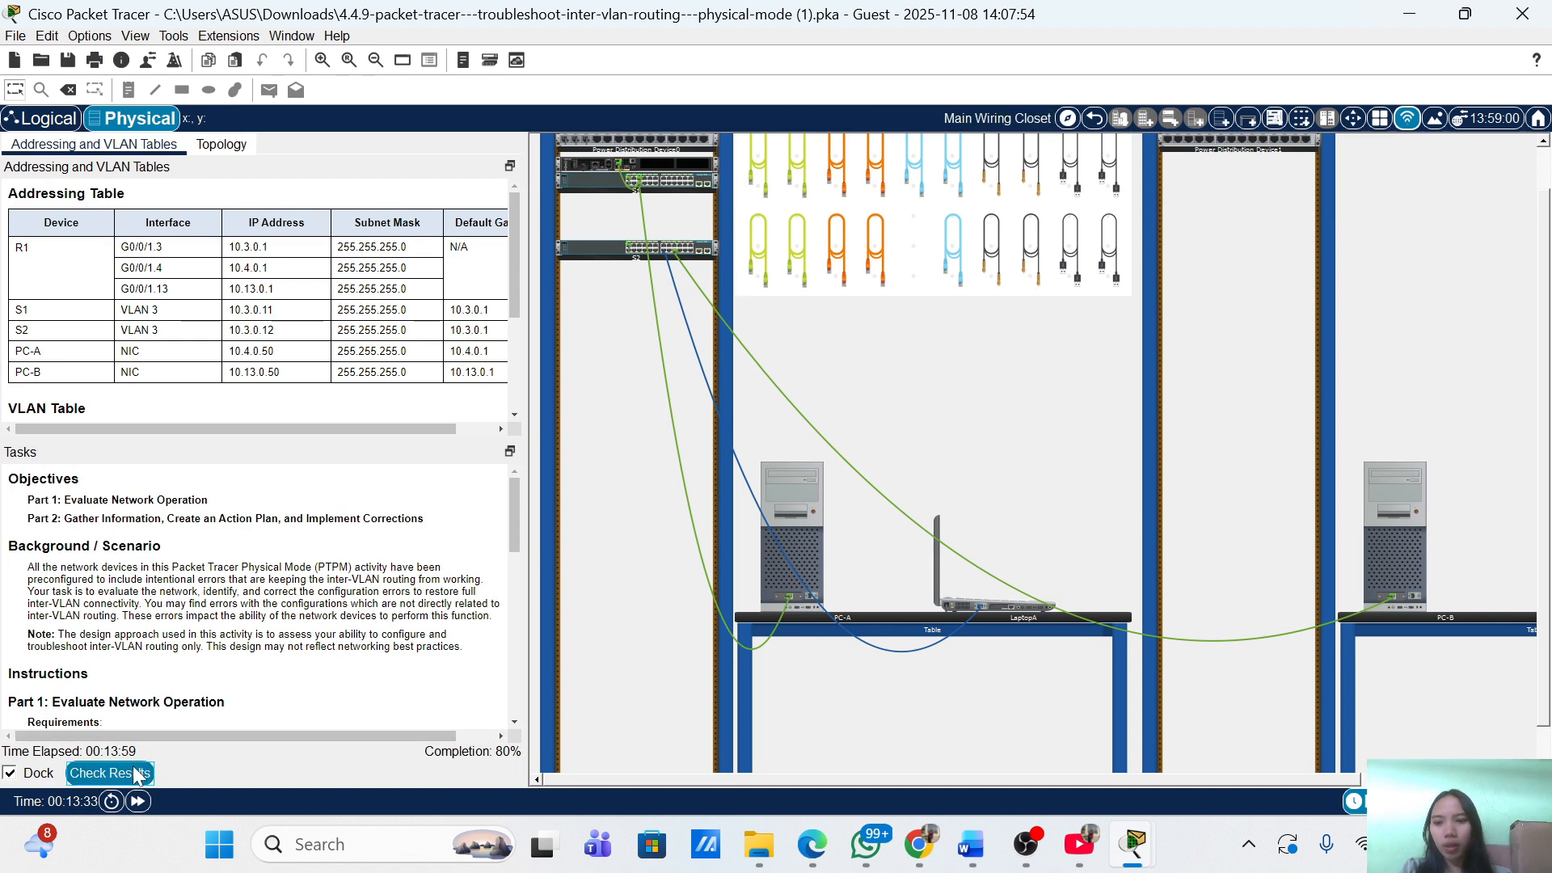
left_click(202, 134)
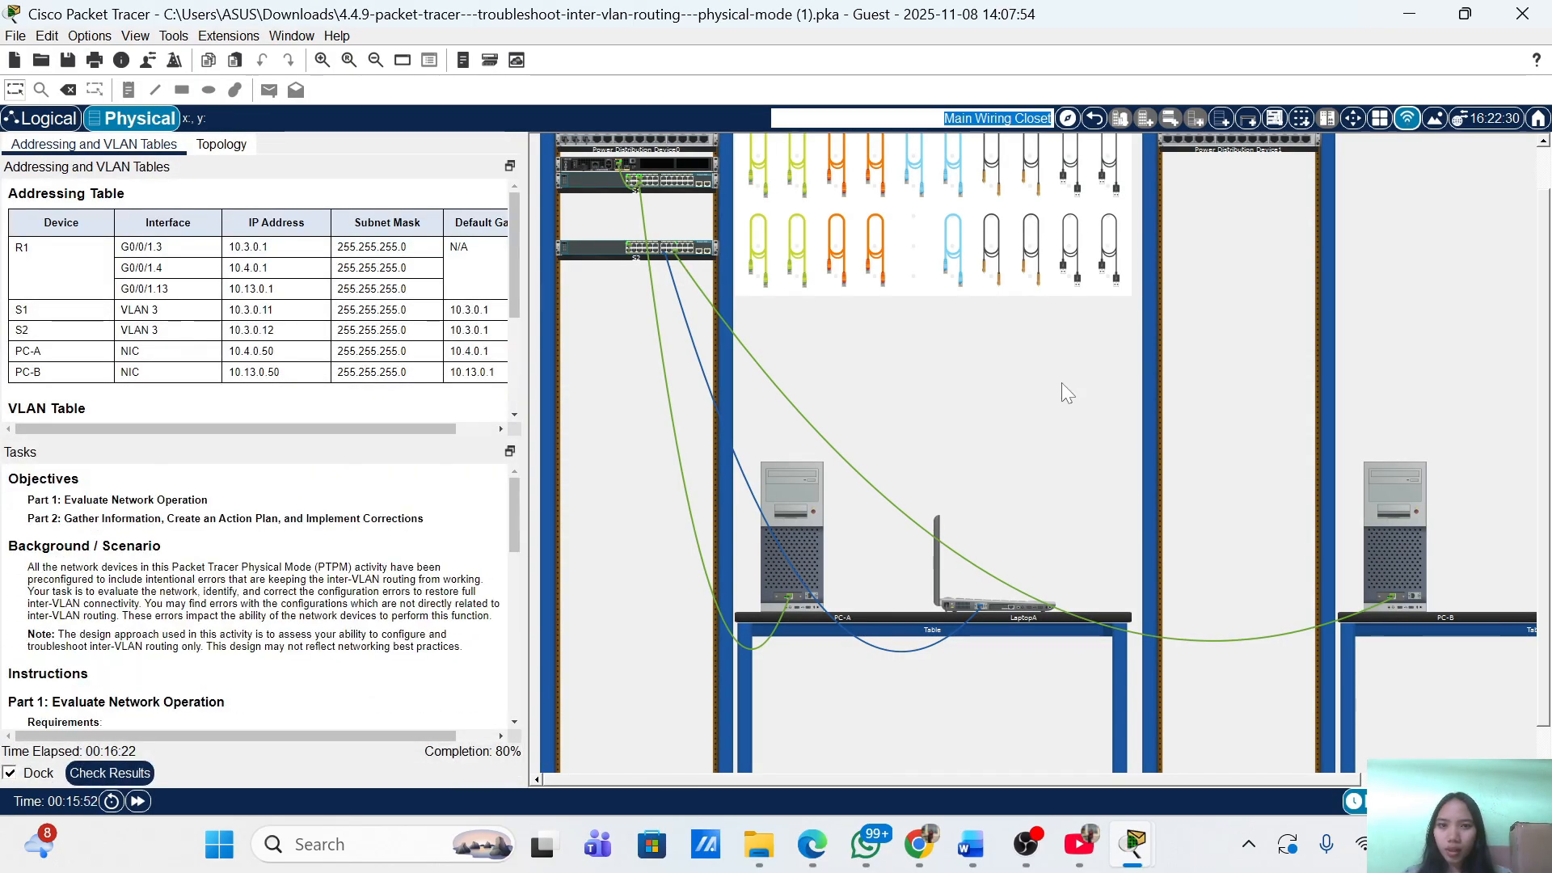
scroll(257, 598, "down", 10)
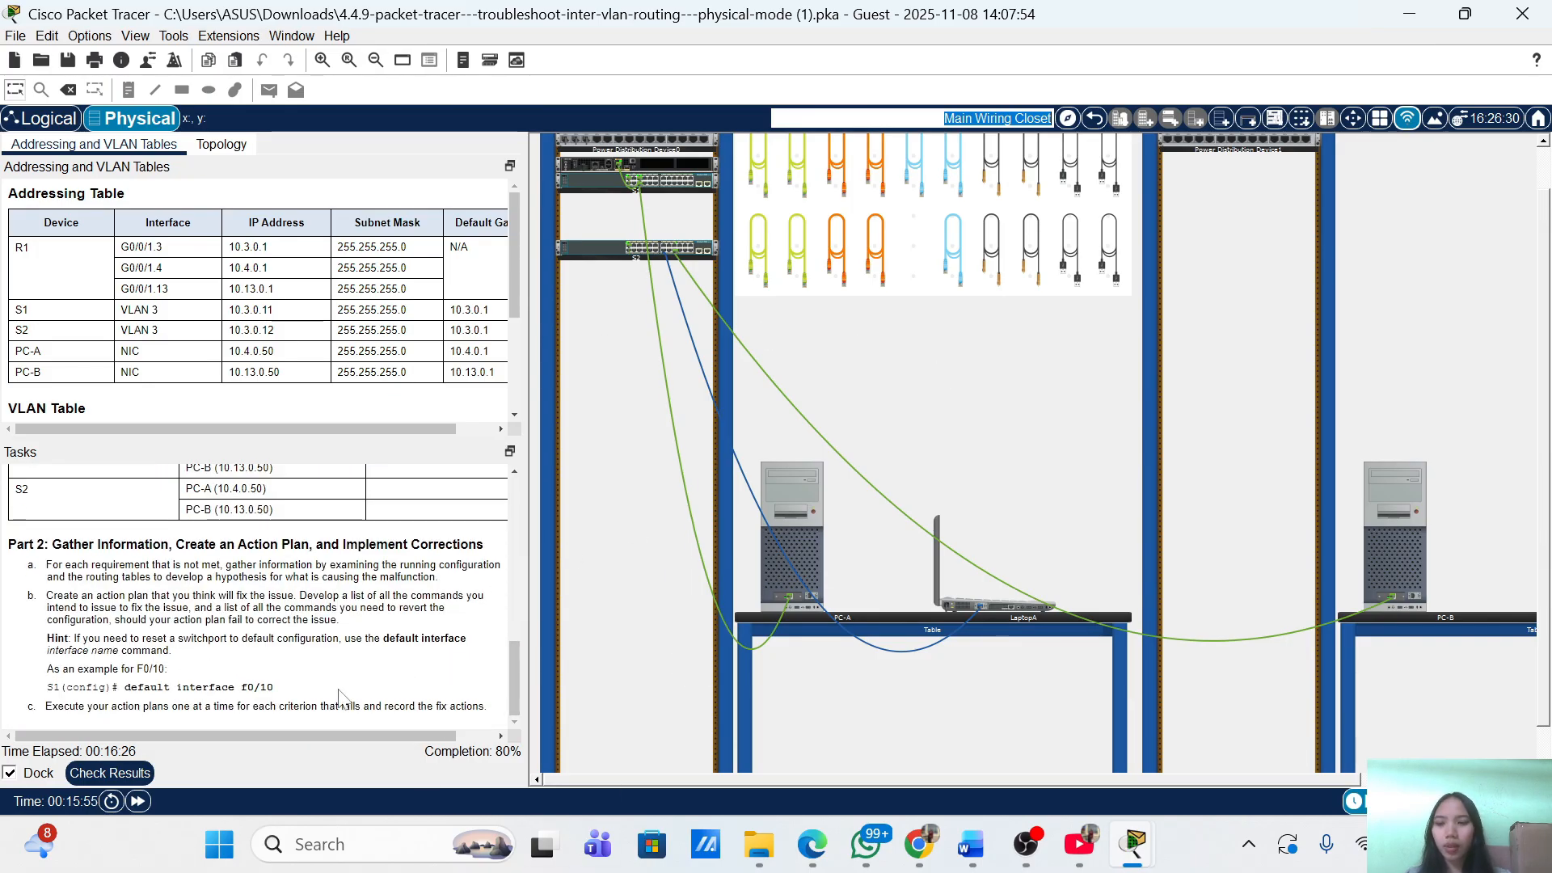
left_click(1007, 607)
left_click(109, 773)
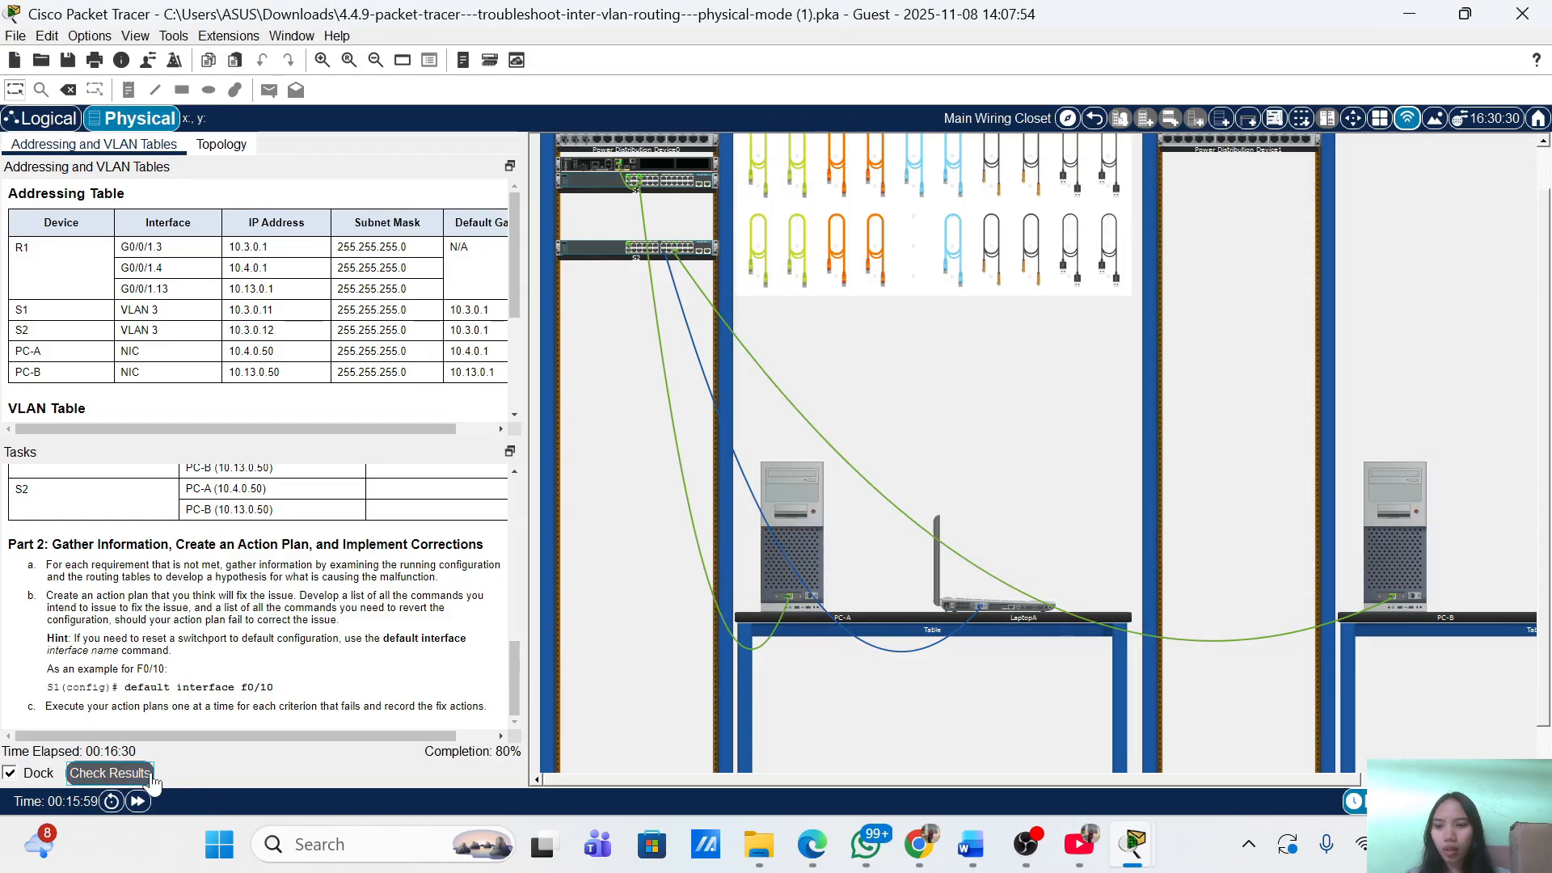
left_click(198, 139)
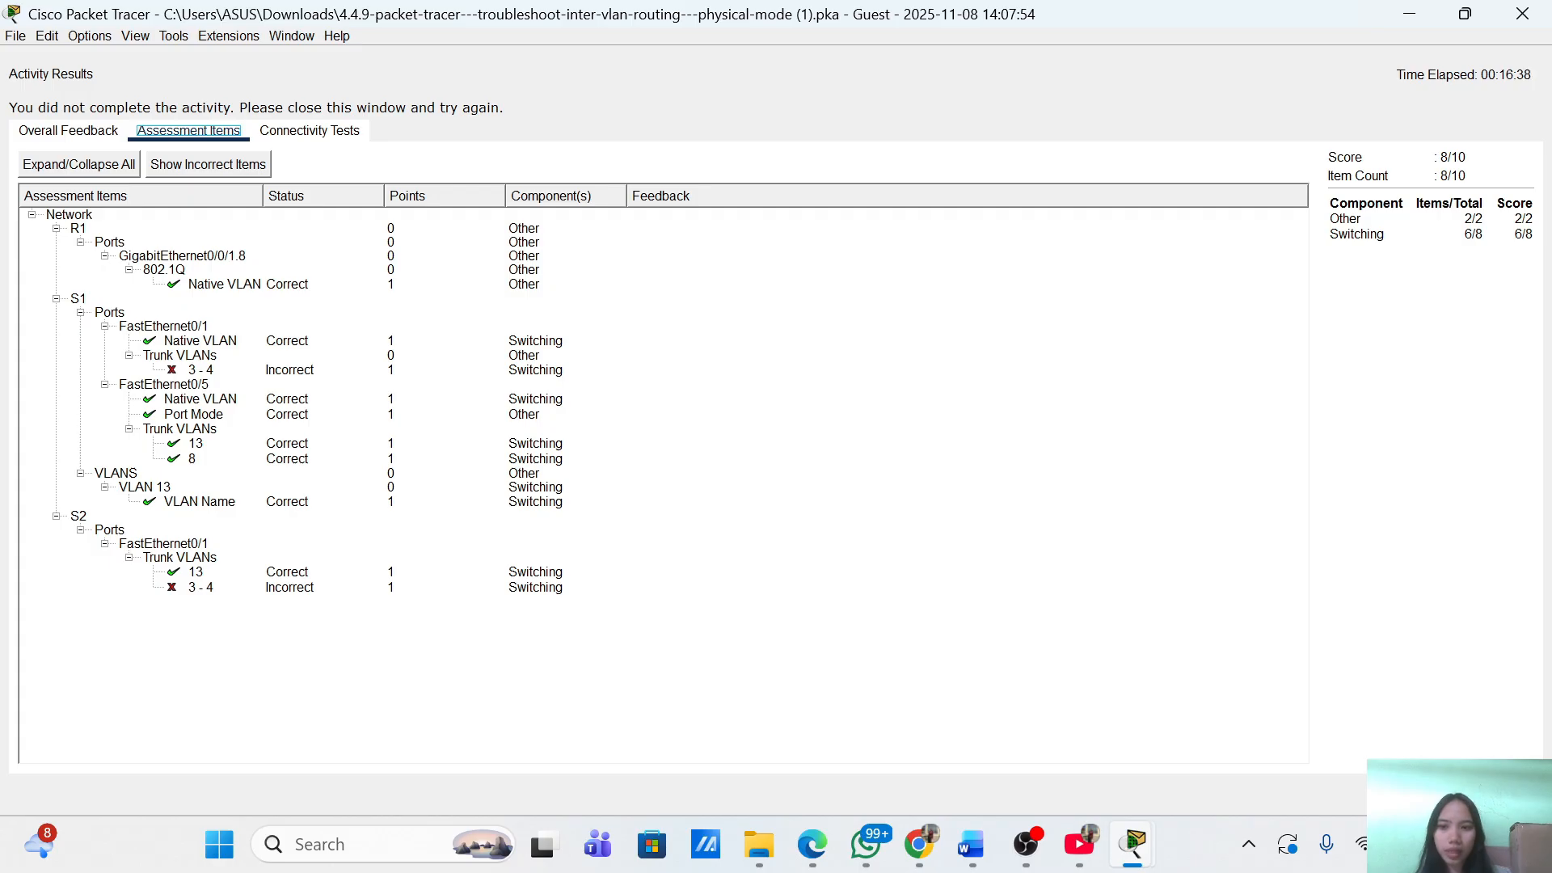
Edit the recalled command into 'switchport trunk allowed vlan 3,4' on S2's FastEthernet0/1.
left_click(1502, 795)
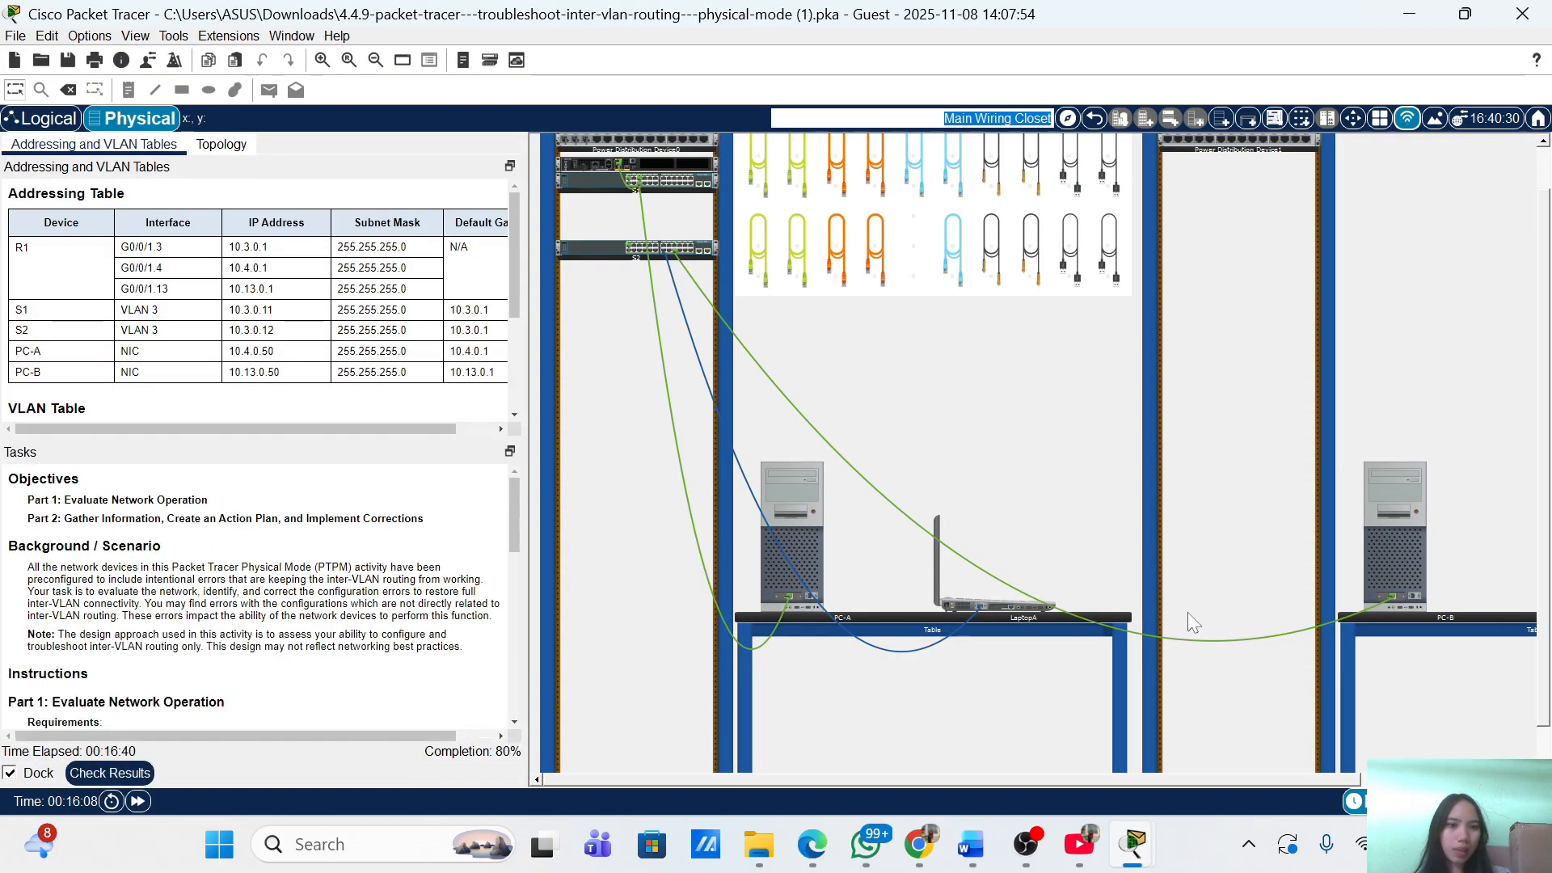
left_click(1002, 604)
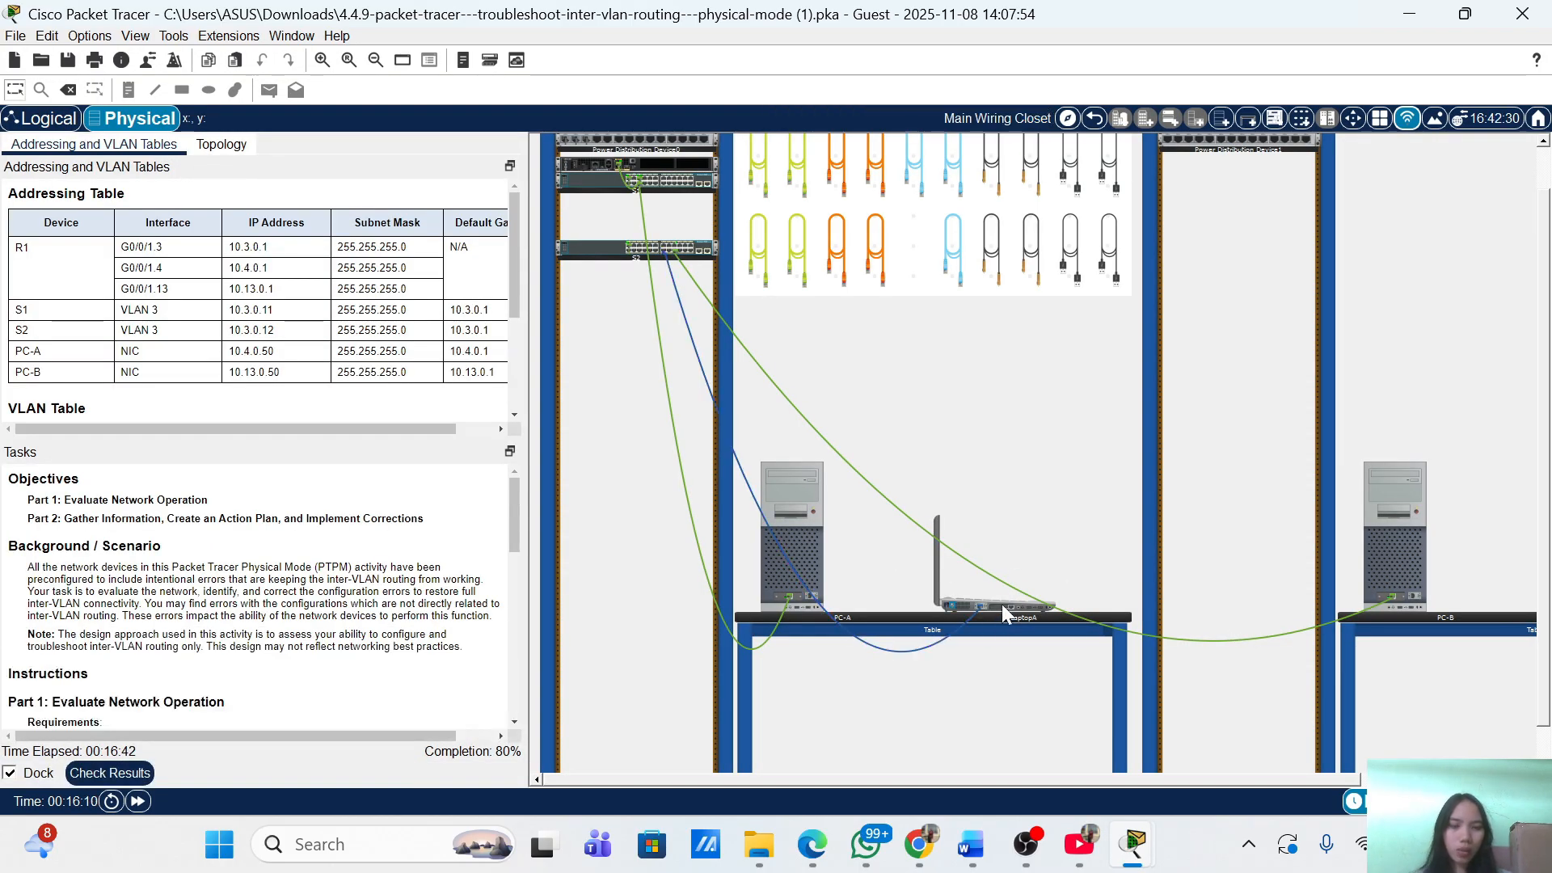
key("Up")
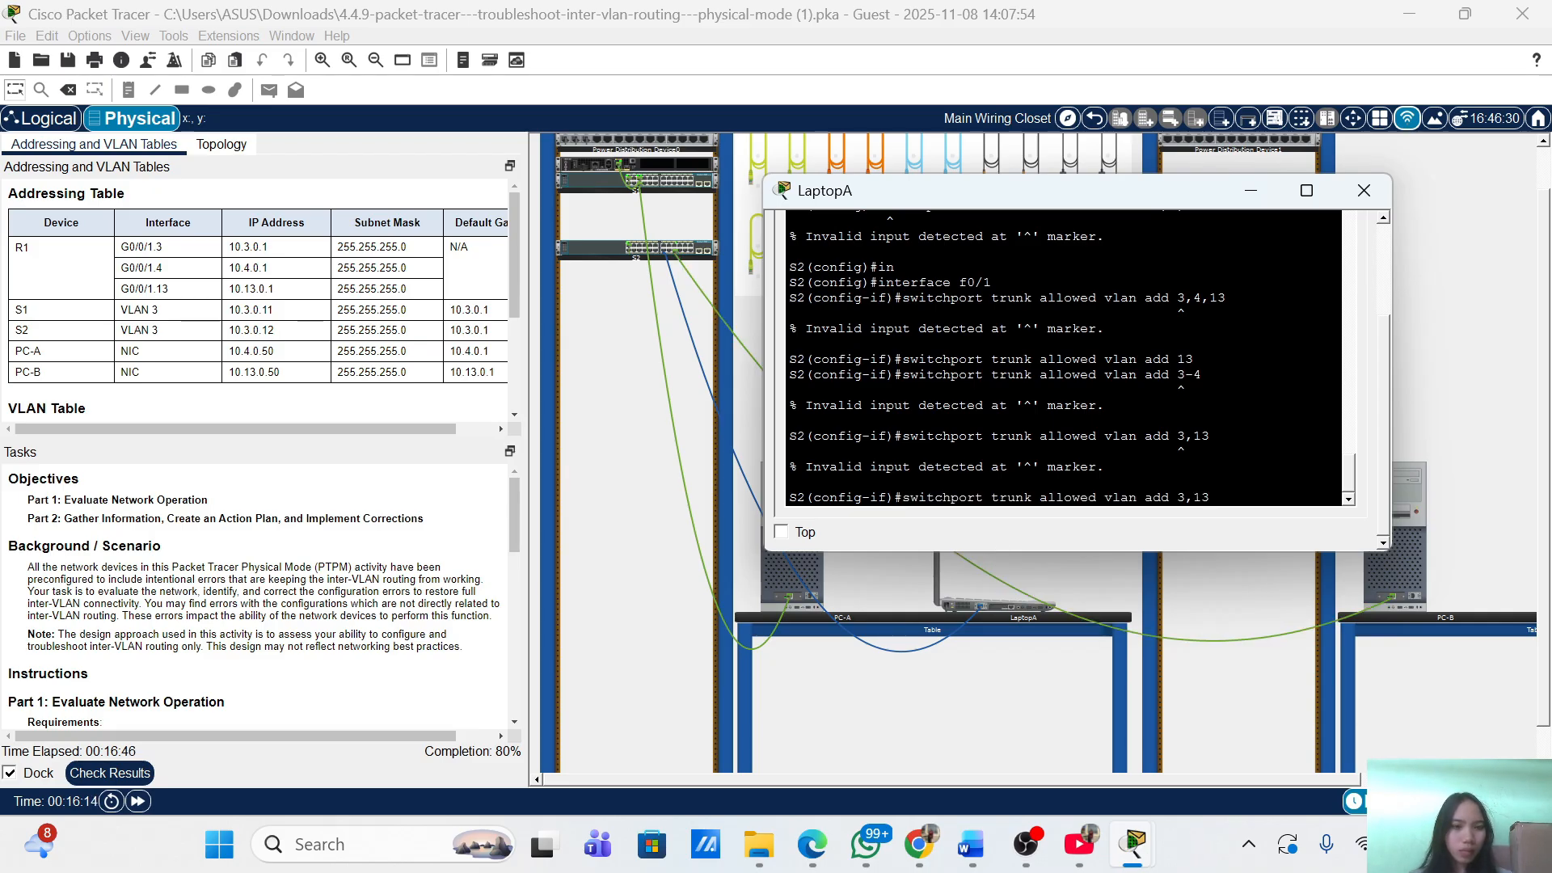
key("Left")
key("BackSpace")
key("BackSpace")
key("BackSpace")
key("BackSpace")
key("BackSpace")
key("BackSpace")
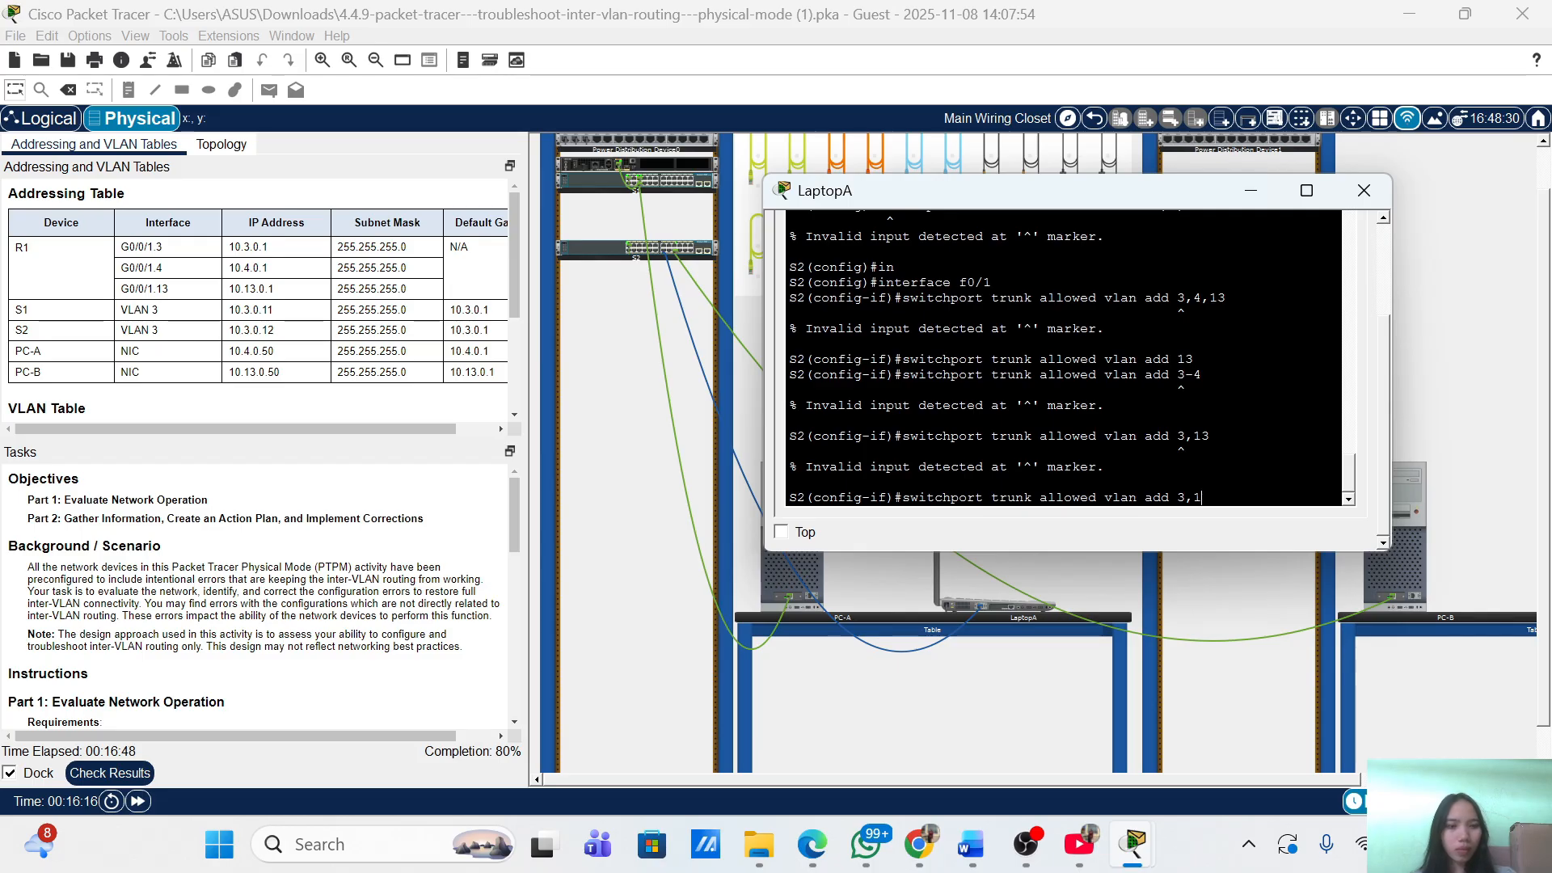
key("BackSpace")
key("BackSpace")
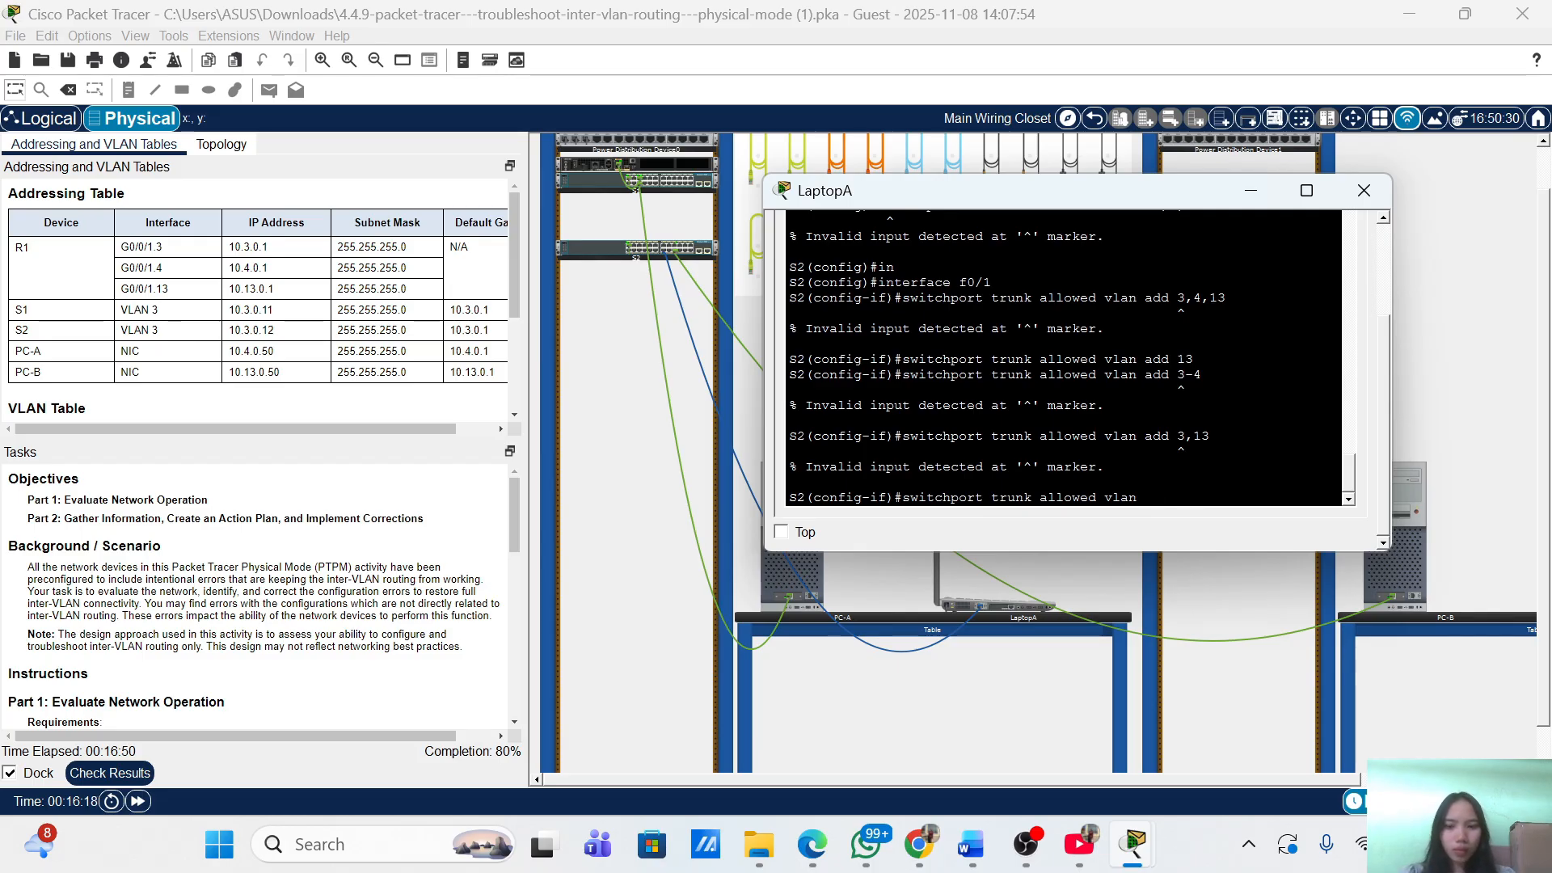
type("3")
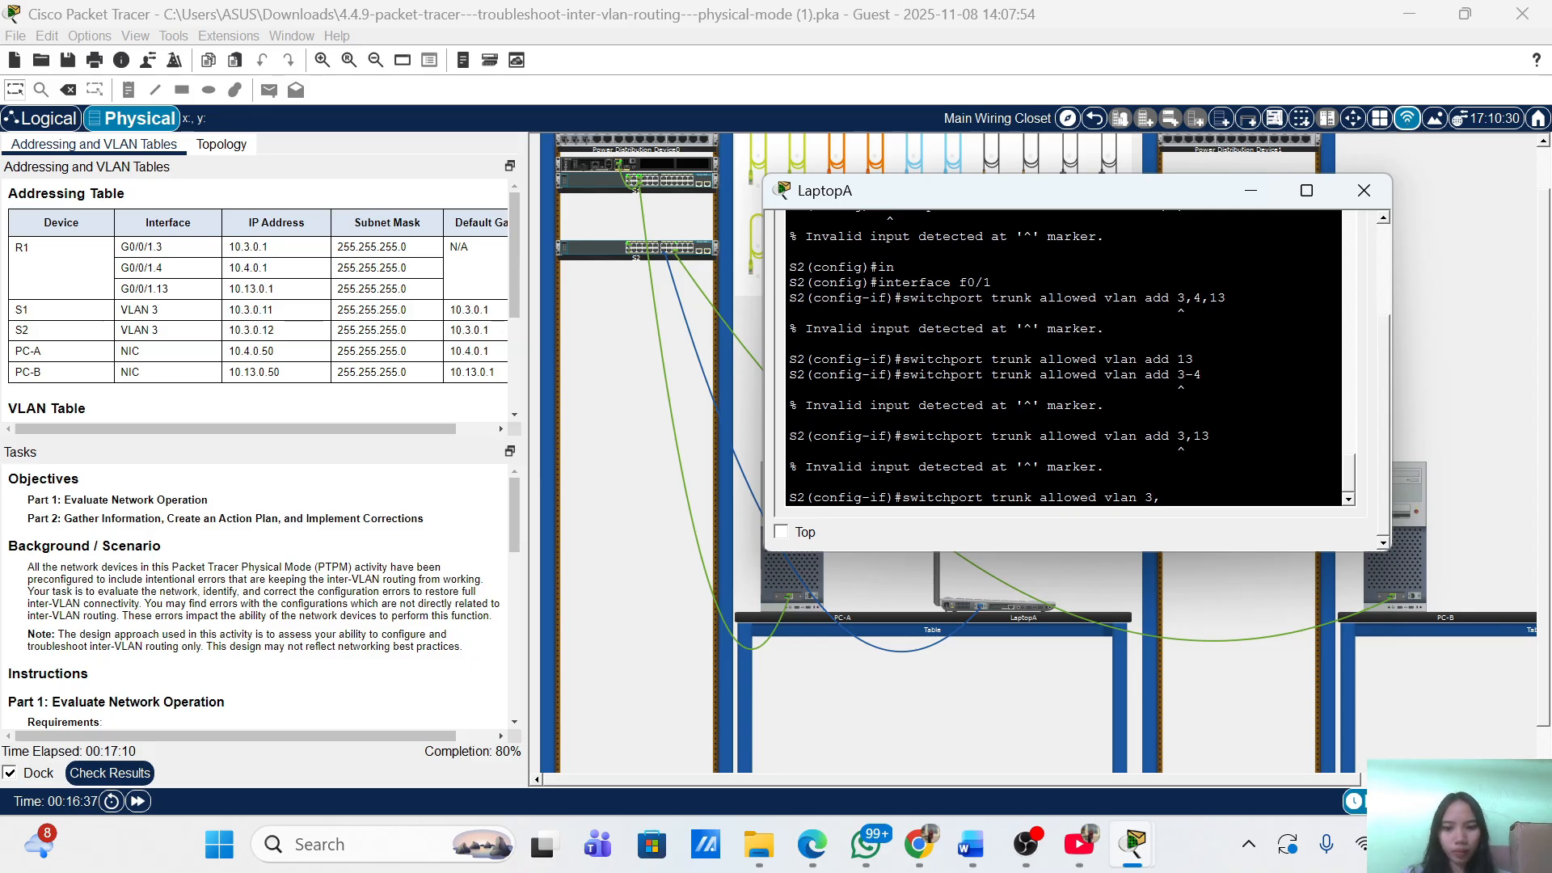
type(",4")
key("Return")
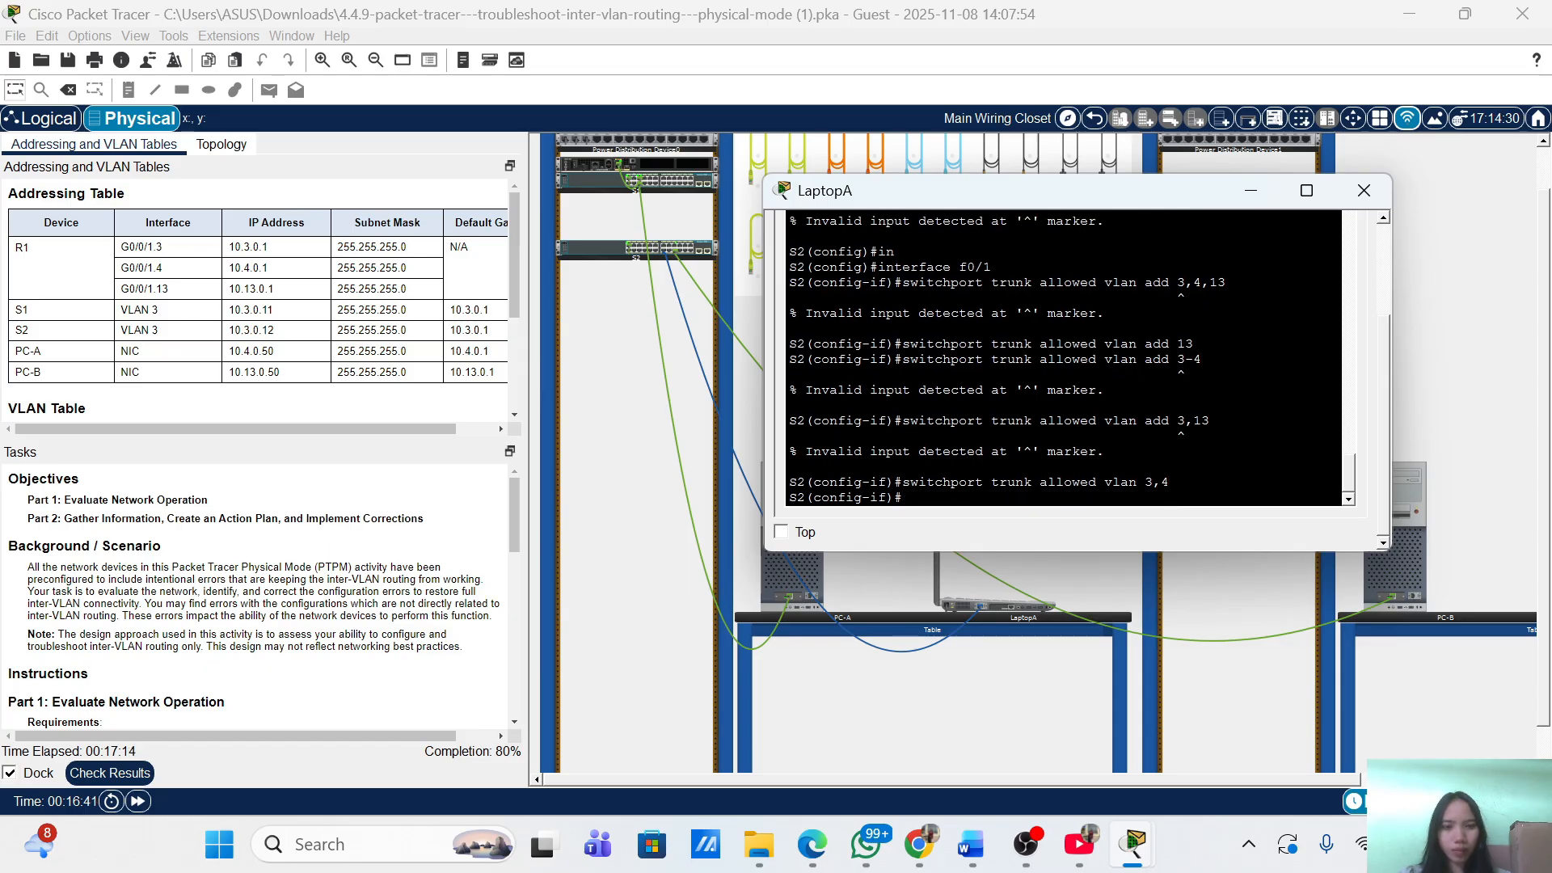
Leave configuration mode with 'end', returning to the S2# prompt.
type("end")
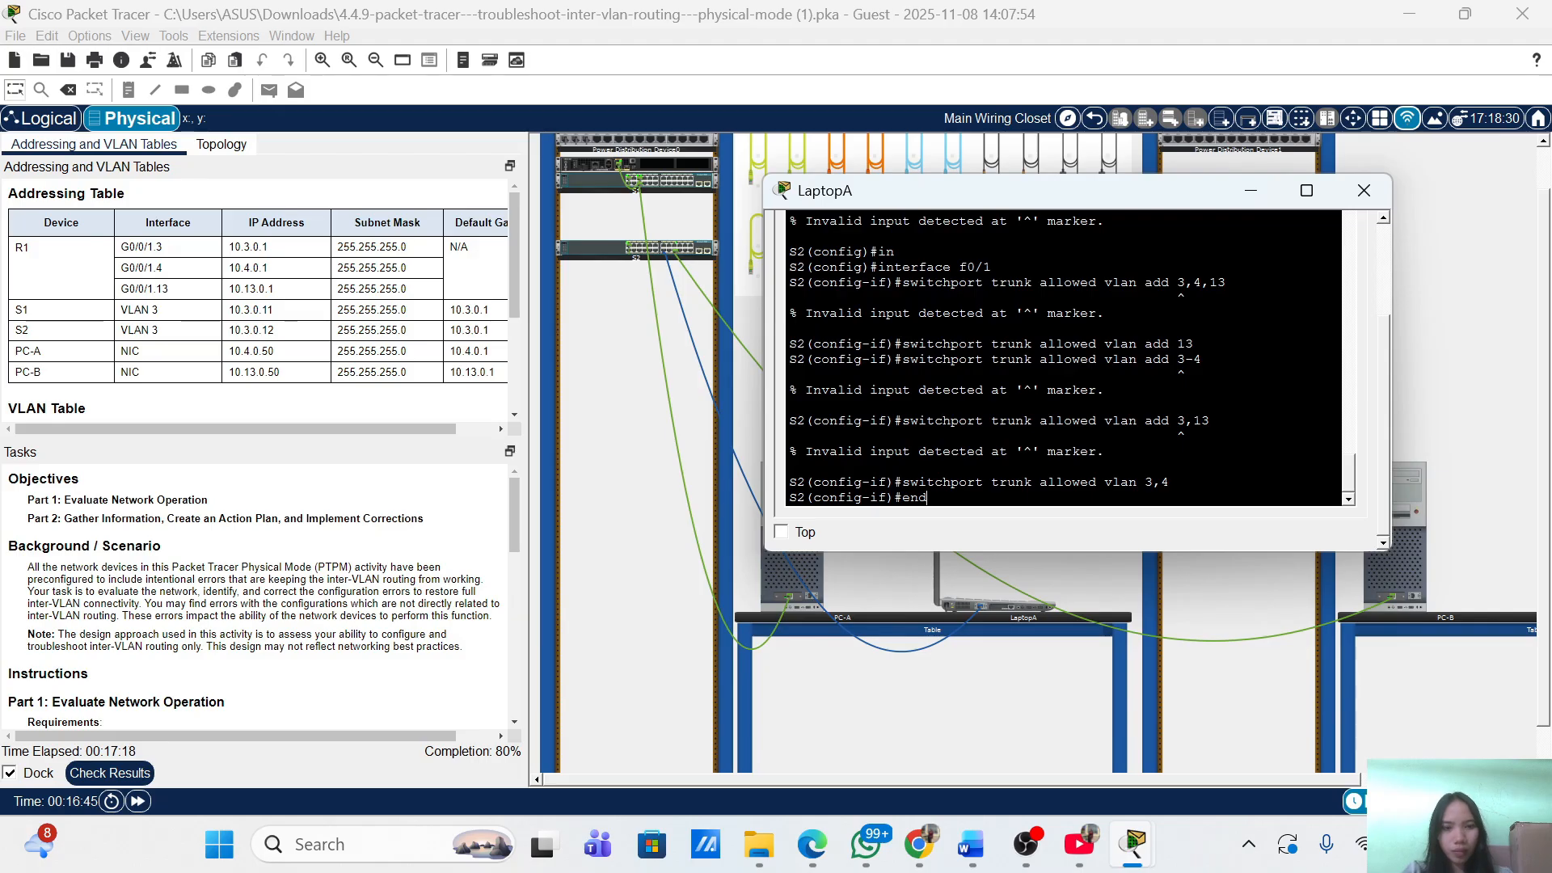
key("BackSpace")
key("BackSpace")
type("end")
key("Return")
key("Return")
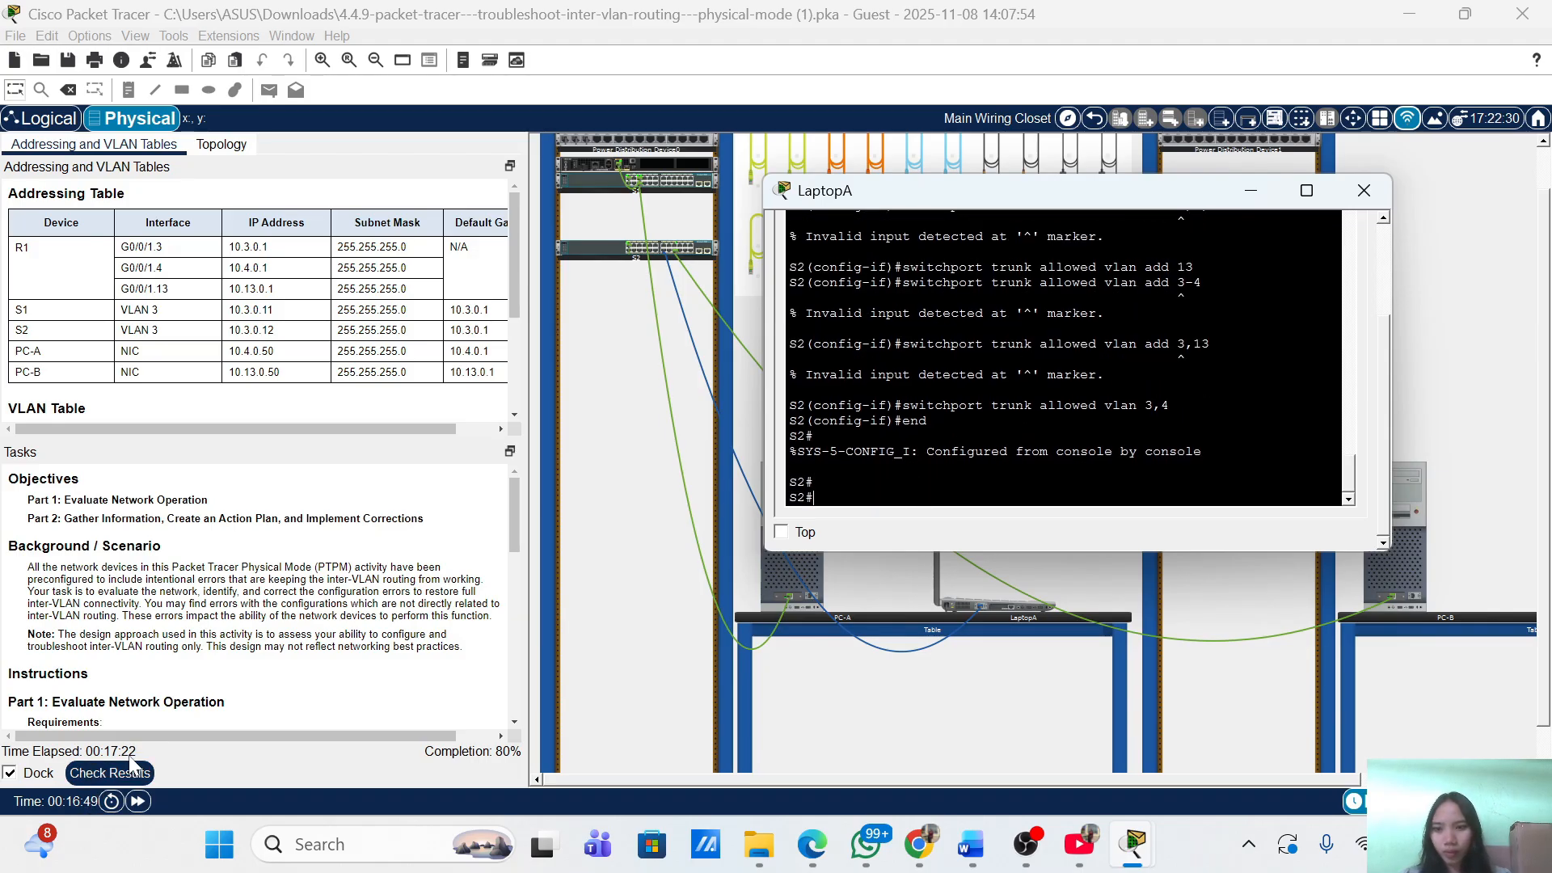
Recheck the assessment items: S2's trunk VLANs 3-4 now correct, VLAN 13 still incorrect; close results.
left_click(129, 776)
left_click(188, 130)
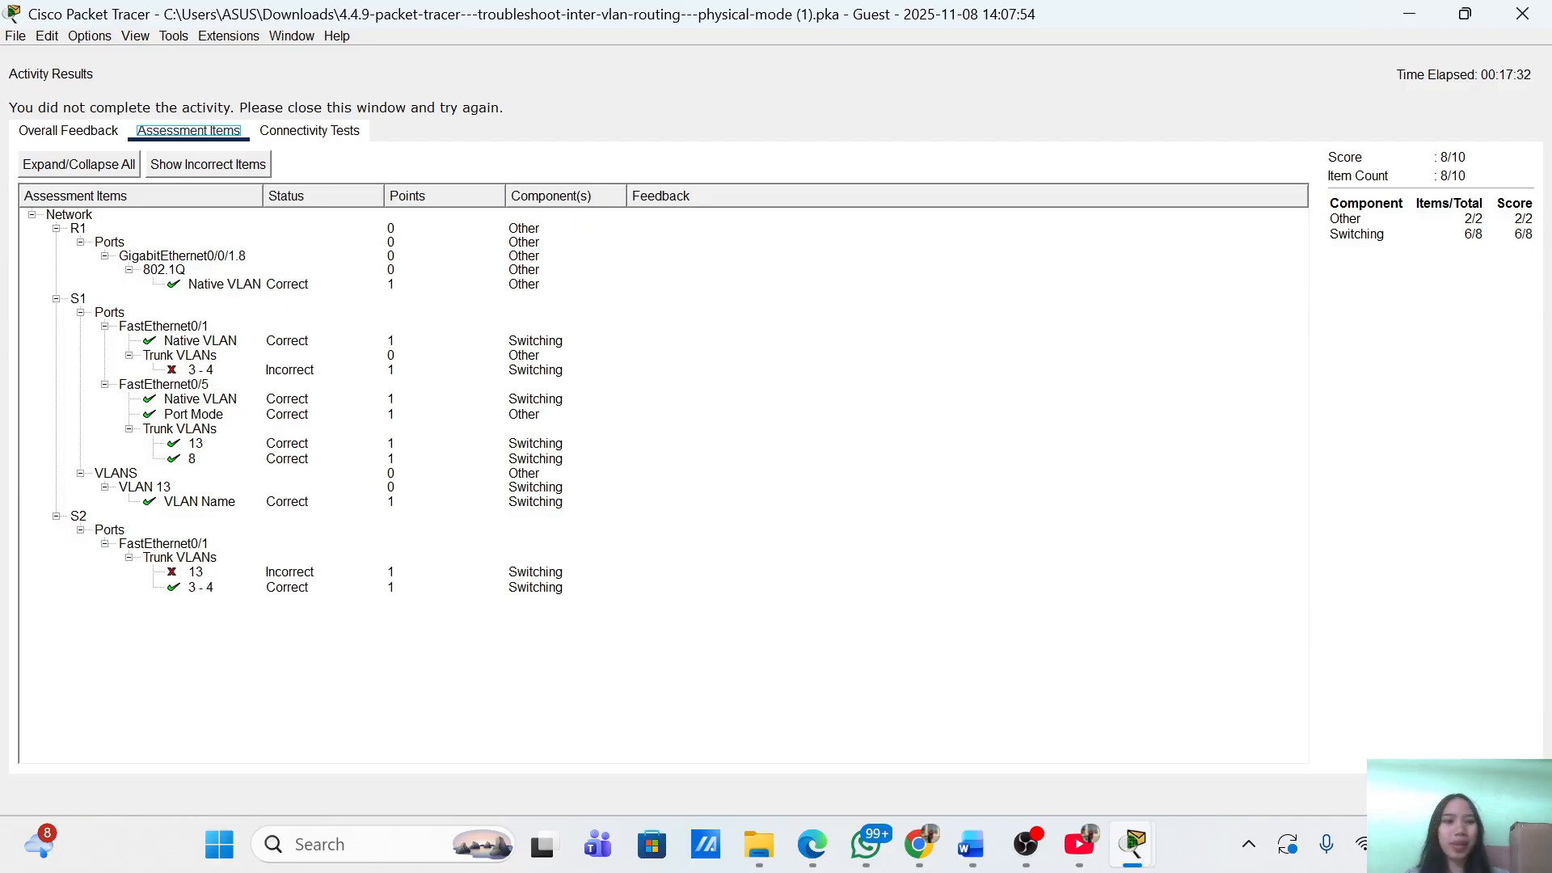
left_click(1508, 794)
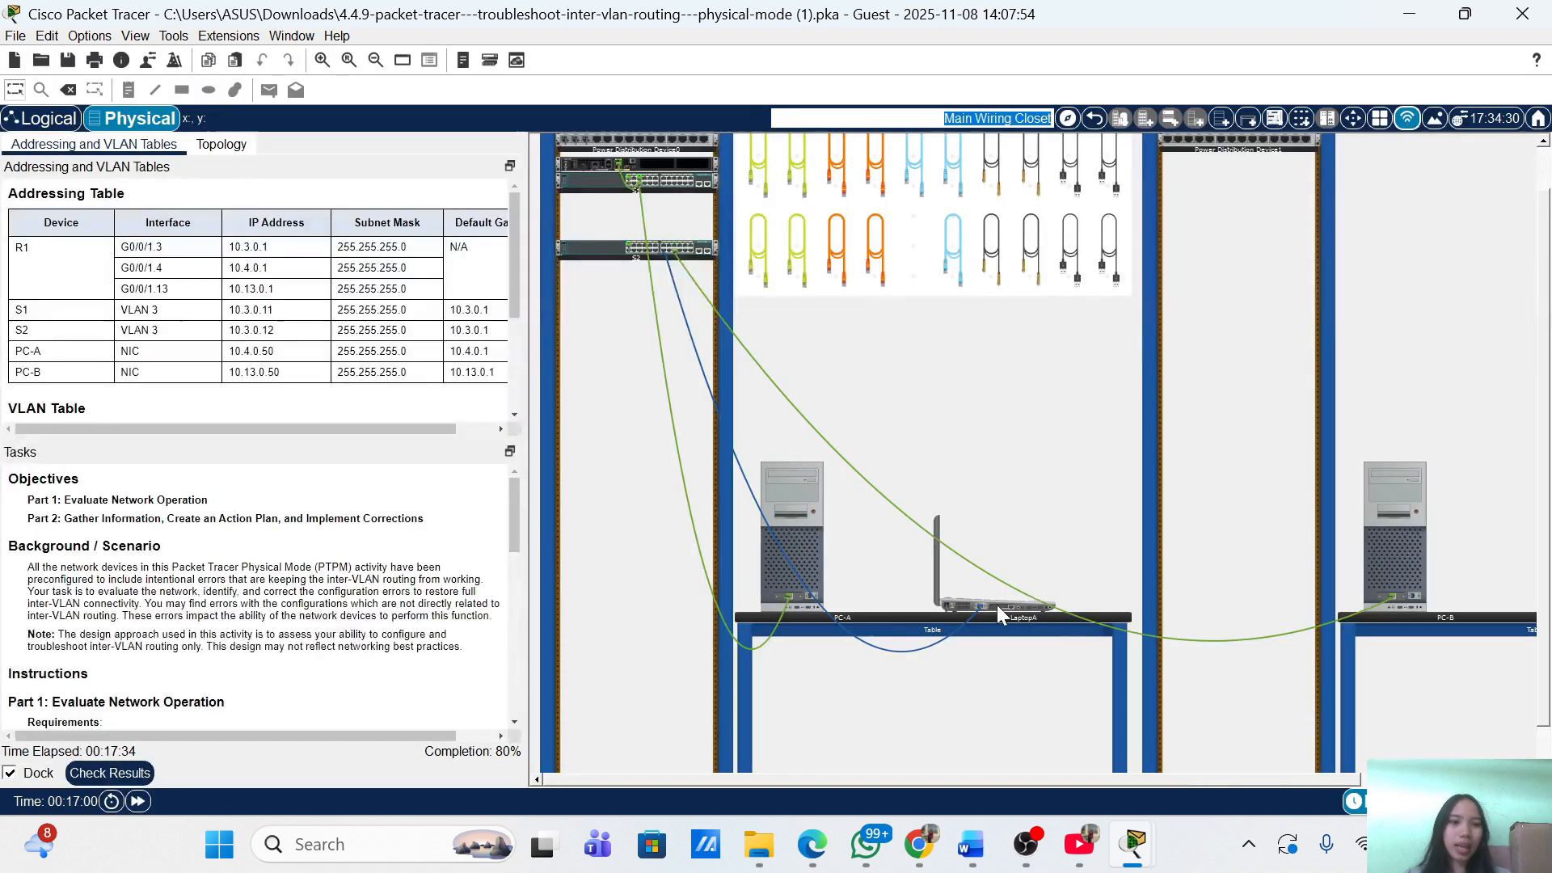
On S2 interface f0/1, change the trunk's allowed VLAN list from 3,4 to 3,13.
left_click(996, 604)
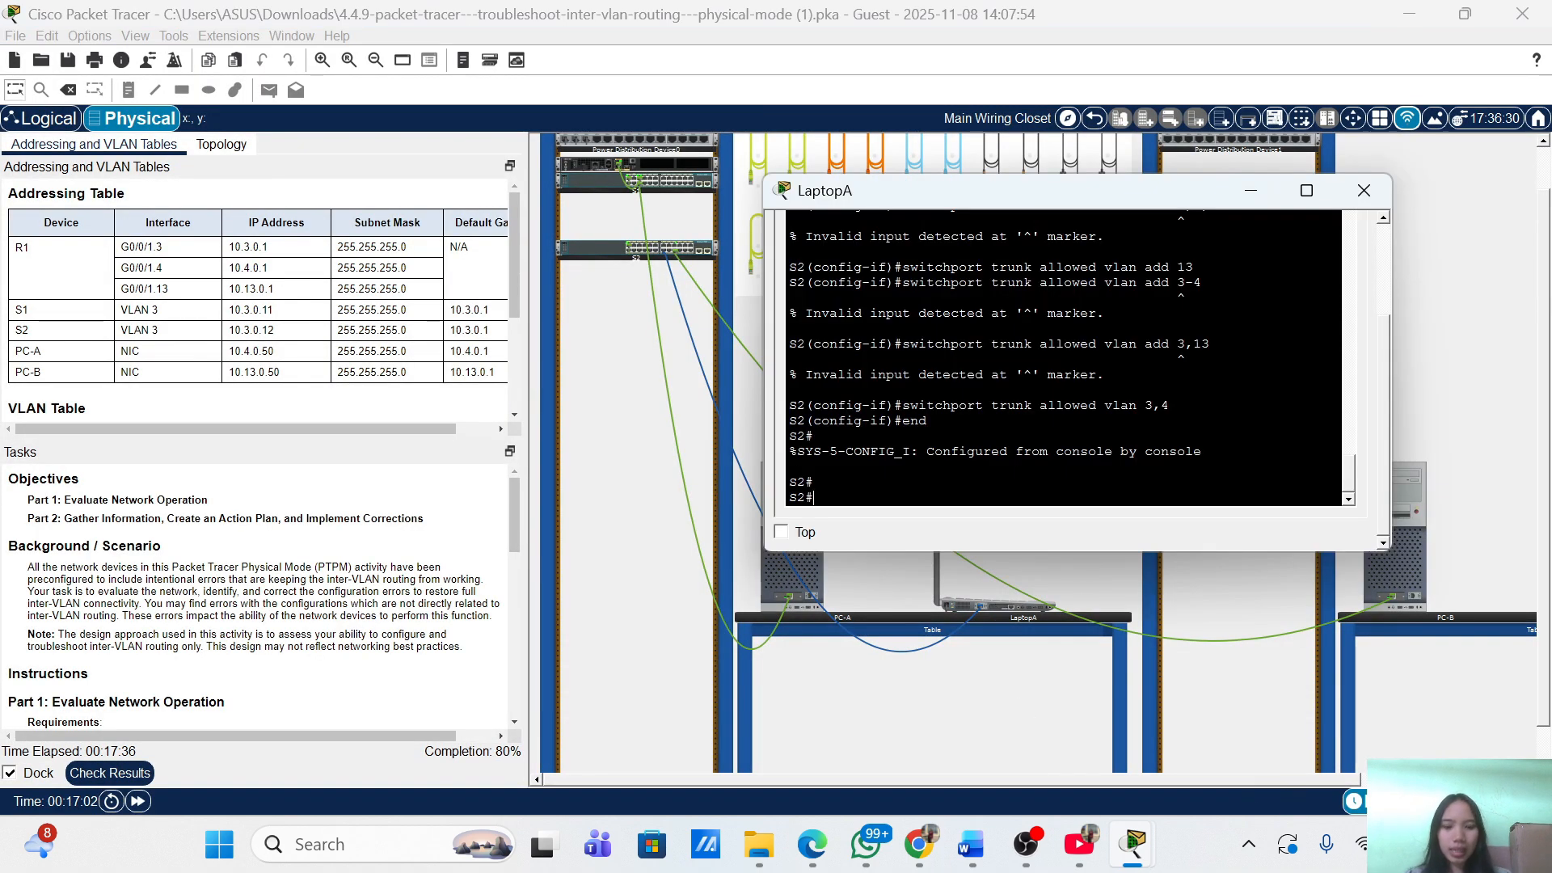
type("term")
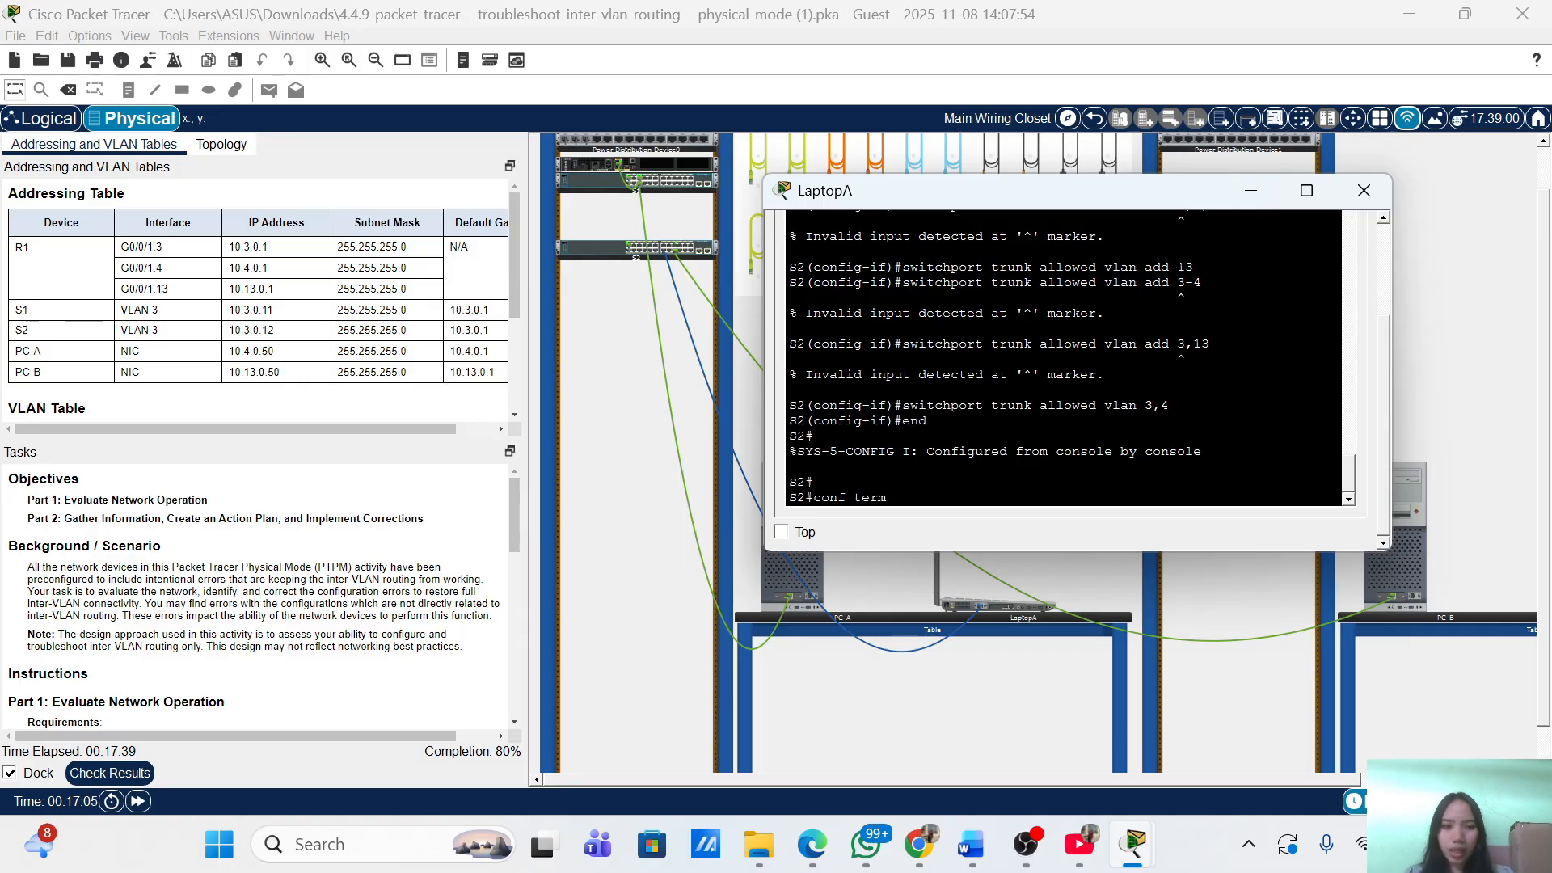
key("Return")
key("Return")
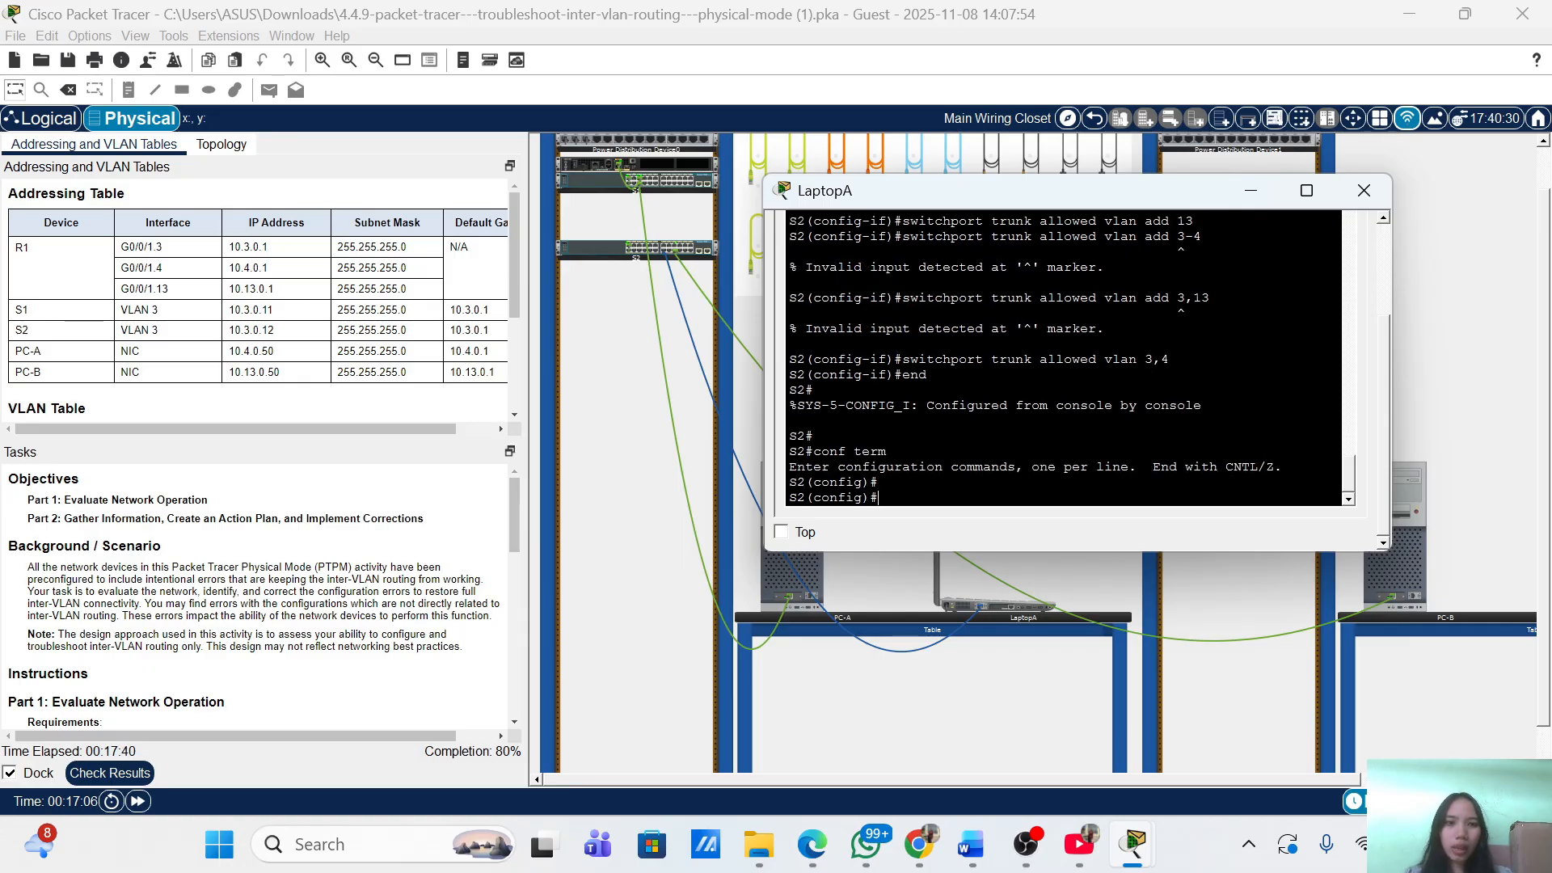
type("int")
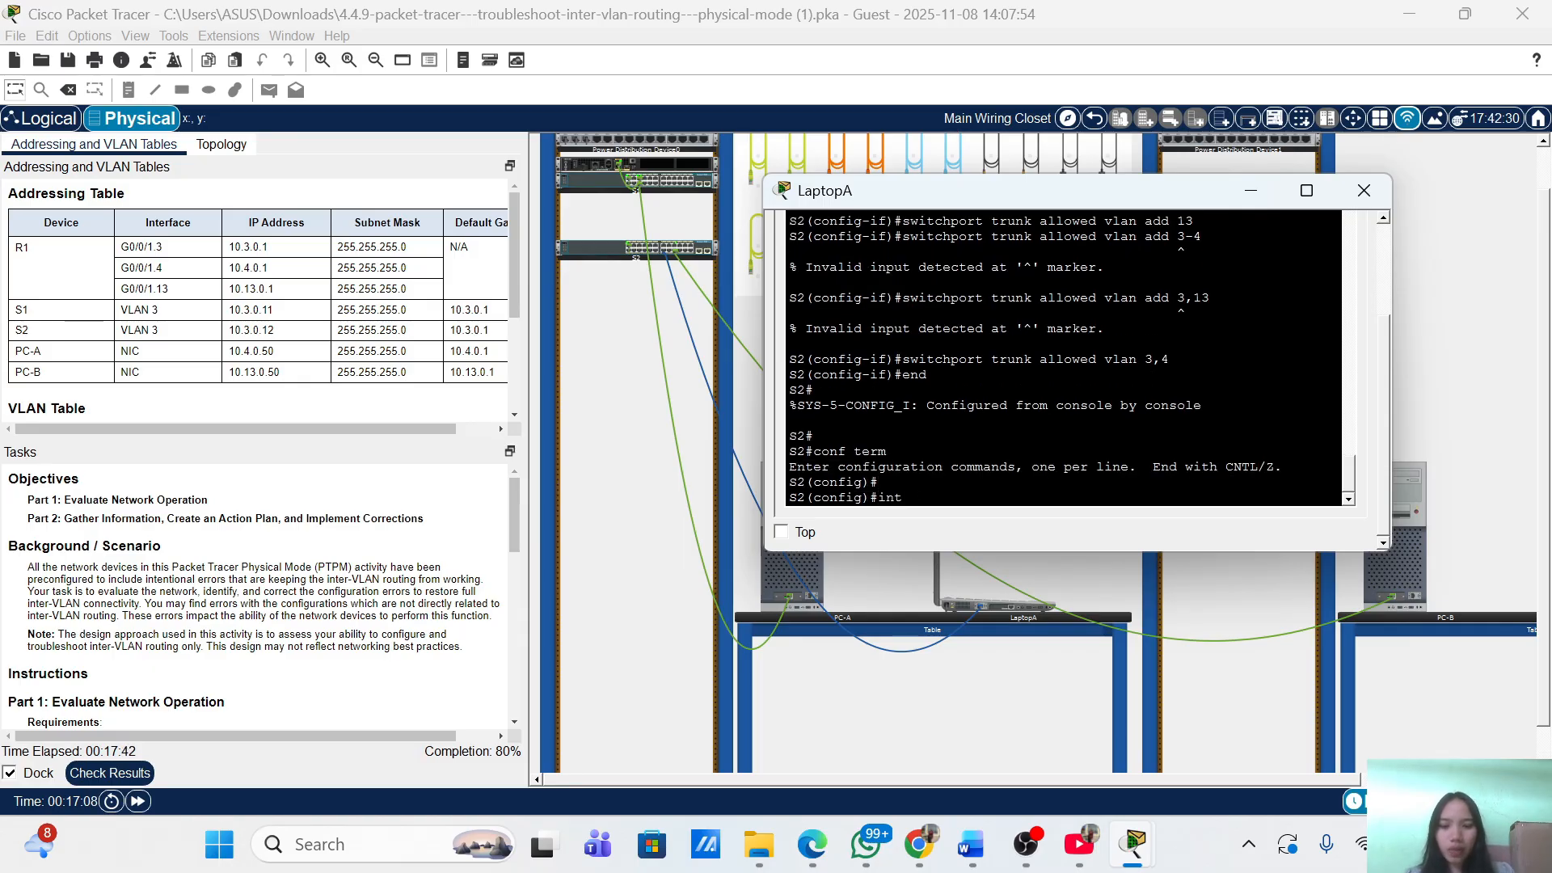
type(" f0/1")
key("Return")
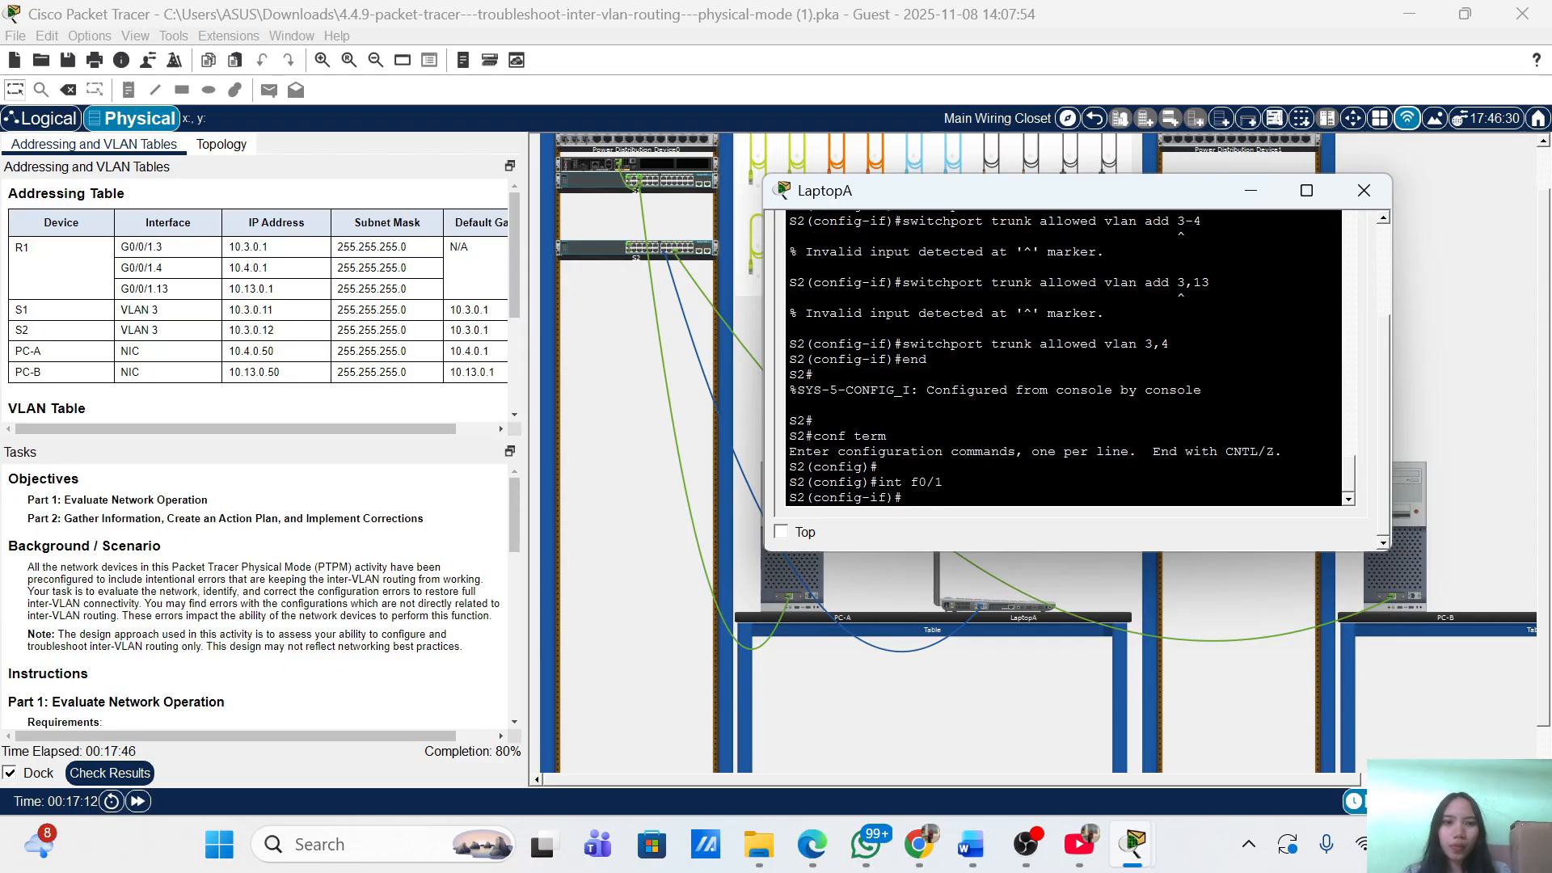
key("Up")
key("Up")
key("Up")
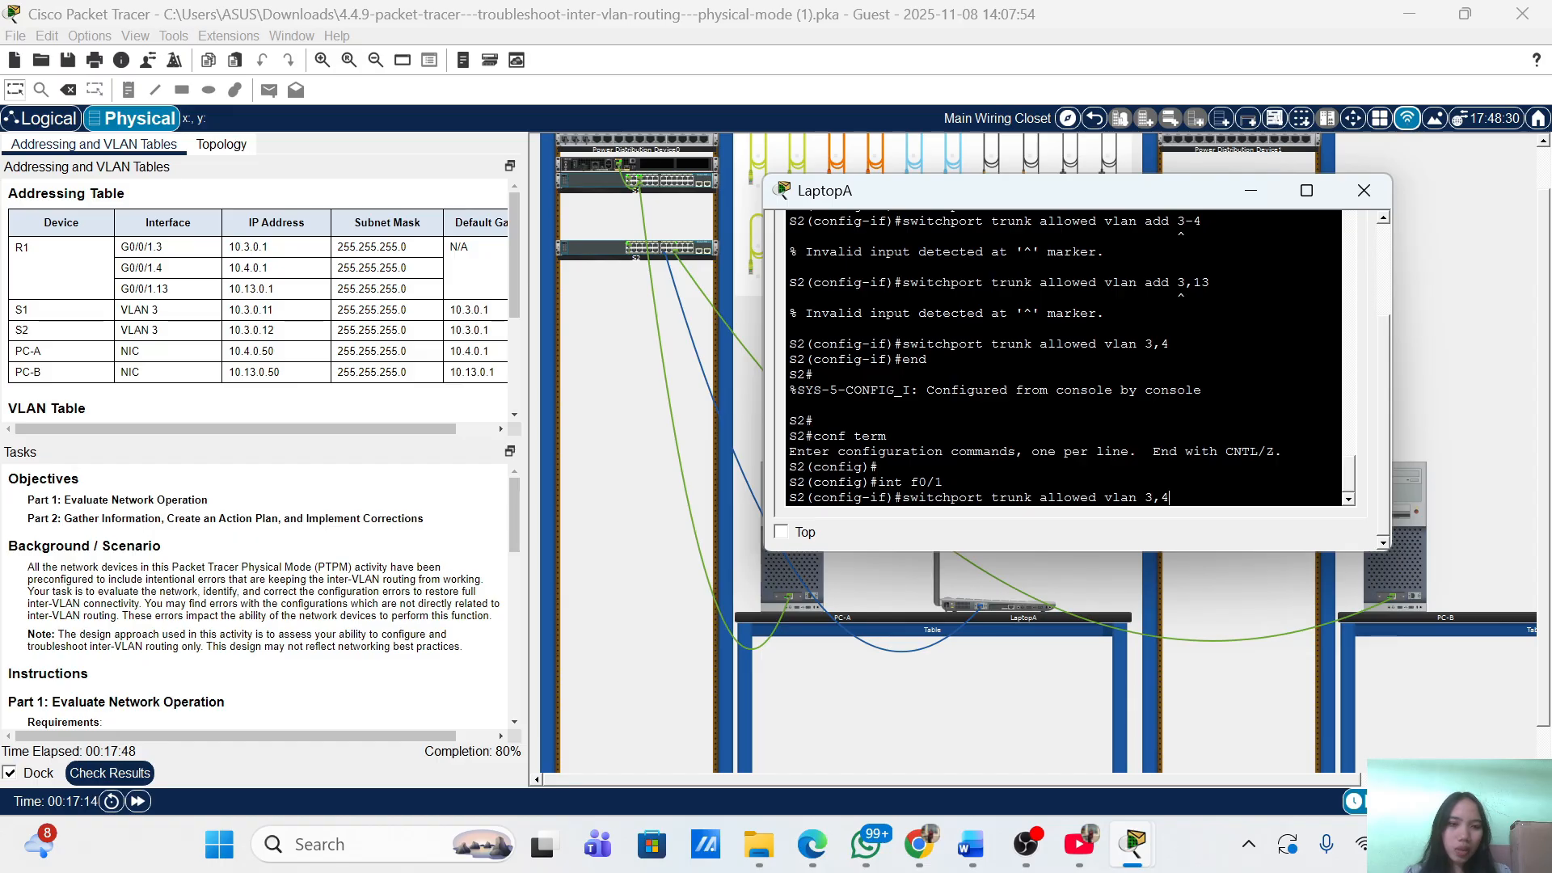
key("BackSpace")
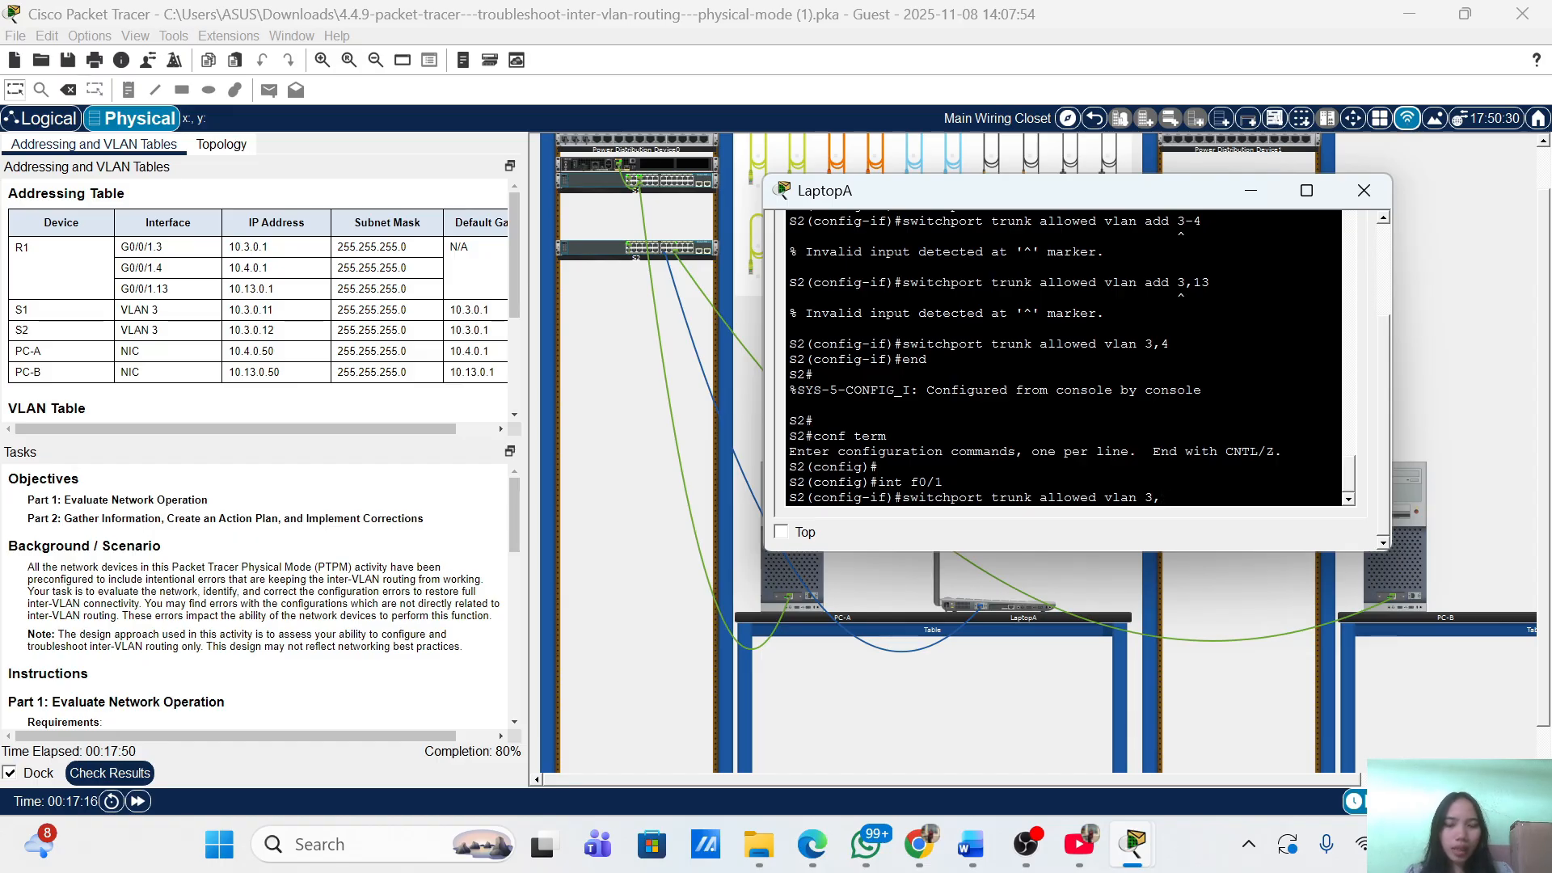
type("13")
key("Return")
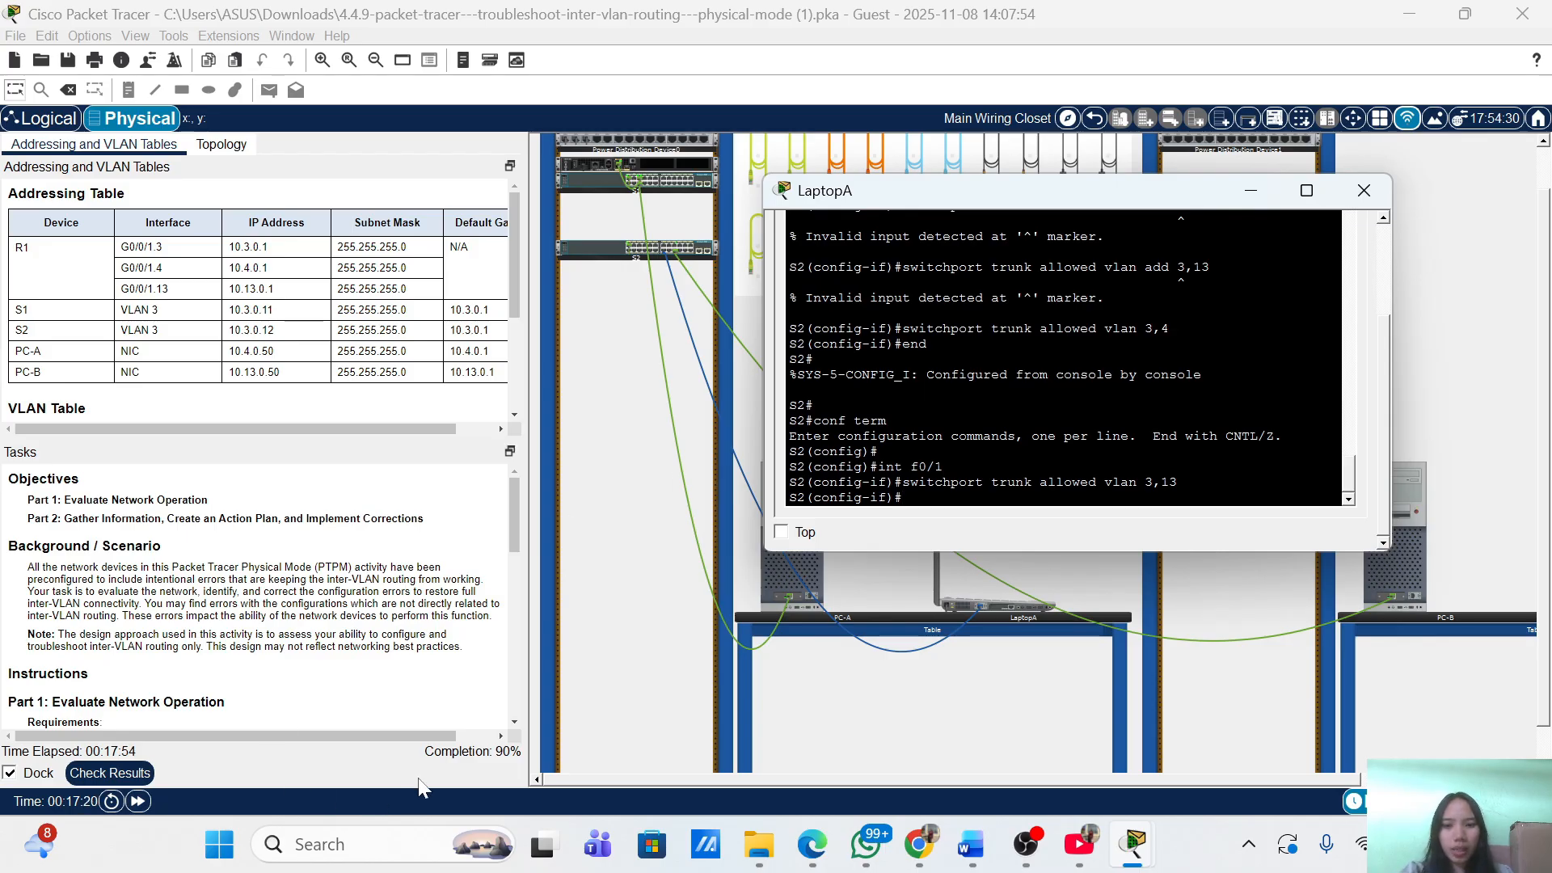
left_click(596, 666)
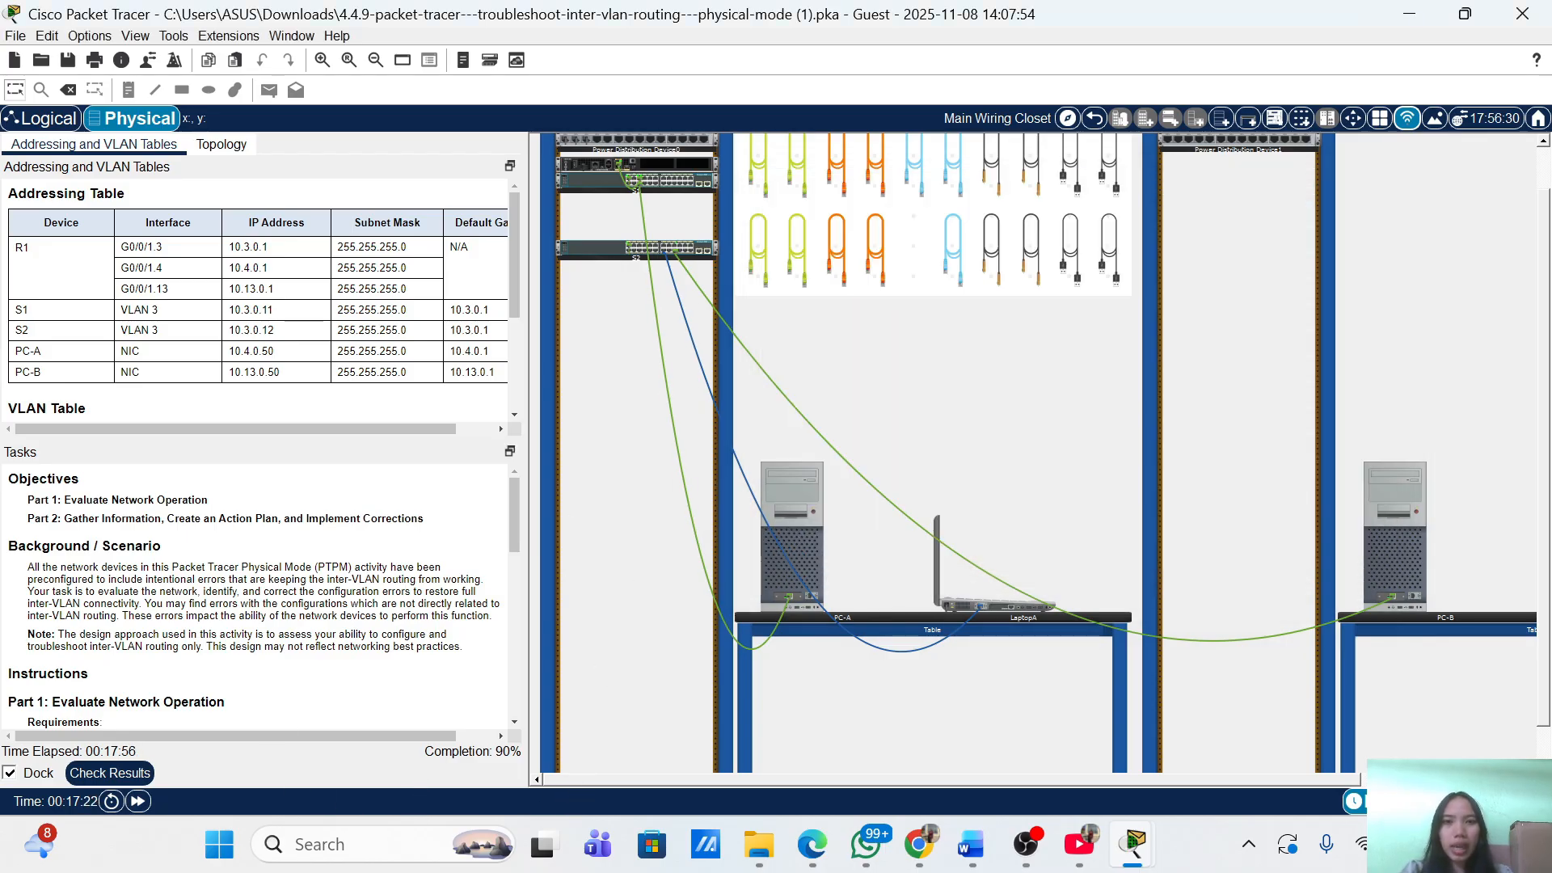
Show the rear panels of S1 and S2 and move the console plug to S1's console port.
right_click(607, 185)
left_click(639, 212)
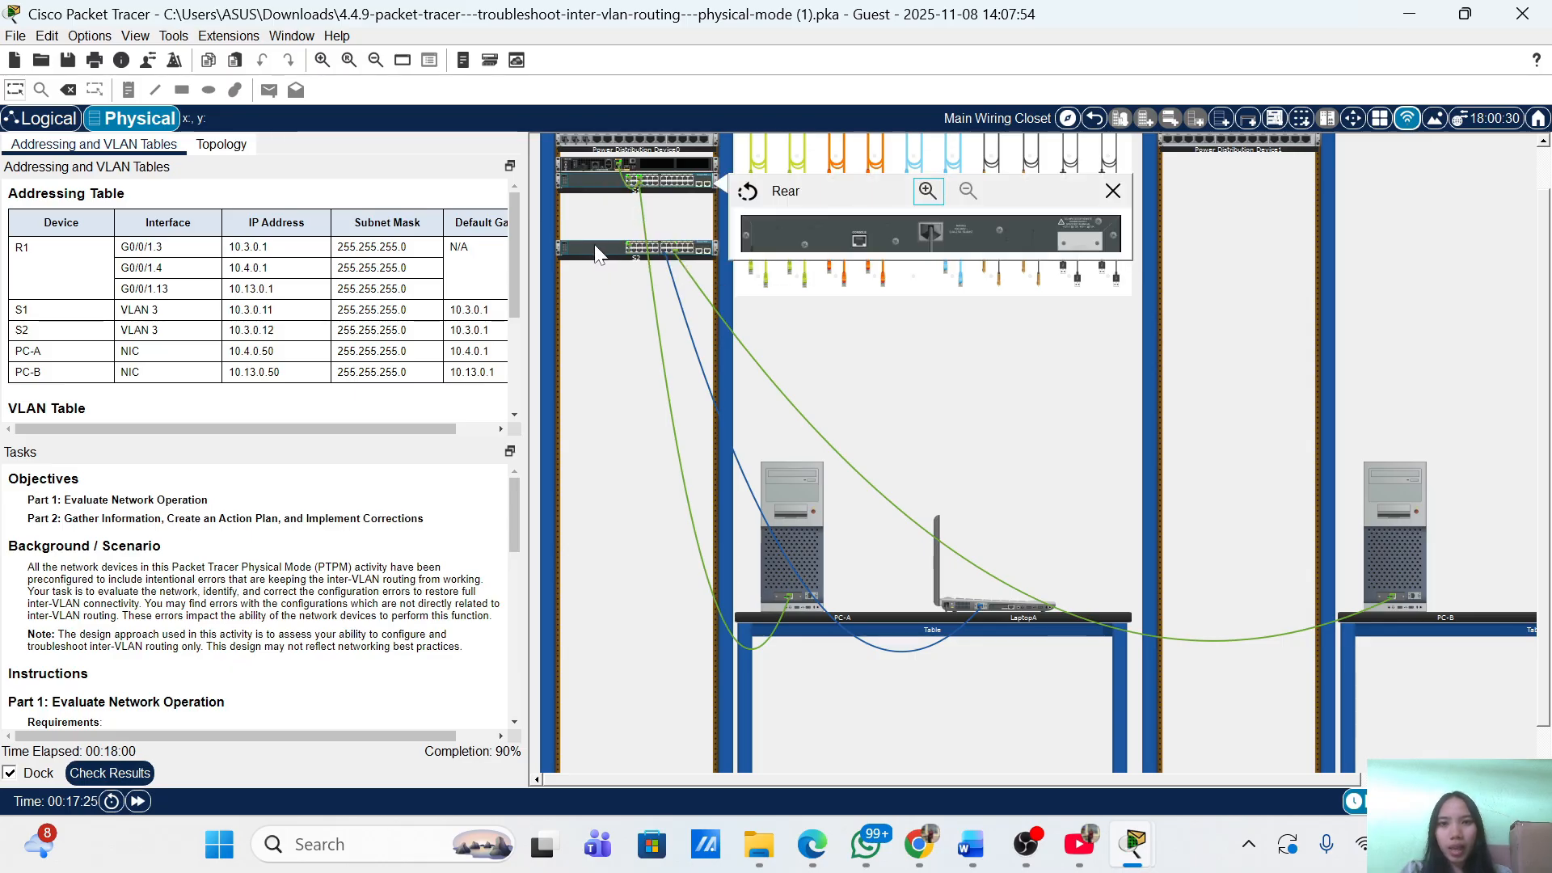
right_click(594, 247)
left_click(632, 275)
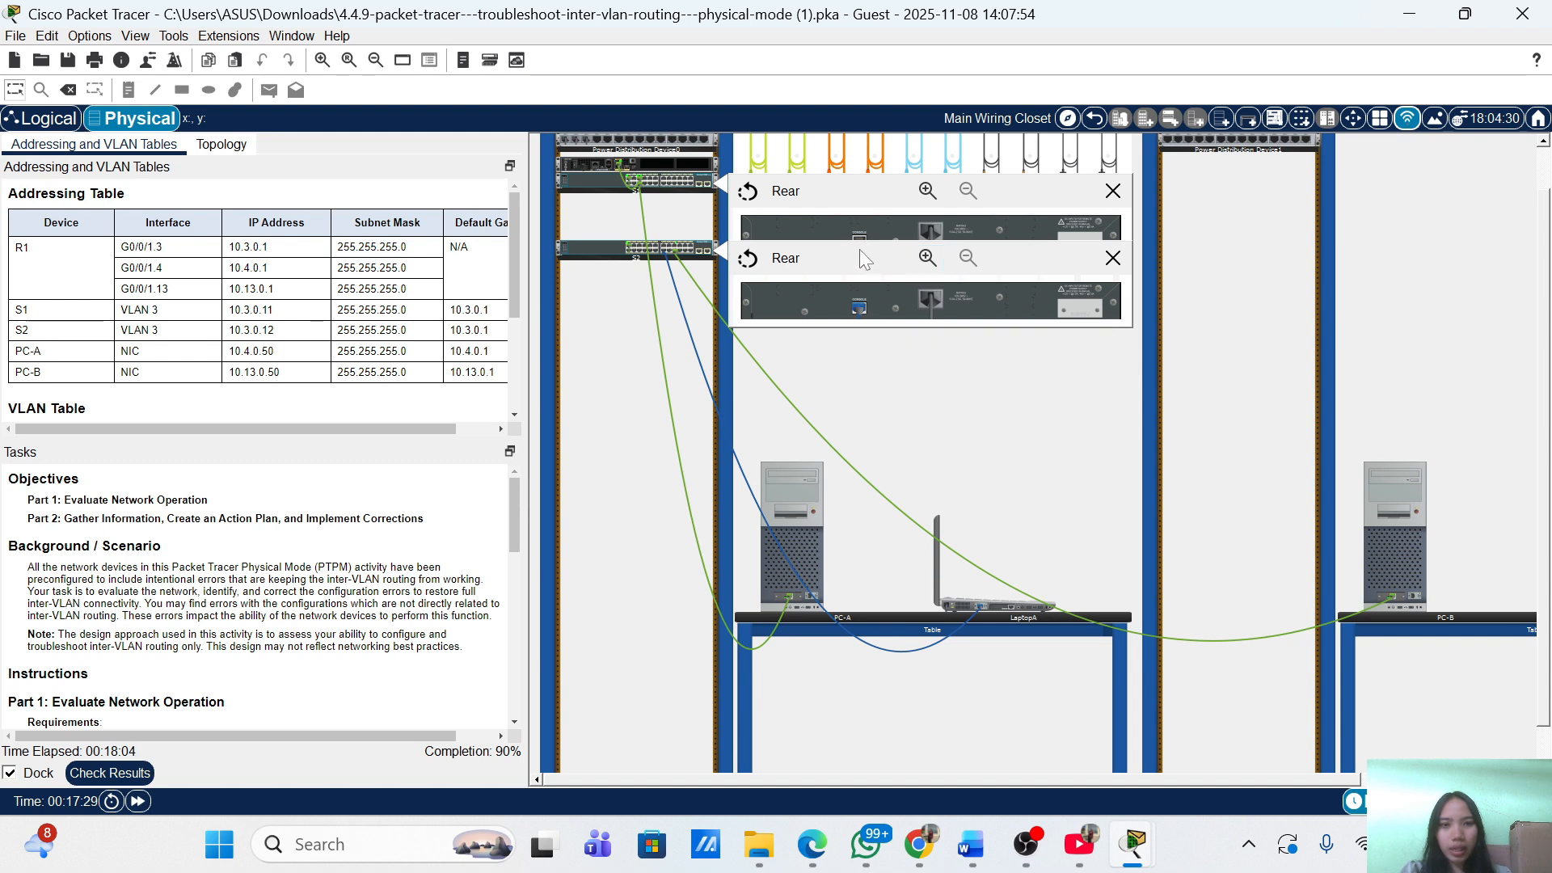
left_click_drag(861, 307, 861, 237)
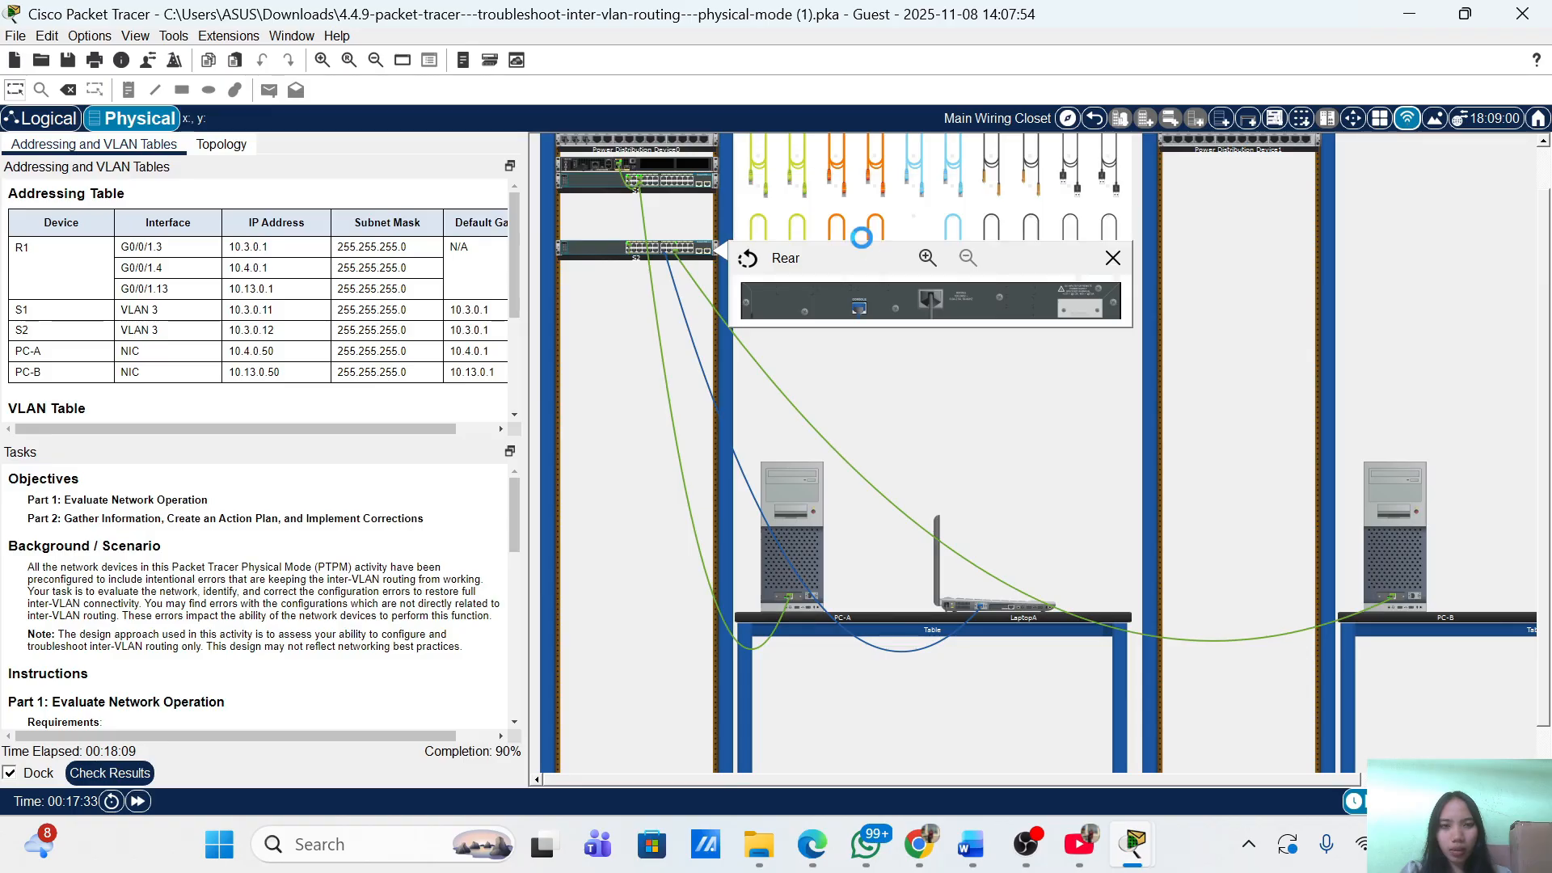
Close the S2 session and reconnect LaptopA's terminal to S1's console.
left_click(1005, 604)
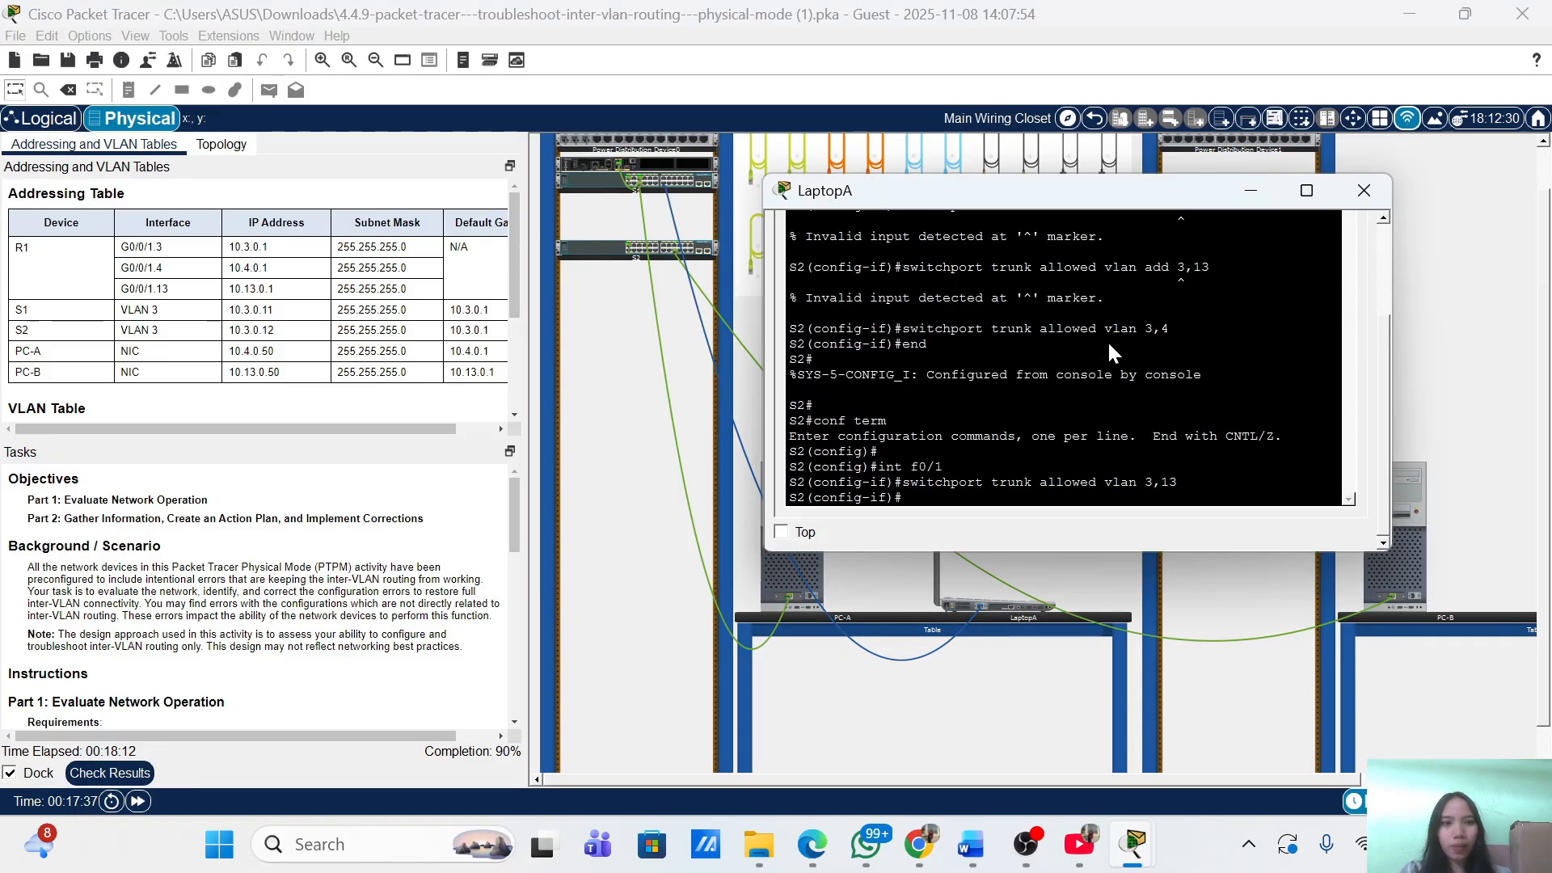
scroll(1108, 341, "up", 3)
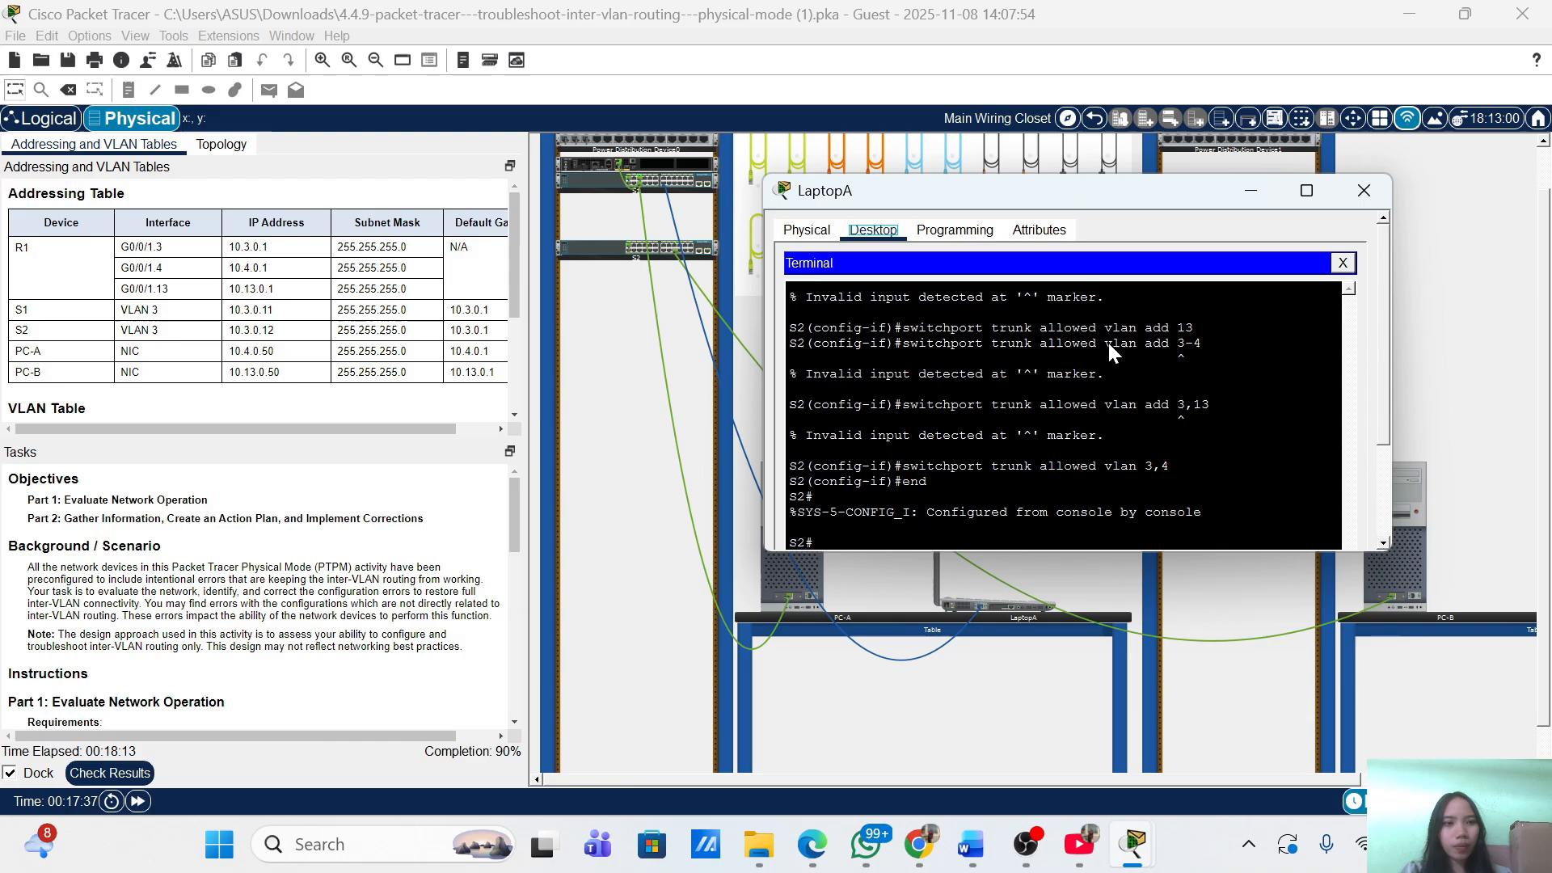
left_click(1344, 265)
left_click(1073, 296)
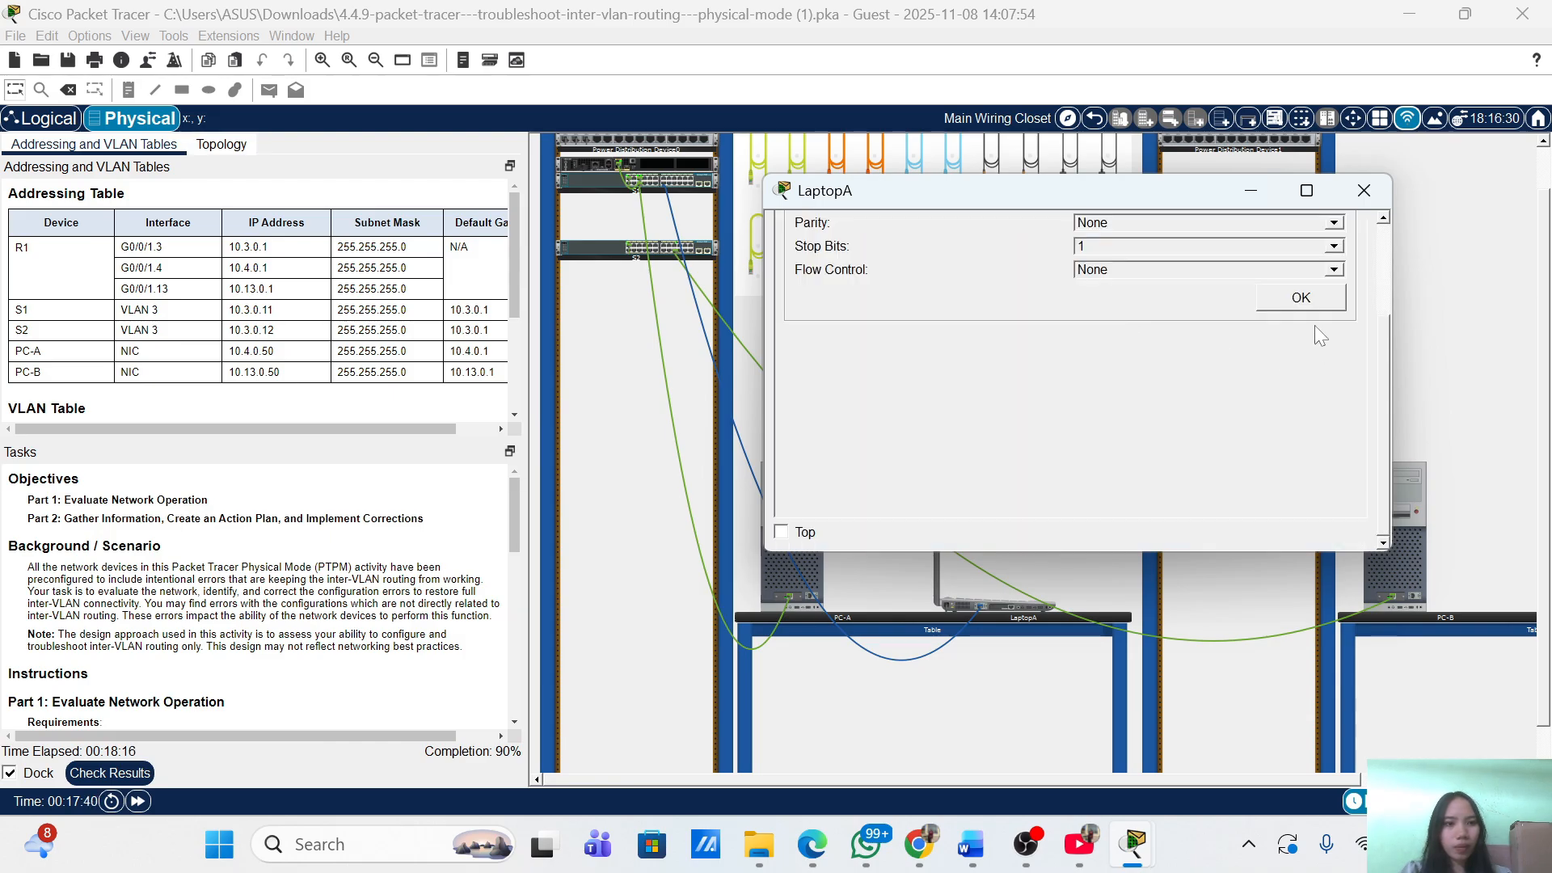
left_click(1300, 298)
key("Return")
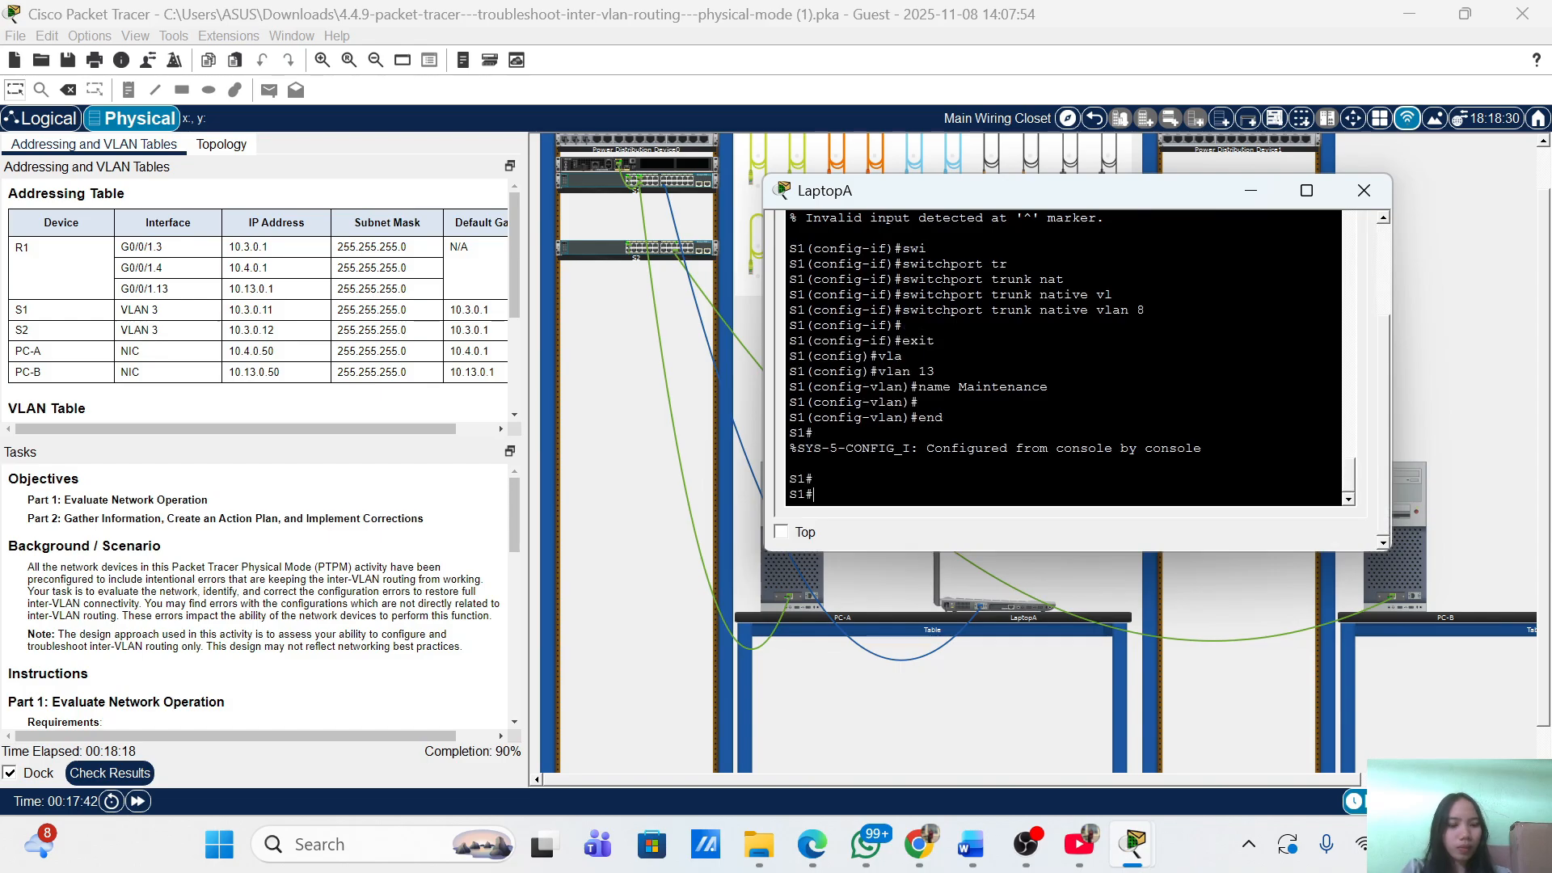
key("Return")
key("Return")
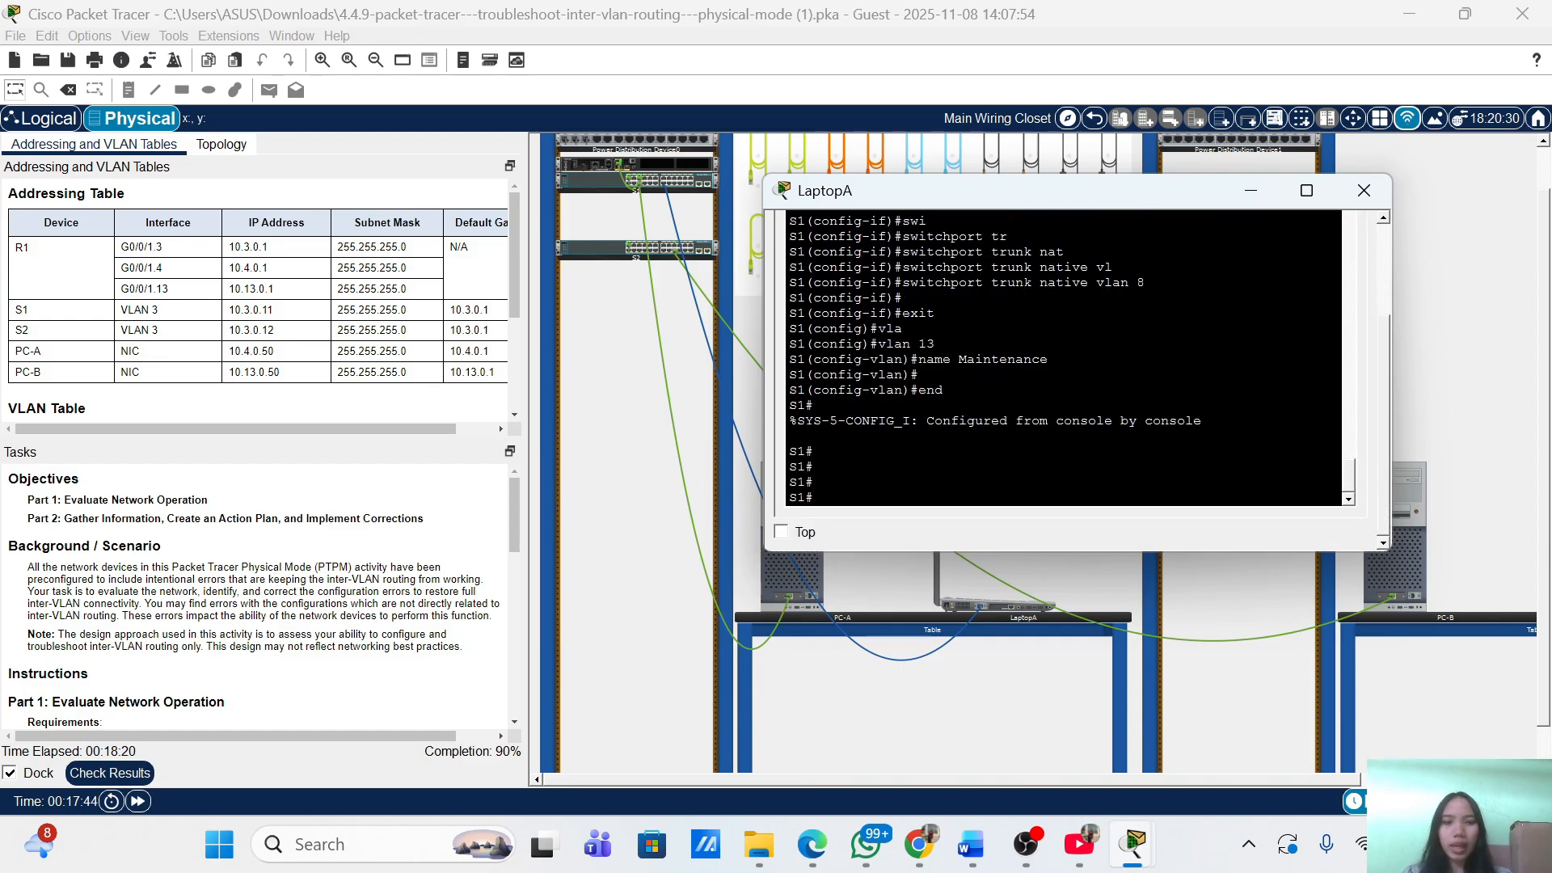
Enter global configuration on S1 and select interface f0/1.
type("conf term")
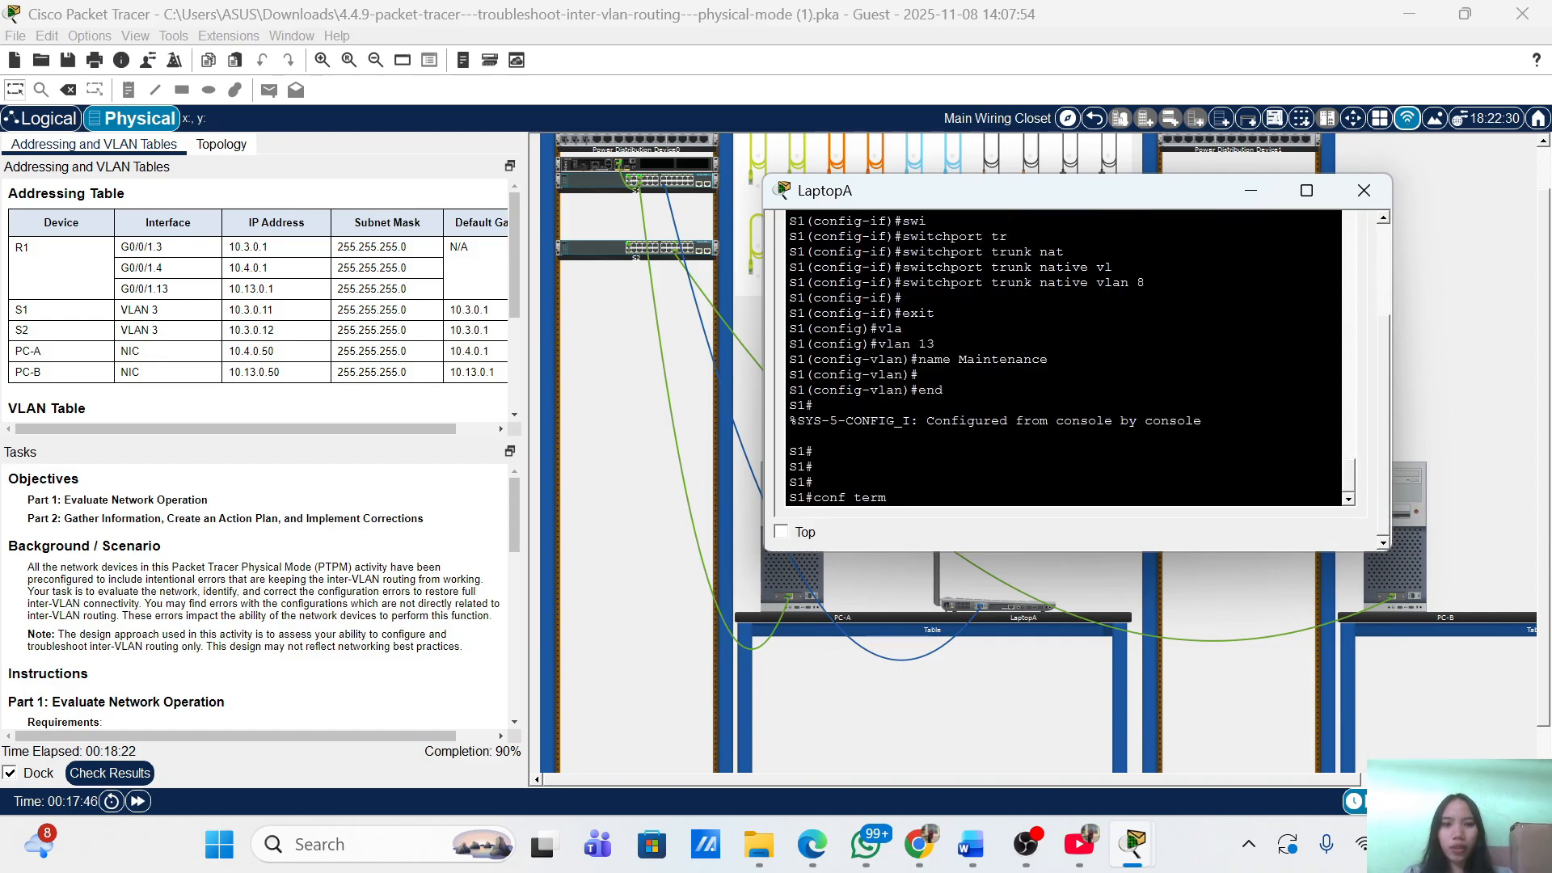
key("Return")
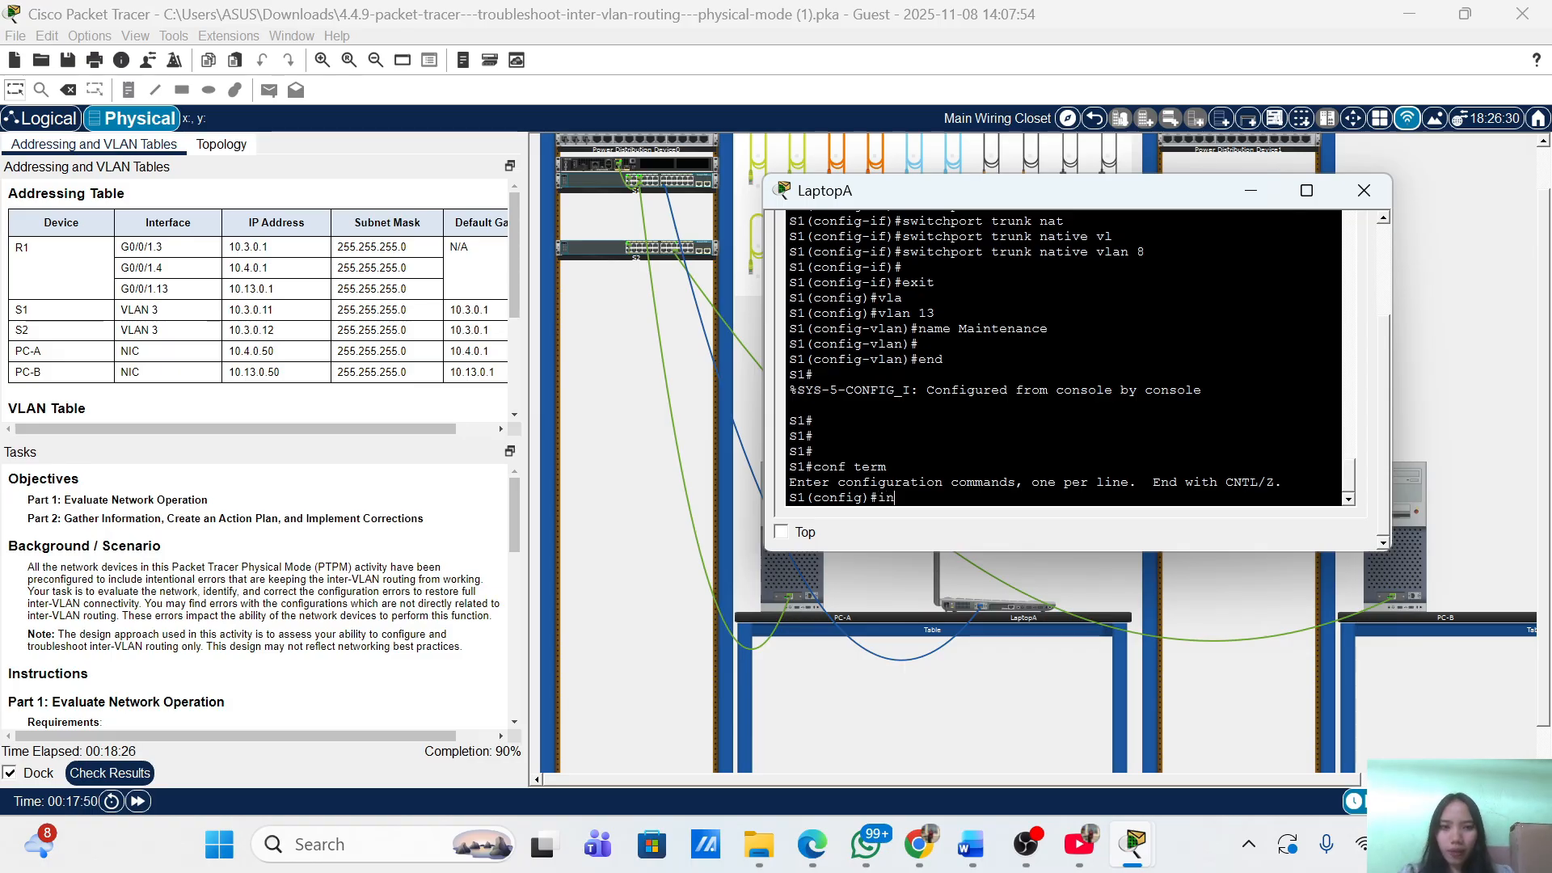
type("in")
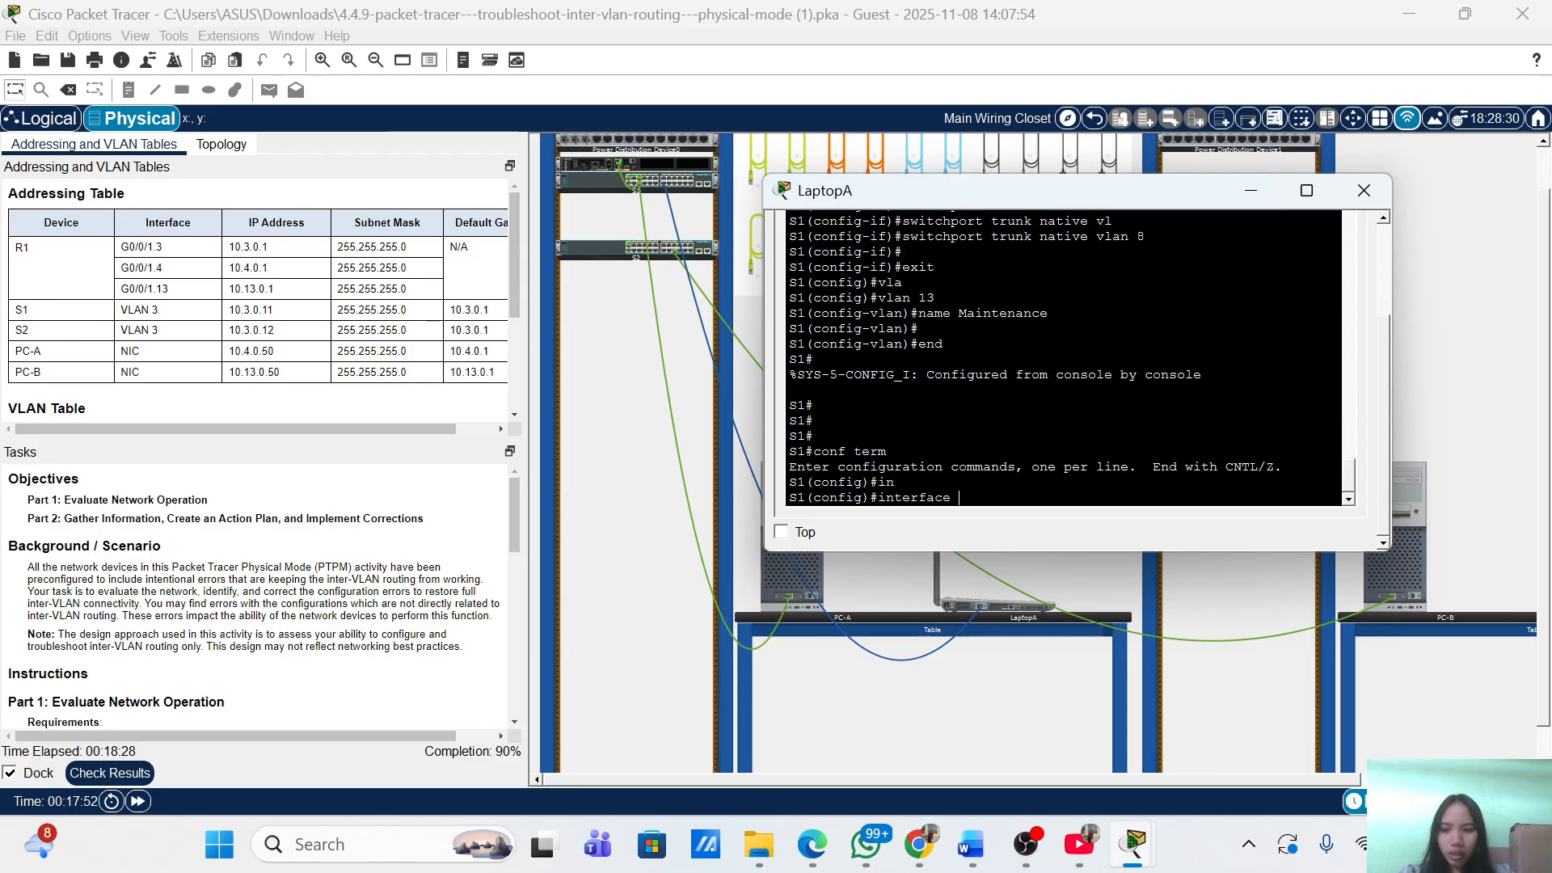
key("Tab")
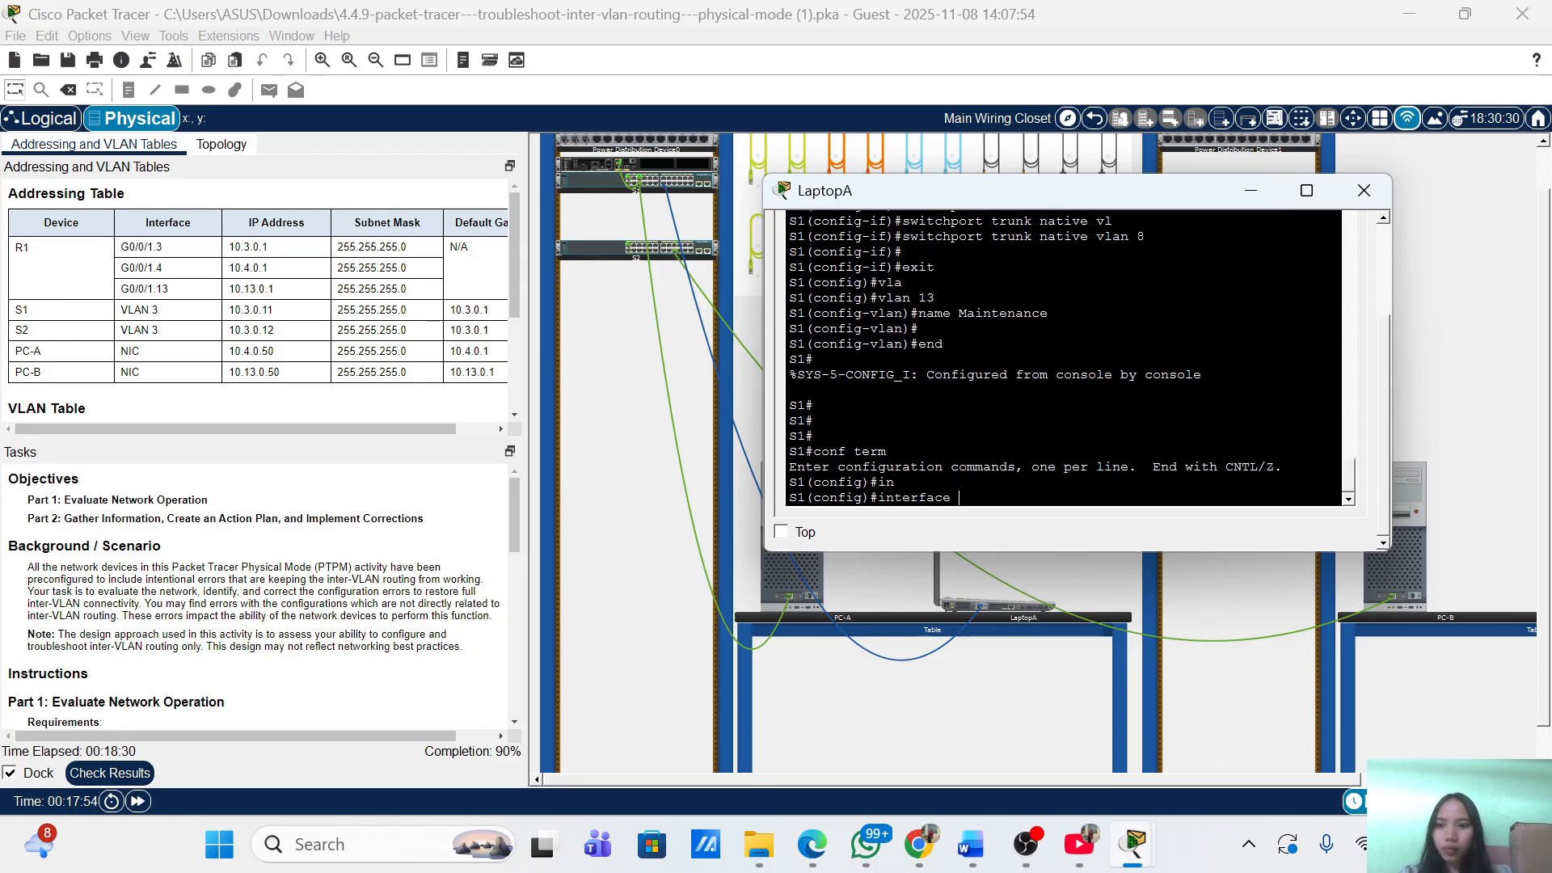
type("f0/")
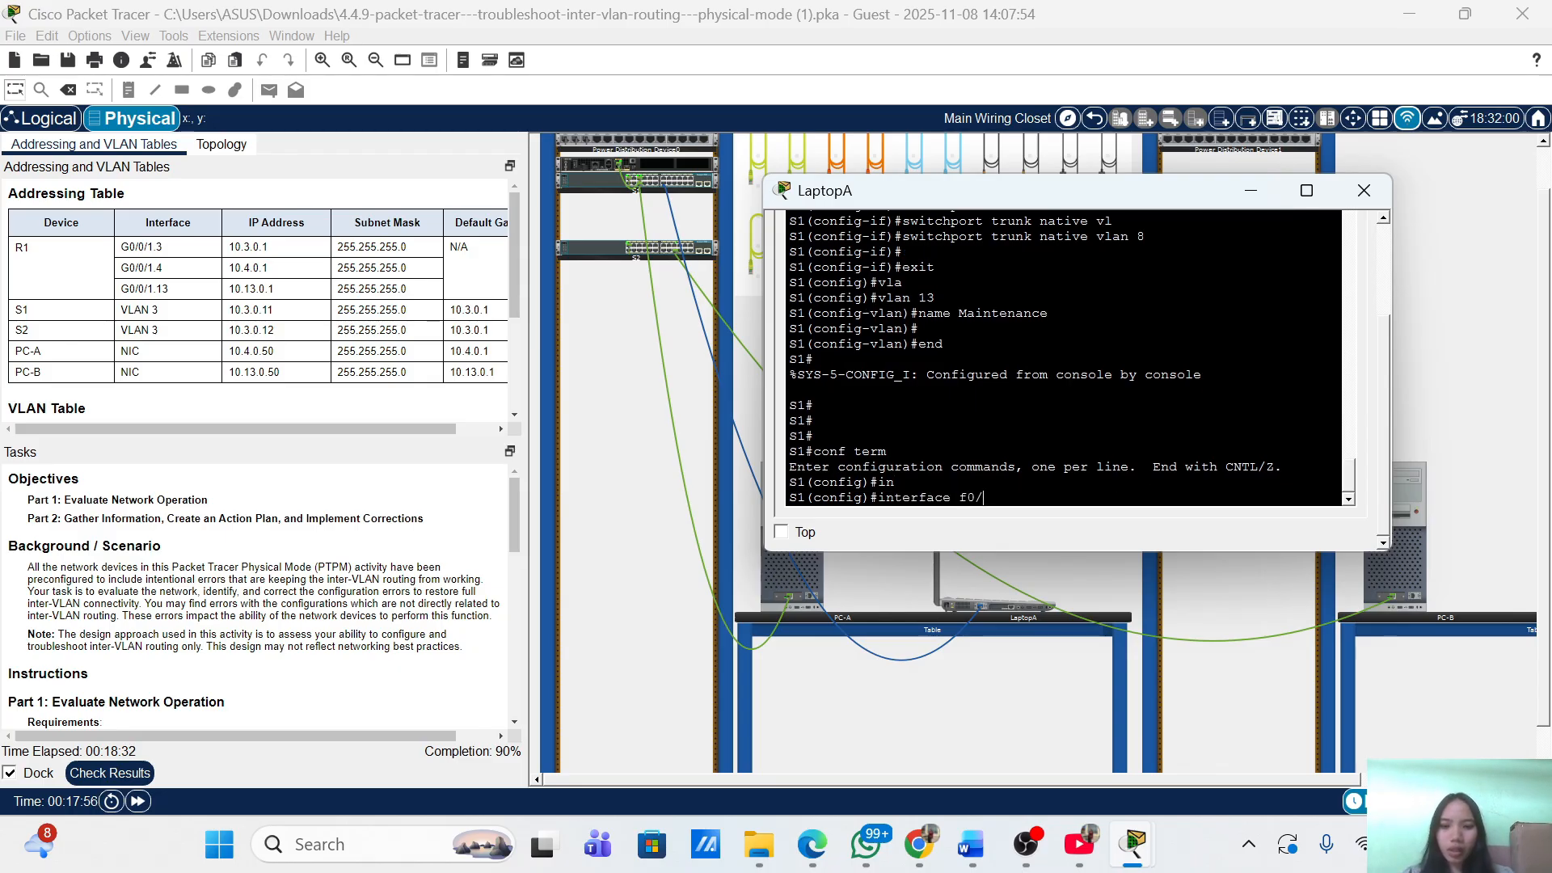
type("1")
key("Return")
Run 'switchport trunk allowed vlan 3,13' on S1's f0/1 trunk.
type("swit")
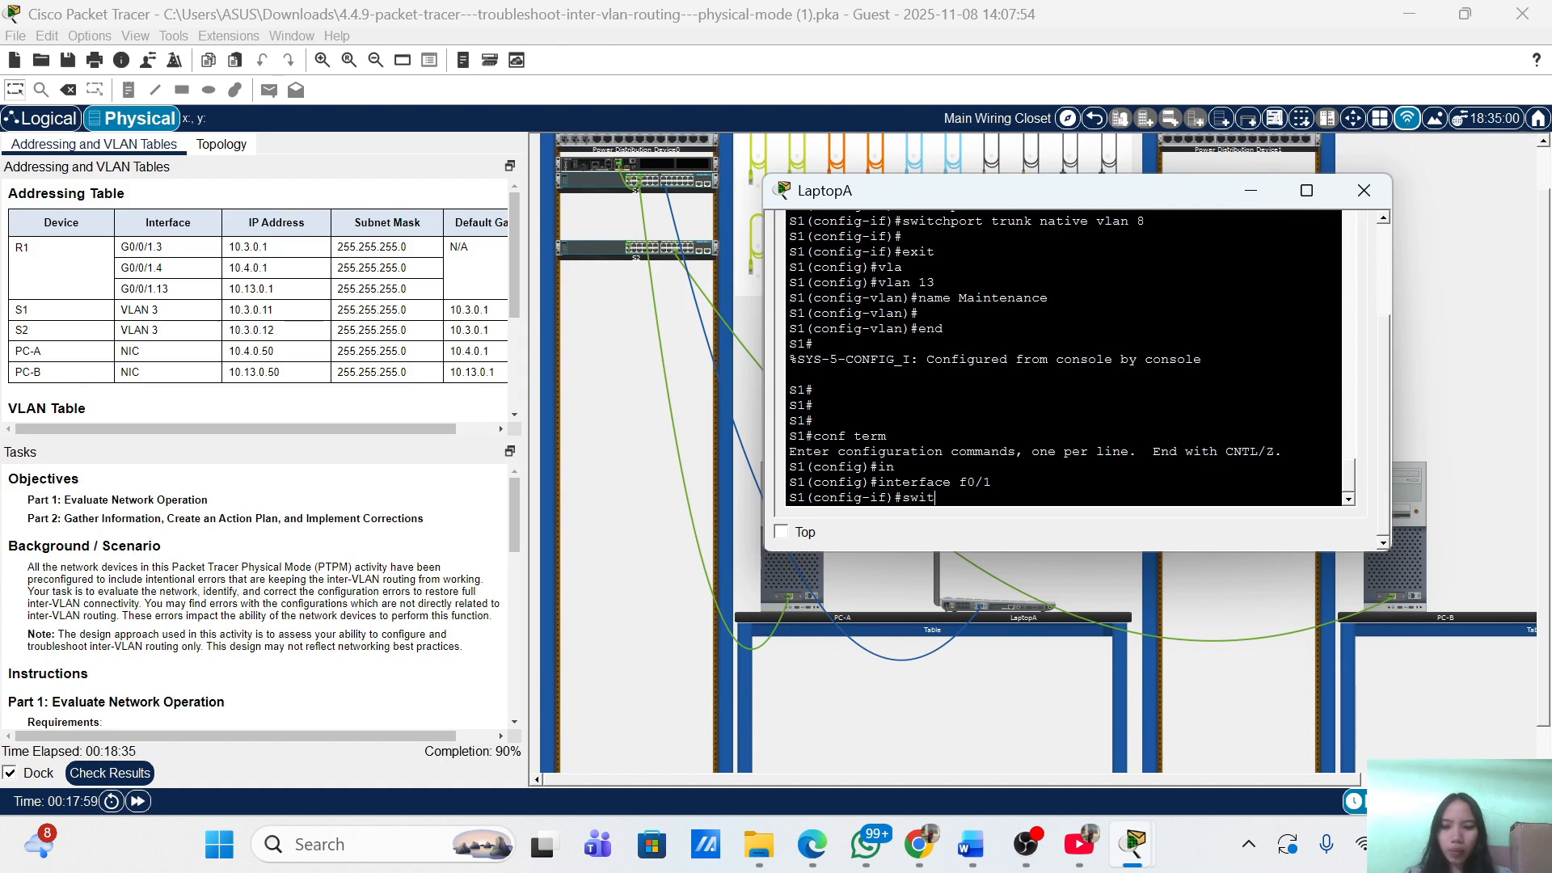
key("Tab")
type("tr")
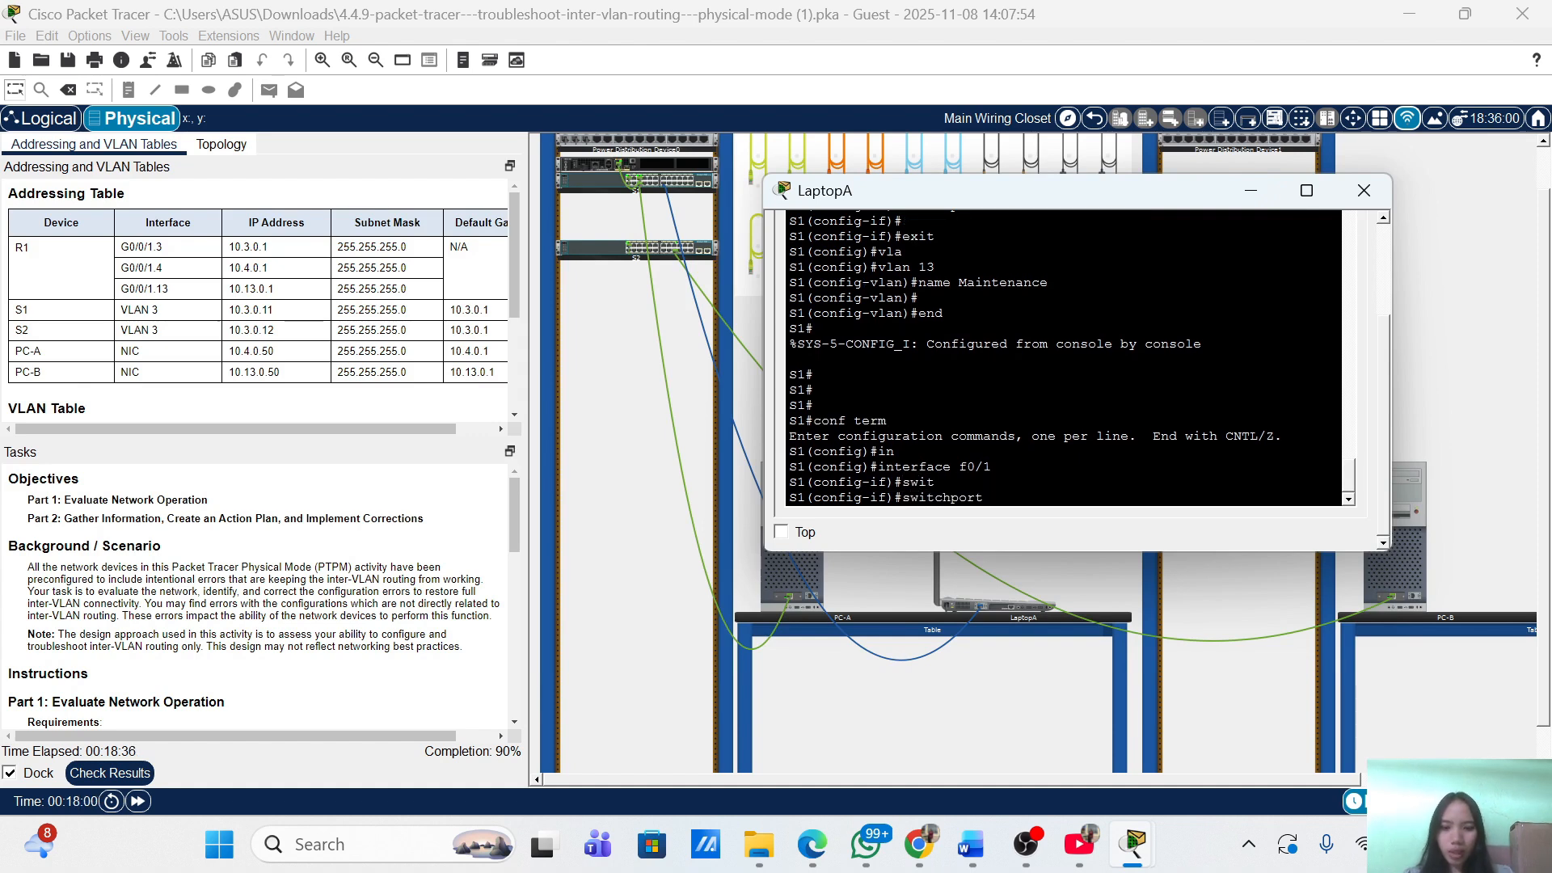
key("Tab")
type("allo")
key("Tab")
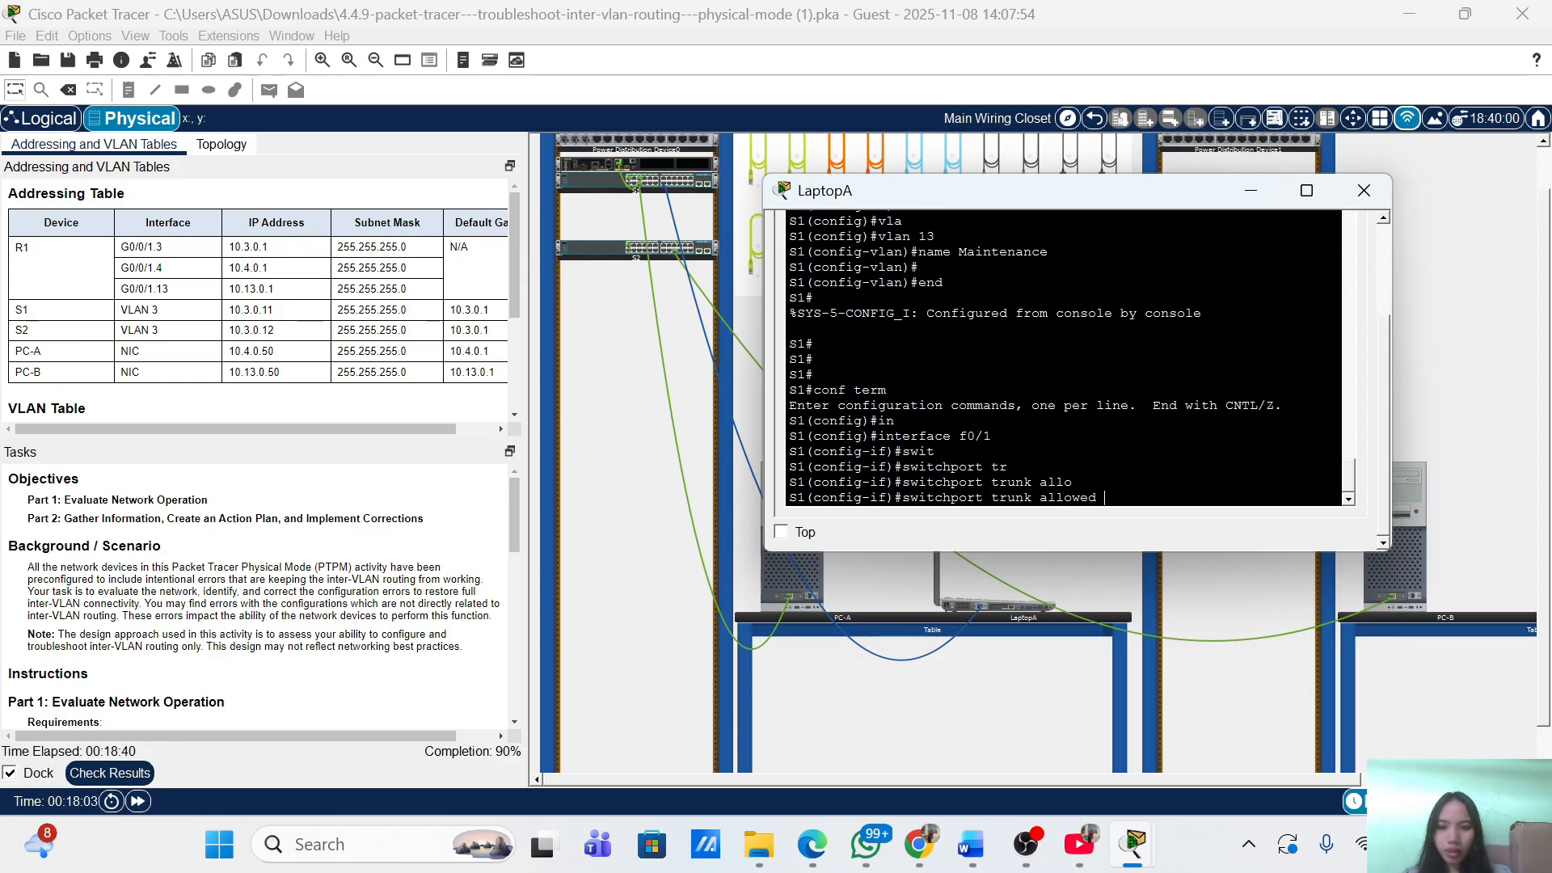
type("vla")
key("Tab")
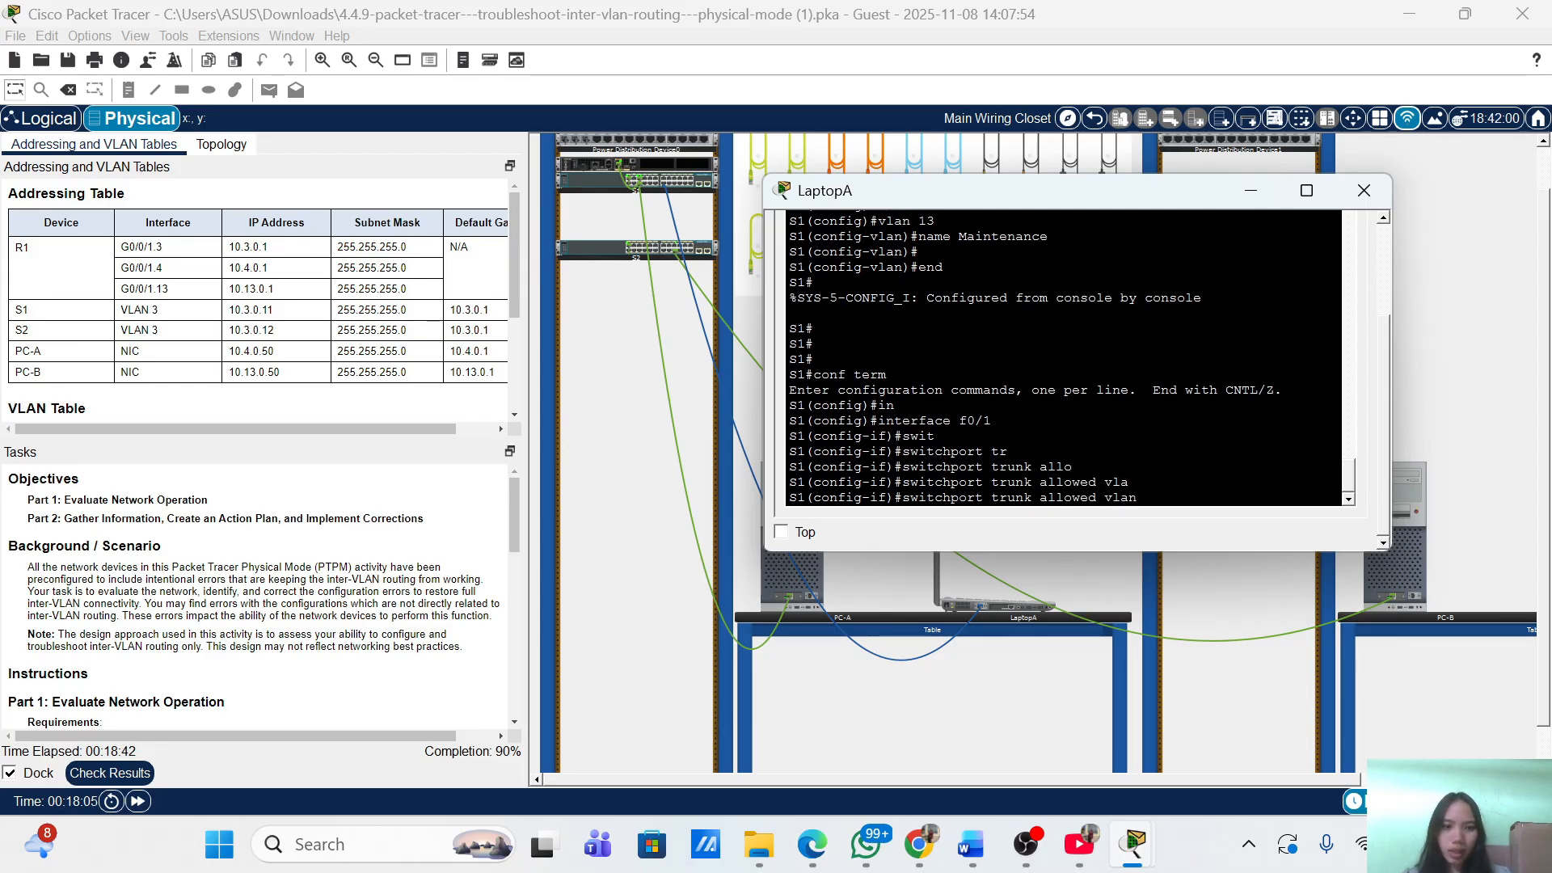
type("3,")
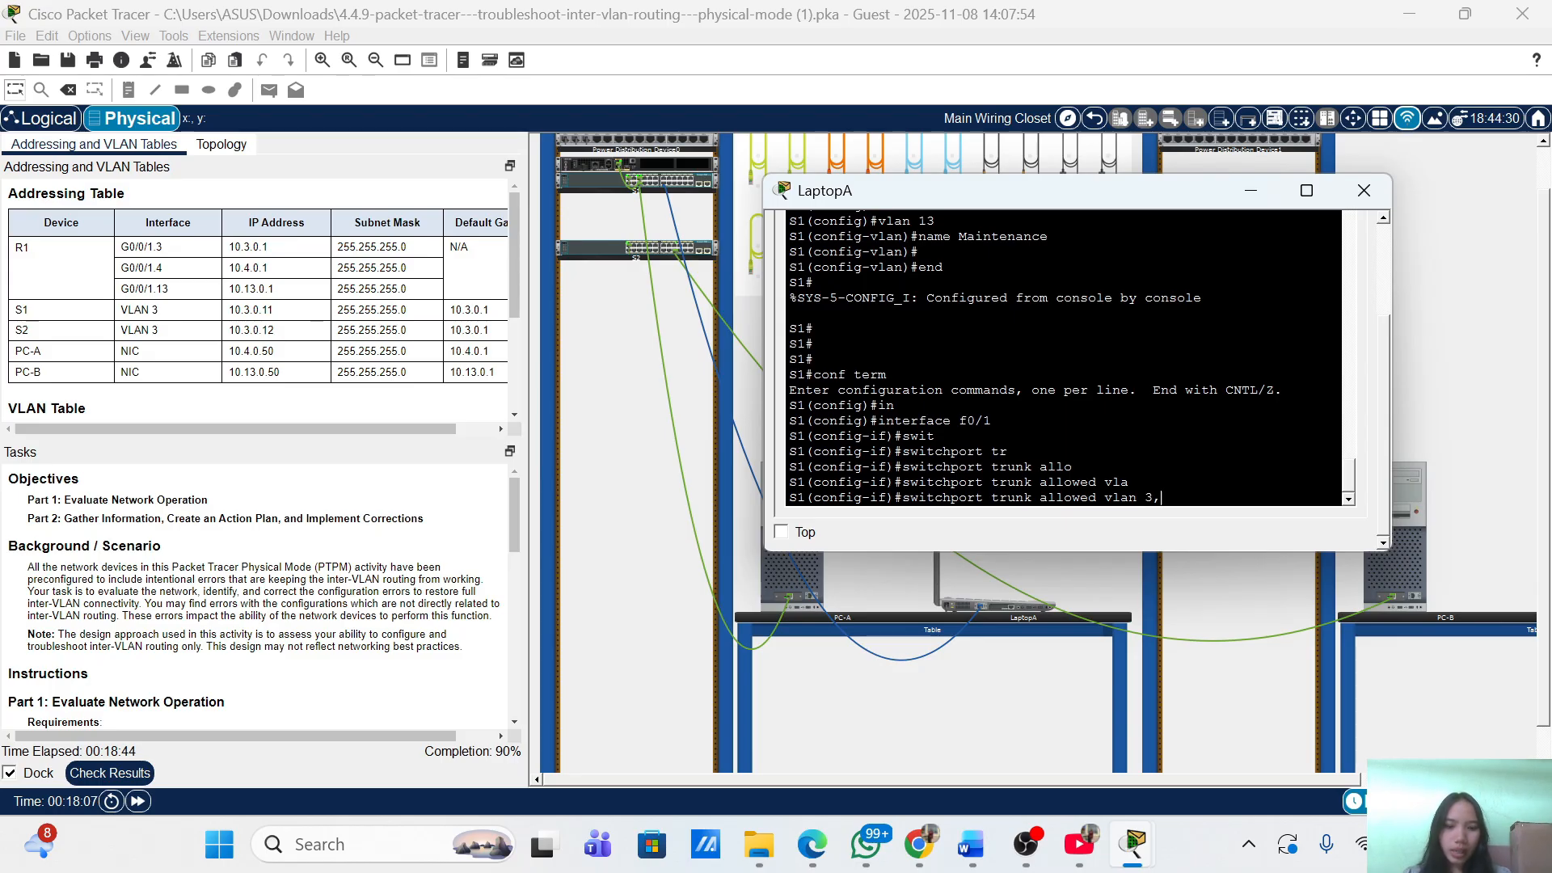
type("13")
key("Return")
key("Return")
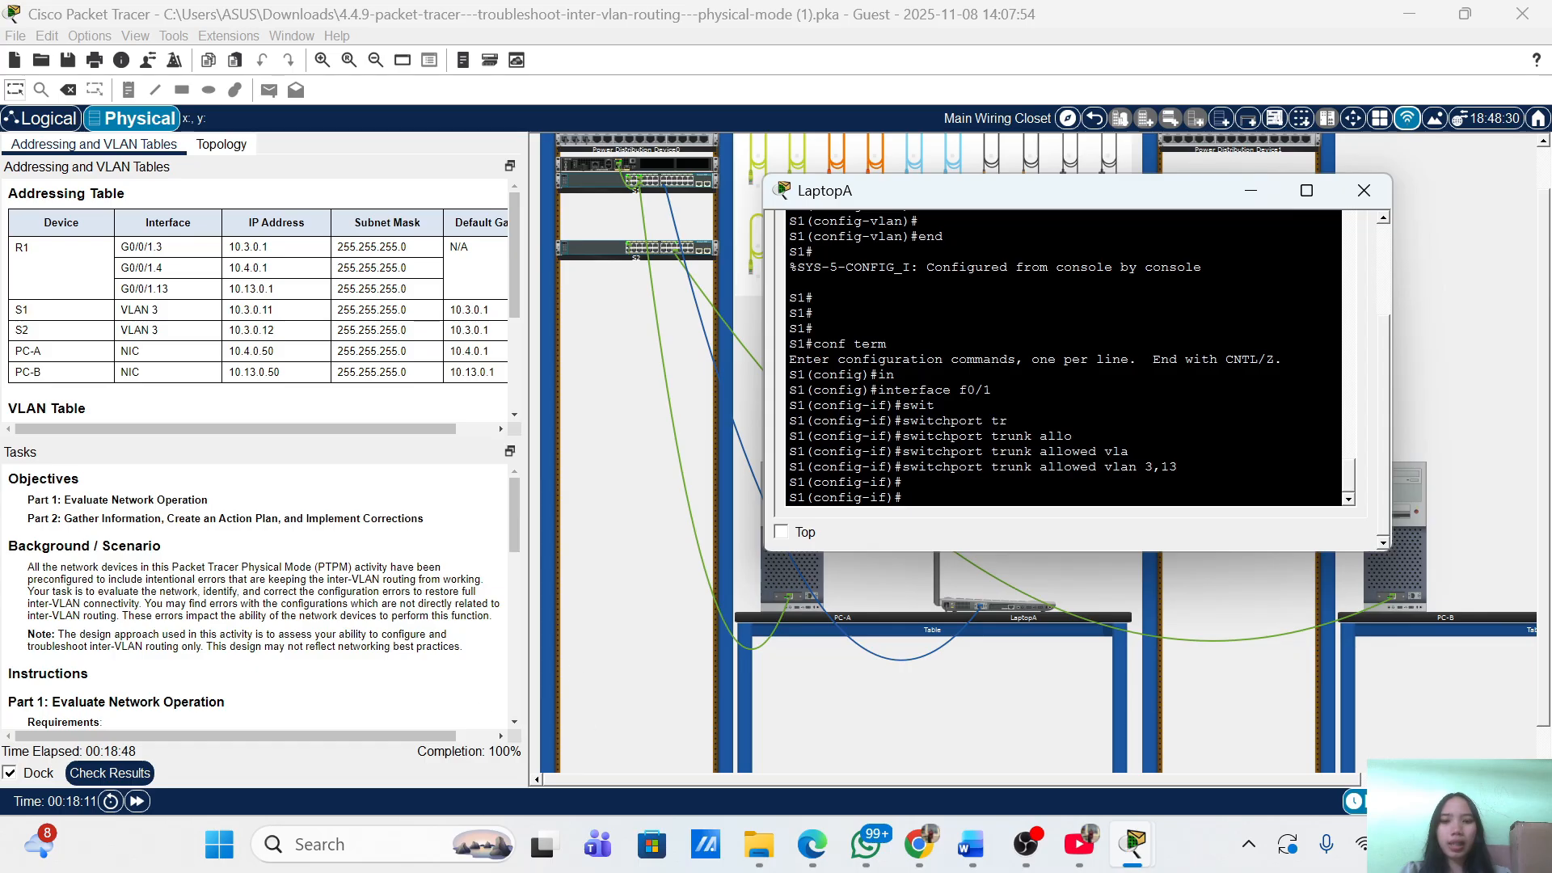
Check results to confirm 100% completion, then close the Activity Results window.
left_click(134, 777)
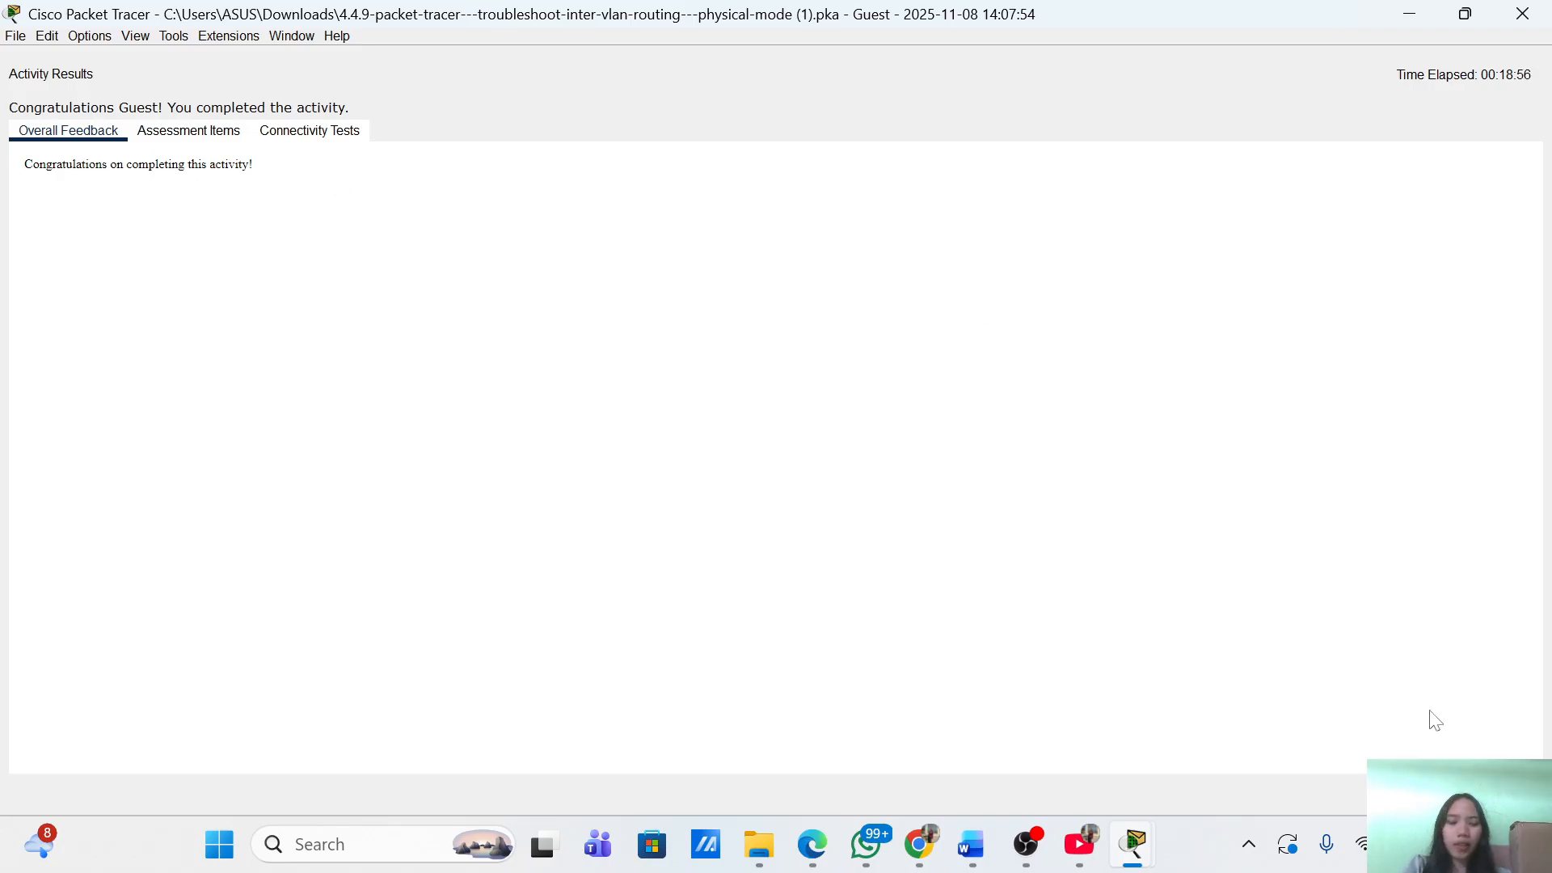
left_click(1502, 795)
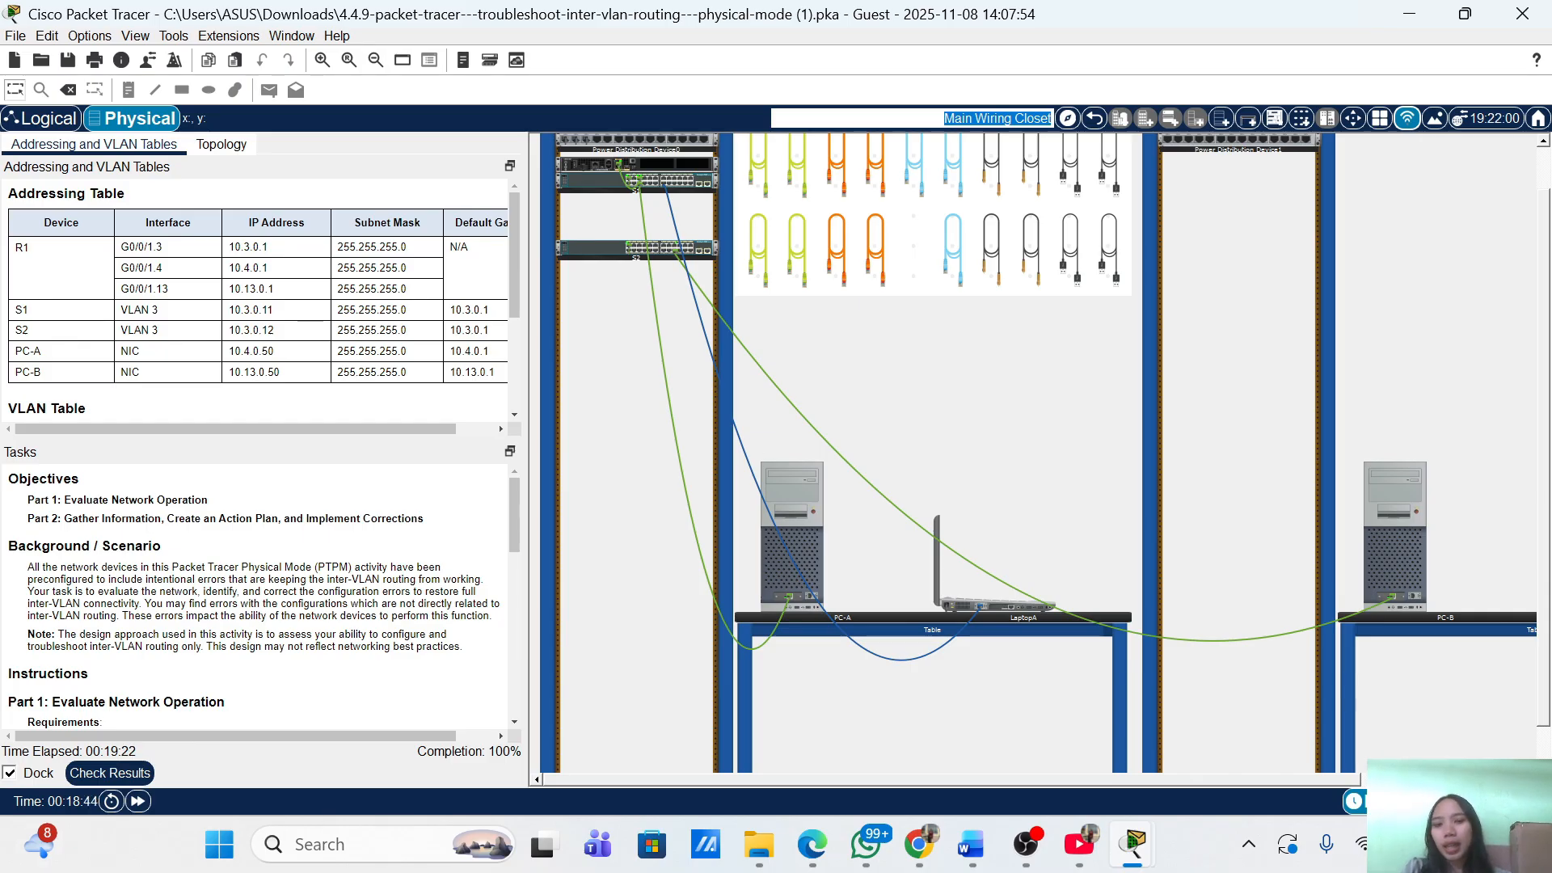
left_click(122, 776)
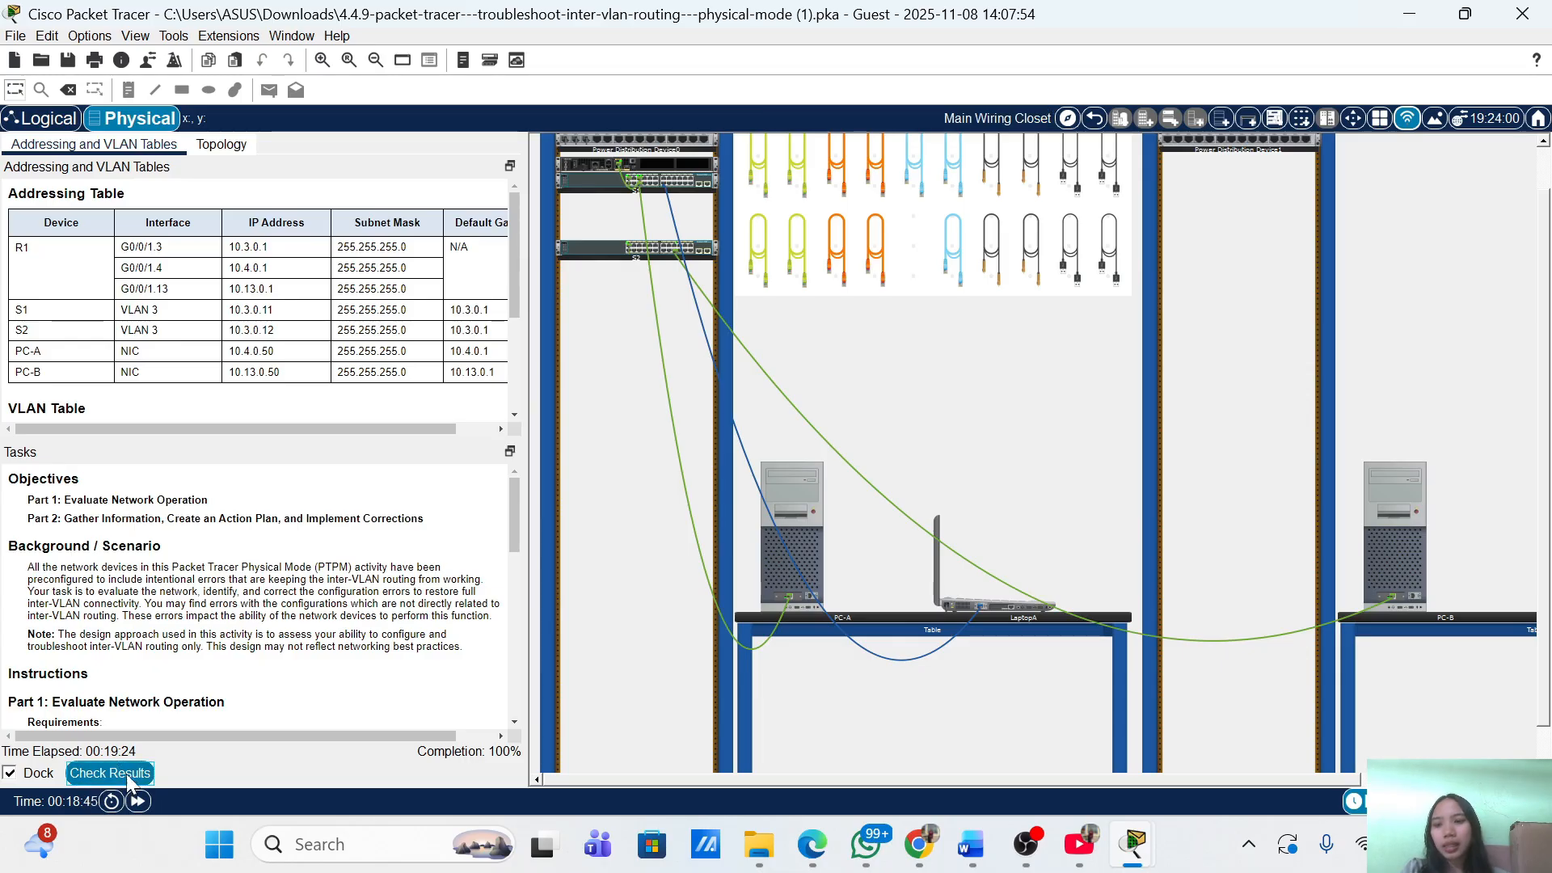
left_click(199, 136)
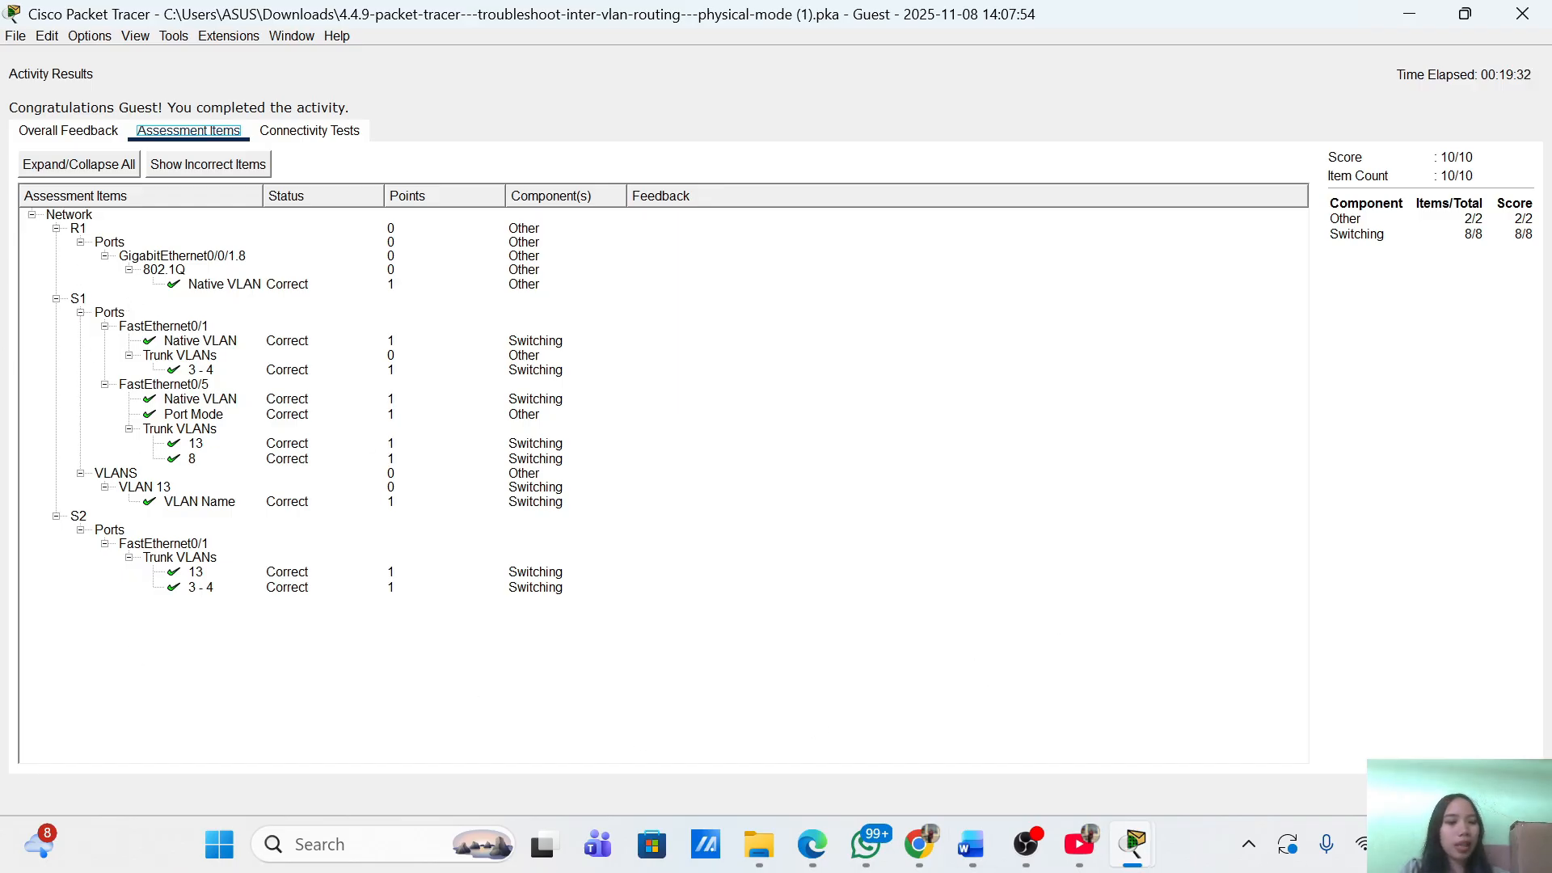
left_click(1505, 795)
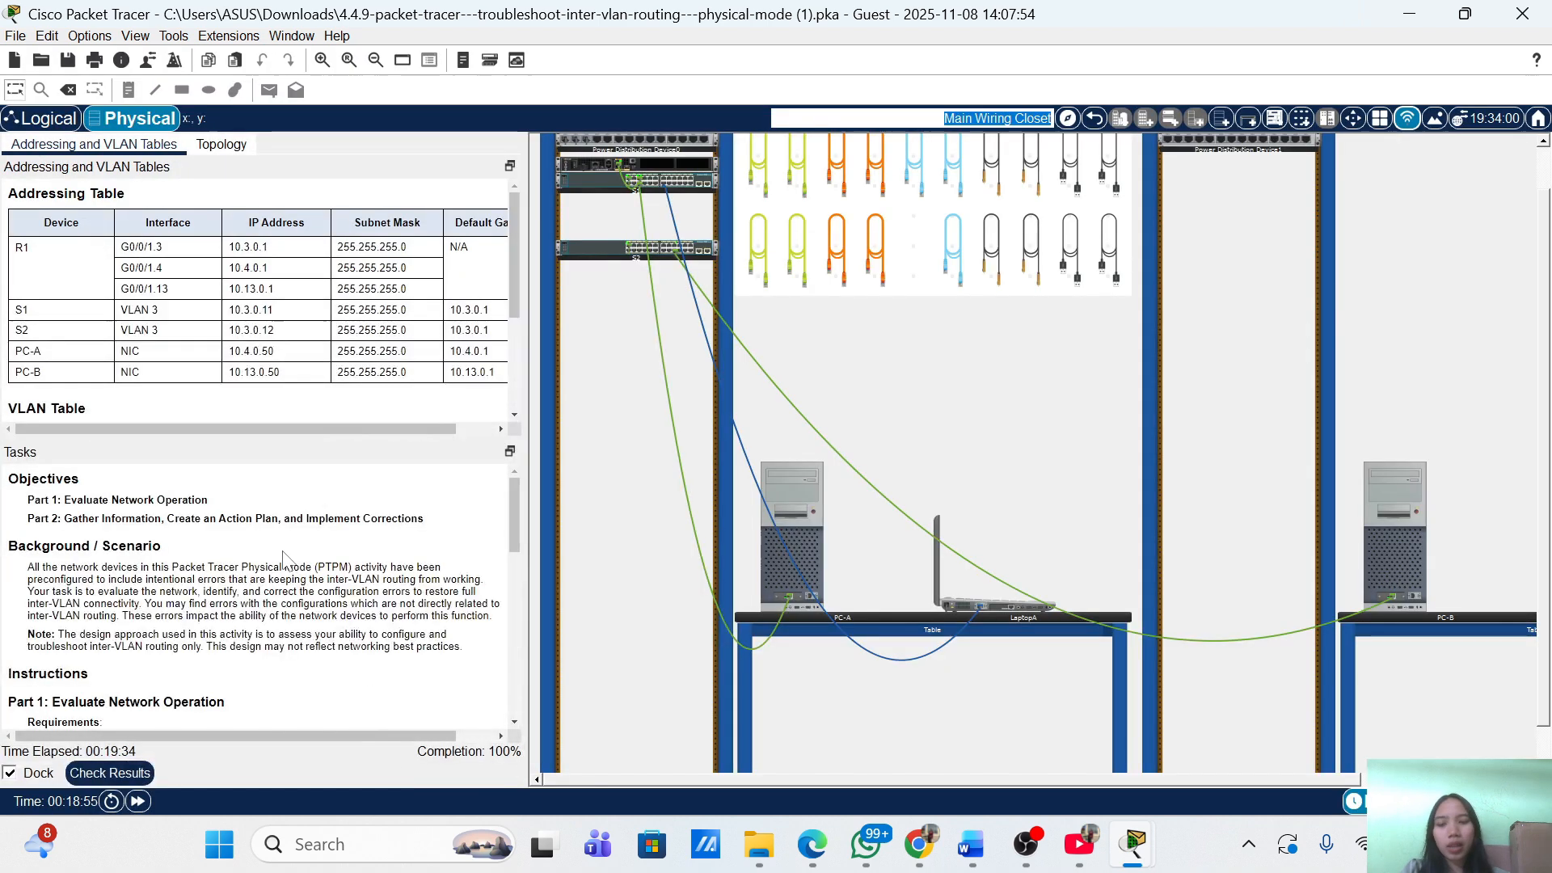